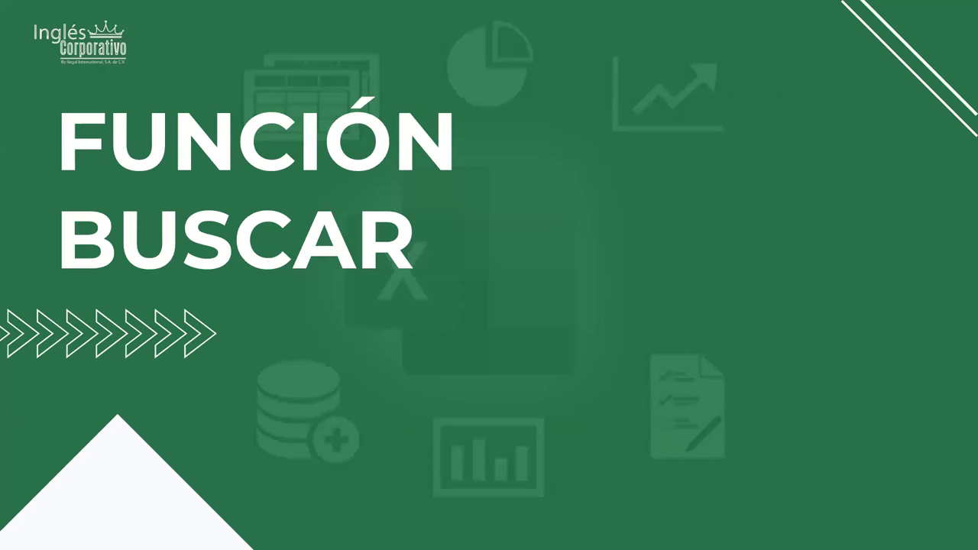
Advance from the FUNCIÓN BUSCAR title slide to the slide defining BUSCAR.
click(570, 309)
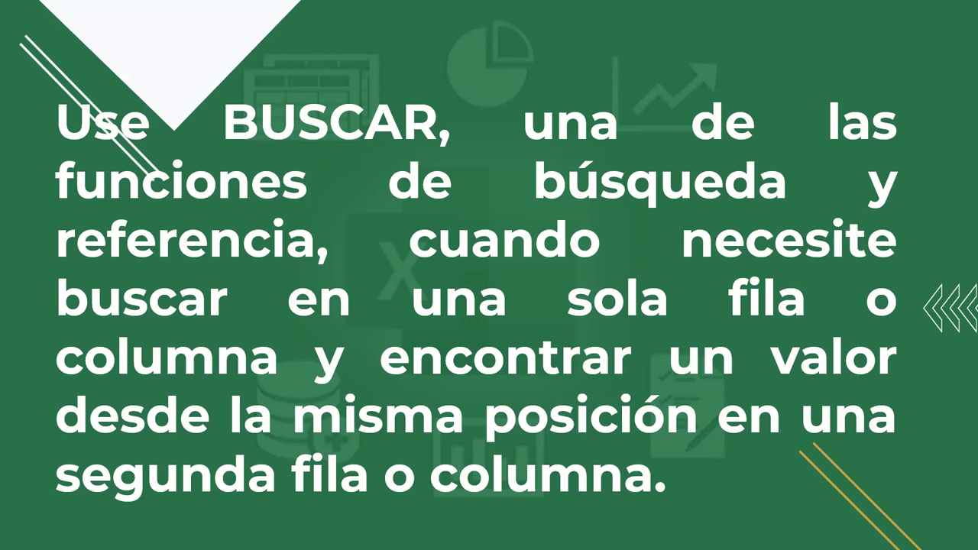
Advance to the 'Por ejemplo…' slide about looking up a part's price from its number.
click(379, 284)
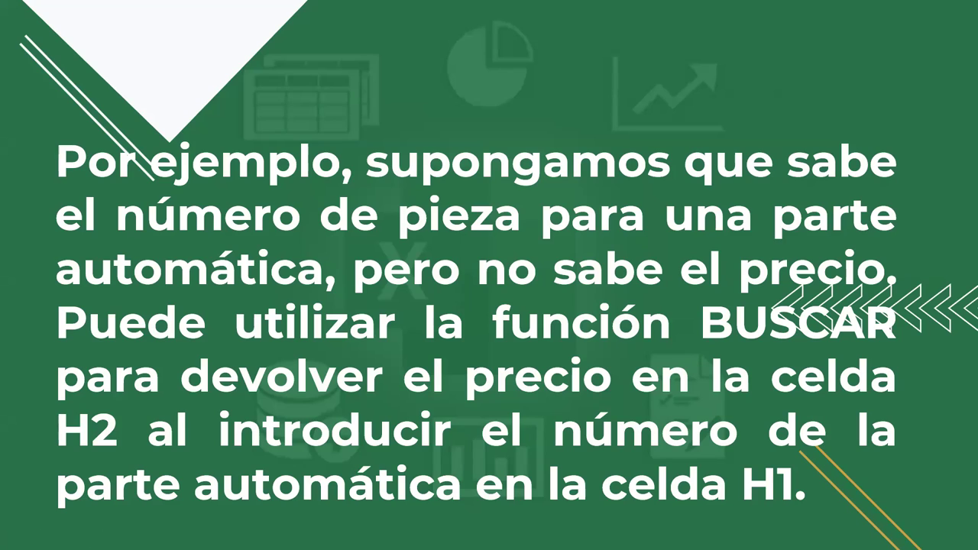
Advance to the slide with the sample parts table and prices in column D.
click(518, 488)
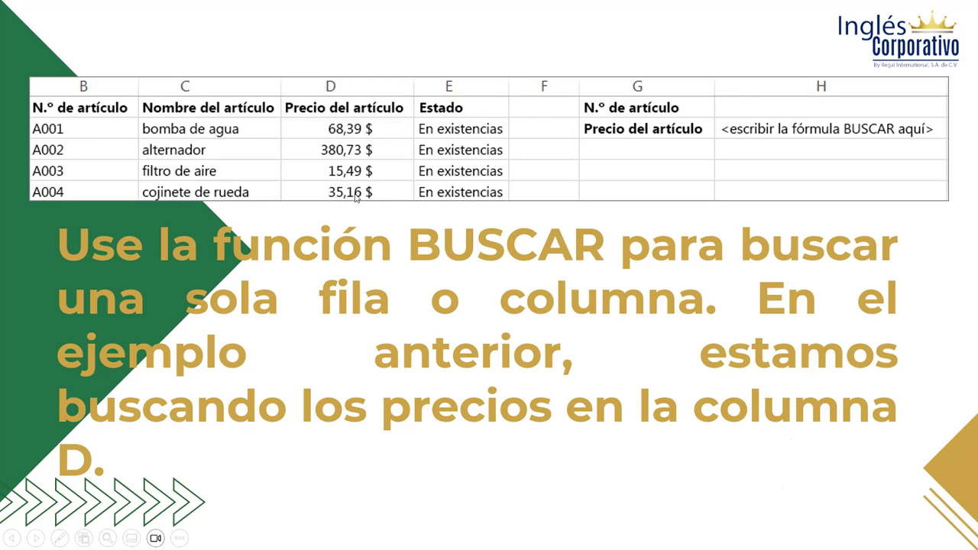
Advance to the 'Hay dos formas de utilizar BUSCAR' slide with the Frecuencia/Color table.
click(643, 357)
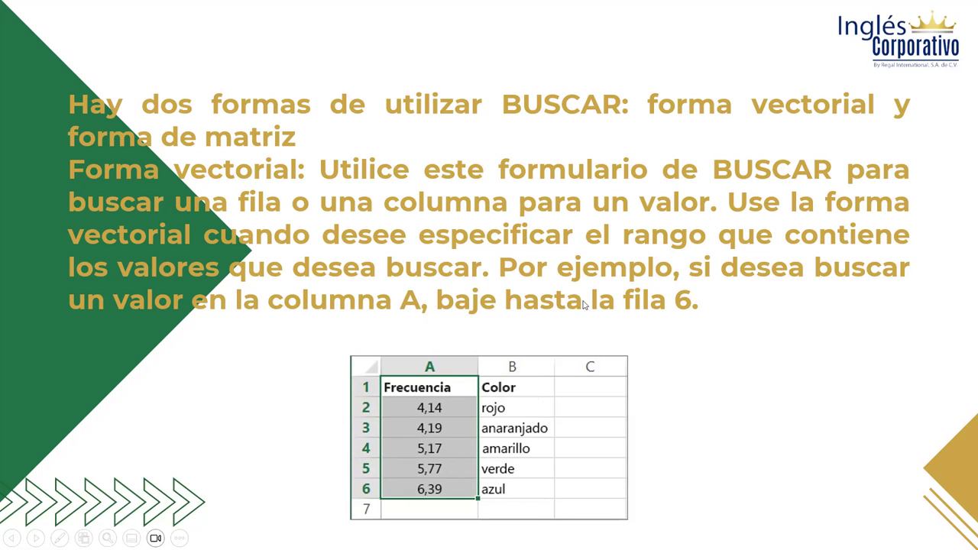
Advance through the Forma de Matriz slide to the Forma vectorial syntax slide.
click(662, 395)
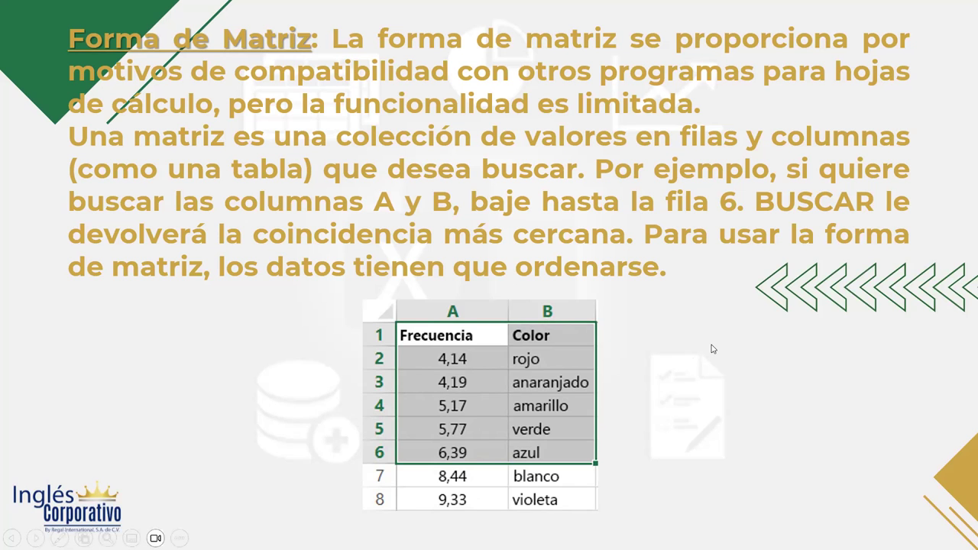
click(712, 348)
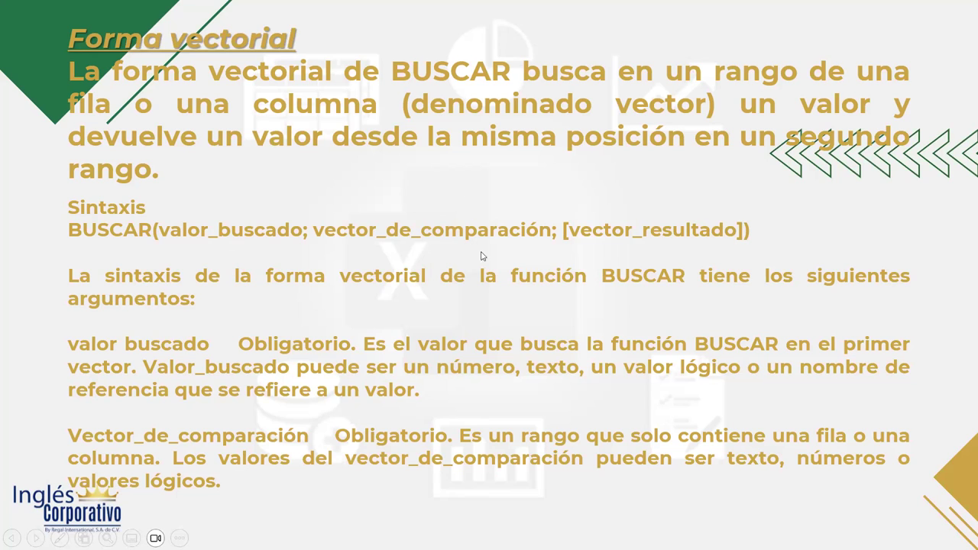
key(Right)
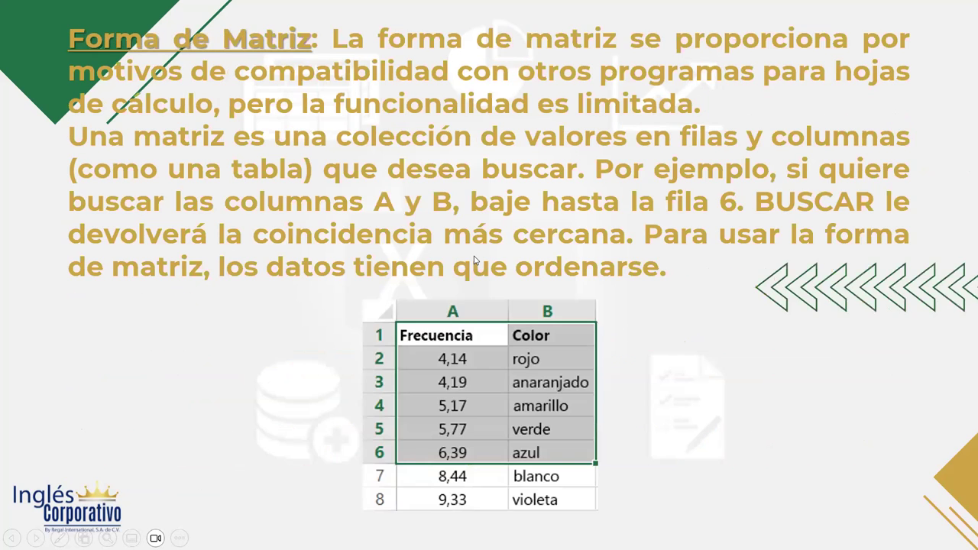
key(Left)
key(Left)
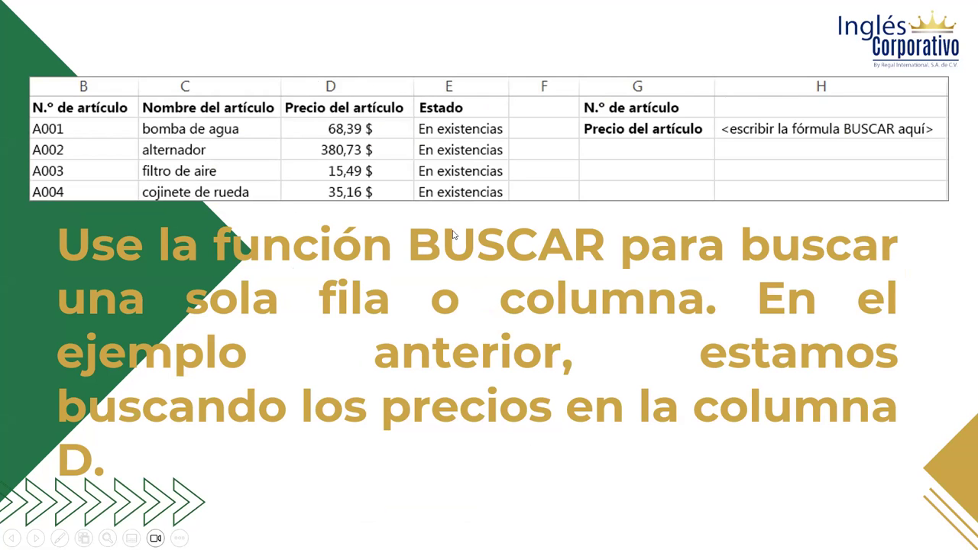
click(716, 290)
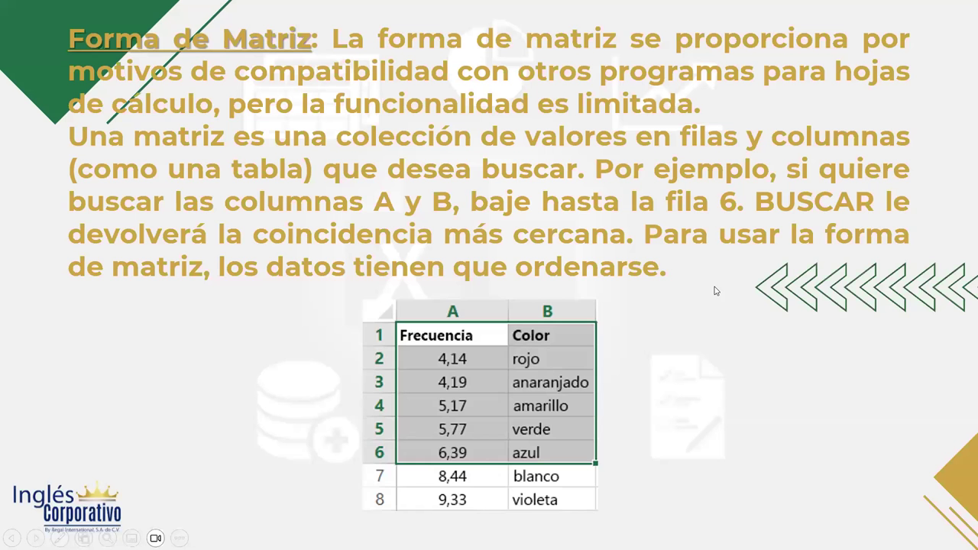
click(716, 290)
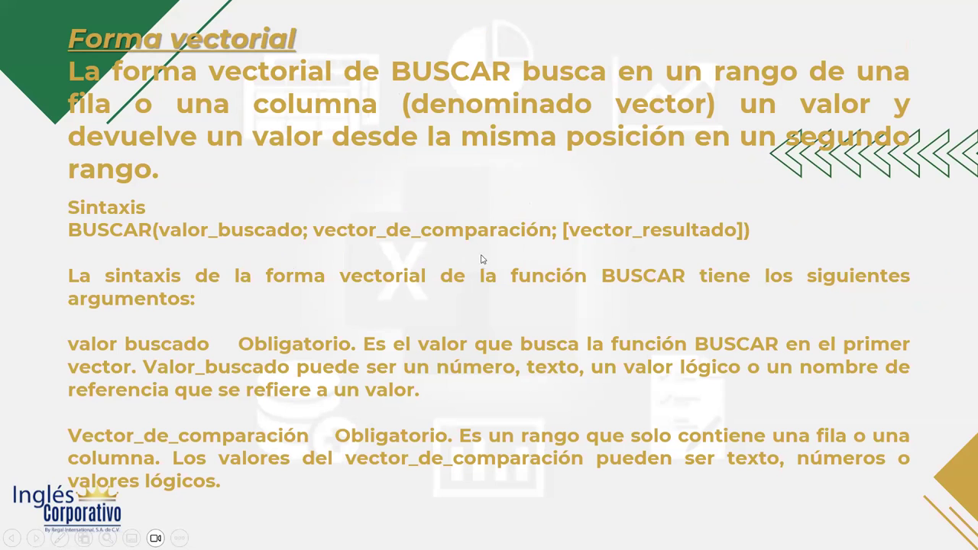
Advance past the vector_resultado slide, then go to the Forma de Matriz slide.
click(462, 389)
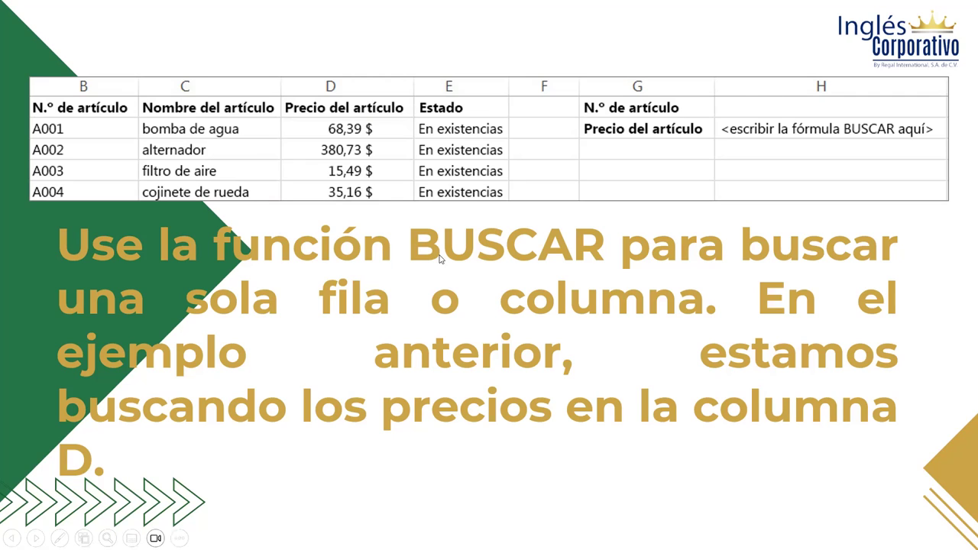
click(564, 303)
Advance through the Forma vectorial syntax and Observaciones slides before returning to Excel.
click(565, 304)
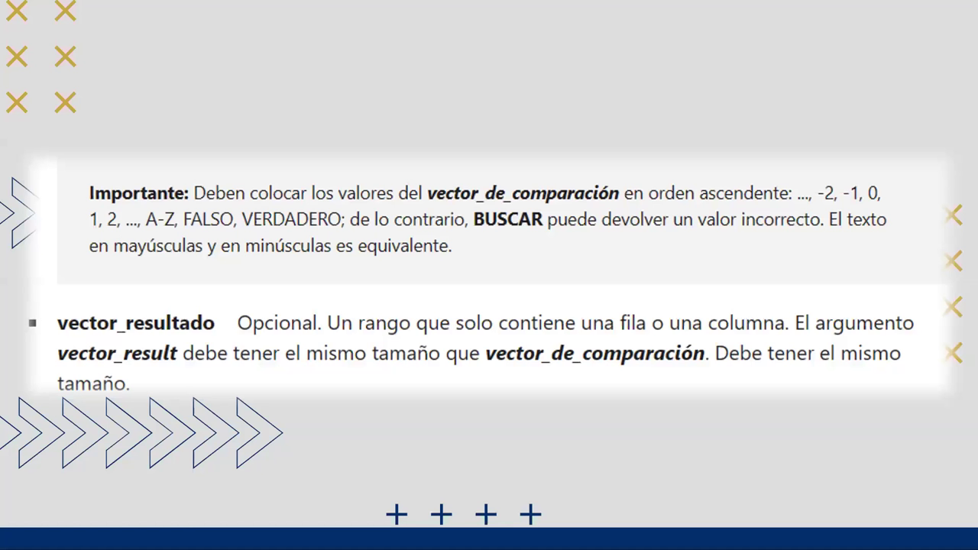
click(264, 229)
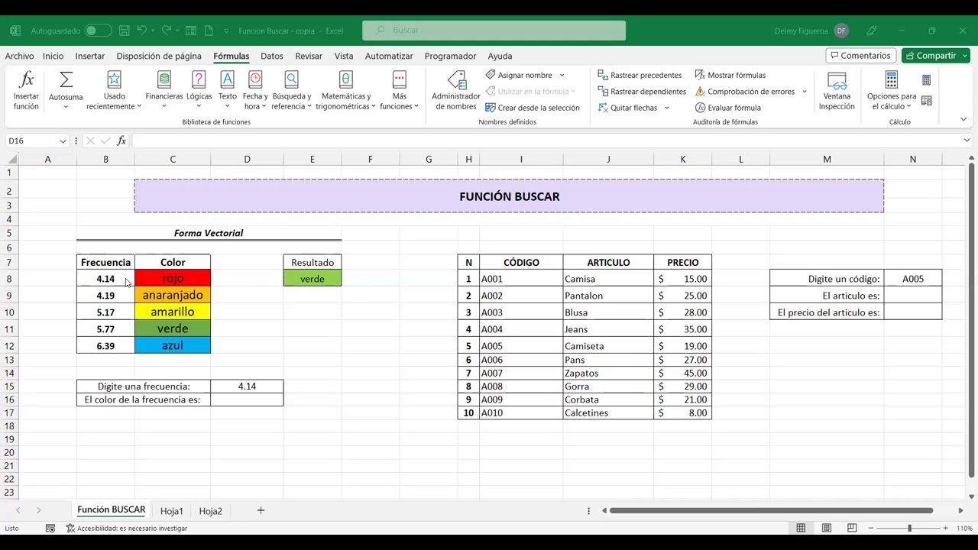
click(110, 278)
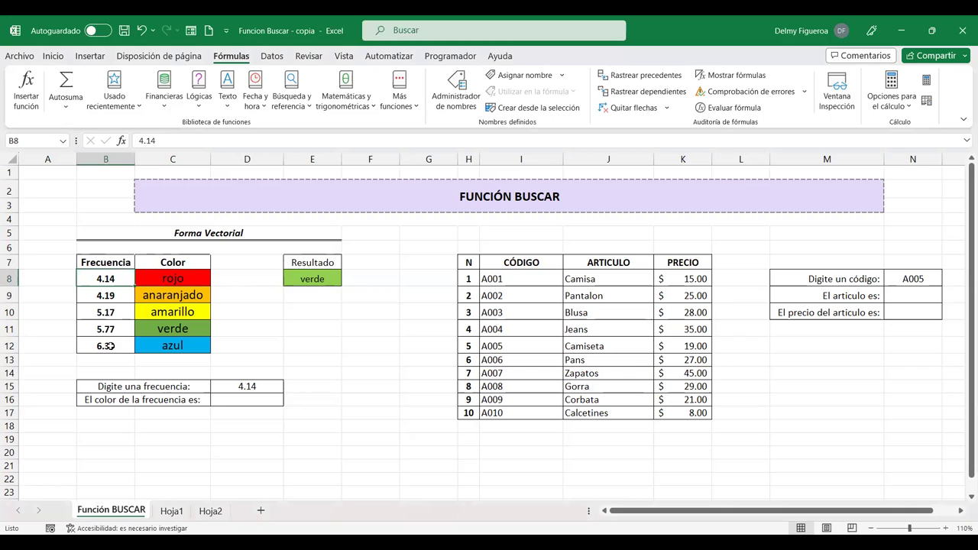
click(175, 275)
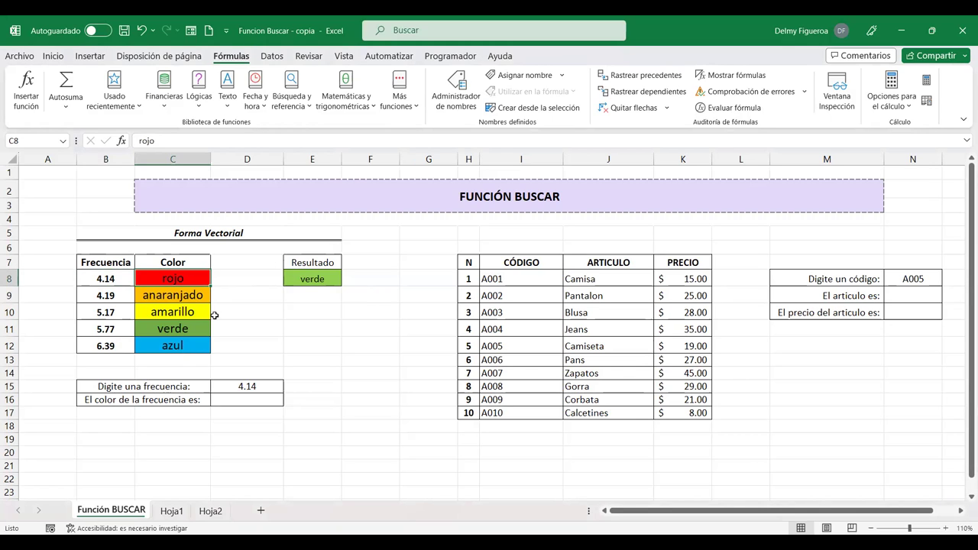
click(323, 279)
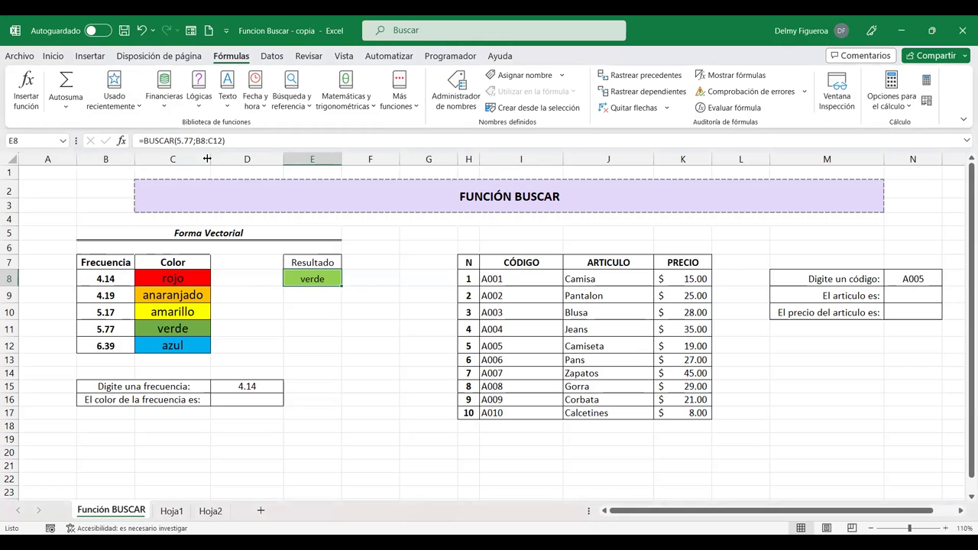
Change E8's lookup value from 5.77 to 5.7 so =BUSCAR(5.7;B8:C12) returns amarillo.
key(F2)
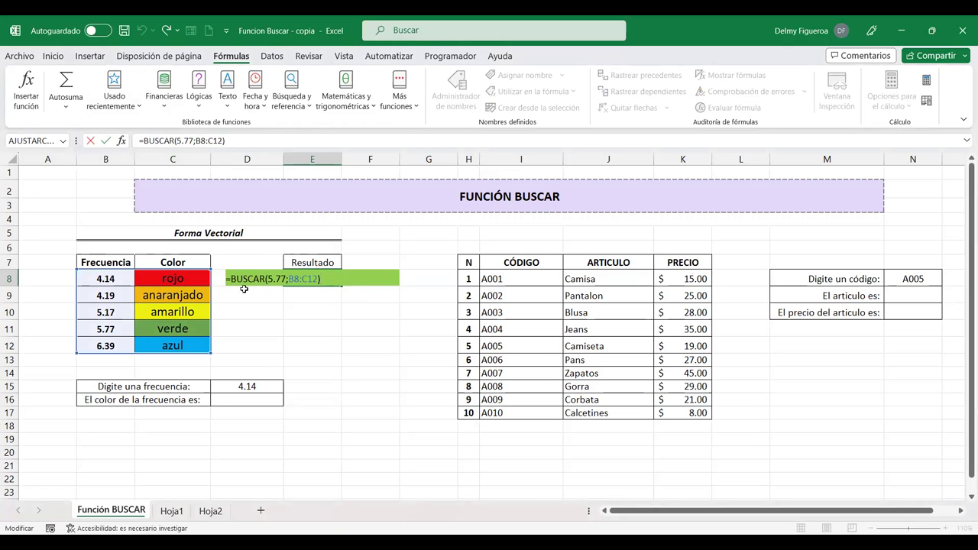
click(275, 278)
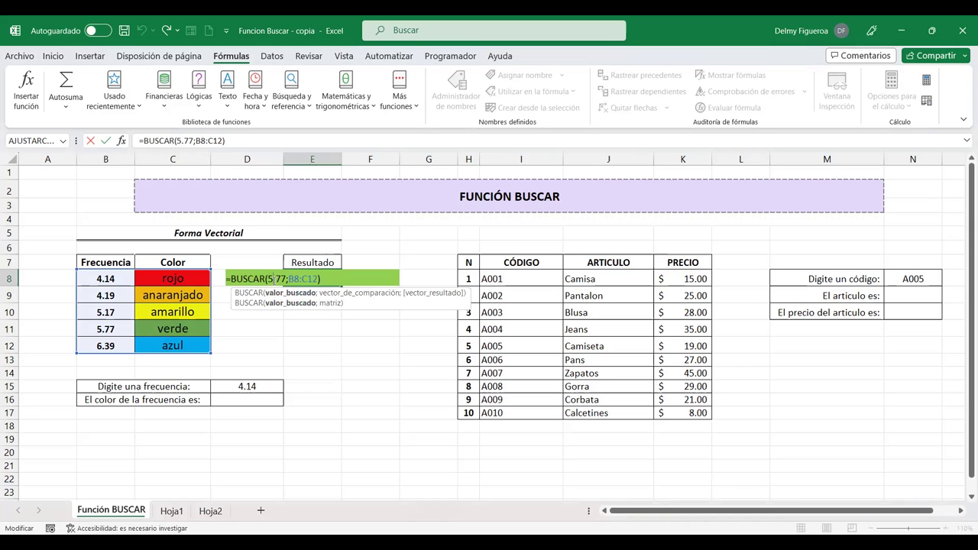
click(306, 278)
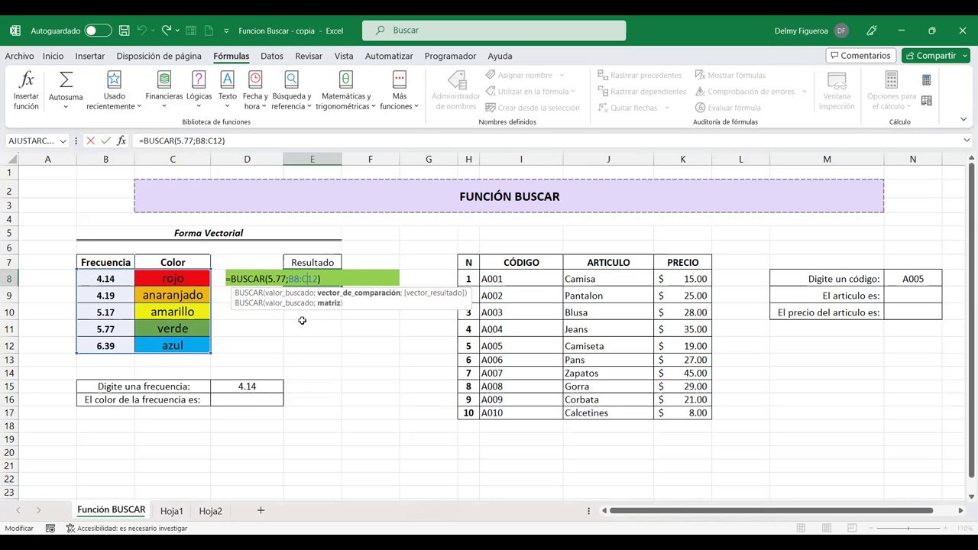
click(282, 278)
key(BackSpace)
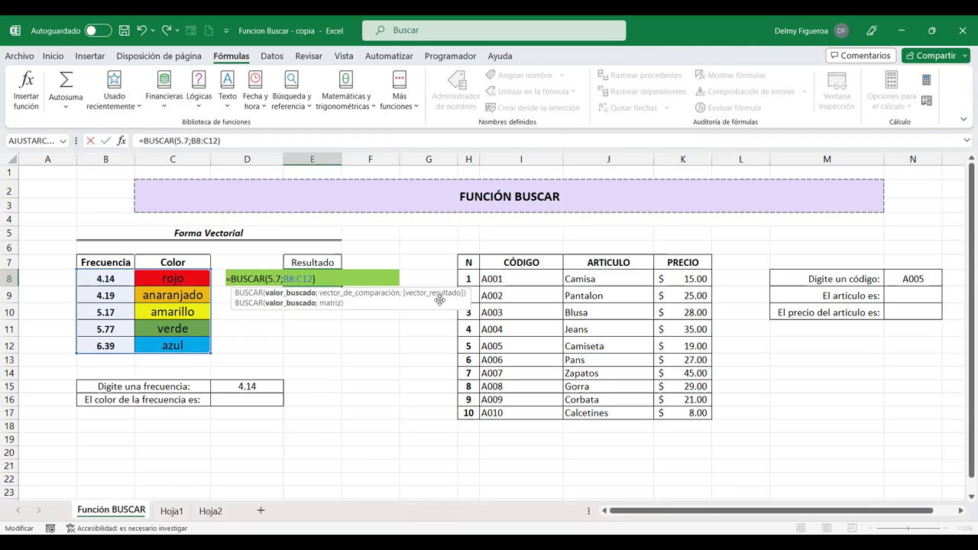
key(Return)
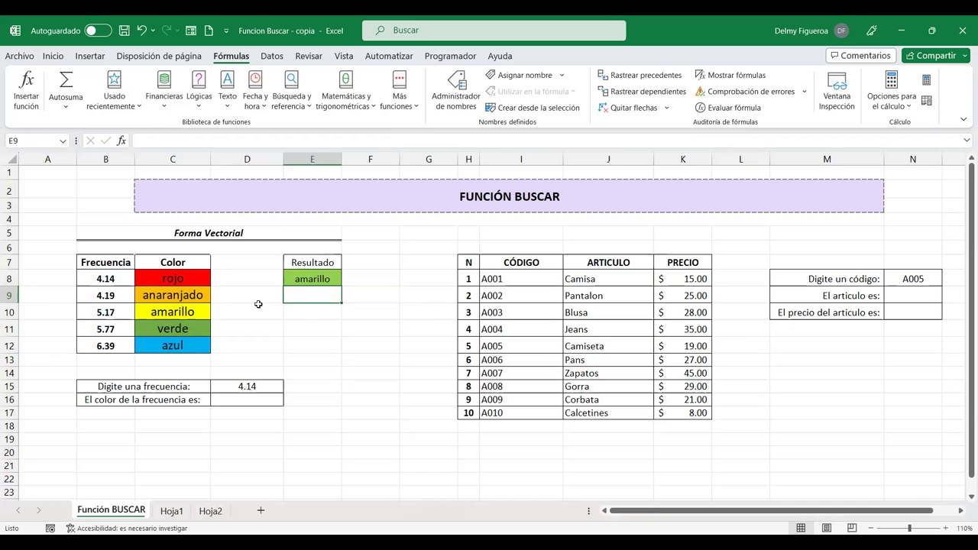
click(308, 273)
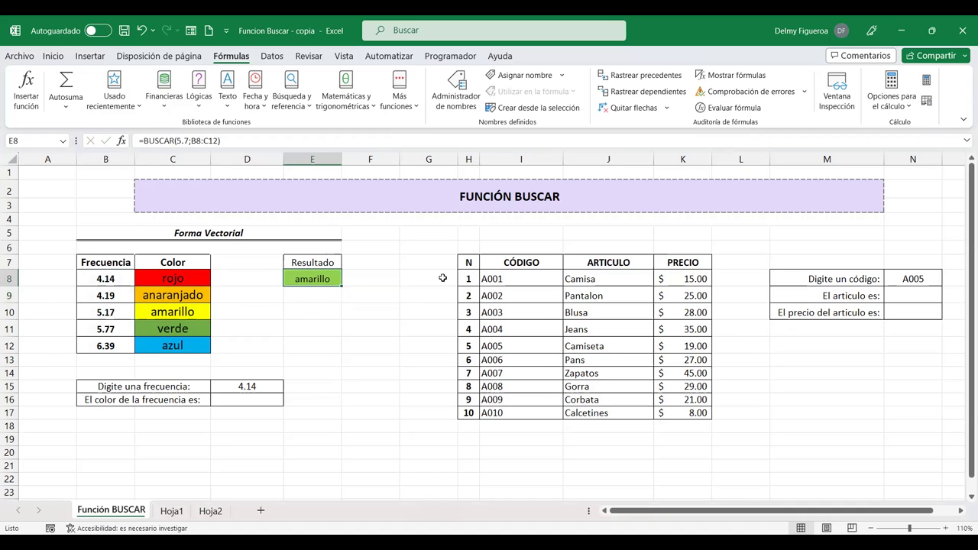
key(F2)
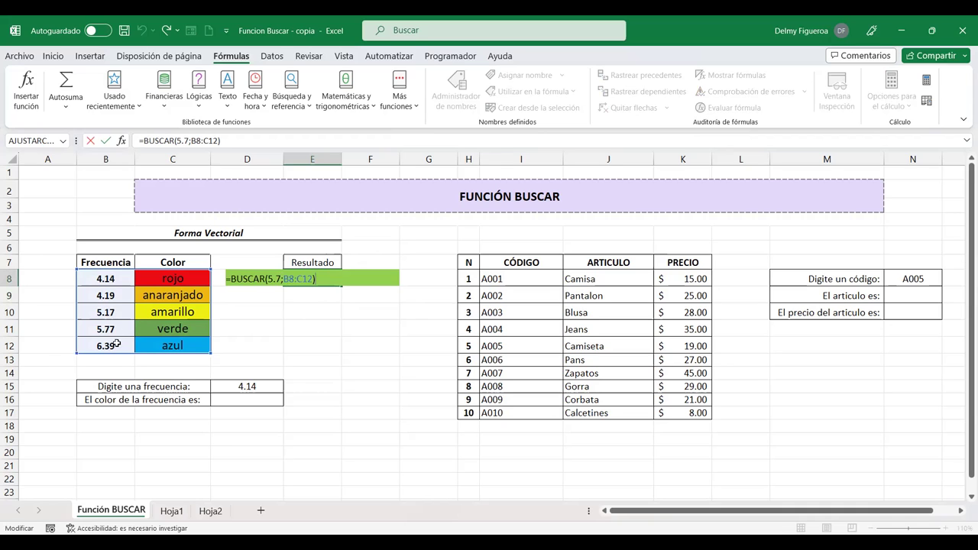
click(279, 278)
text(7)
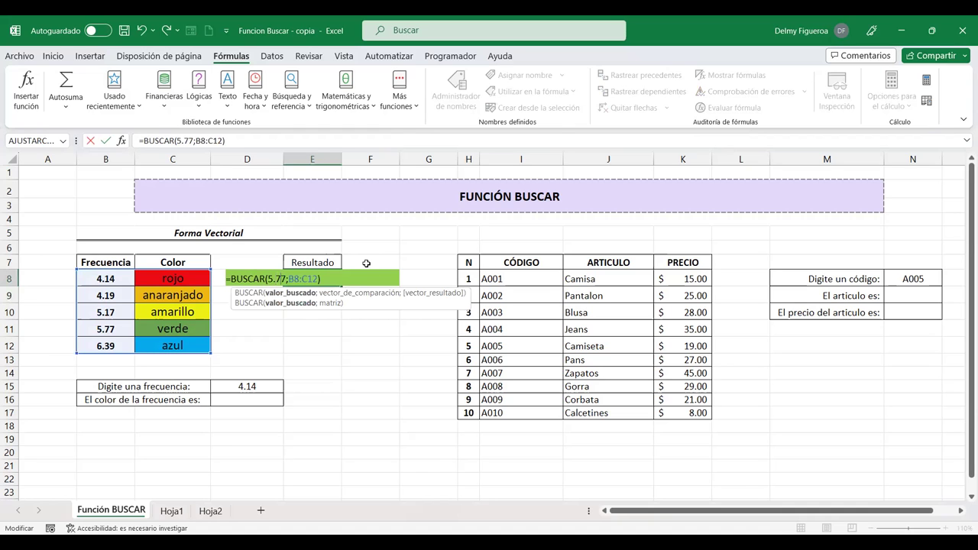
key(Return)
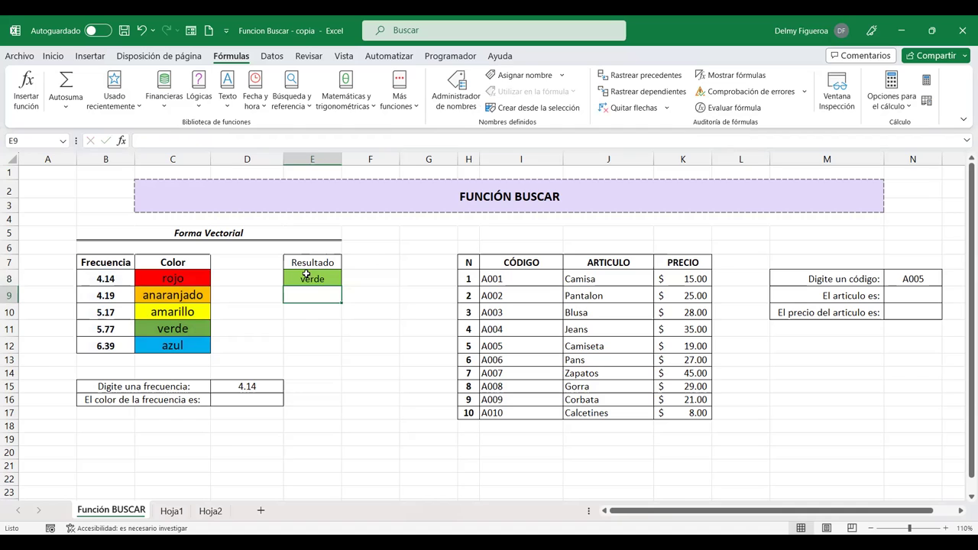
click(306, 274)
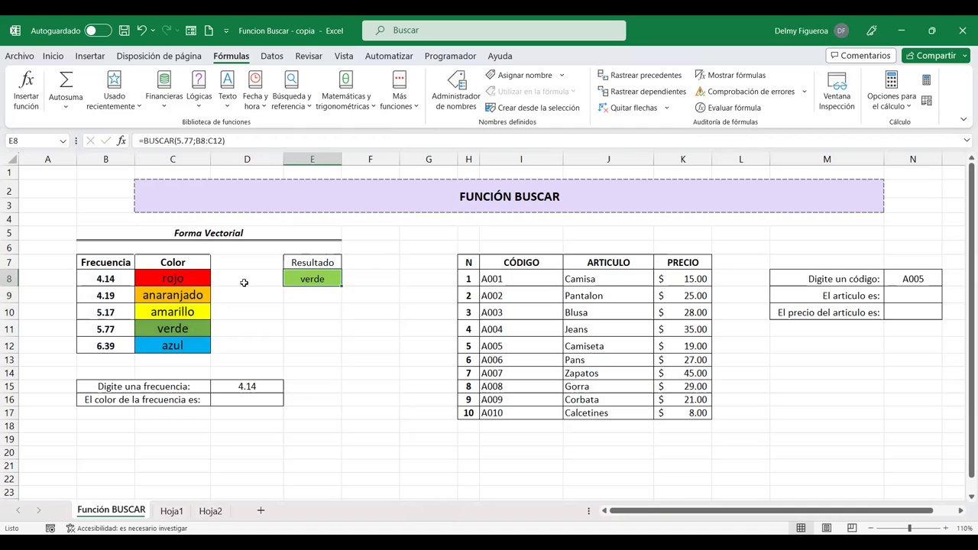
click(173, 326)
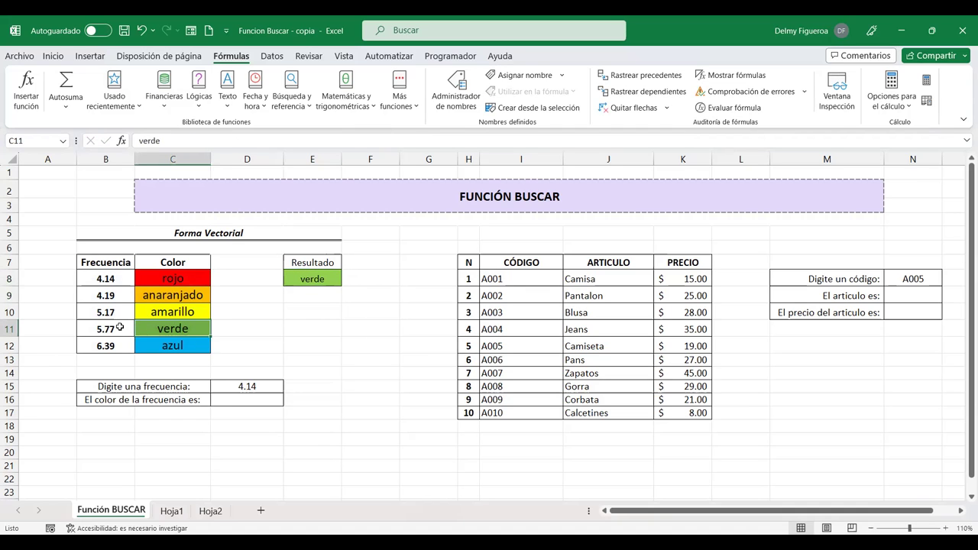
click(120, 327)
click(318, 275)
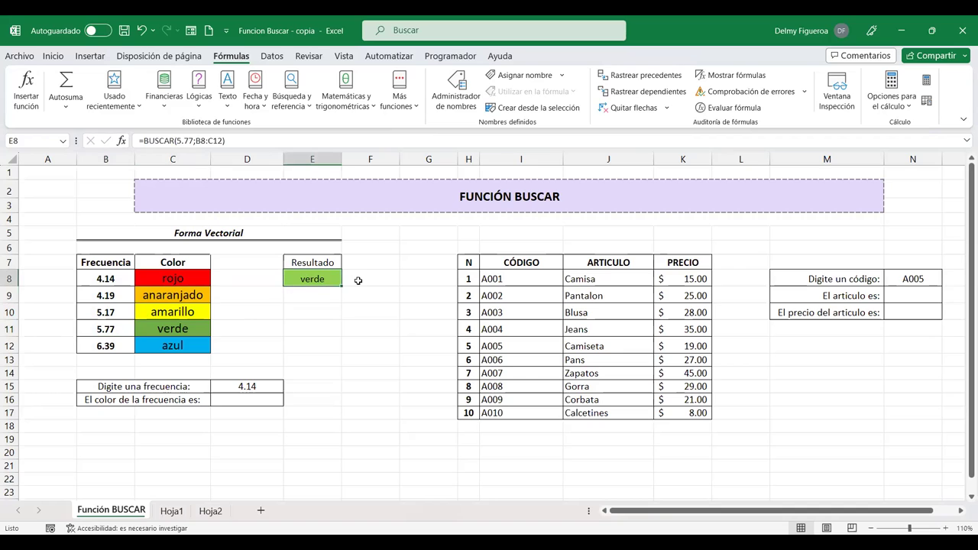
key(F2)
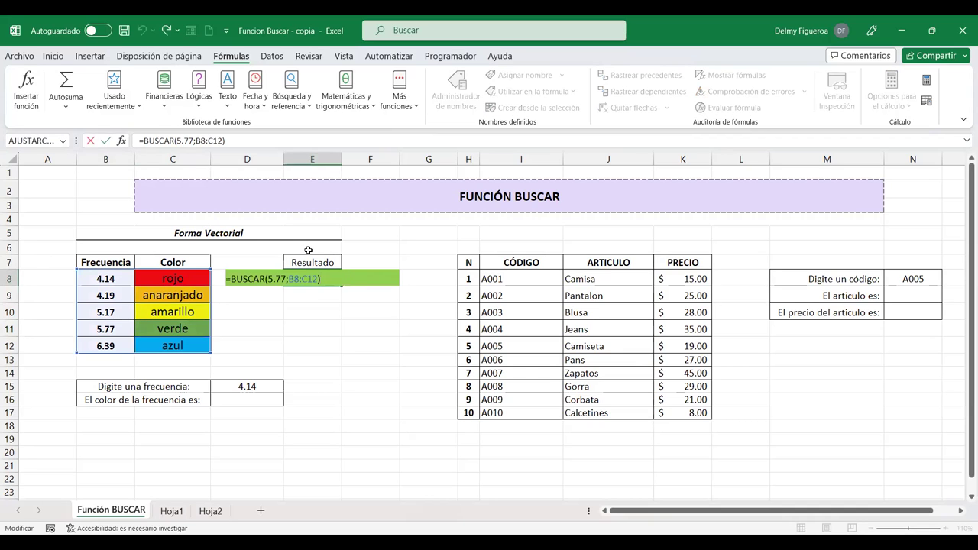
click(282, 278)
key(BackSpace)
key(Return)
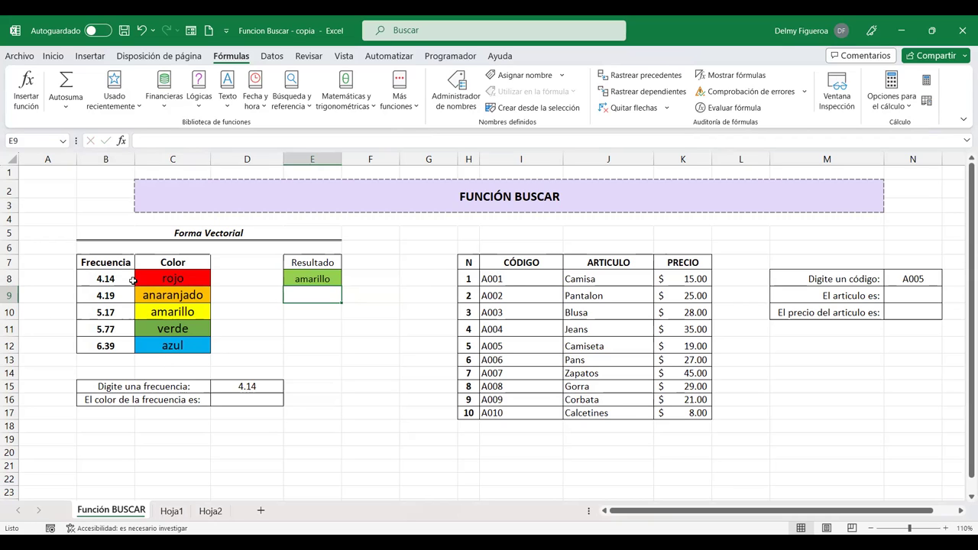
mouse_move(116, 278)
mouse_down()
mouse_move(174, 292)
mouse_move(172, 343)
mouse_up()
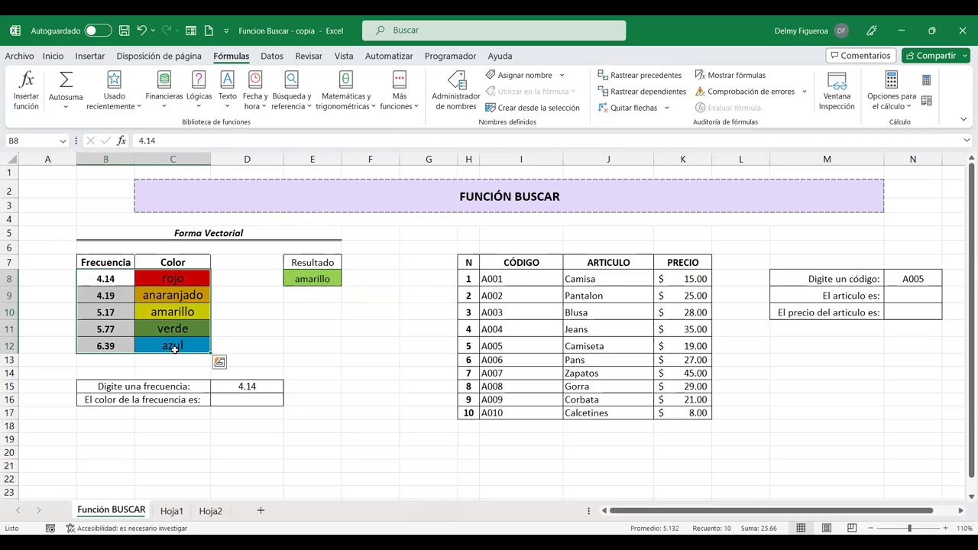
click(171, 343)
click(98, 365)
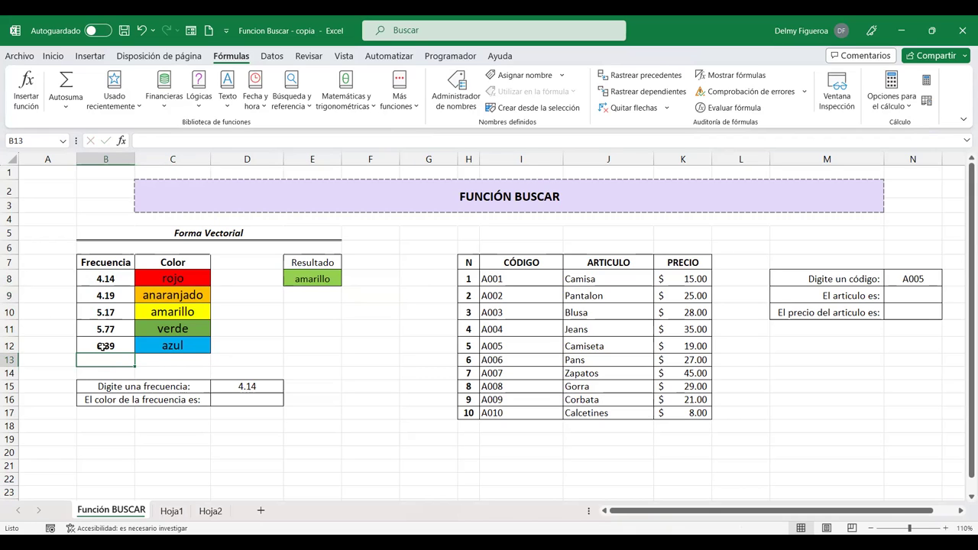
click(113, 309)
click(191, 352)
click(191, 358)
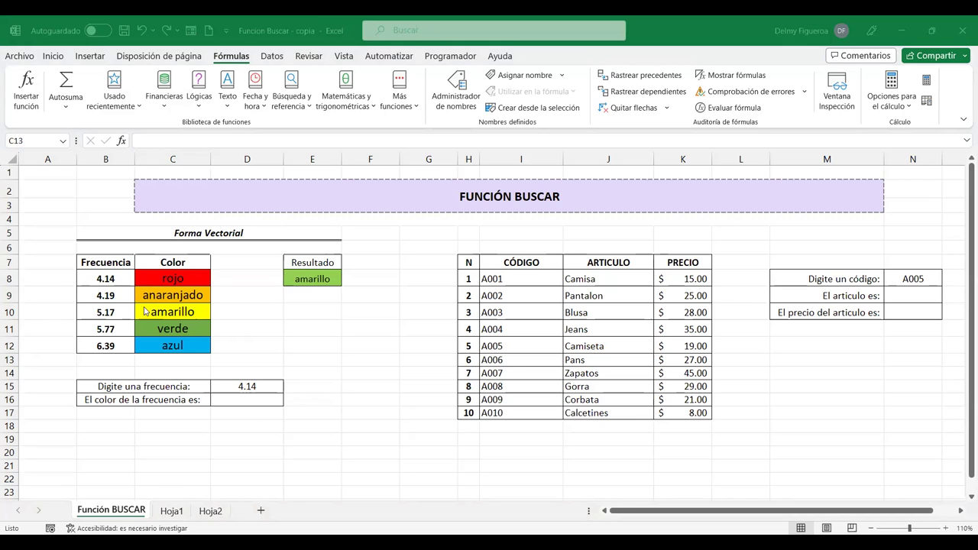
drag(113, 279, 172, 344)
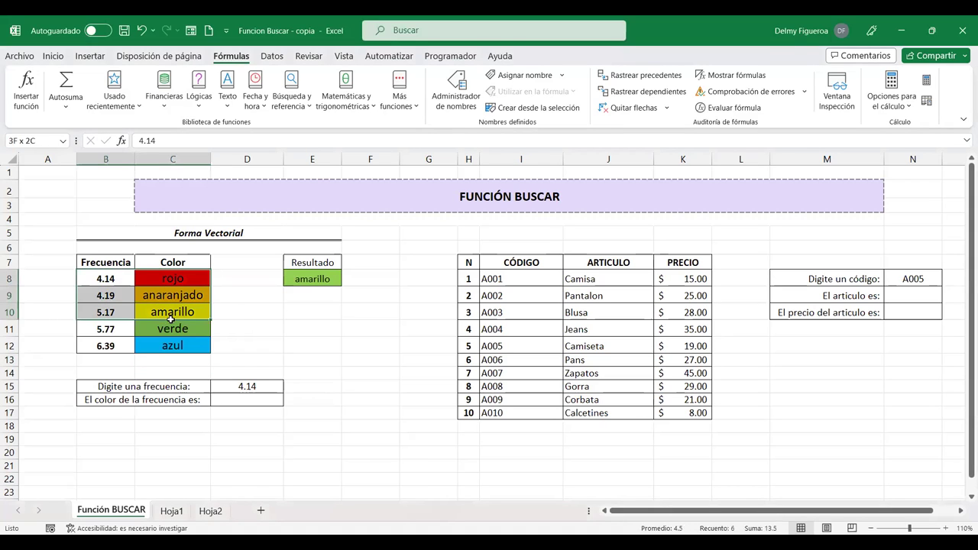
drag(121, 281, 114, 343)
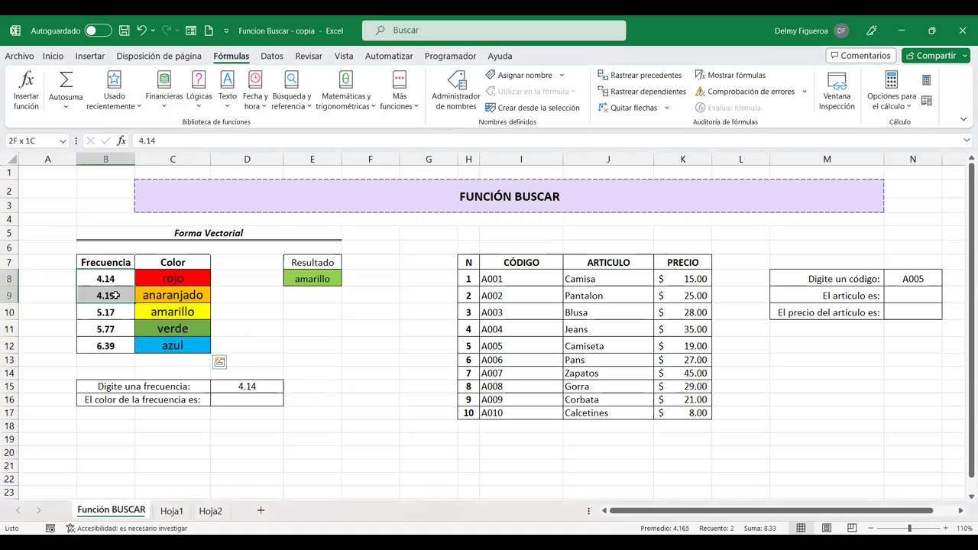
drag(192, 278, 190, 346)
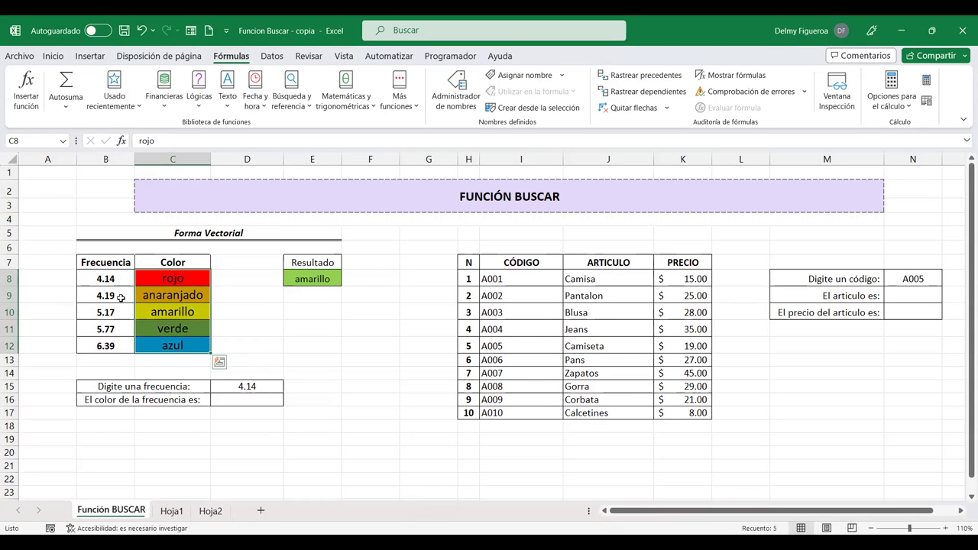
click(321, 273)
click(264, 386)
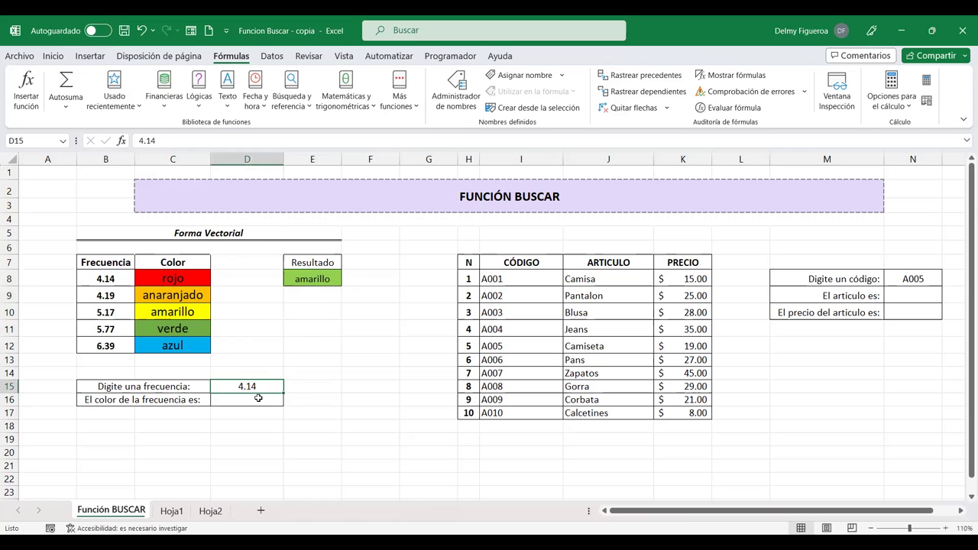
Enter =+BUSCAR(D15;C8:C12) in D16, which returns #N/D.
click(256, 397)
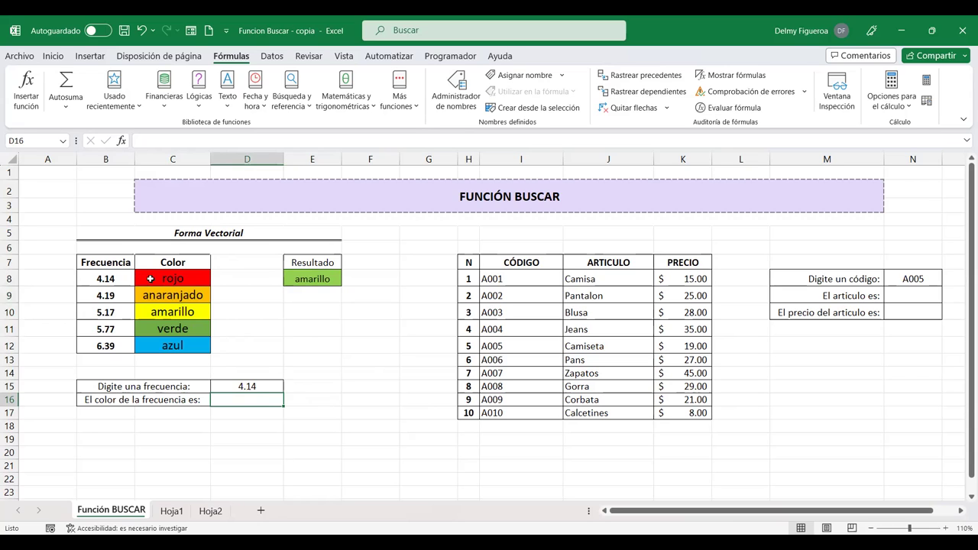
text(+)
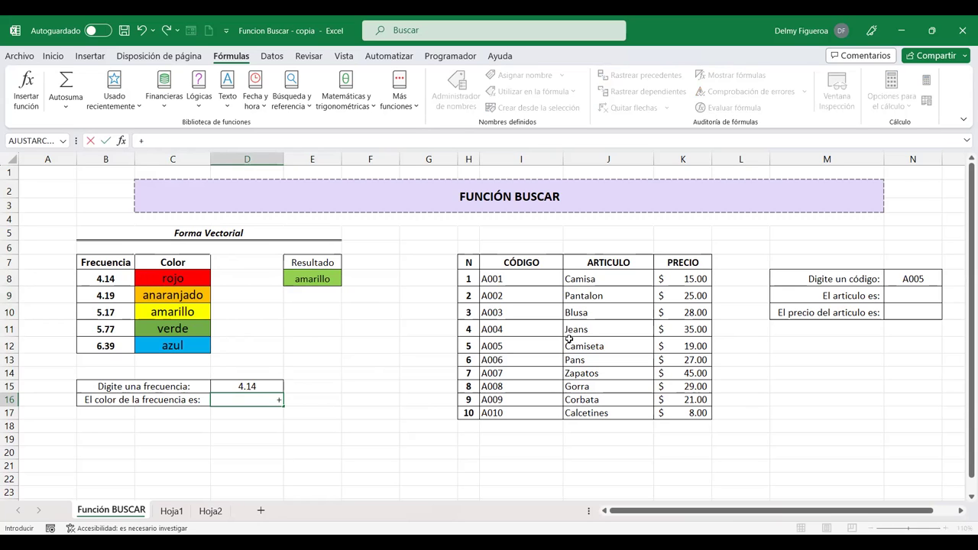
text(bus)
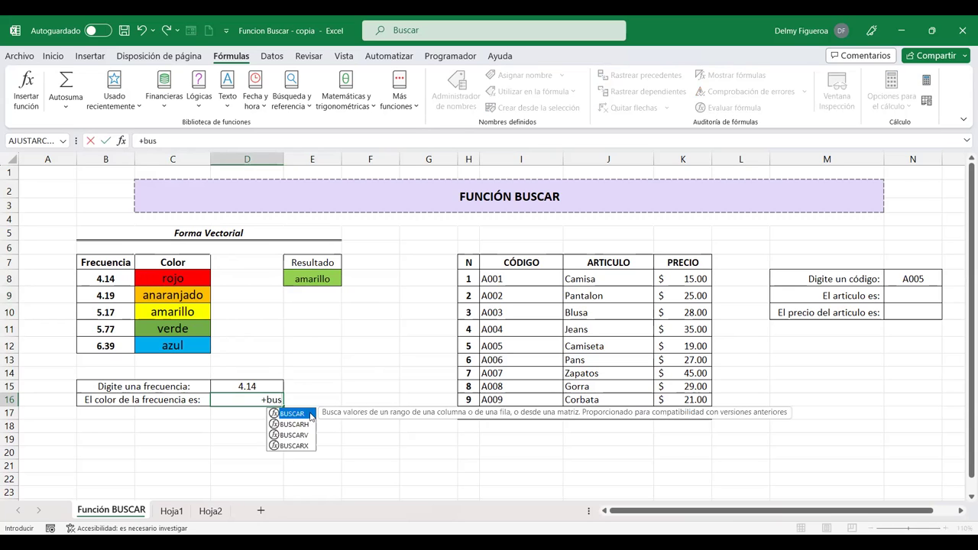
double_click(309, 414)
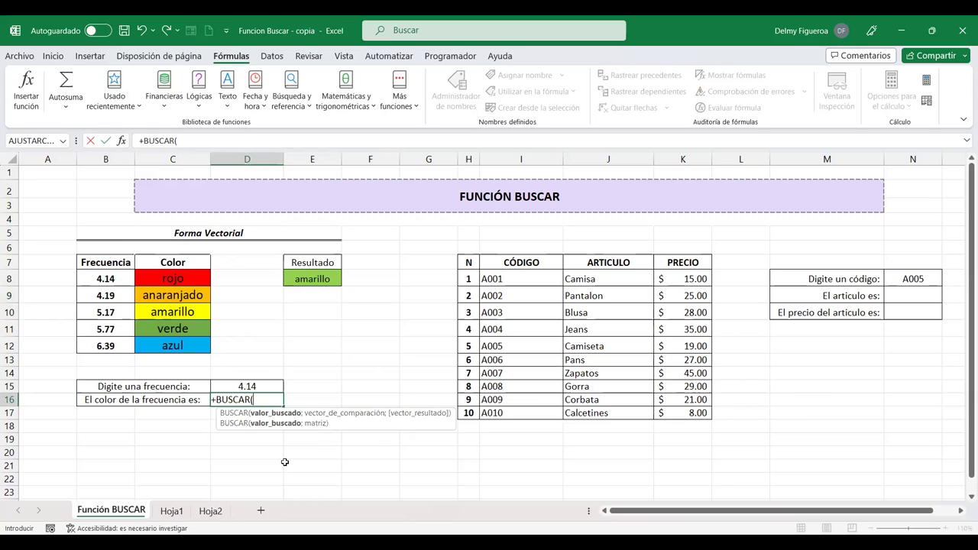
click(261, 386)
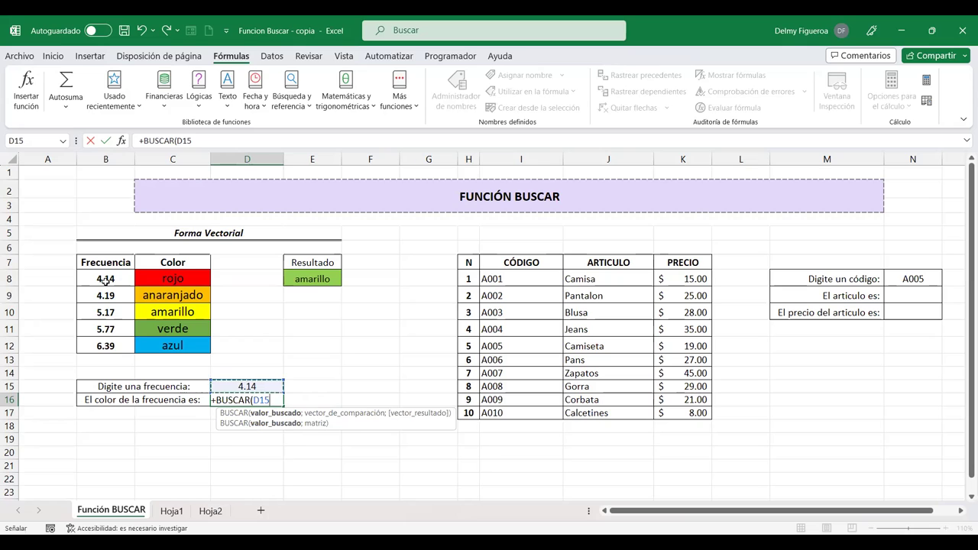
text(;C8)
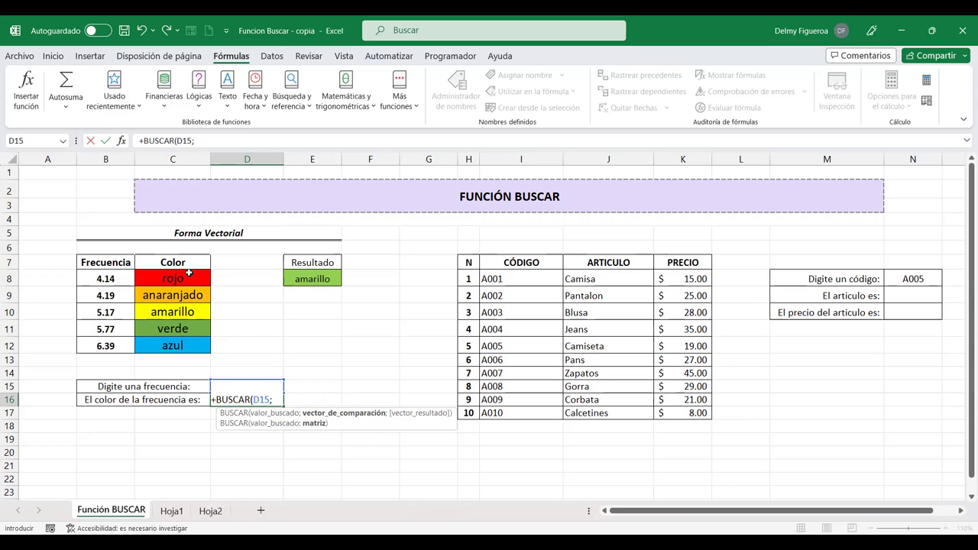
click(189, 275)
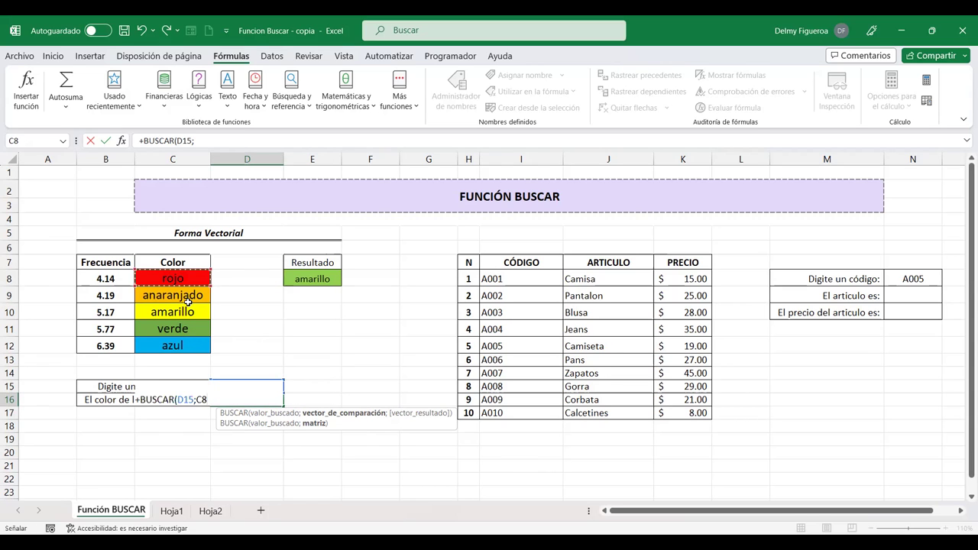
shift+click(187, 345)
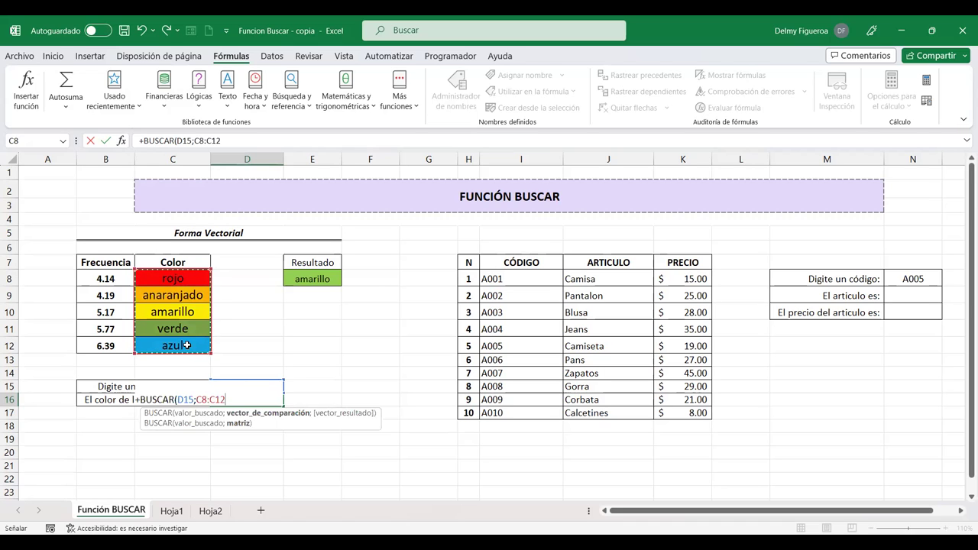
key(Return)
click(258, 397)
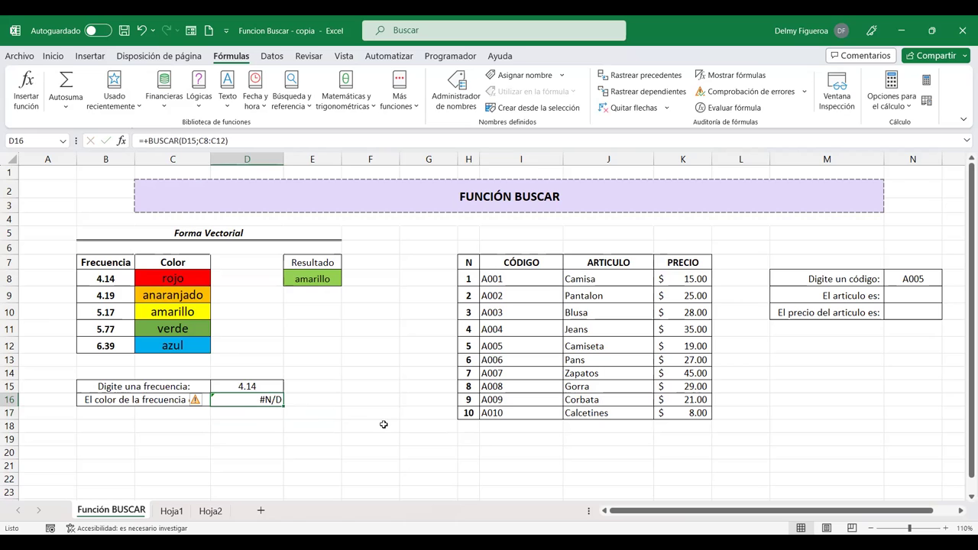
Change D16's range to B8:B12 so =+BUSCAR(D15;B8:B12) returns 4.14.
key(F2)
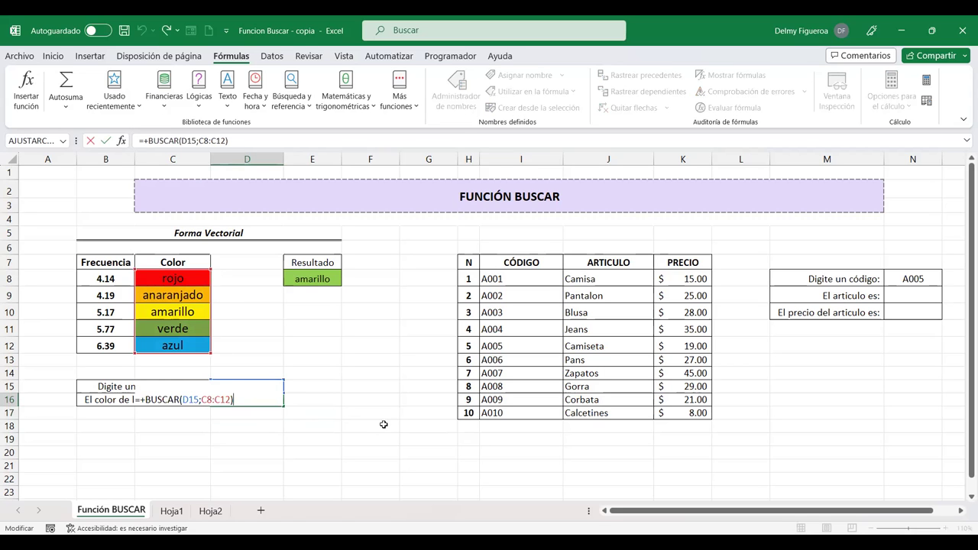
click(219, 390)
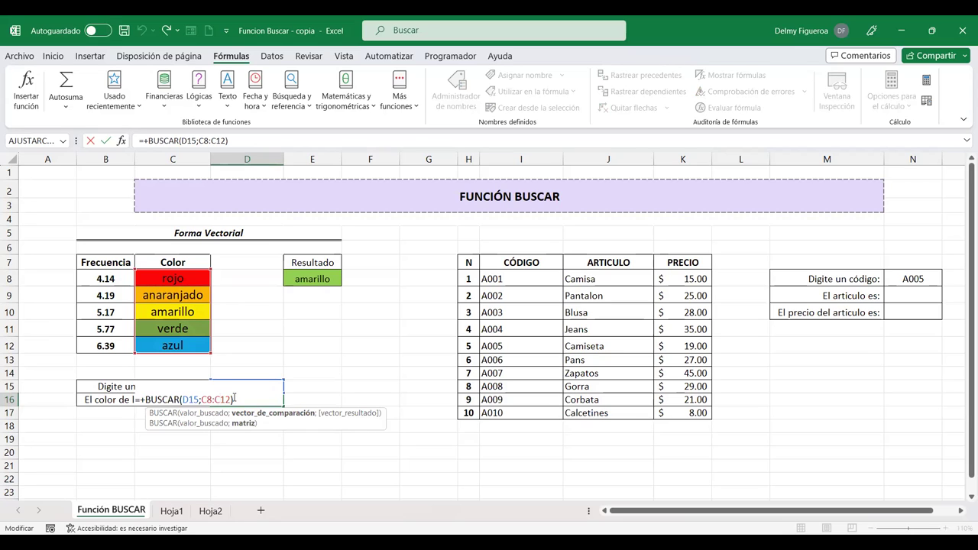
mouse_move(171, 333)
mouse_down()
mouse_move(171, 273)
mouse_move(132, 285)
mouse_up()
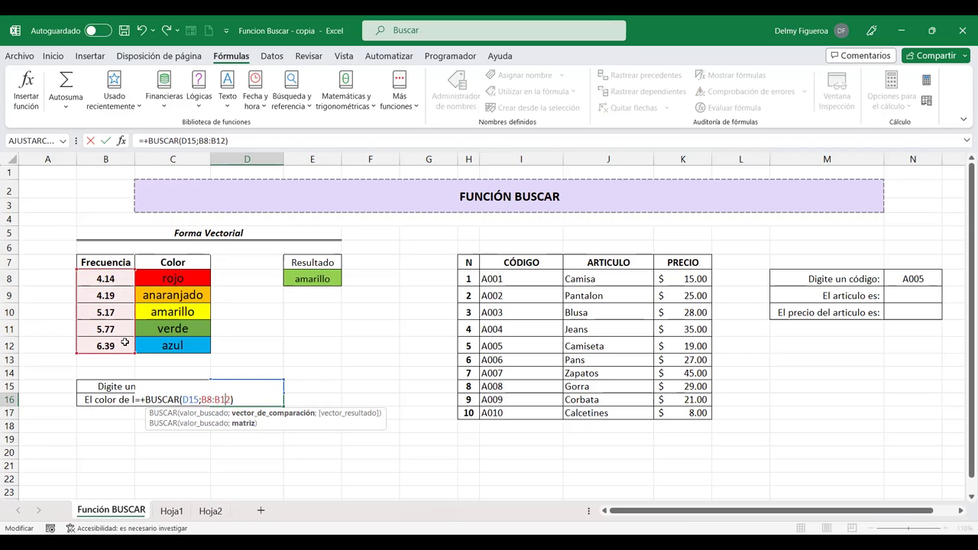
key(Return)
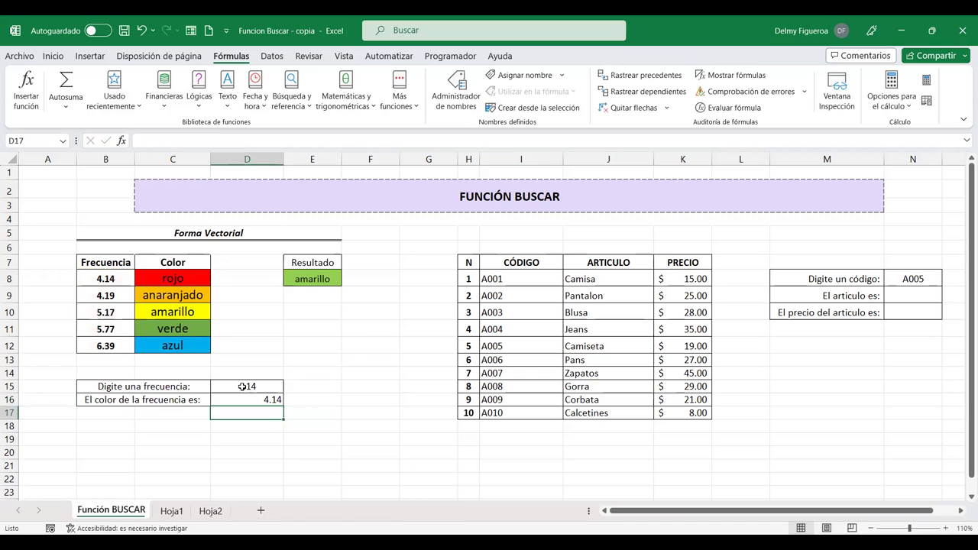
click(255, 400)
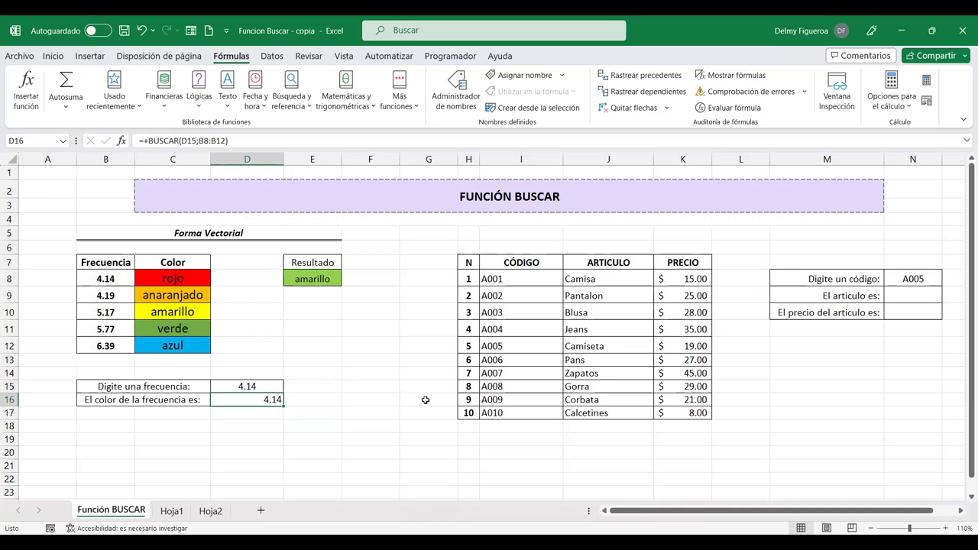
key(F2)
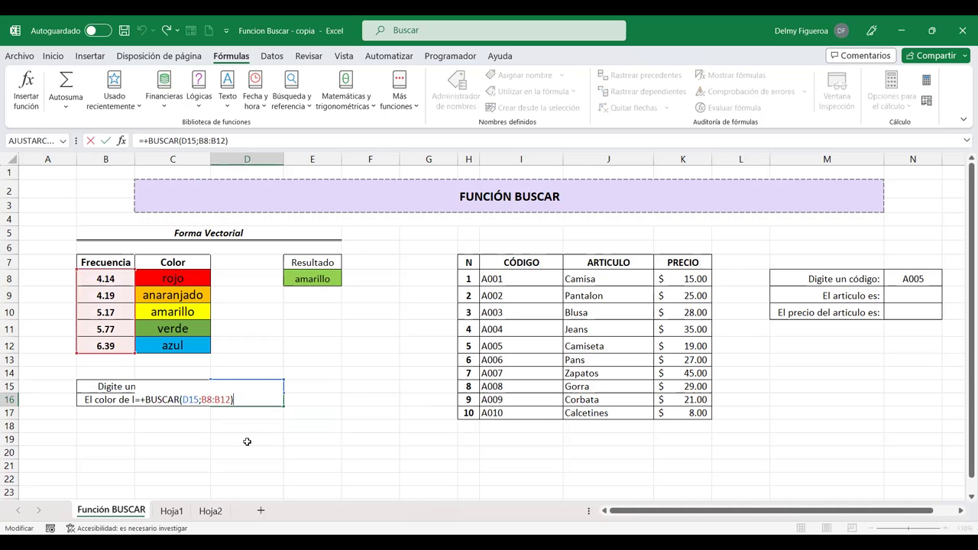
Widen D16's BUSCAR lookup range from B8:B12 to B8:C12 so frequency 4.14 returns rojo.
click(216, 399)
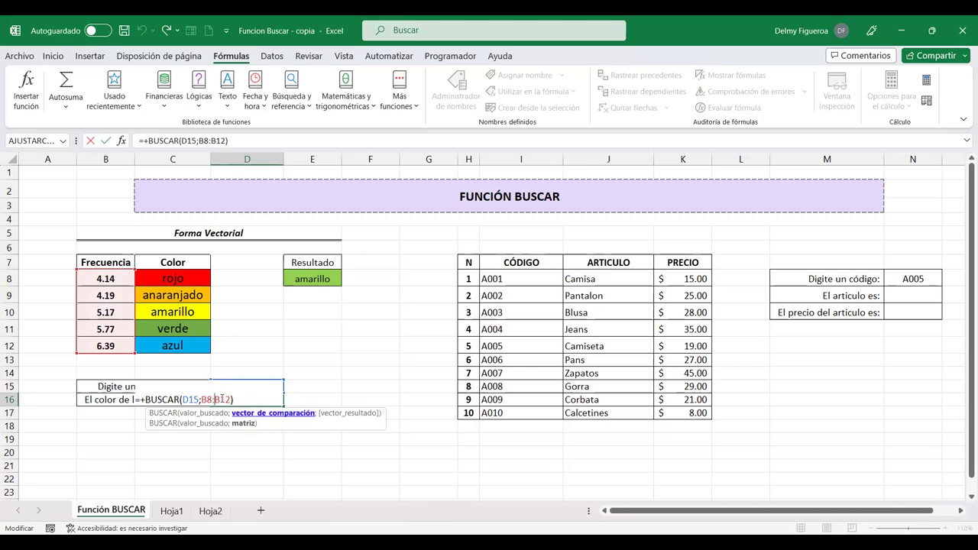
drag(139, 355, 215, 354)
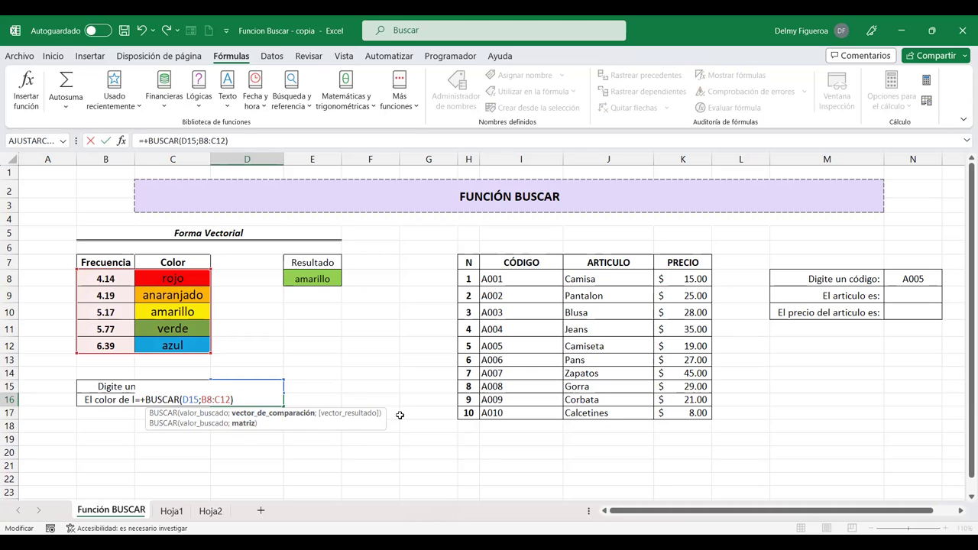
key(Return)
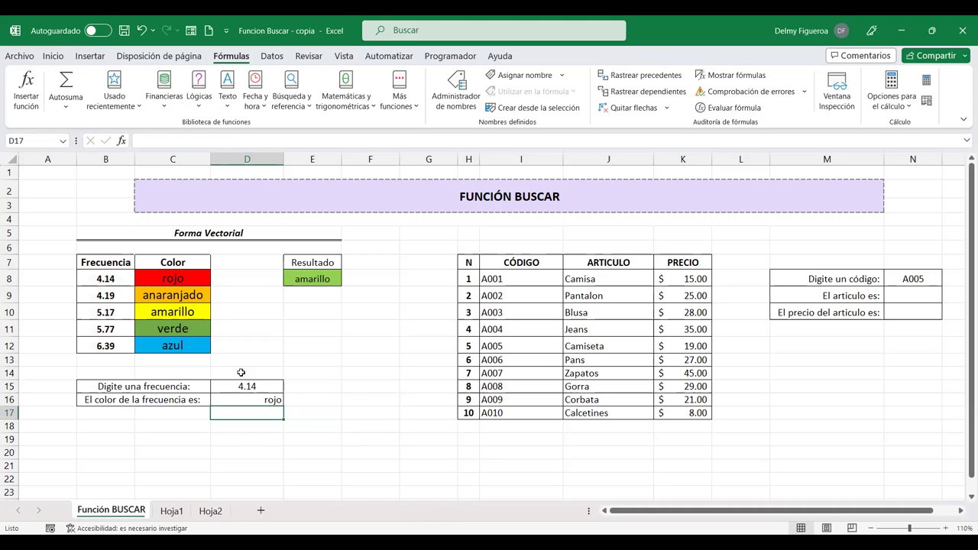
click(260, 398)
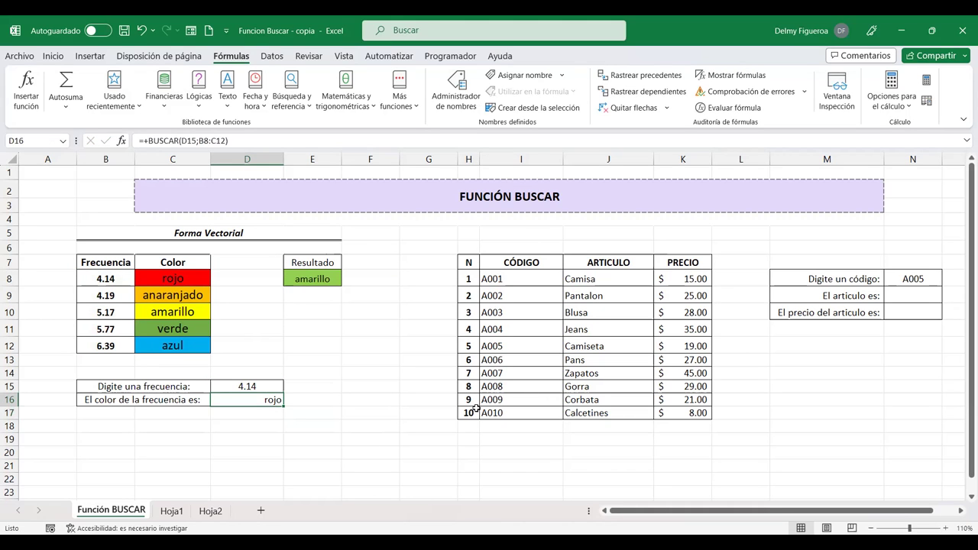
Reopen D16's formula and move into its B8:C12 range argument, then leave it unchanged.
key(F2)
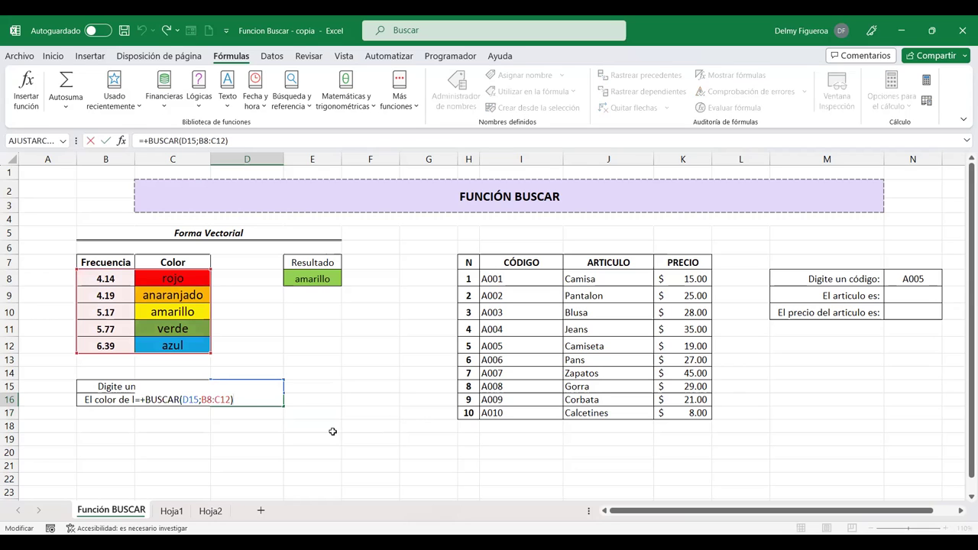
key(Left)
key(Left)
key(Left)
click(217, 398)
click(213, 399)
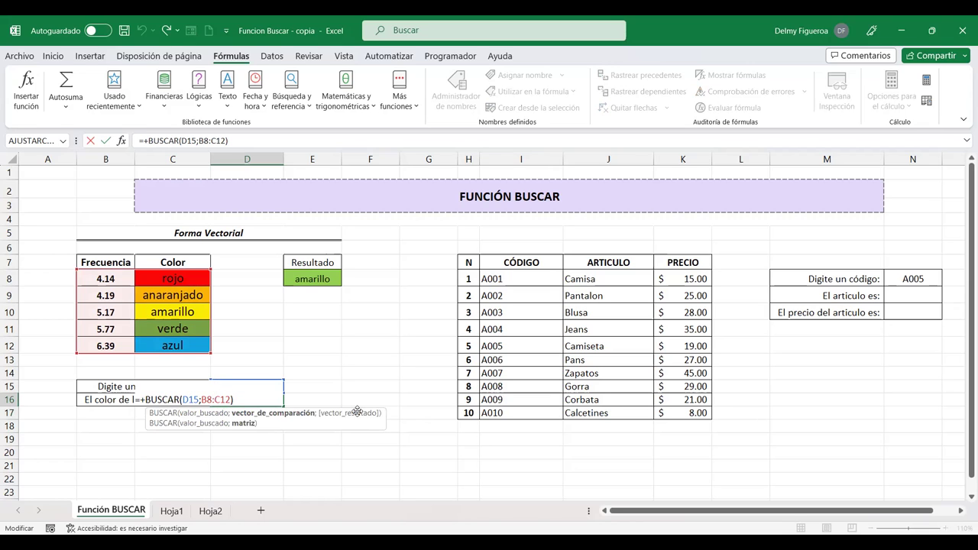
key(Return)
Rewrite D16 as =+BUSCAR(D15;B8:B12;C8:C12) so it still returns rojo.
key(Up)
text(+)
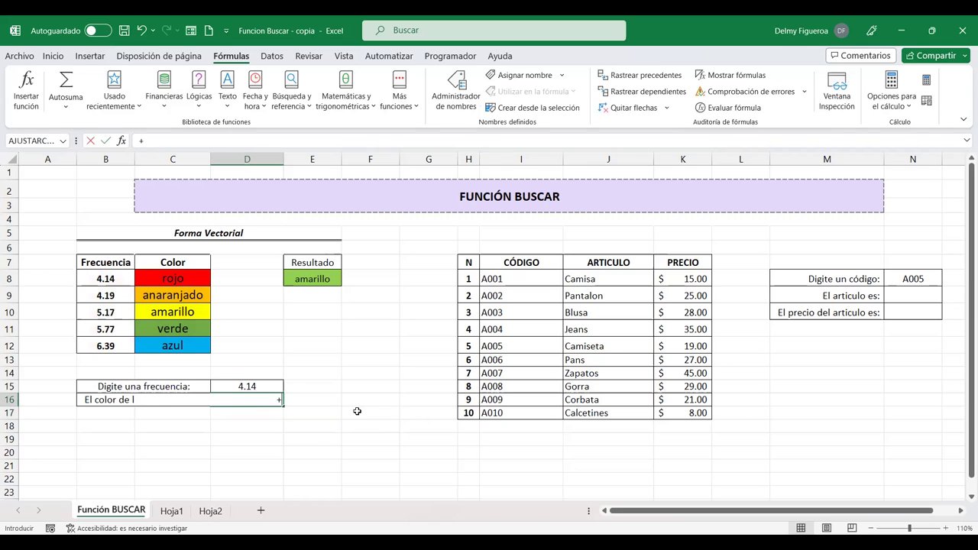
text(bus)
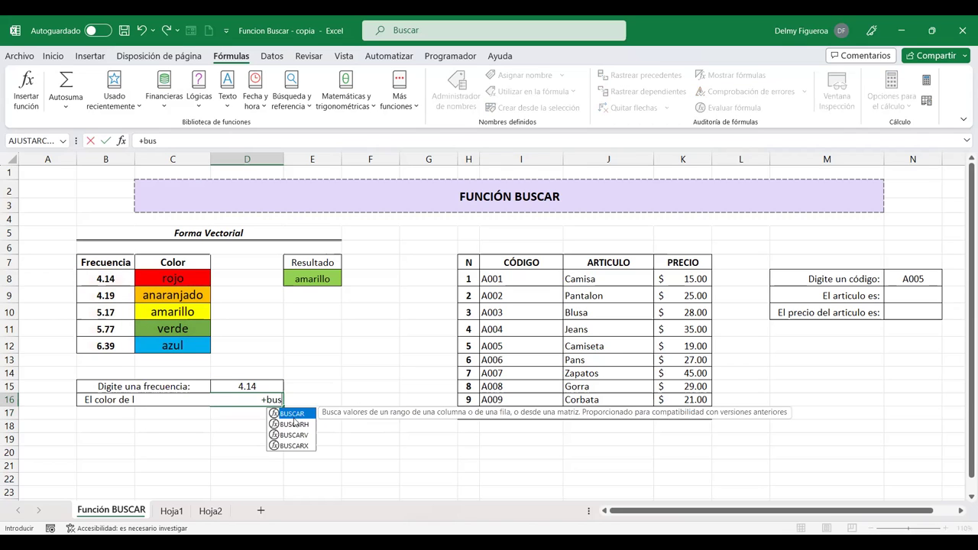
double_click(292, 414)
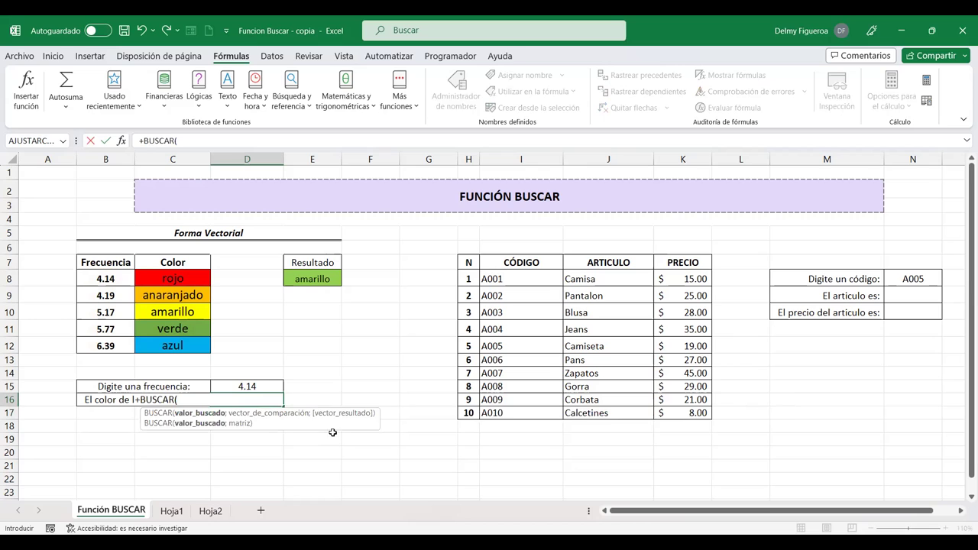
click(249, 386)
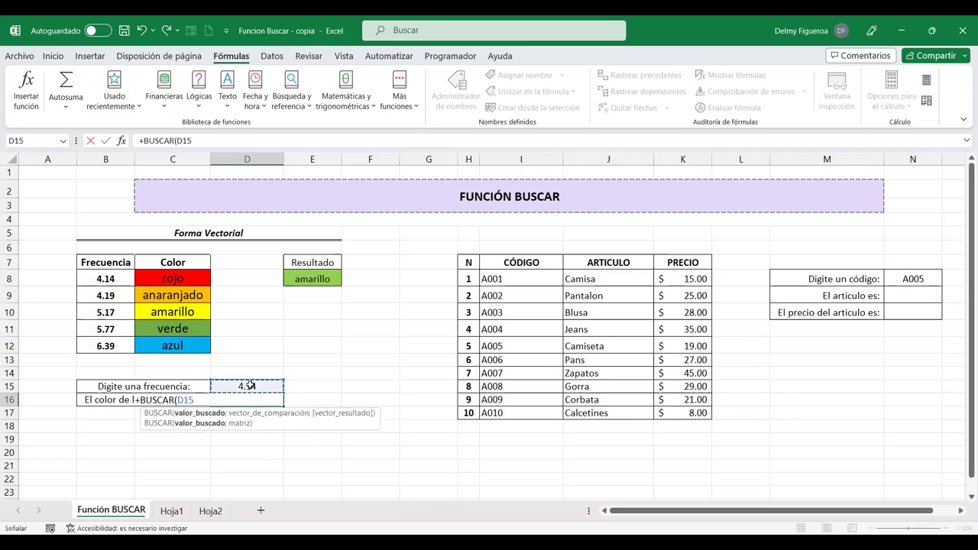
text(;)
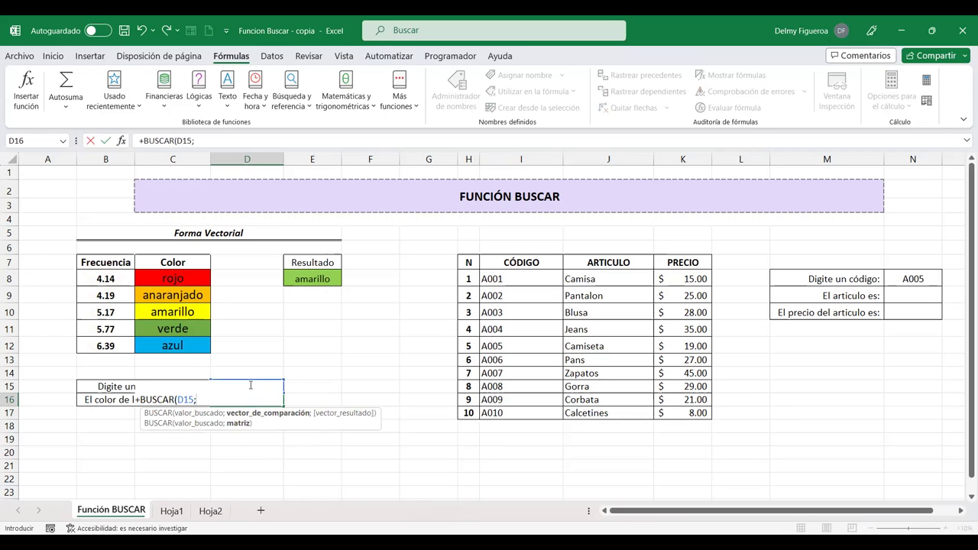
drag(108, 278, 106, 345)
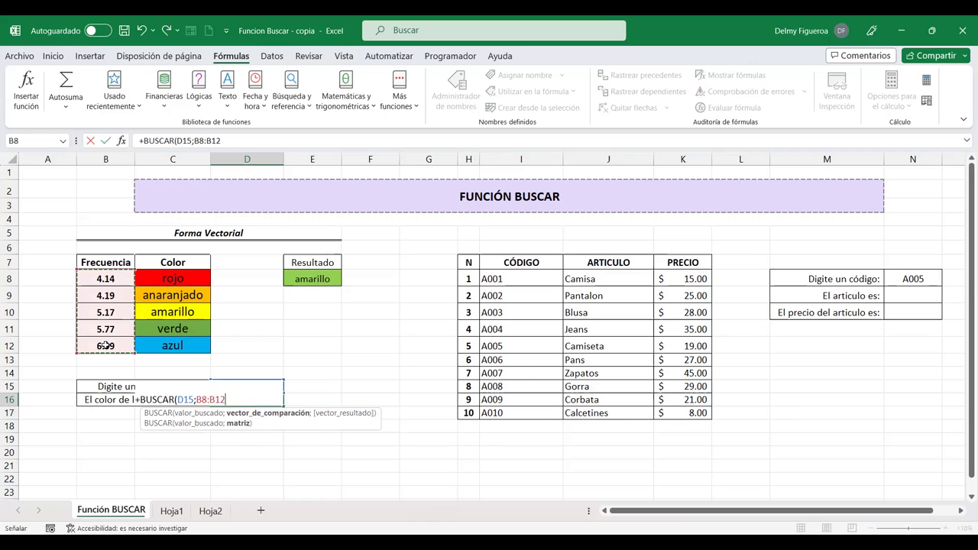
text(;)
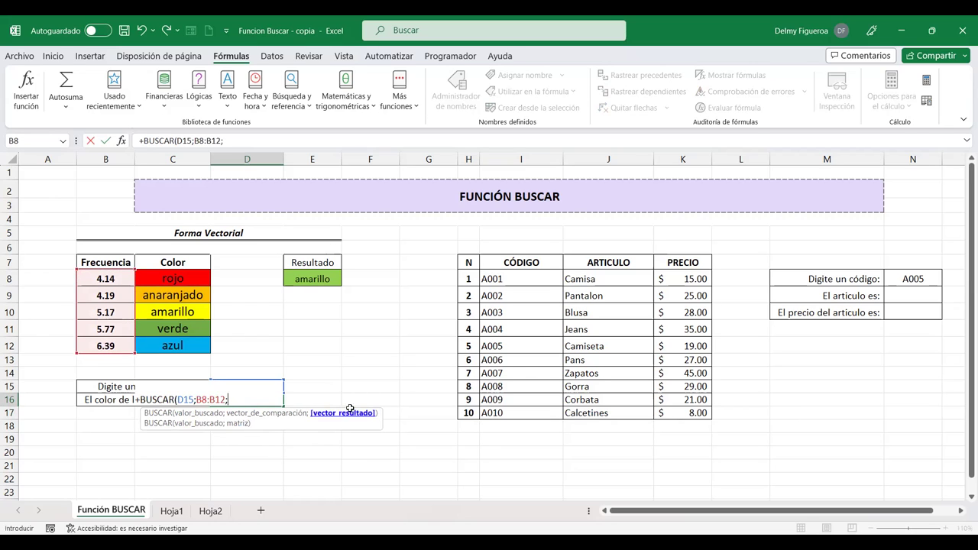
click(185, 278)
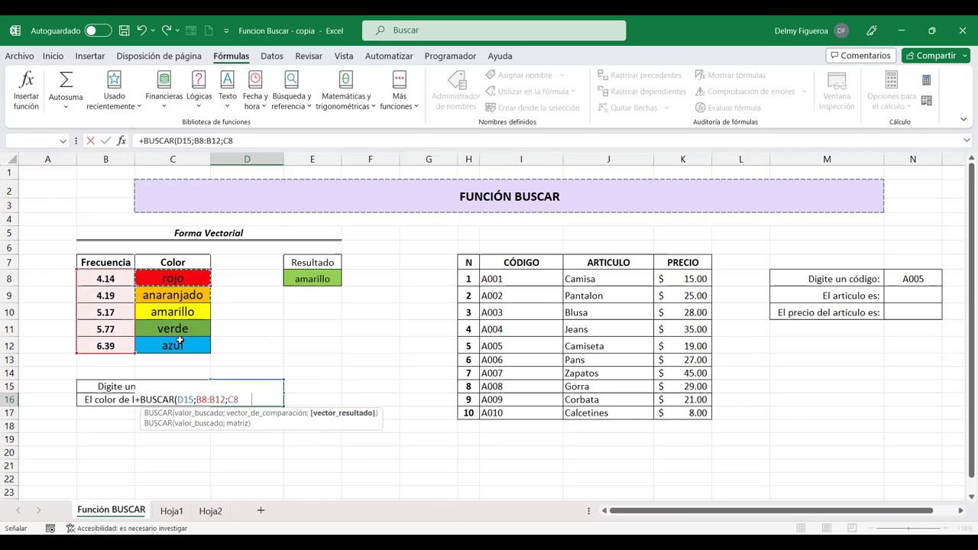
drag(180, 340, 179, 340)
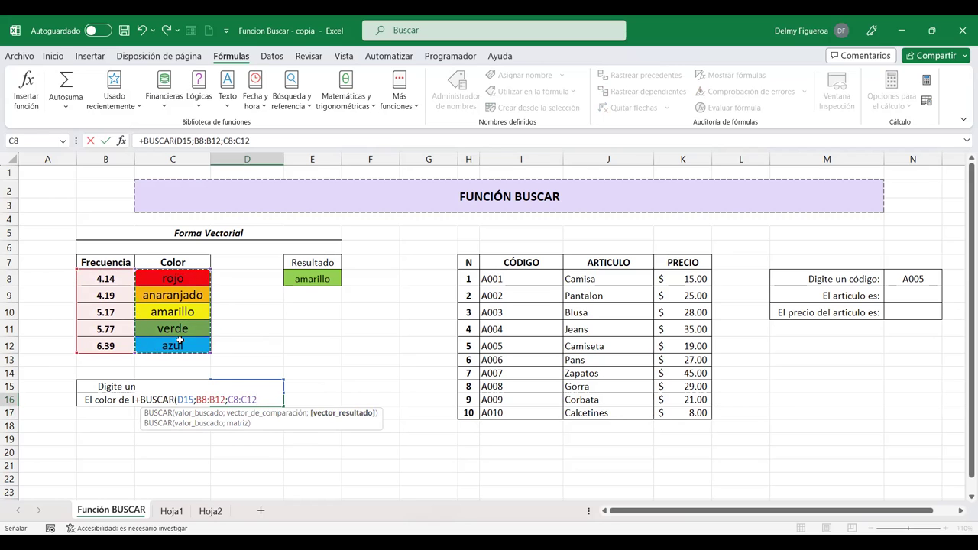
key(Return)
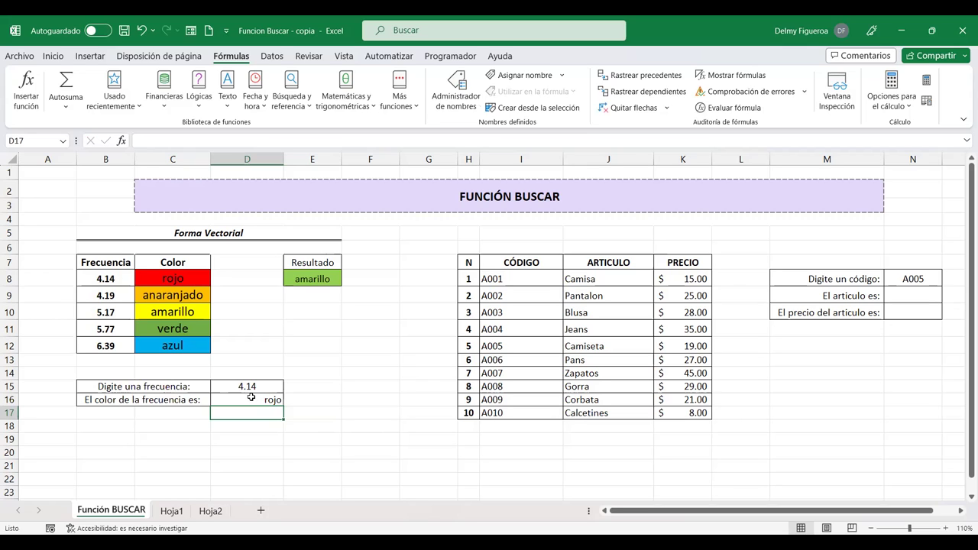
Test frequencies 4.13 and 5.17 in D15 to check the colour D16 returns.
click(262, 385)
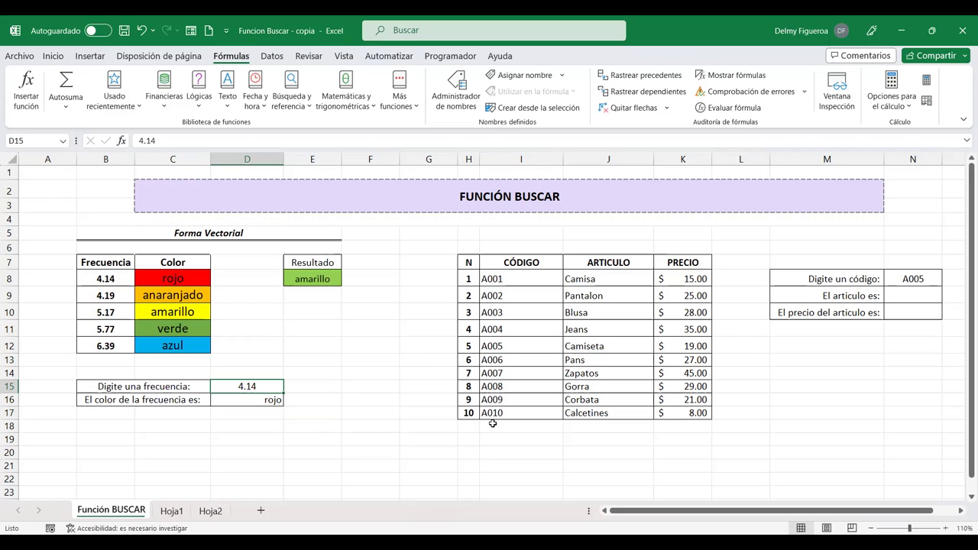
text(4.13)
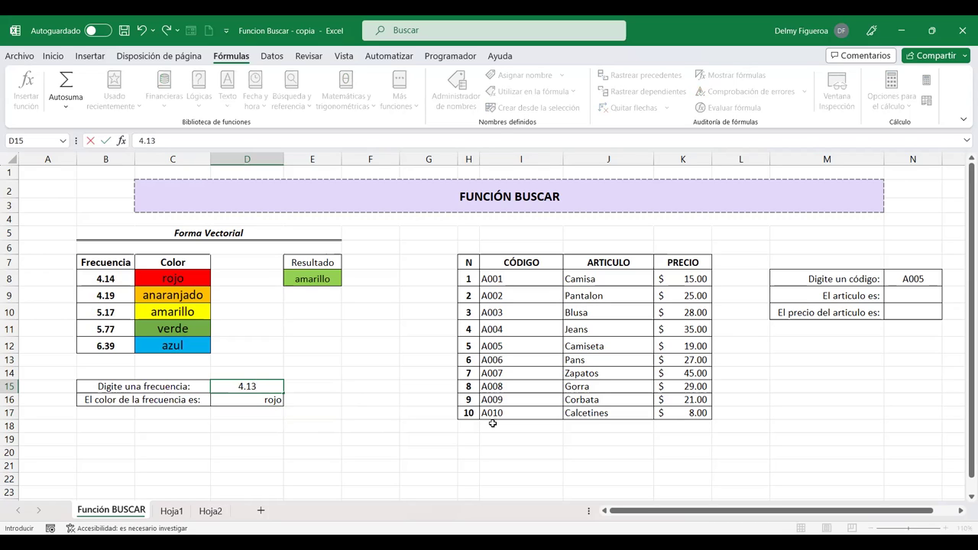
key(Return)
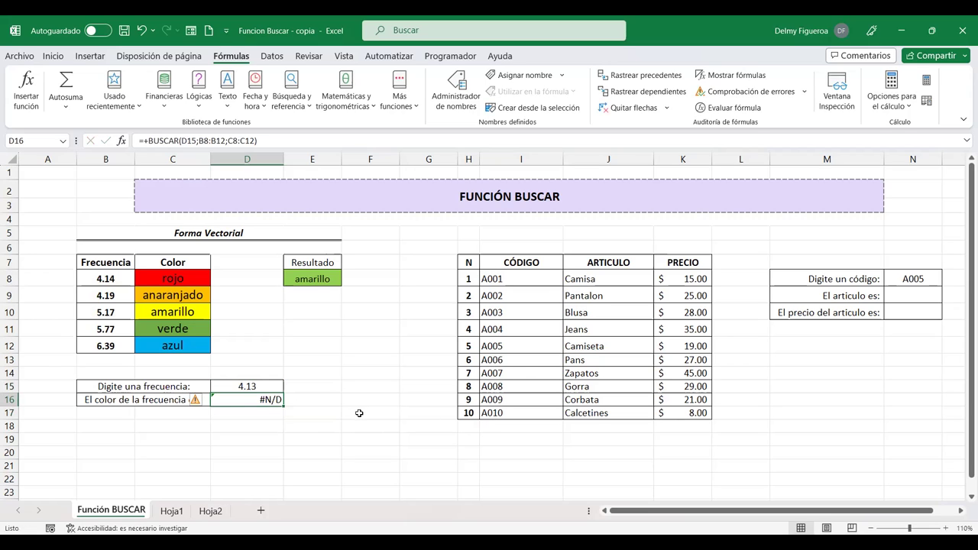
click(358, 414)
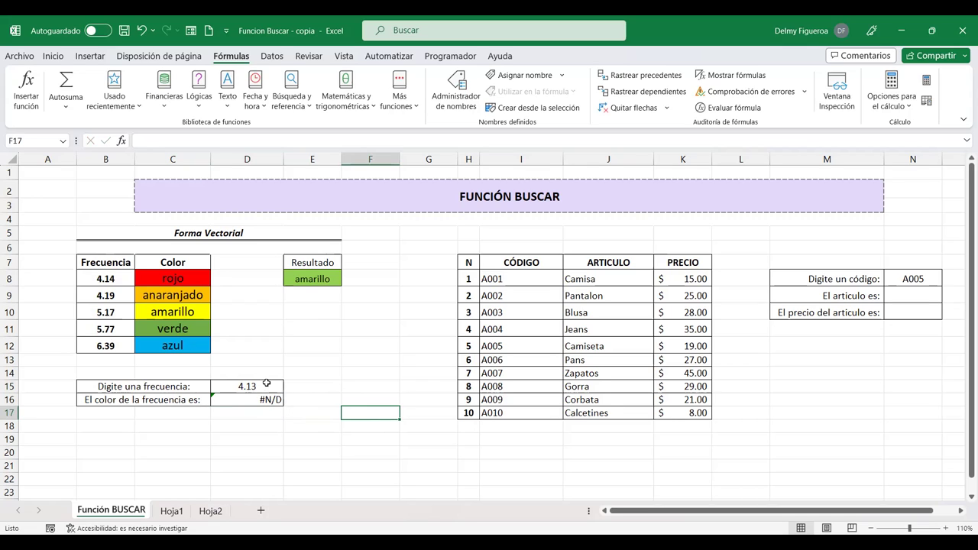
click(264, 384)
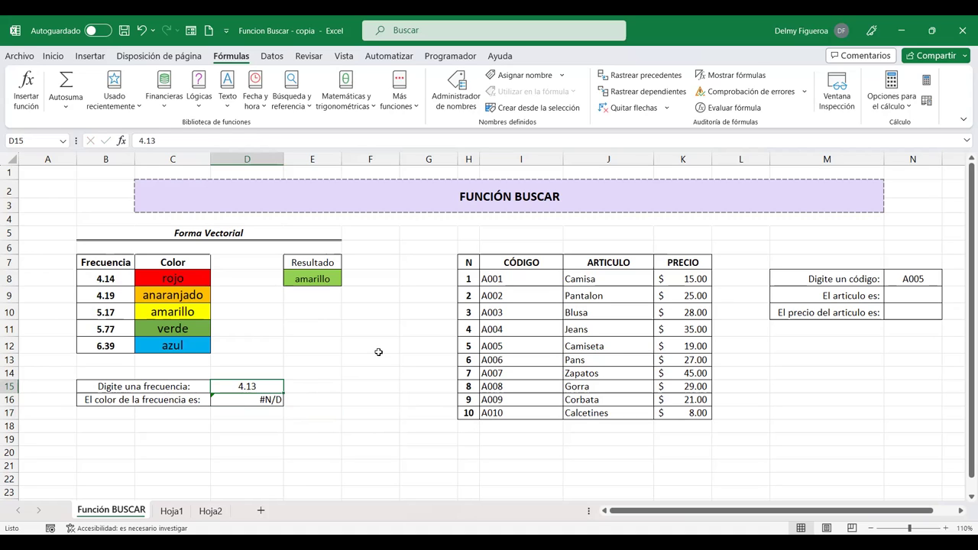
text(5.17)
key(Return)
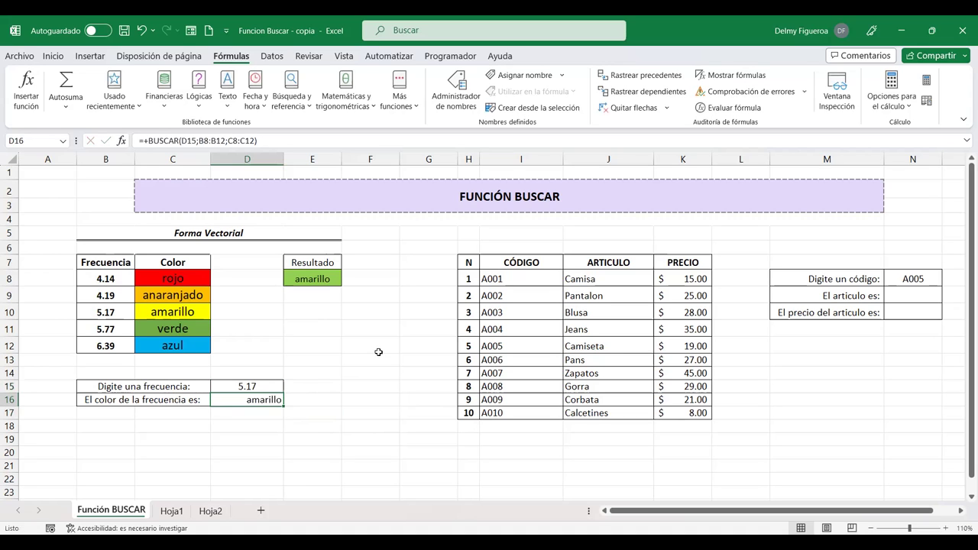
Try frequencies 6.39, 6.3 and finally 4.2 in D15, so D16 shows anaranjado.
click(264, 386)
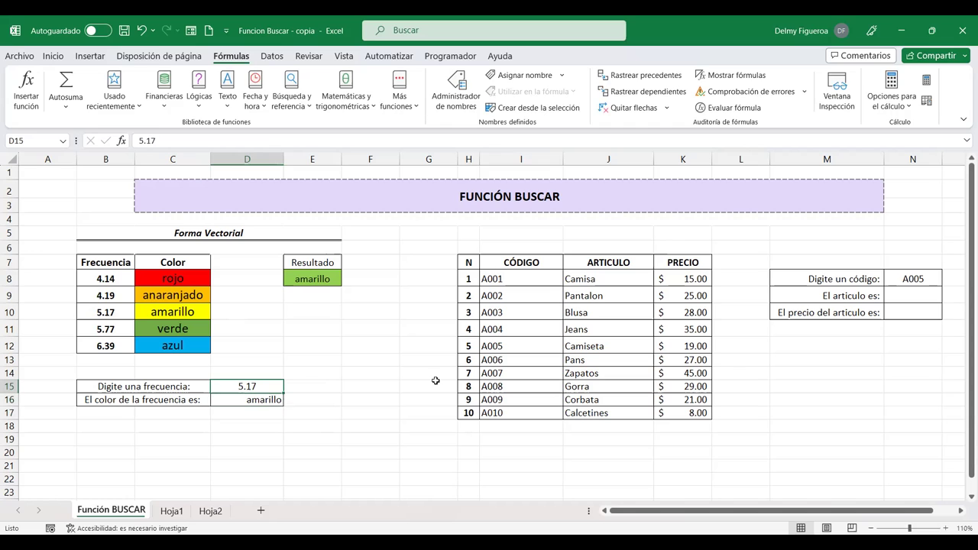
text(6.39)
key(Return)
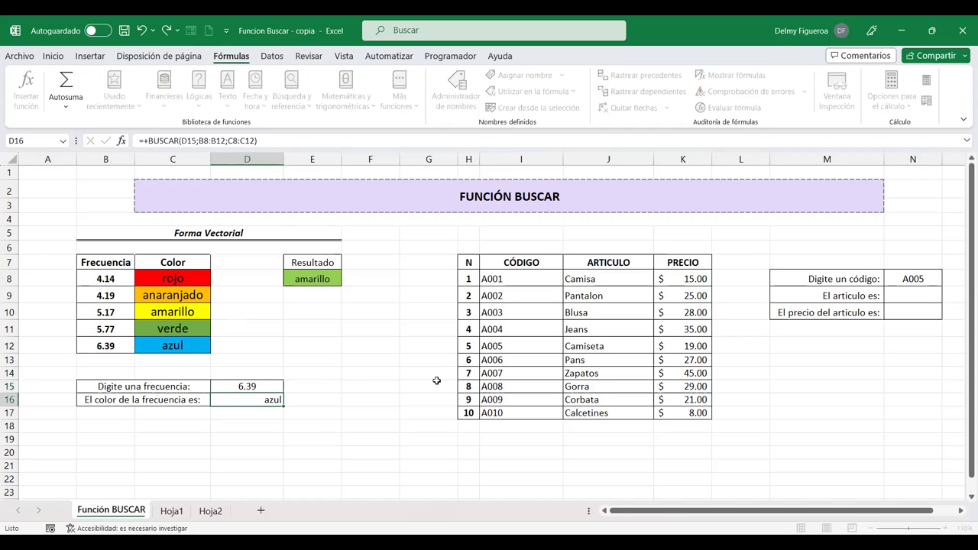
click(267, 386)
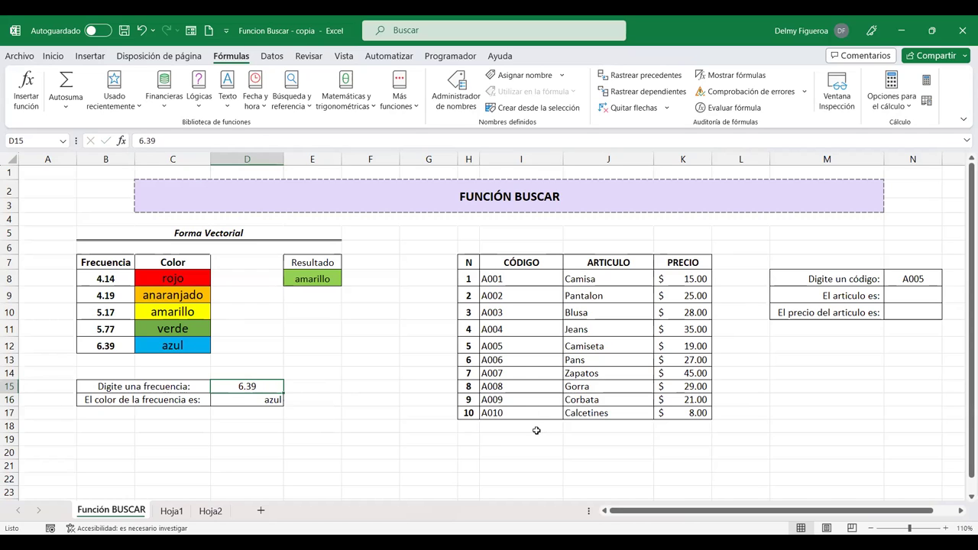
text(6.3)
key(Return)
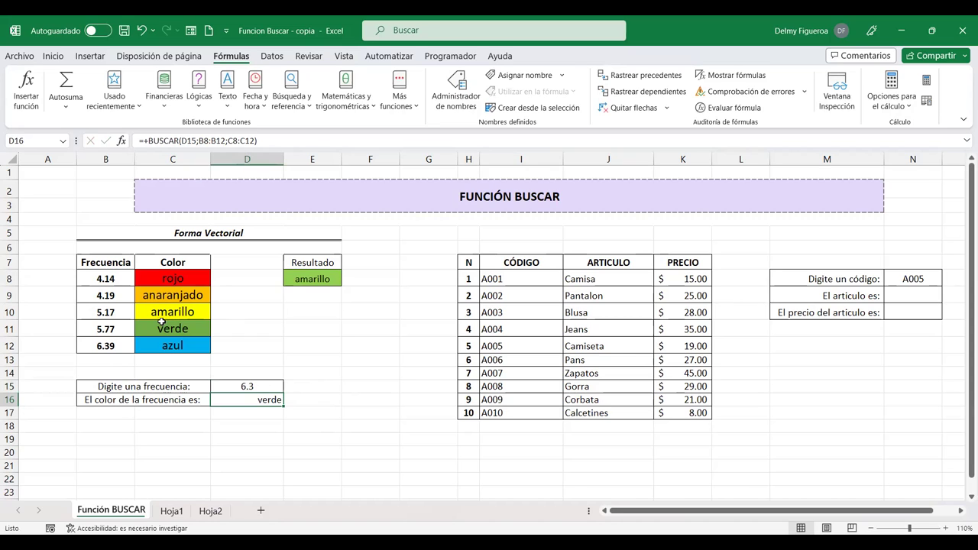
click(256, 386)
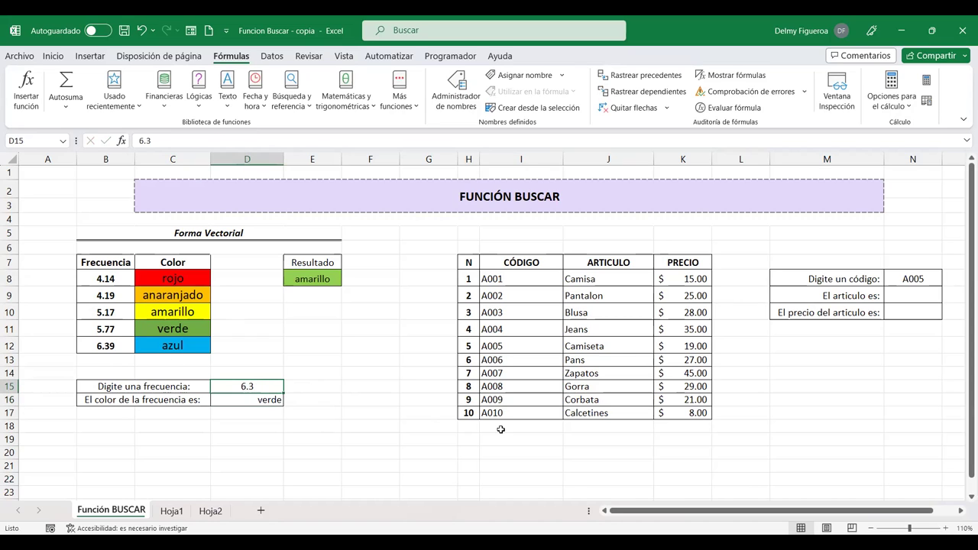
text(4.2)
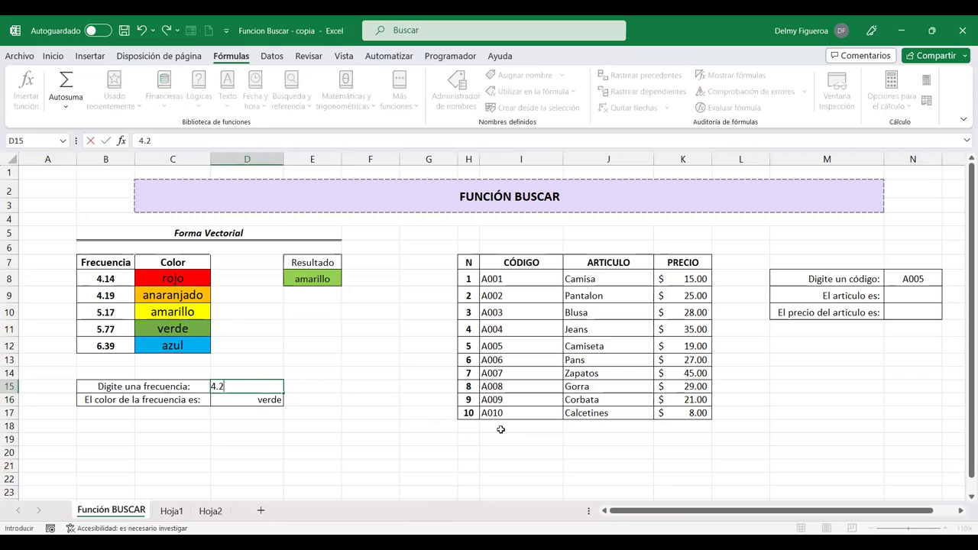
key(Return)
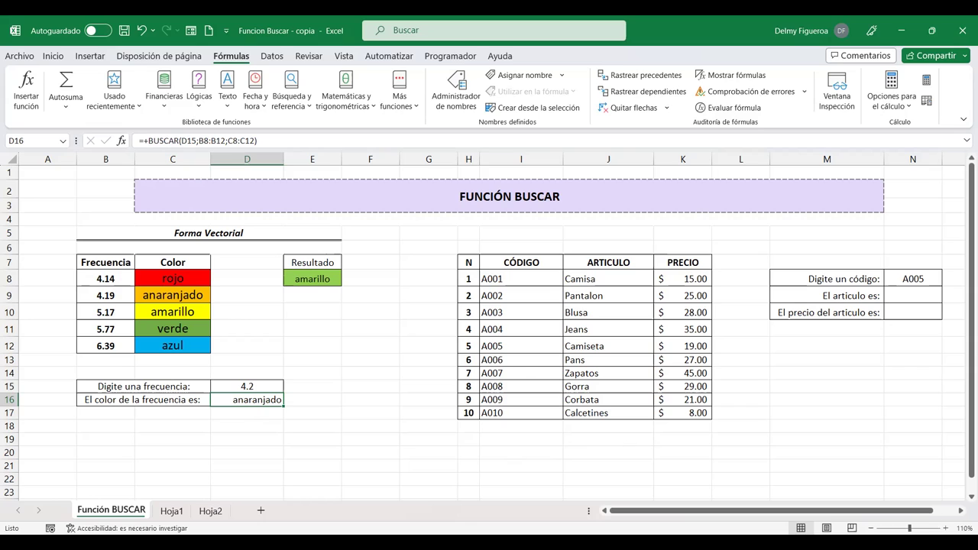
click(928, 278)
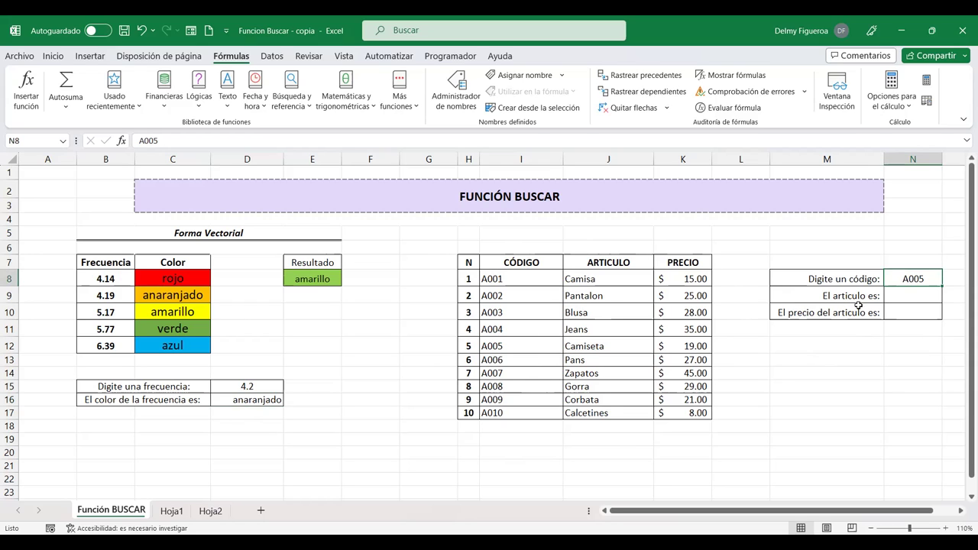
click(916, 293)
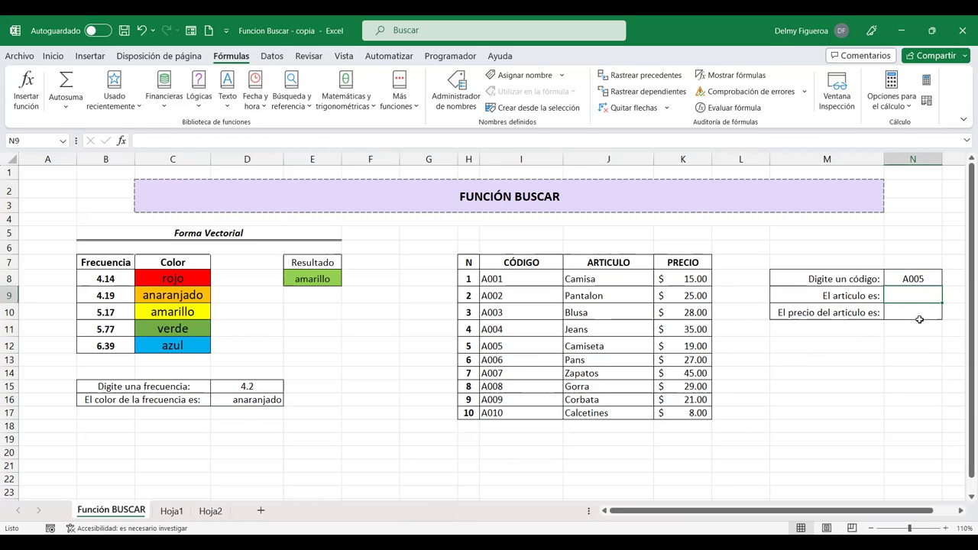
click(921, 277)
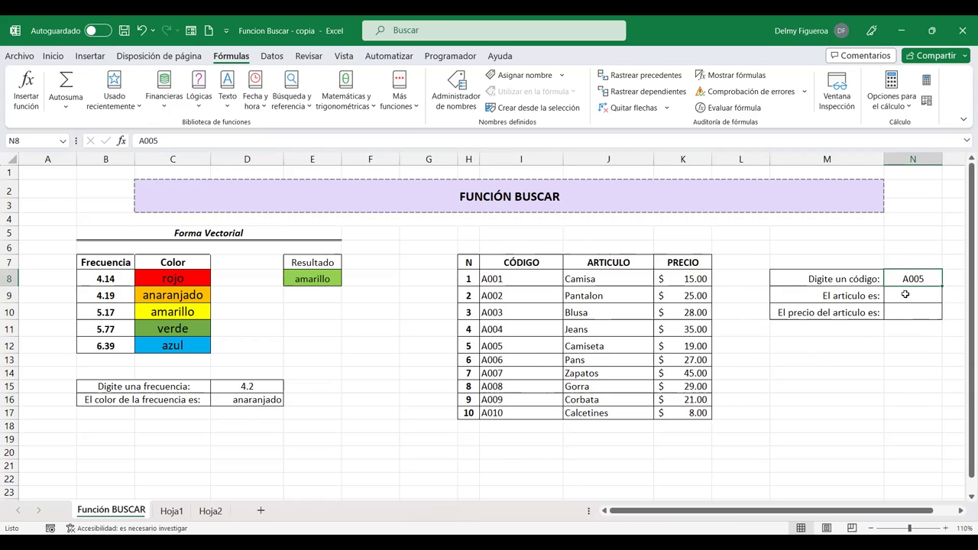
click(904, 294)
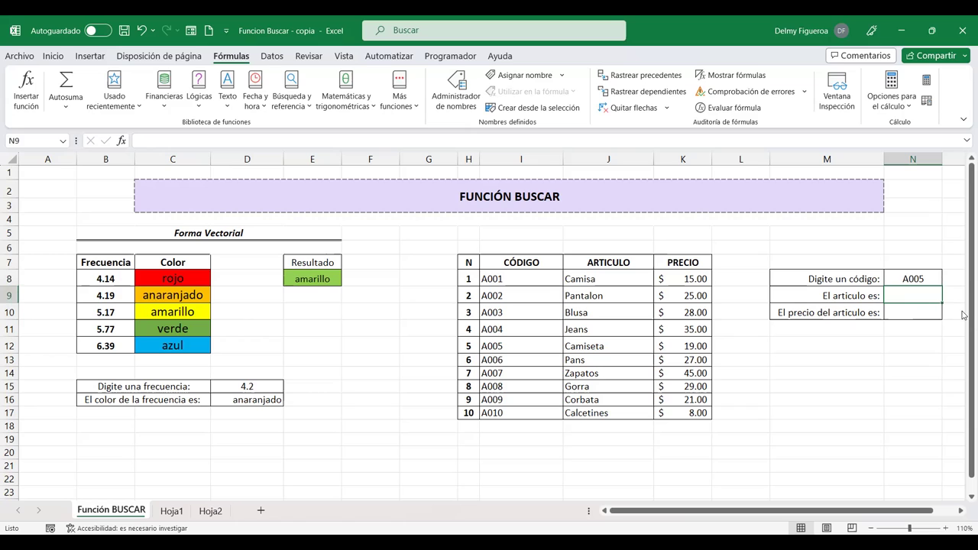
Enter =+BUSCAR(N8;I8:I17;J8:J17) in N9 to return the article name for the code.
text(+)
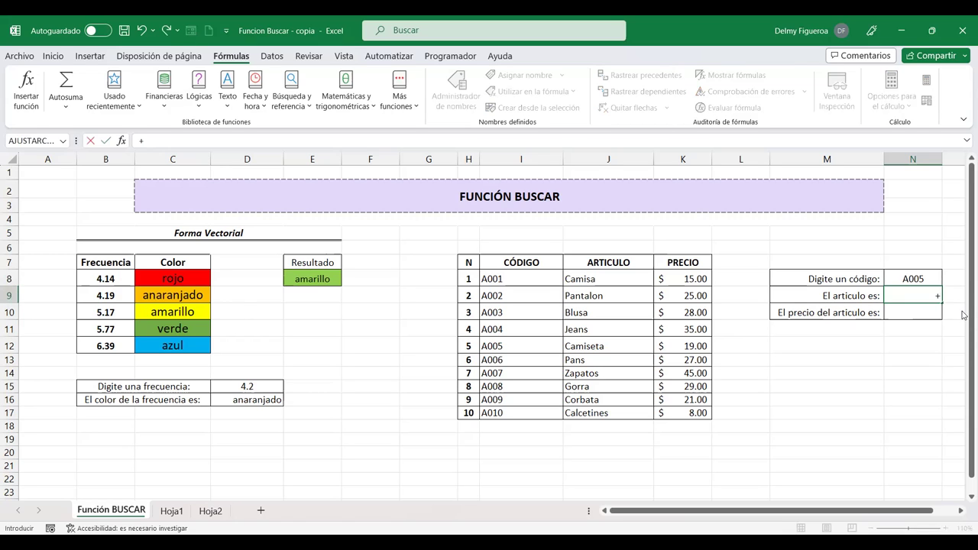
text(bus)
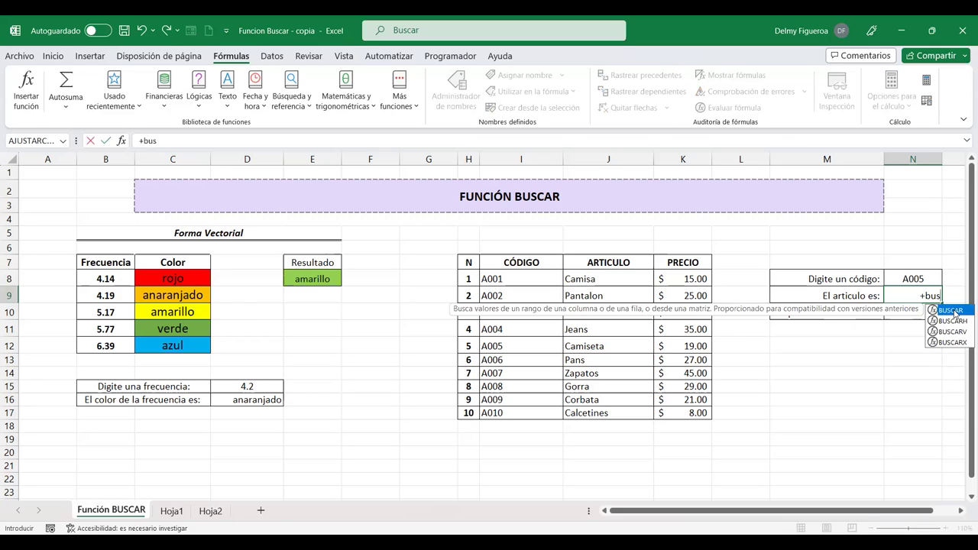
double_click(953, 309)
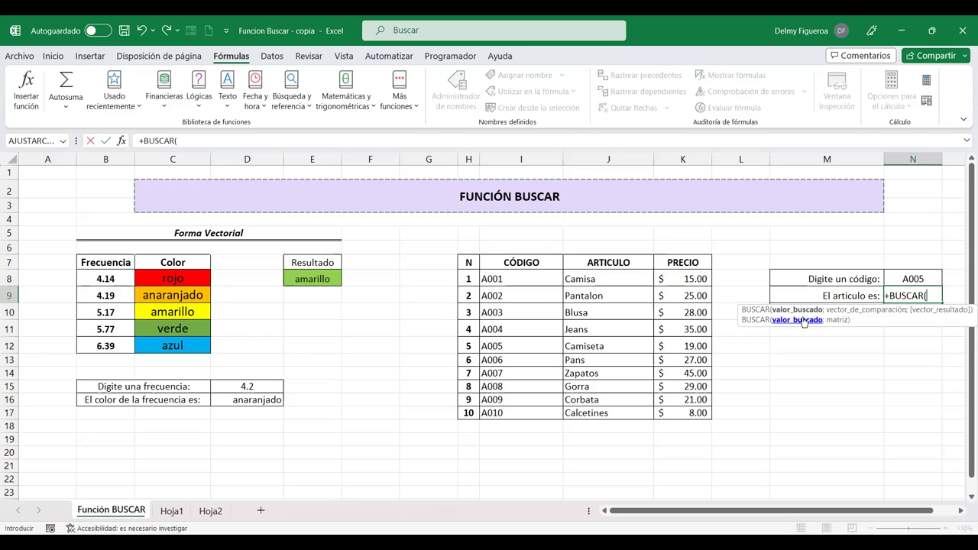
click(906, 279)
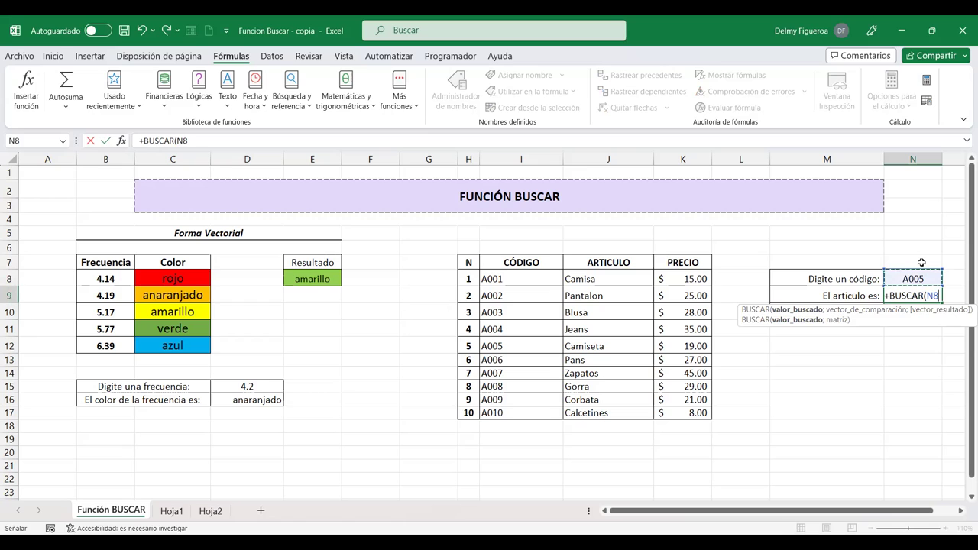
text(;)
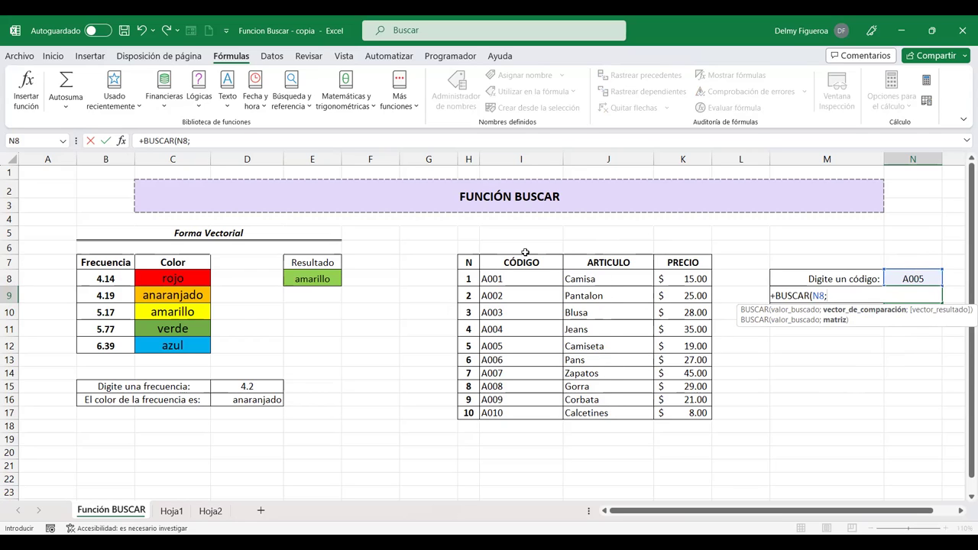
click(520, 279)
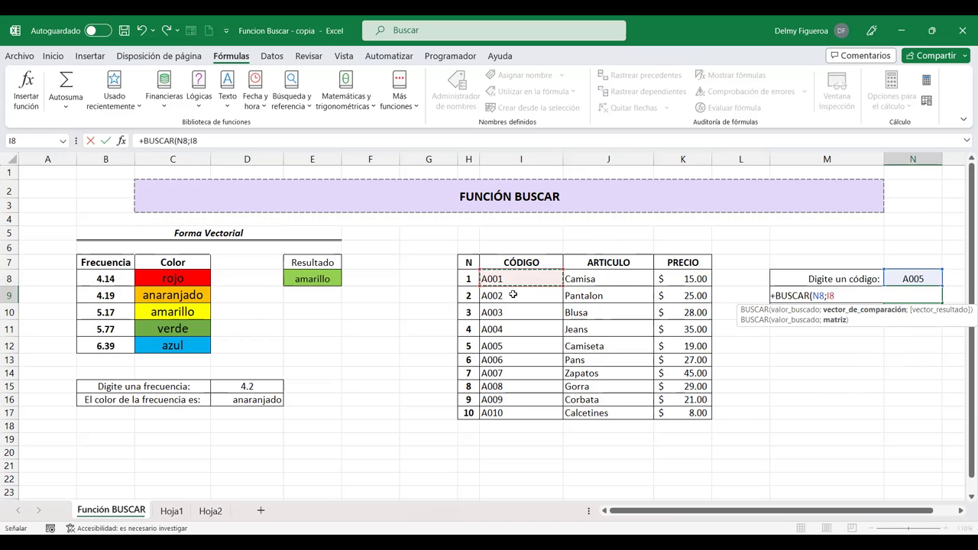
drag(509, 407, 508, 414)
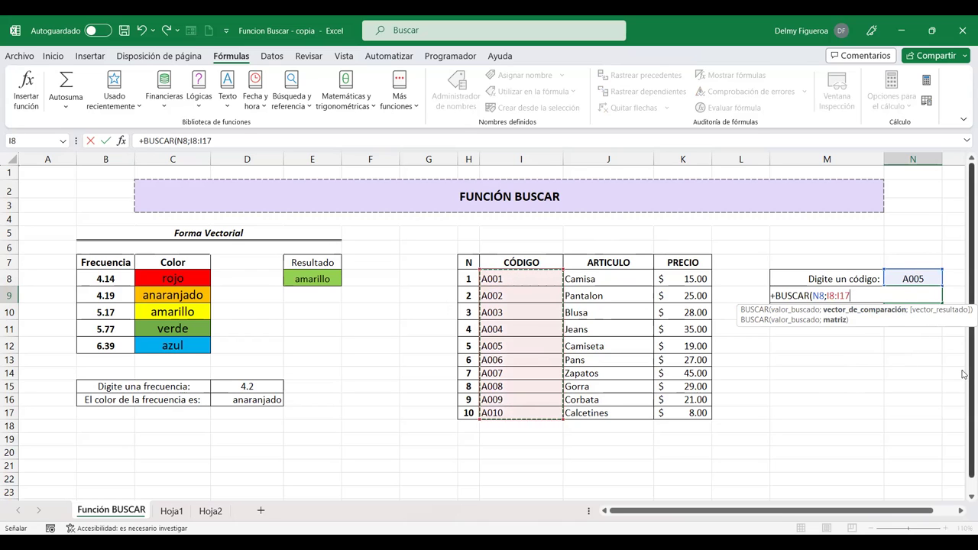
text(;)
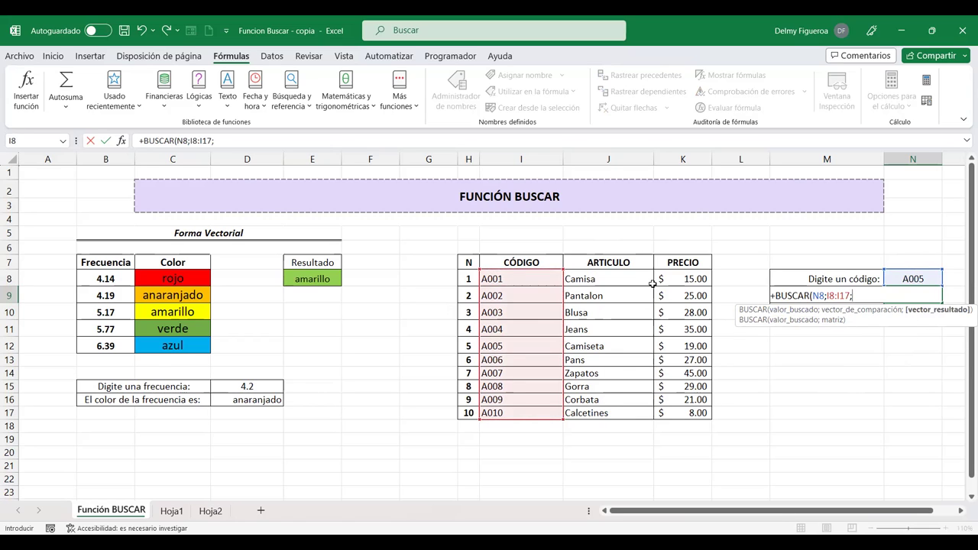
drag(623, 279, 621, 412)
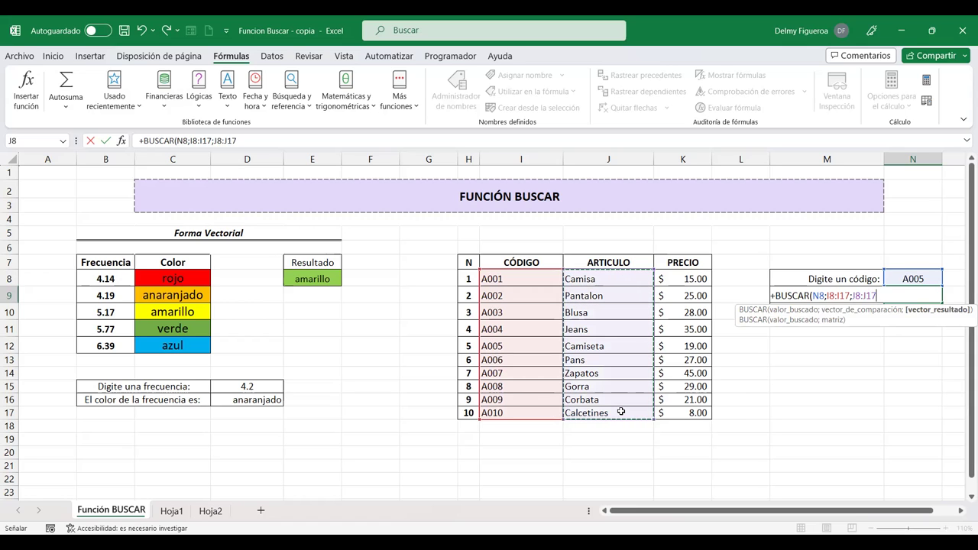
key(Return)
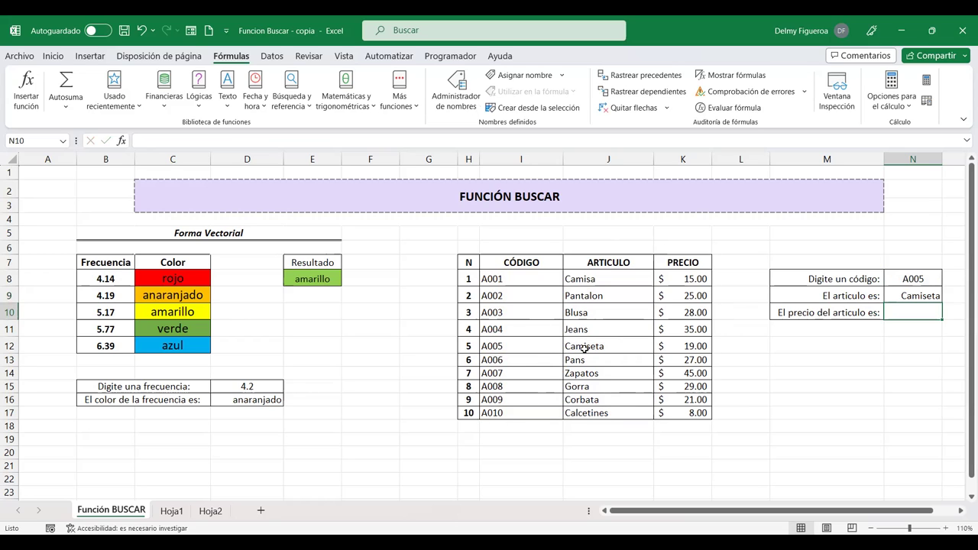
Enter codes A001 then A010 in N8, leaving N9 showing Calcetines.
click(927, 279)
text(A001)
key(Return)
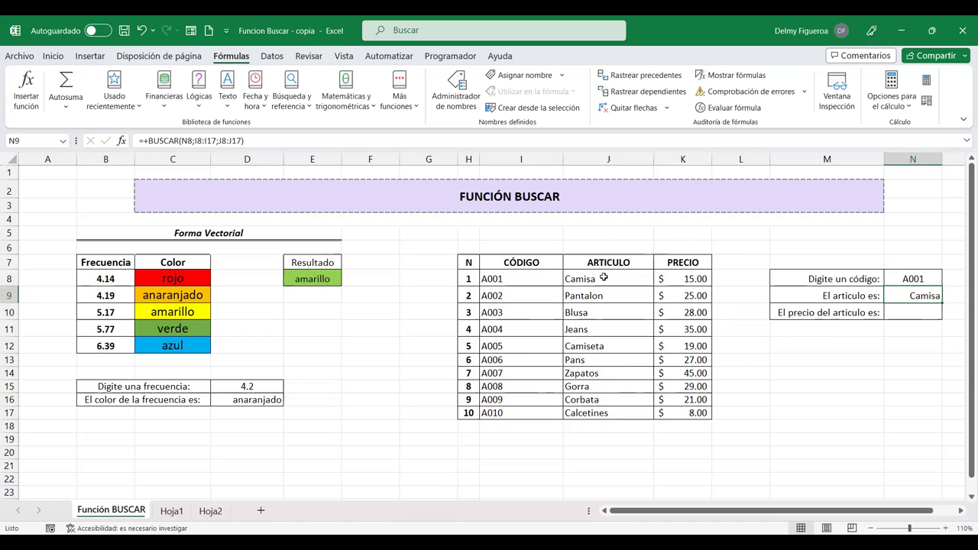
click(919, 278)
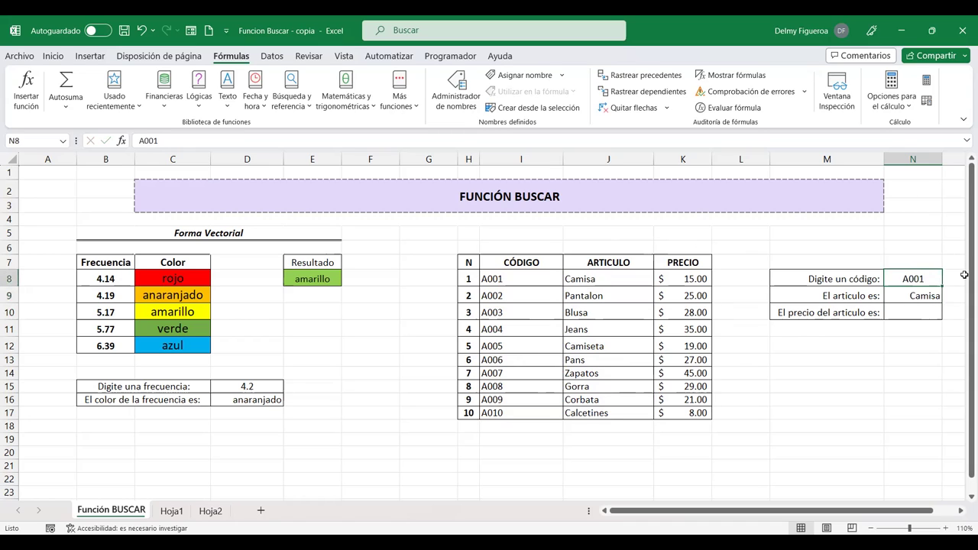
text(A010)
key(Return)
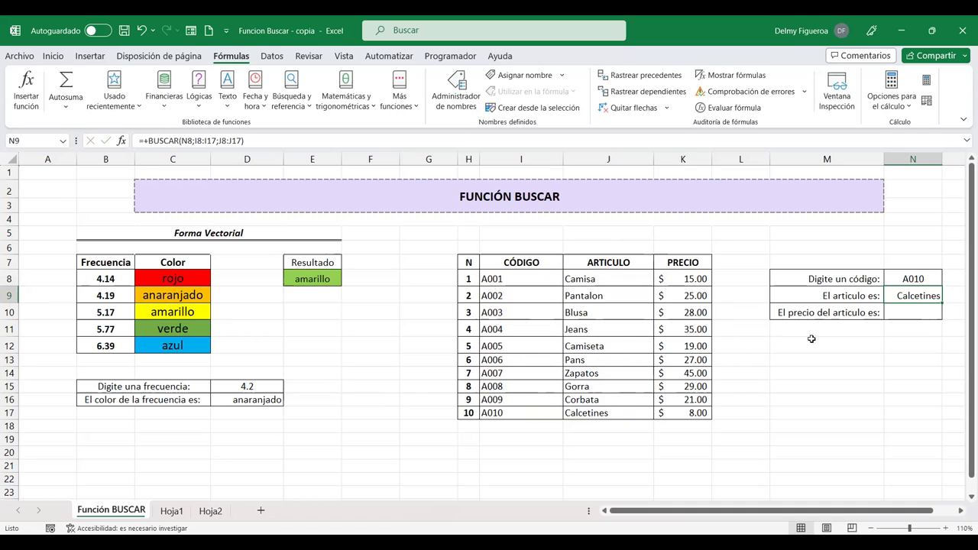
click(913, 310)
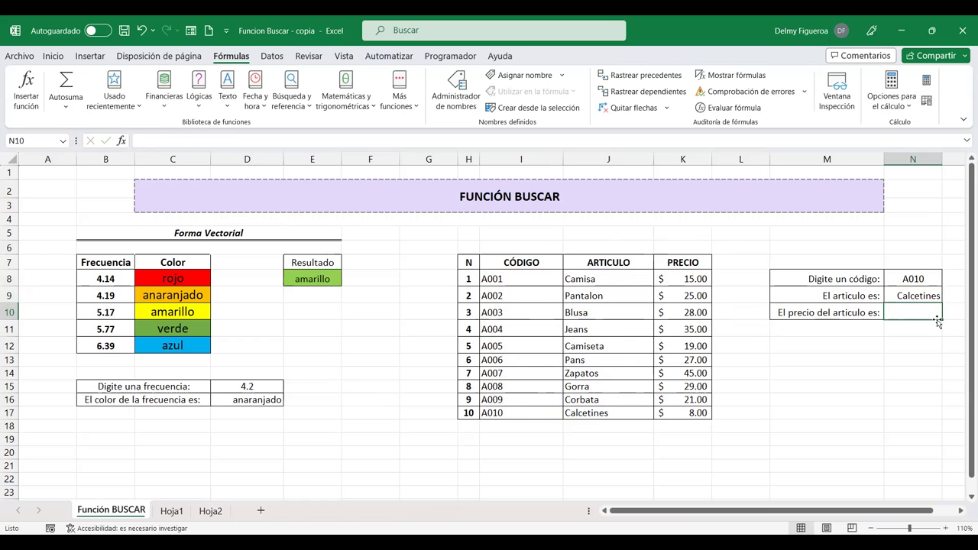
Enter =+BUSCAR(N8;I8:K17) in N10 so it returns the $8.00 price.
text(+)
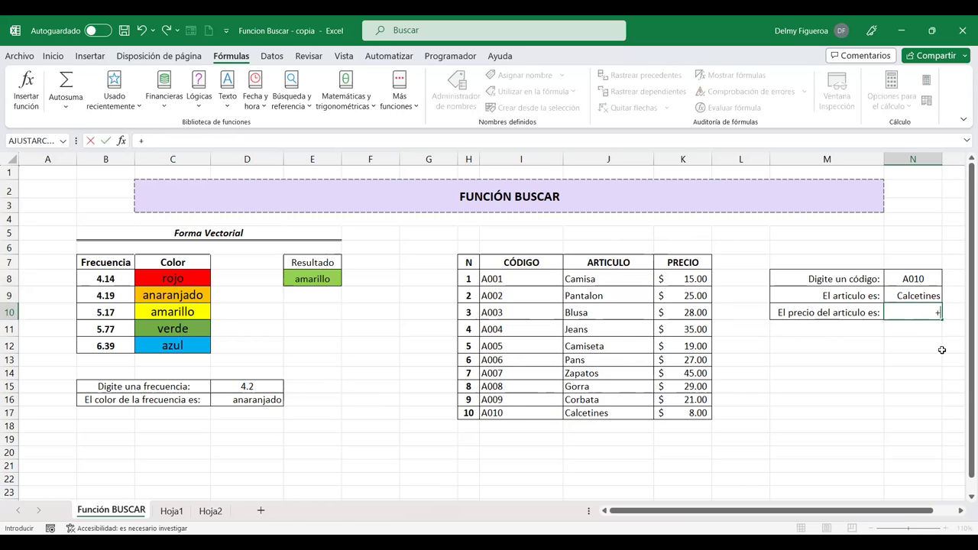
text(bus)
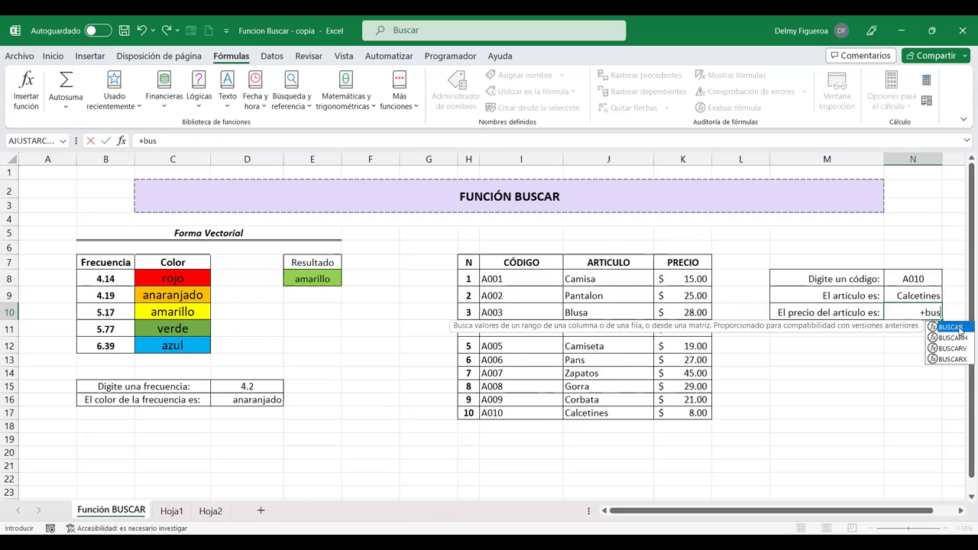
key(Tab)
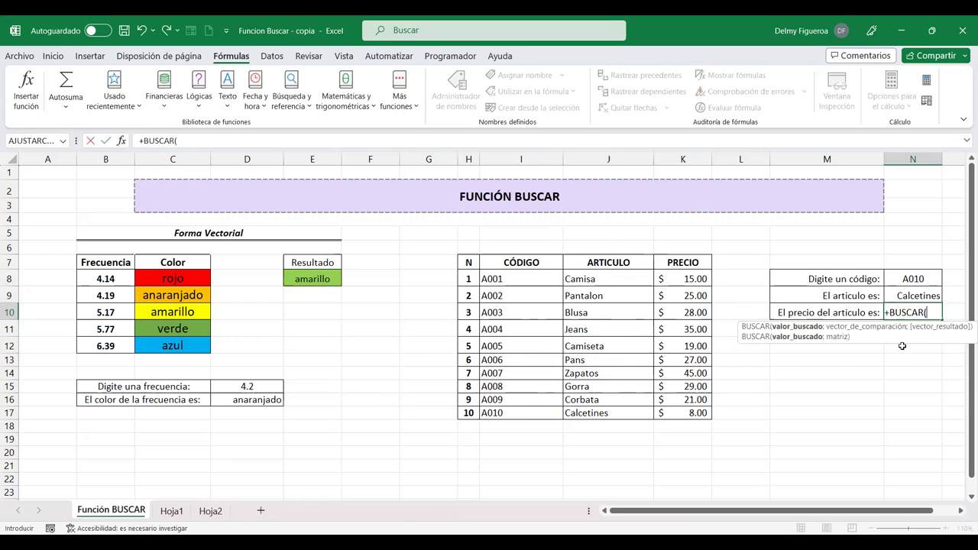
click(911, 279)
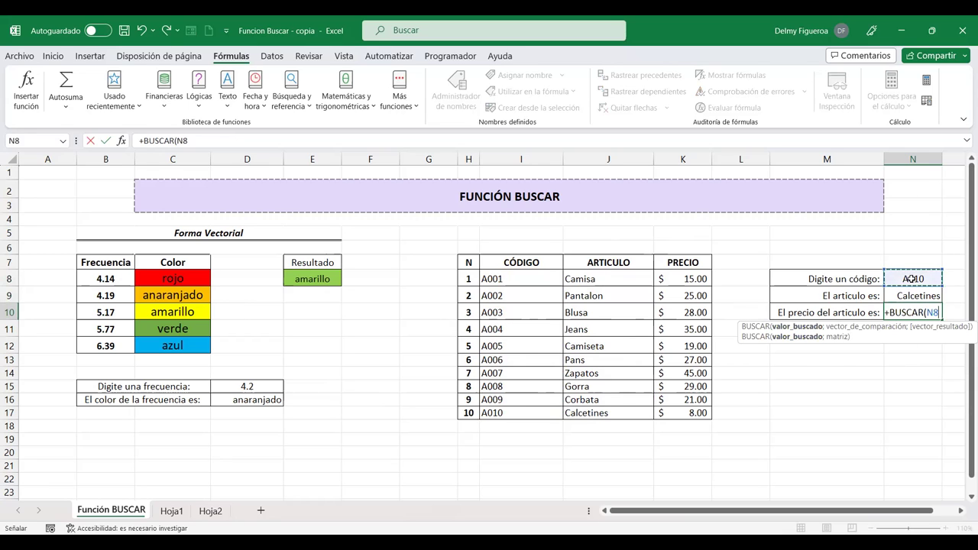
text(;)
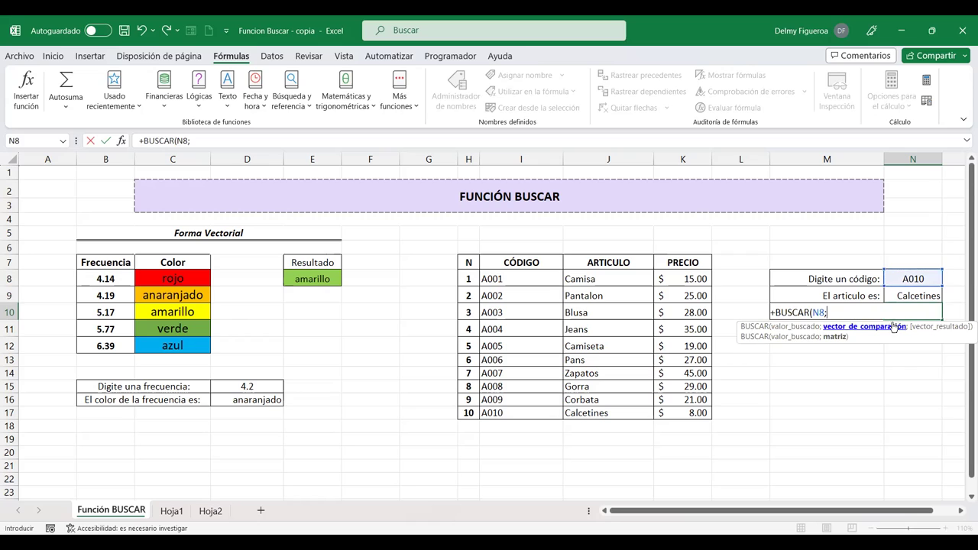
click(535, 278)
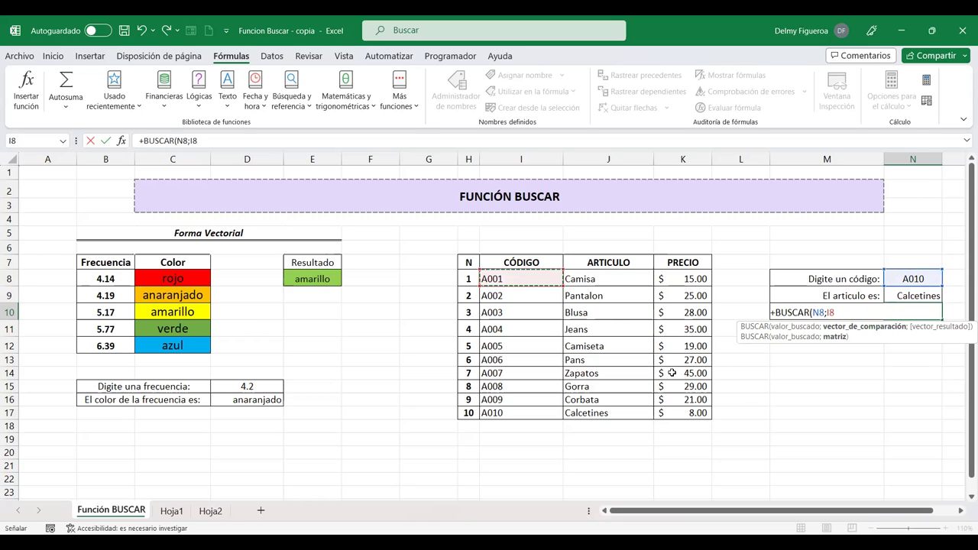
shift+click(672, 411)
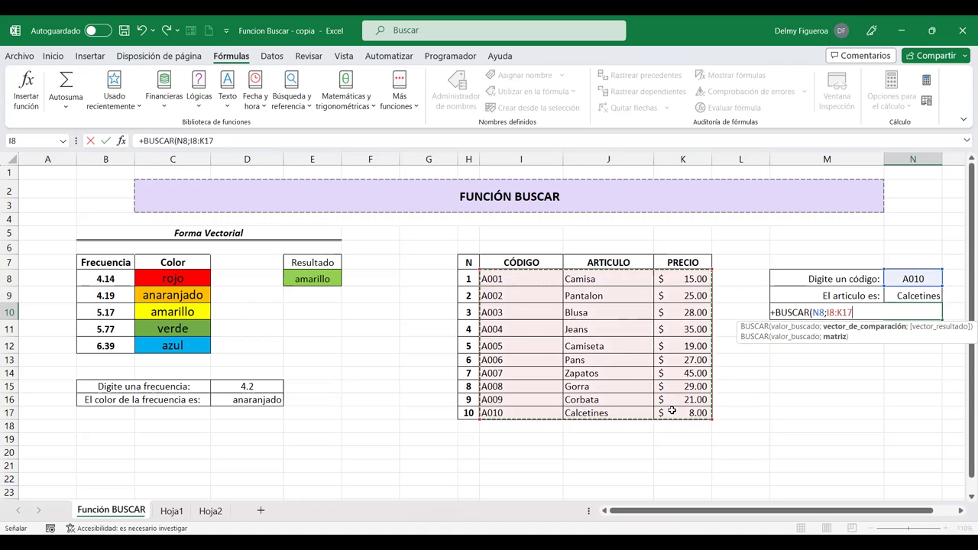
key(Return)
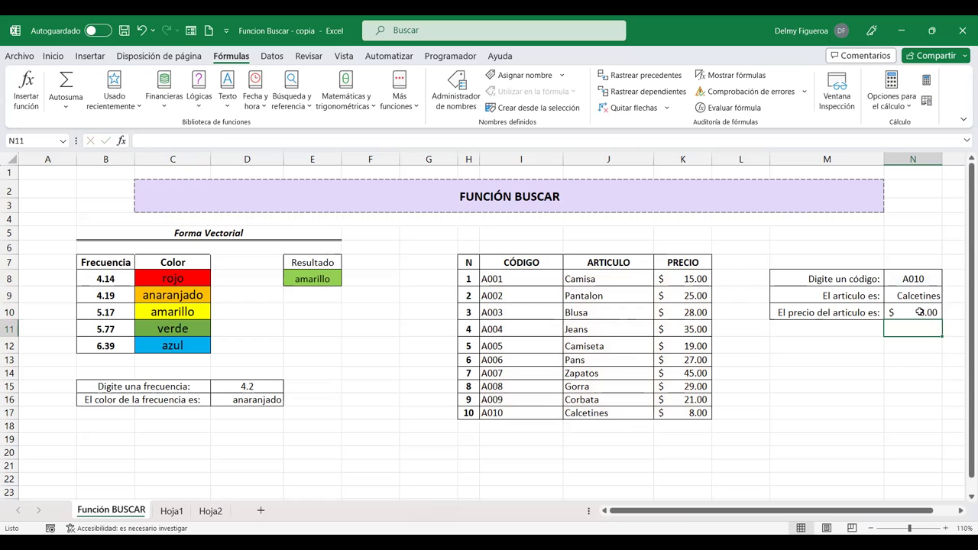
click(920, 312)
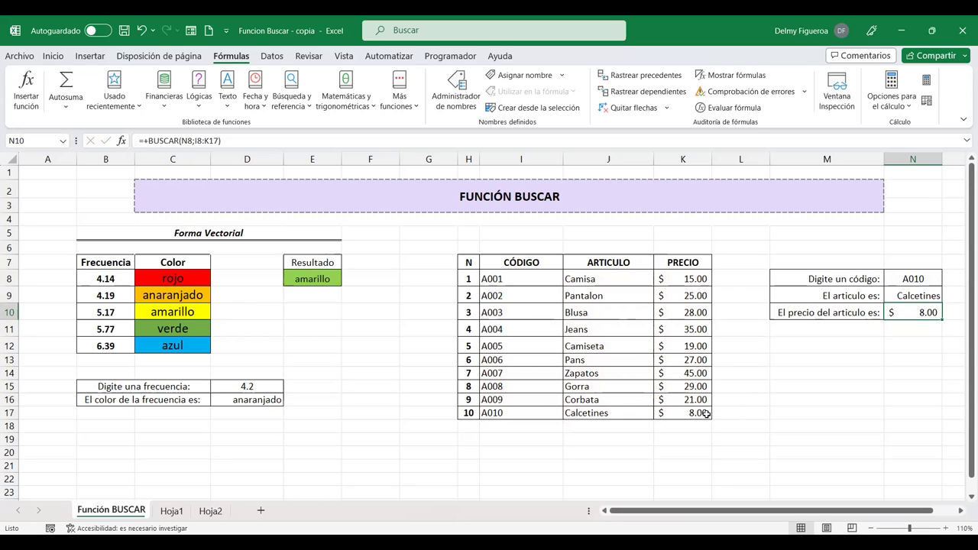
Enter code A002 in N8, then A008, so the lookups show Gorra and 29.00.
click(923, 279)
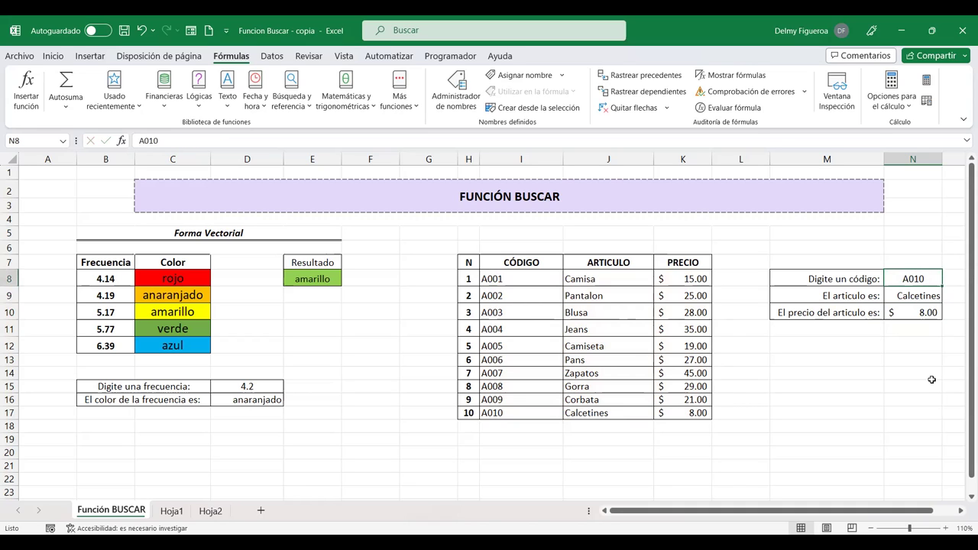
text(A0)
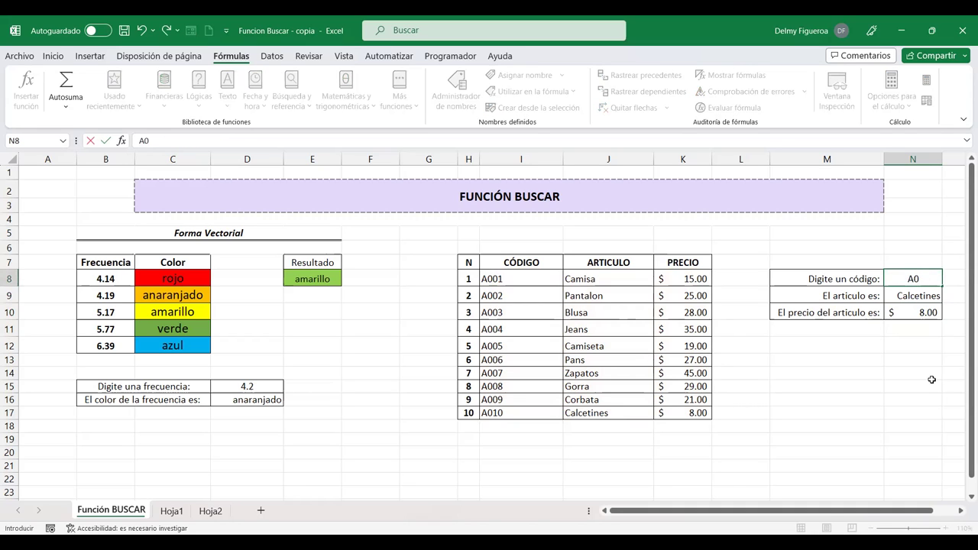
text(02)
key(Return)
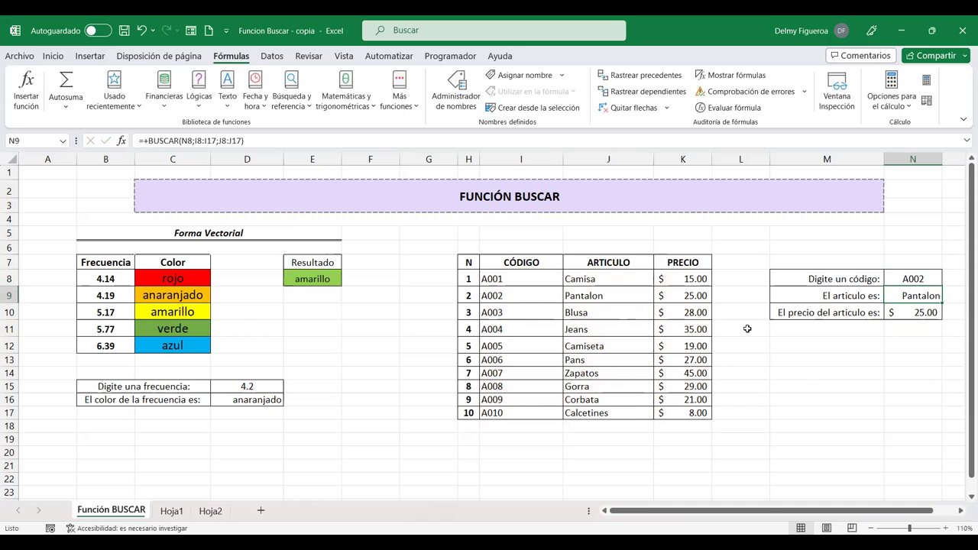
click(921, 280)
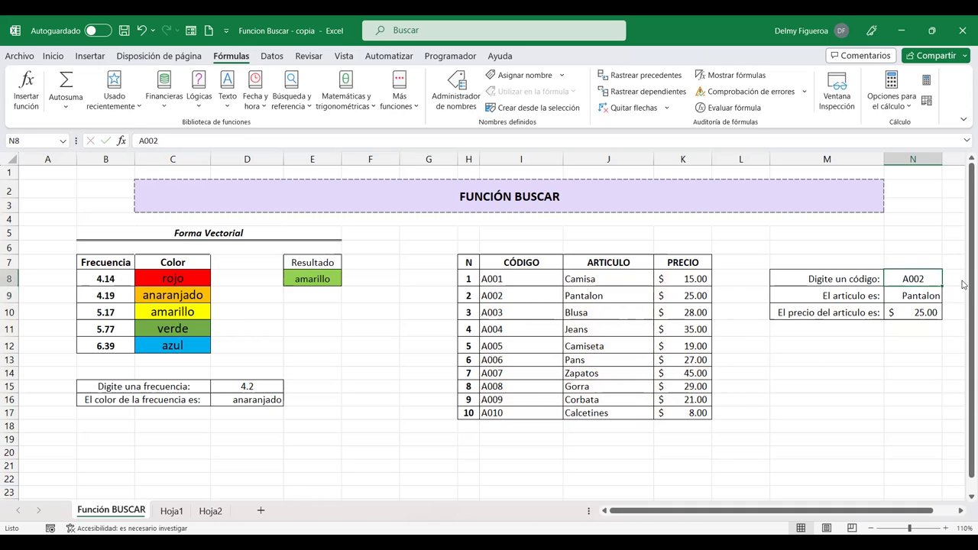
text(A00)
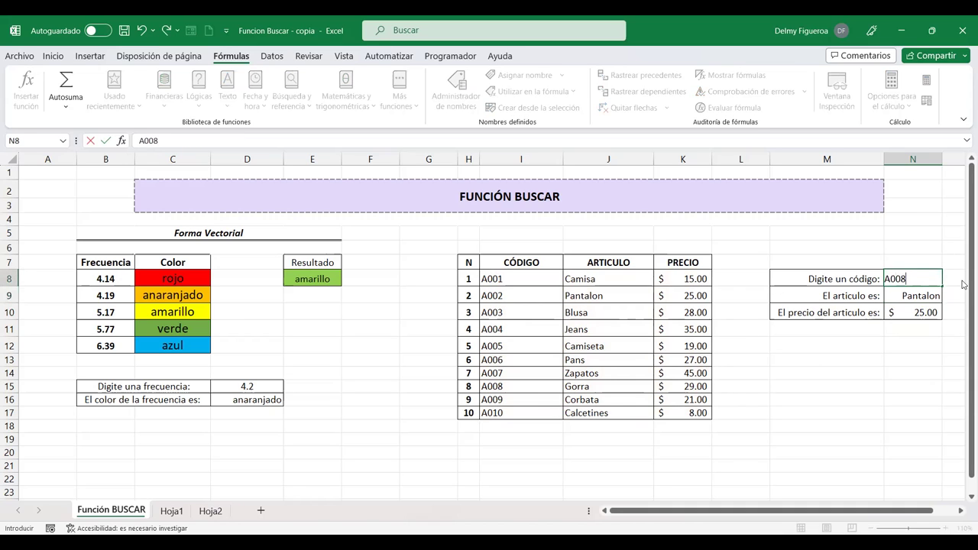
key(Return)
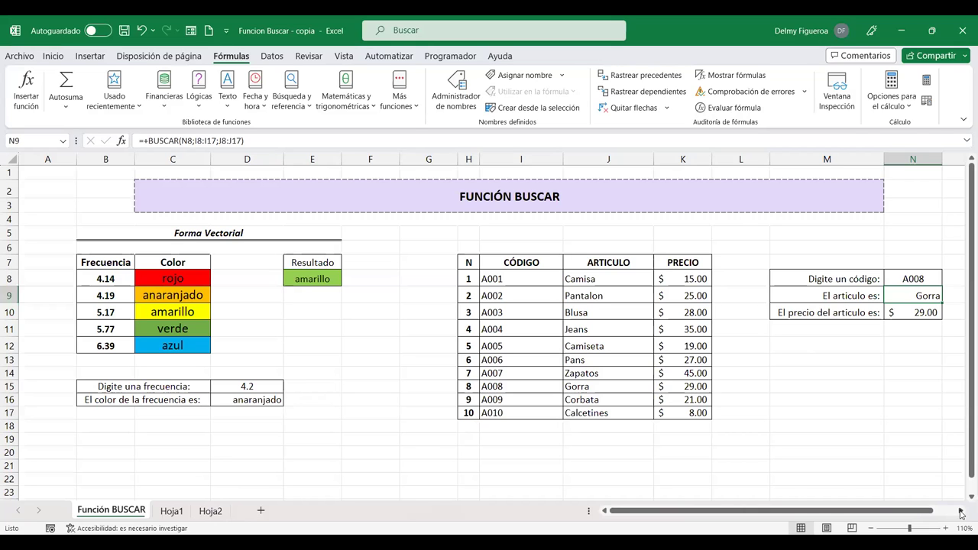
click(211, 510)
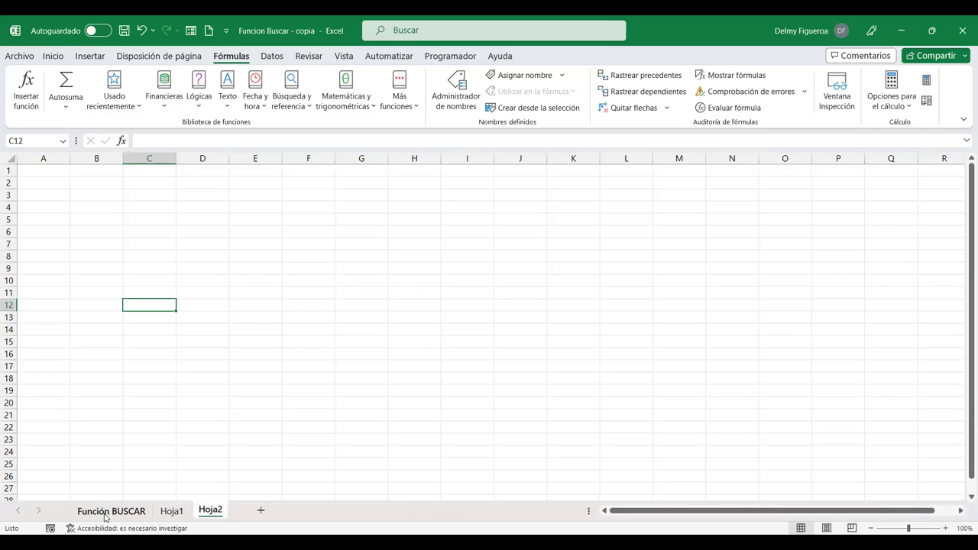
click(176, 516)
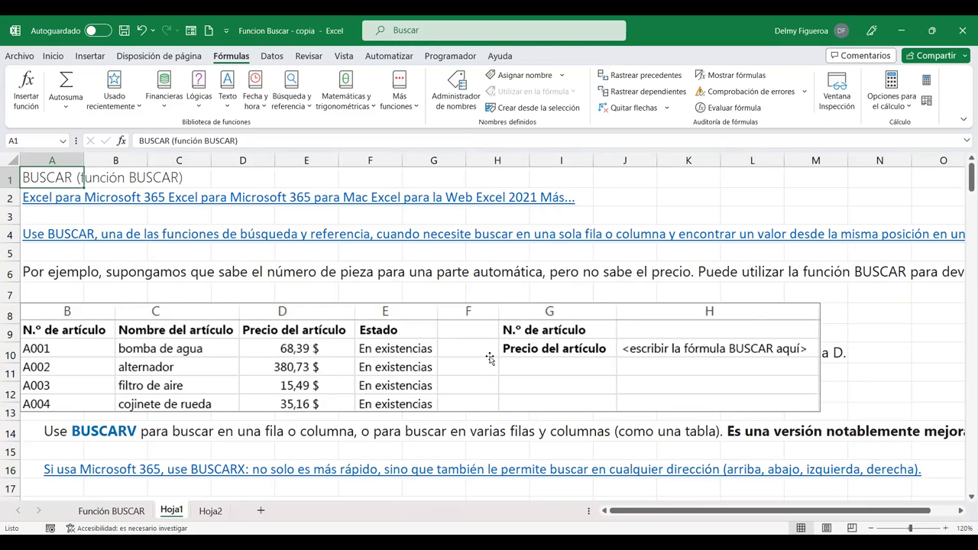
scroll(490, 359, down, 2)
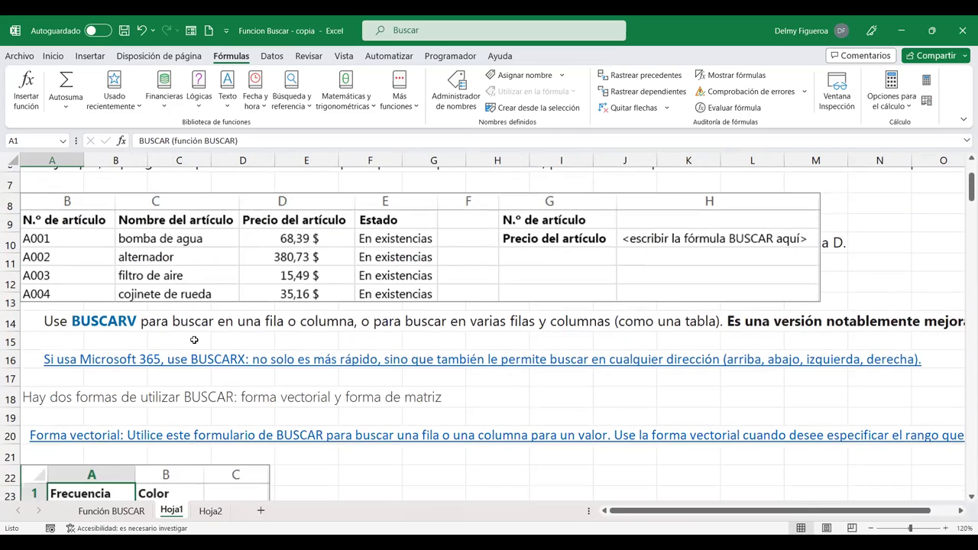
scroll(221, 337, down, 1)
scroll(222, 338, down, 2)
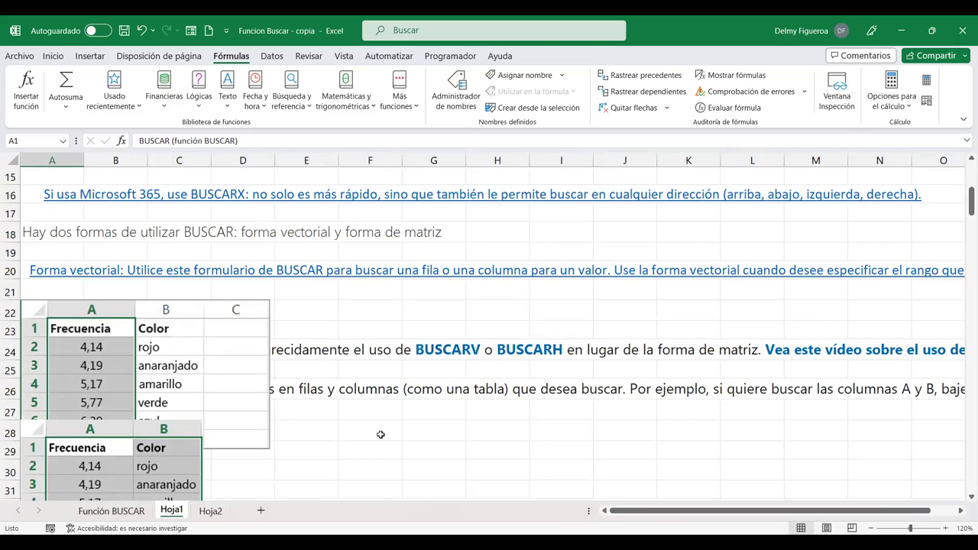
scroll(381, 434, down, 2)
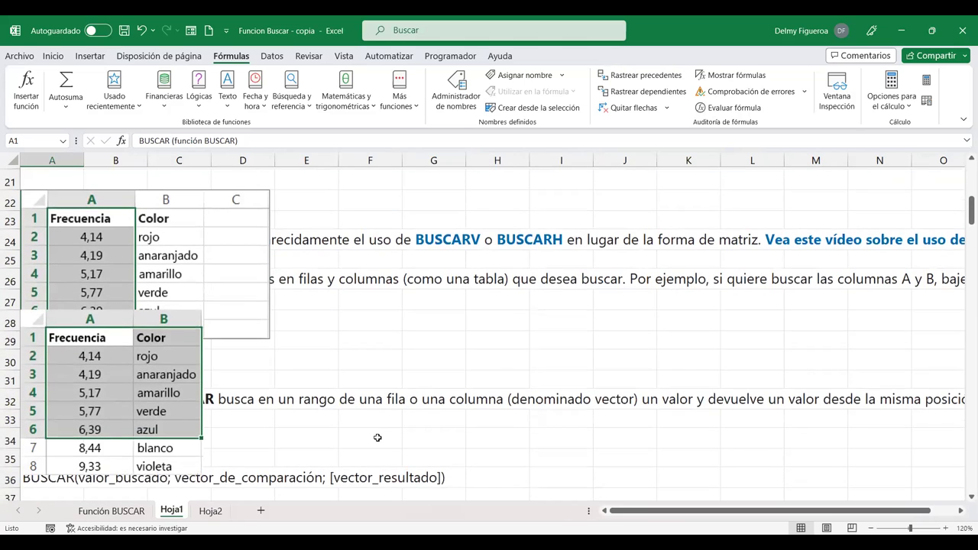
scroll(378, 437, down, 2)
scroll(377, 437, down, 1)
scroll(378, 437, down, 2)
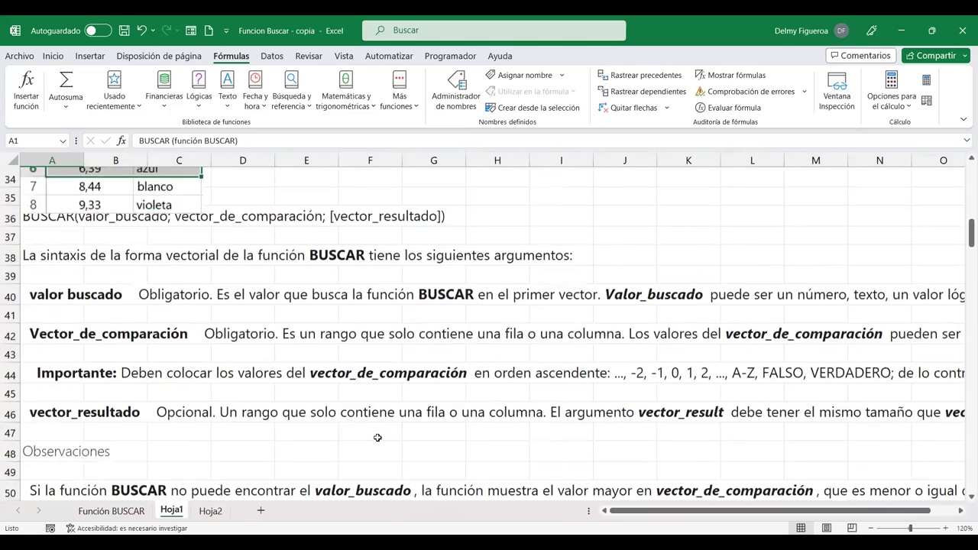
scroll(377, 438, down, 1)
scroll(377, 438, down, 1)
scroll(378, 438, down, 1)
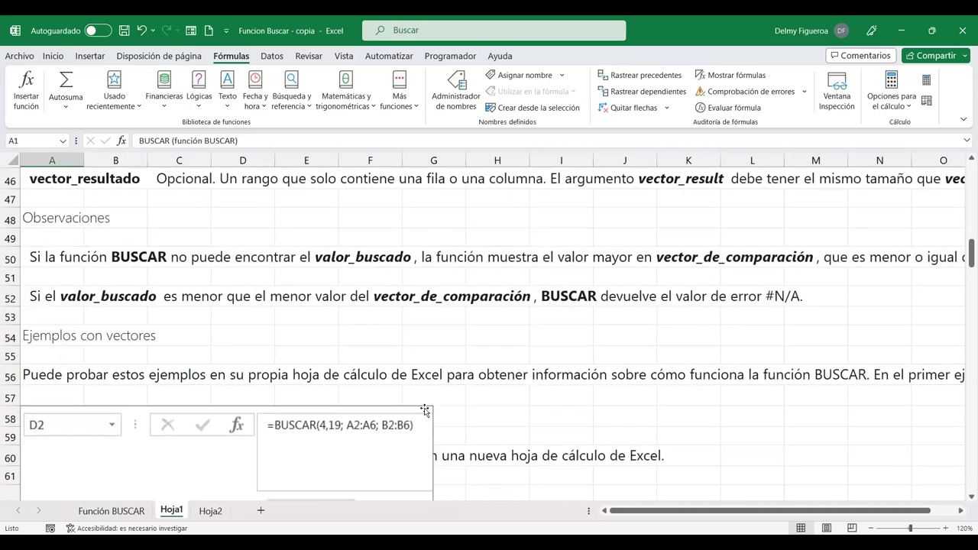
scroll(482, 406, down, 1)
scroll(481, 407, down, 1)
scroll(482, 407, down, 1)
scroll(481, 406, down, 1)
scroll(481, 406, down, 1)
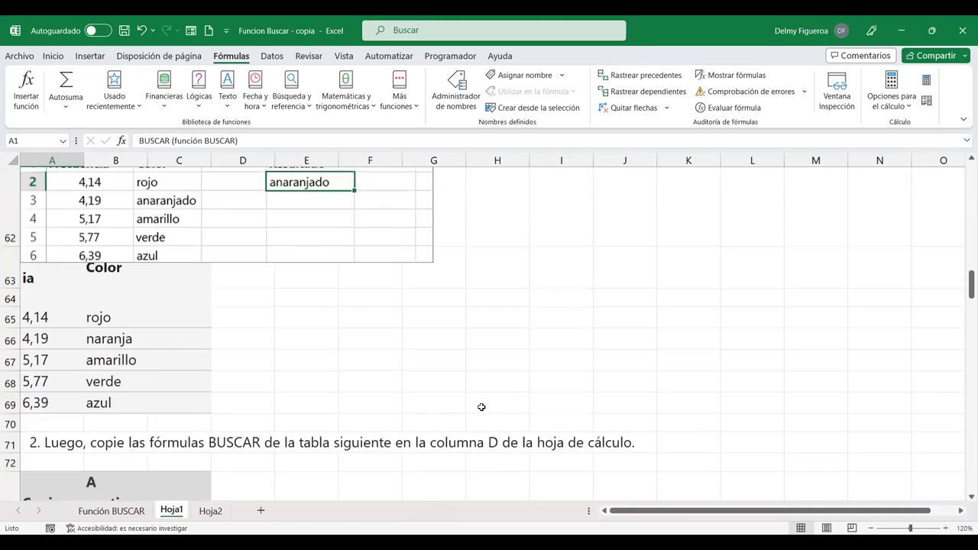
scroll(481, 406, down, 1)
scroll(482, 407, down, 1)
scroll(482, 406, down, 1)
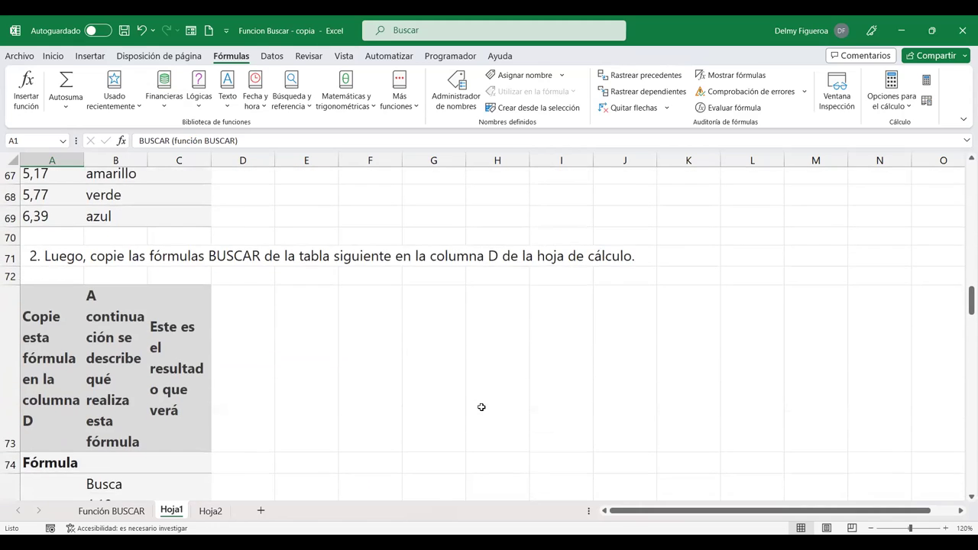
scroll(481, 406, down, 1)
scroll(481, 407, down, 1)
scroll(481, 406, down, 1)
scroll(481, 407, down, 1)
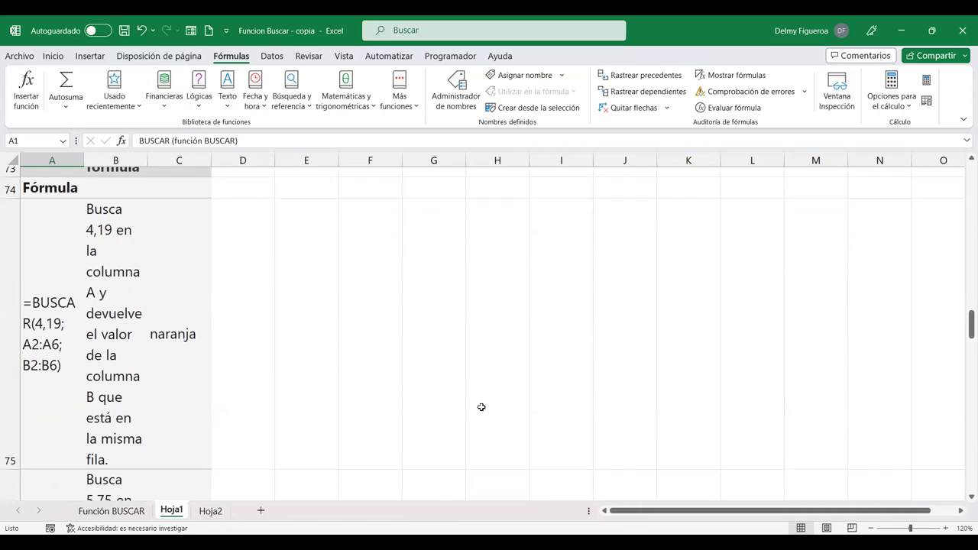
scroll(481, 406, down, 1)
scroll(482, 407, down, 1)
scroll(481, 407, down, 1)
scroll(481, 406, down, 1)
scroll(481, 407, down, 1)
scroll(481, 407, down, 1)
scroll(482, 406, down, 1)
scroll(481, 406, down, 1)
scroll(482, 407, down, 1)
scroll(481, 406, down, 1)
scroll(482, 407, down, 1)
scroll(481, 406, down, 1)
scroll(481, 407, down, 1)
scroll(481, 407, down, 1)
scroll(481, 406, down, 1)
scroll(482, 406, down, 1)
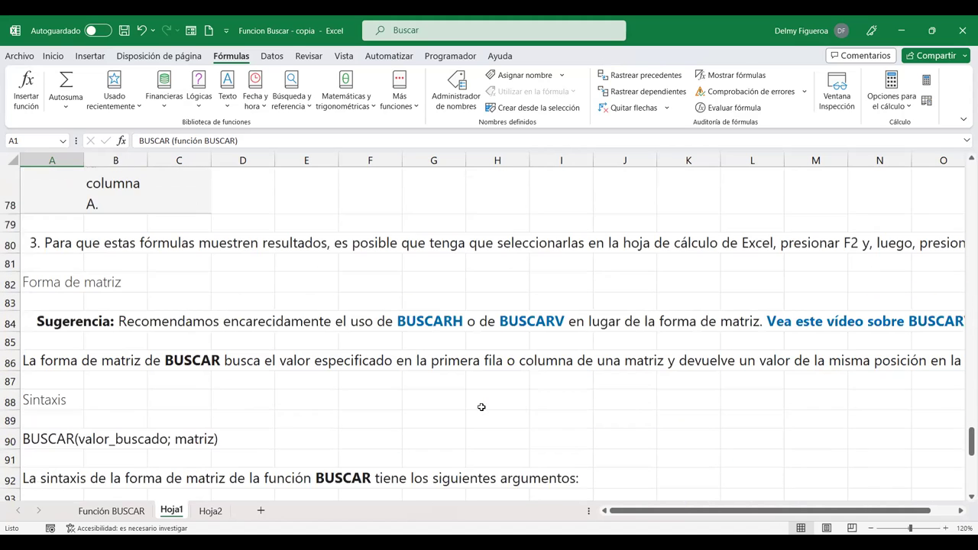
scroll(481, 406, down, 1)
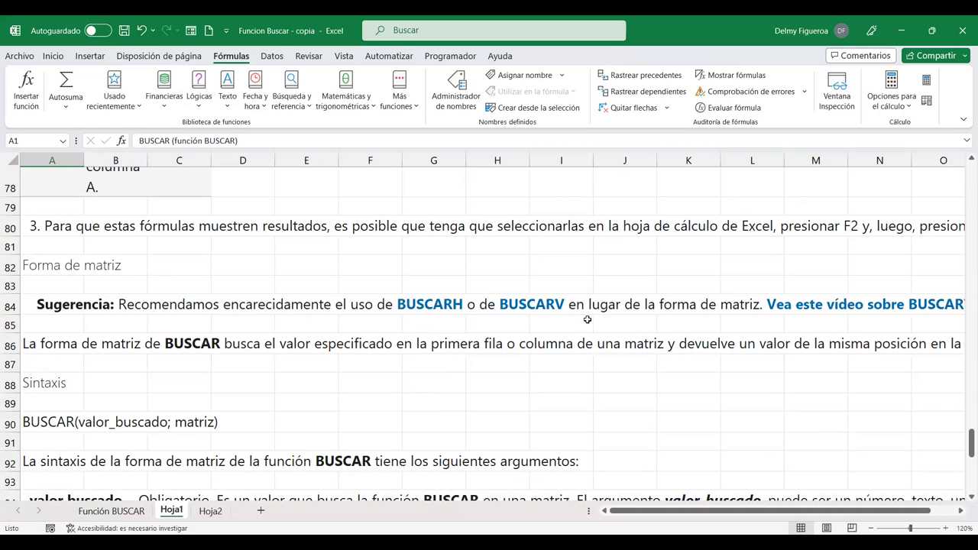
scroll(583, 358, down, 2)
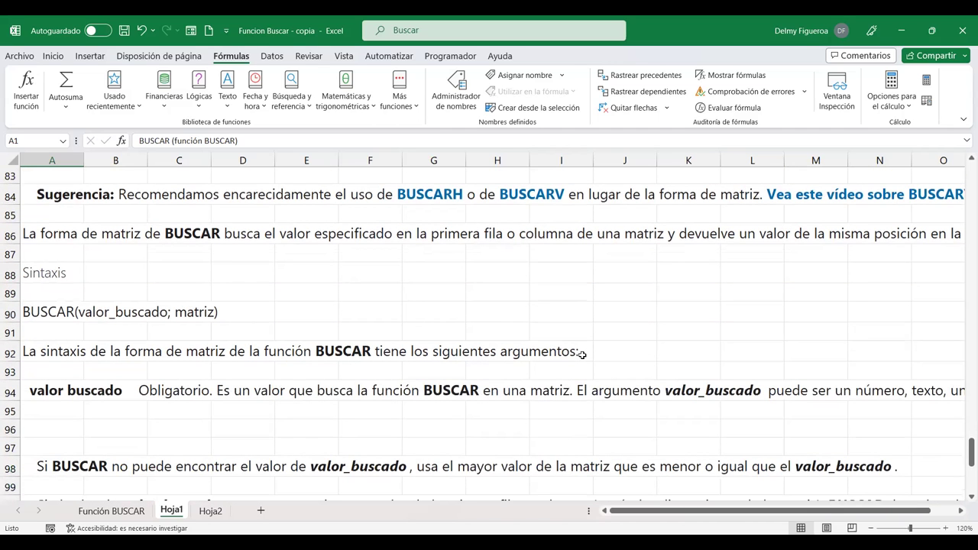
scroll(583, 354, down, 1)
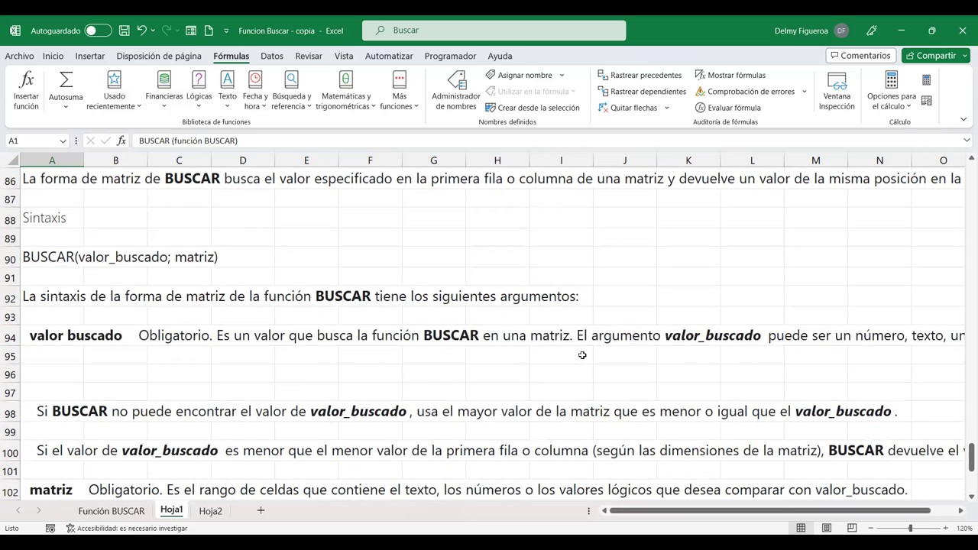
scroll(486, 358, down, 1)
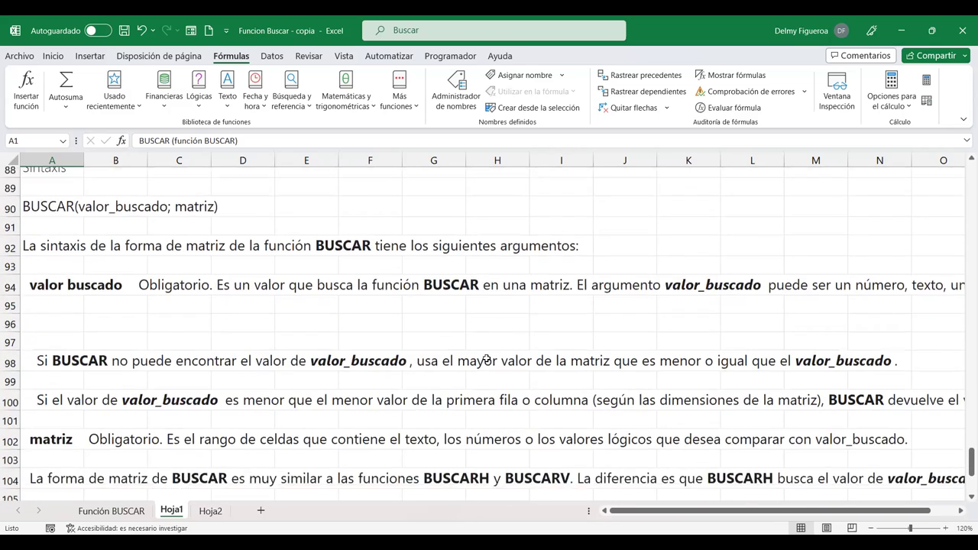
scroll(486, 358, down, 1)
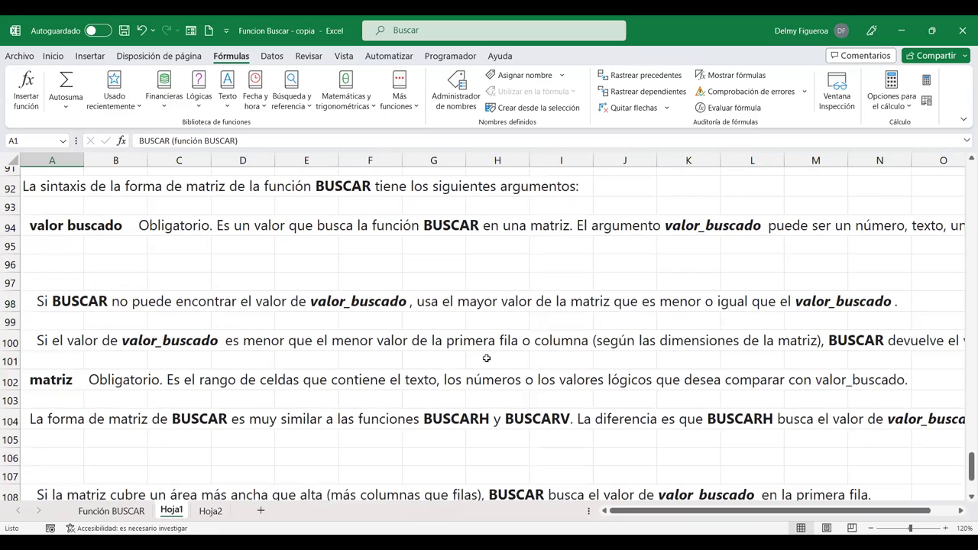
scroll(486, 358, down, 2)
scroll(486, 358, down, 1)
scroll(486, 357, down, 1)
scroll(486, 358, down, 2)
scroll(486, 357, down, 1)
scroll(486, 358, down, 1)
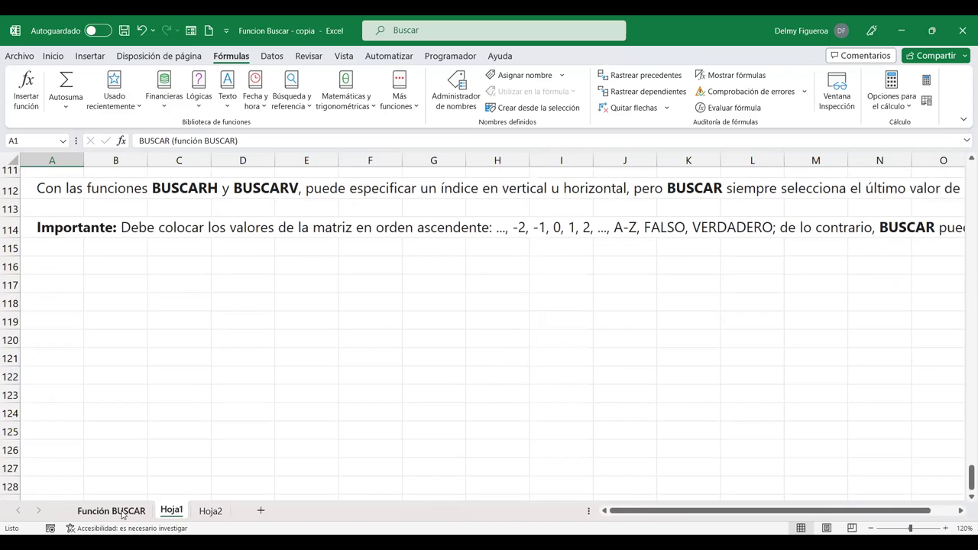
On the Función BUSCAR sheet, copy block M8:N10 and paste it at M13.
click(122, 511)
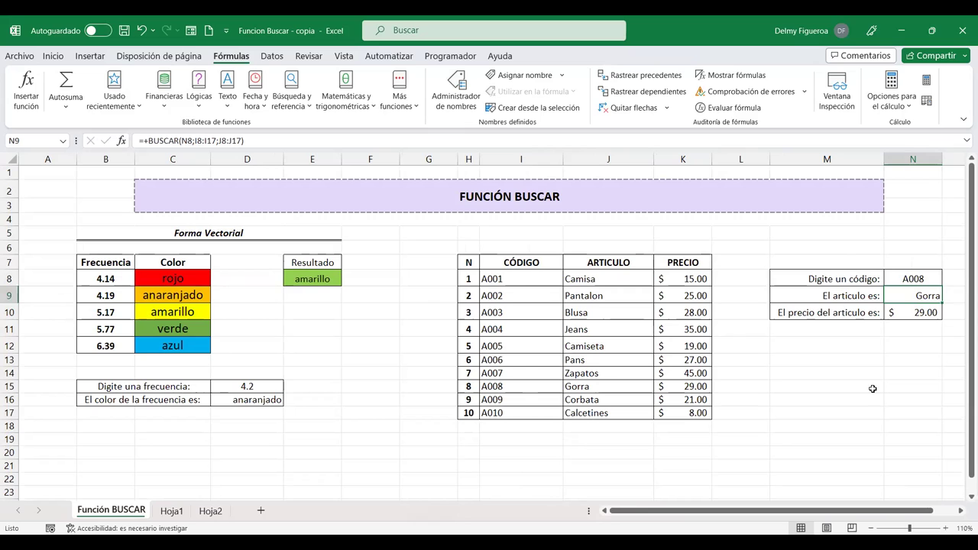
click(863, 284)
drag(863, 285, 908, 309)
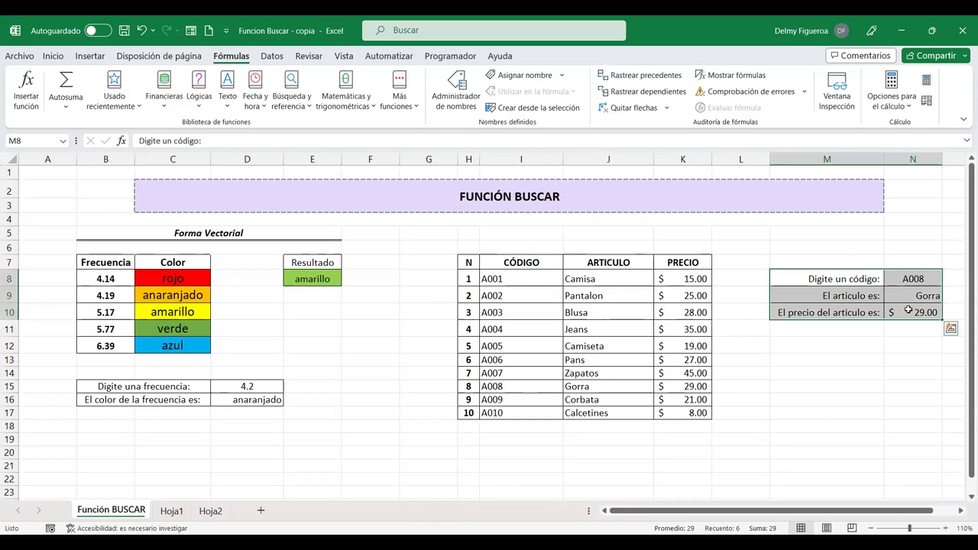
key(ctrl+c)
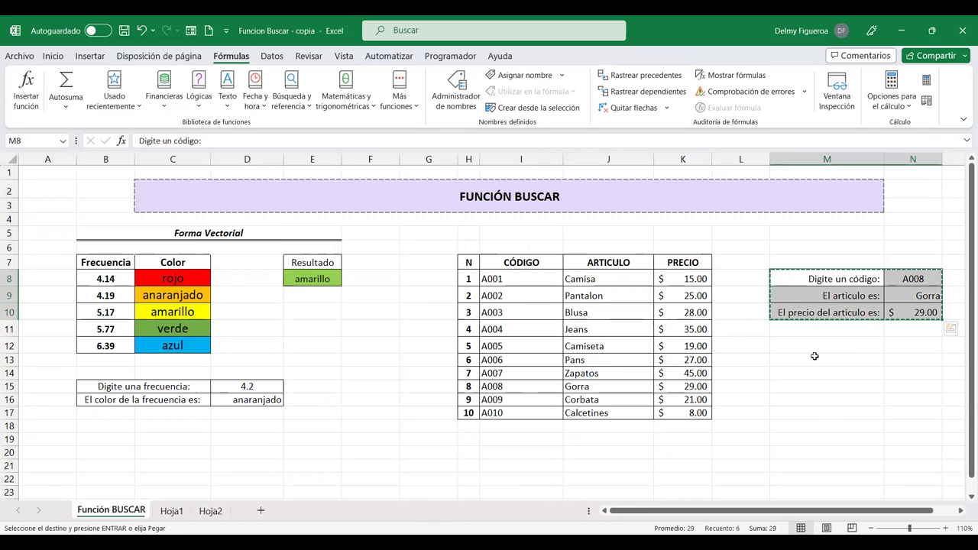
click(814, 356)
key(ctrl+v)
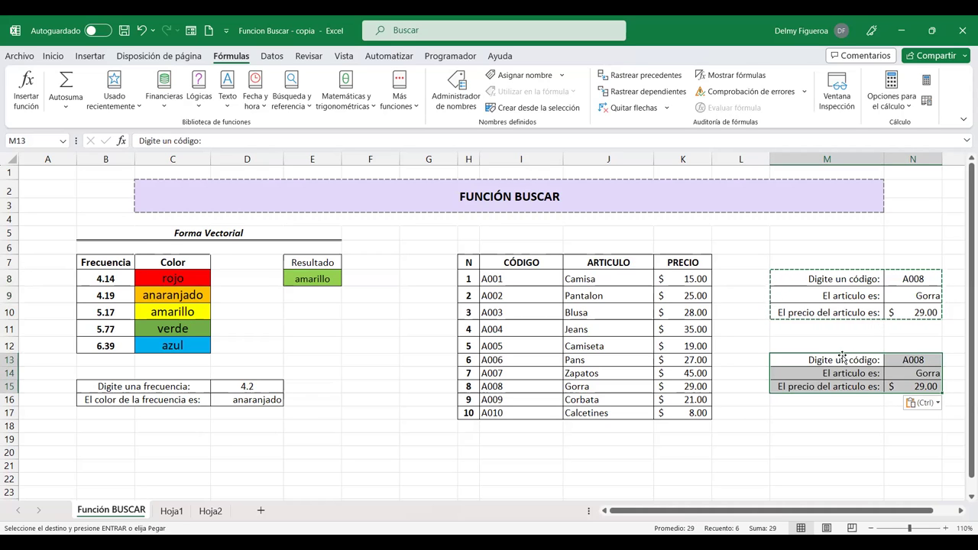
click(841, 359)
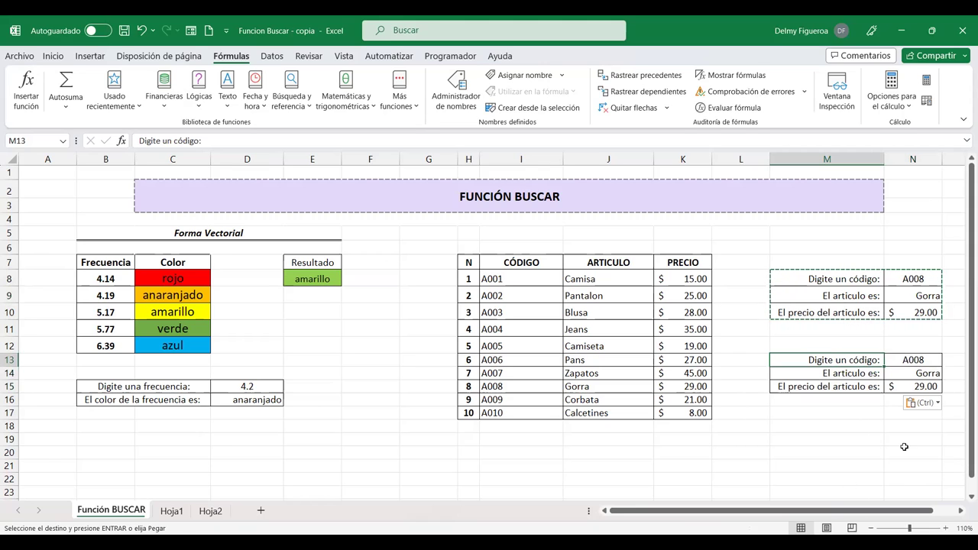
Label M13 'Digite nombre de artículo' and M14 'El código es:'.
text(Digite nombre de artículo)
key(Return)
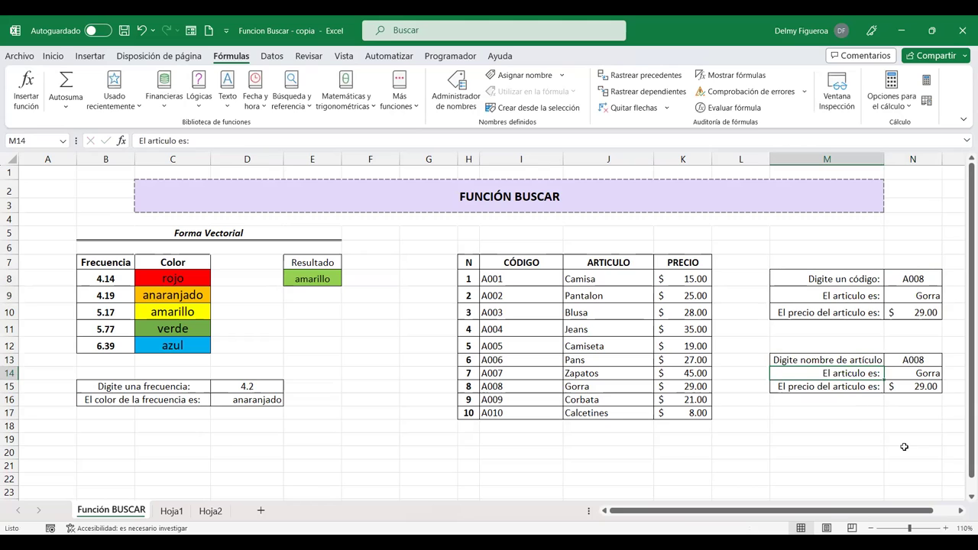
text(El p)
key(BackSpace)
key(BackSpace)
text(código)
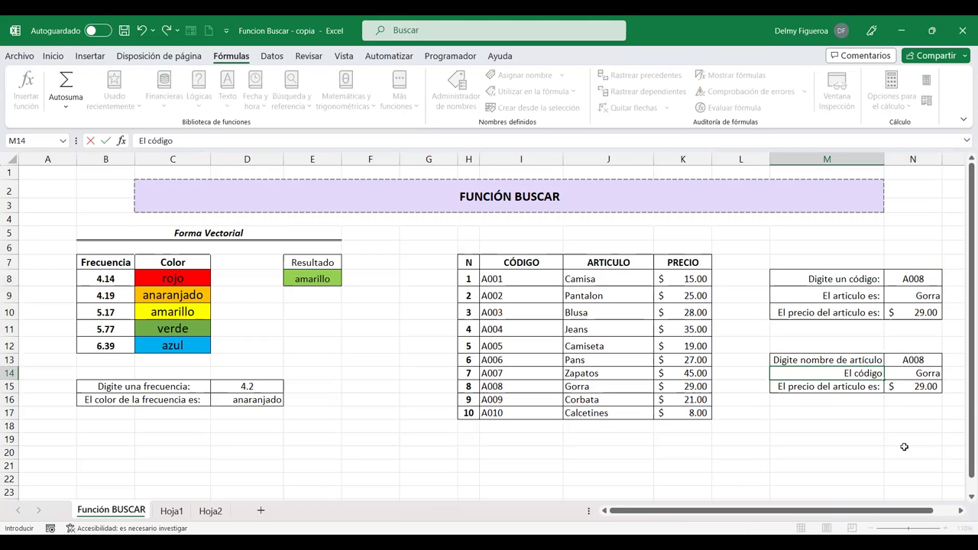
text( es:)
key(Return)
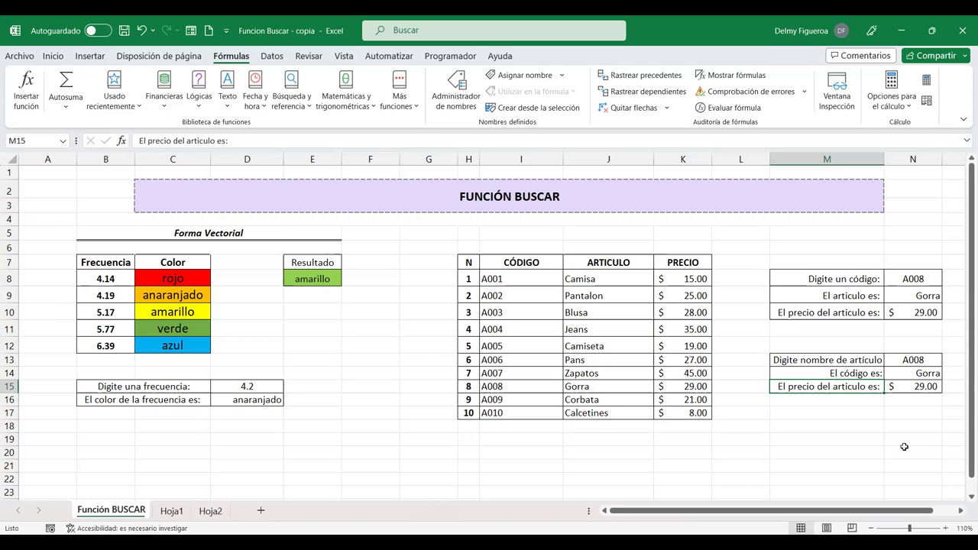
Clear N14, enter Pants in N13, and open N15's price formula for editing.
click(926, 360)
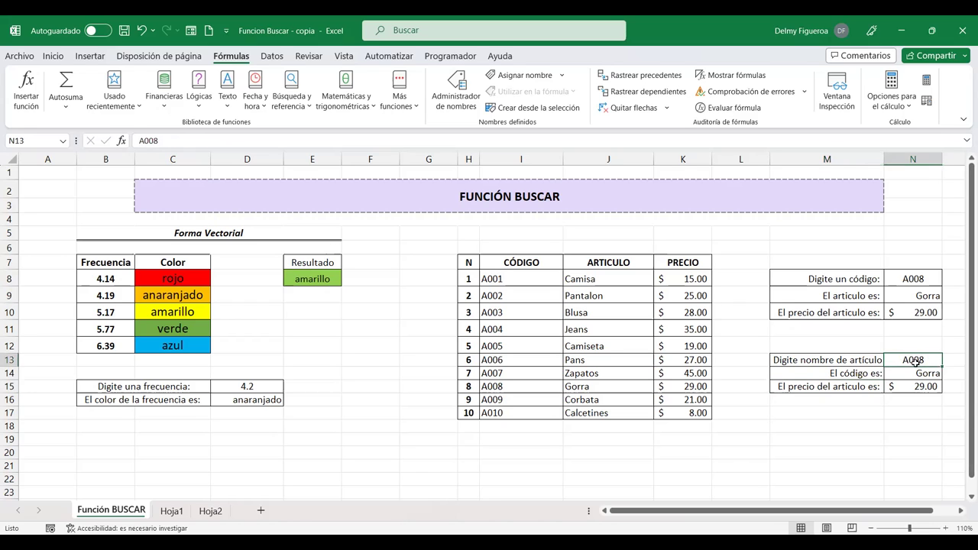
click(919, 375)
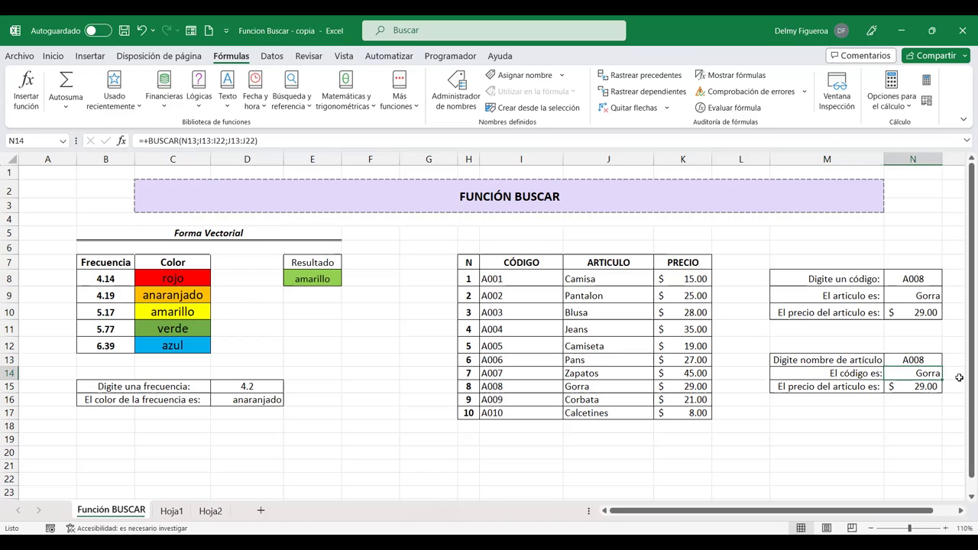
key(Delete)
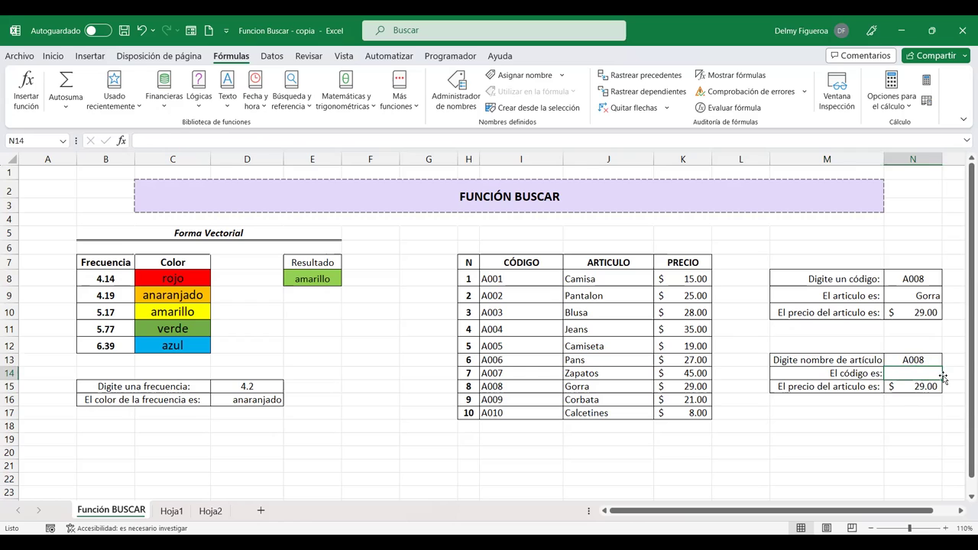
click(923, 363)
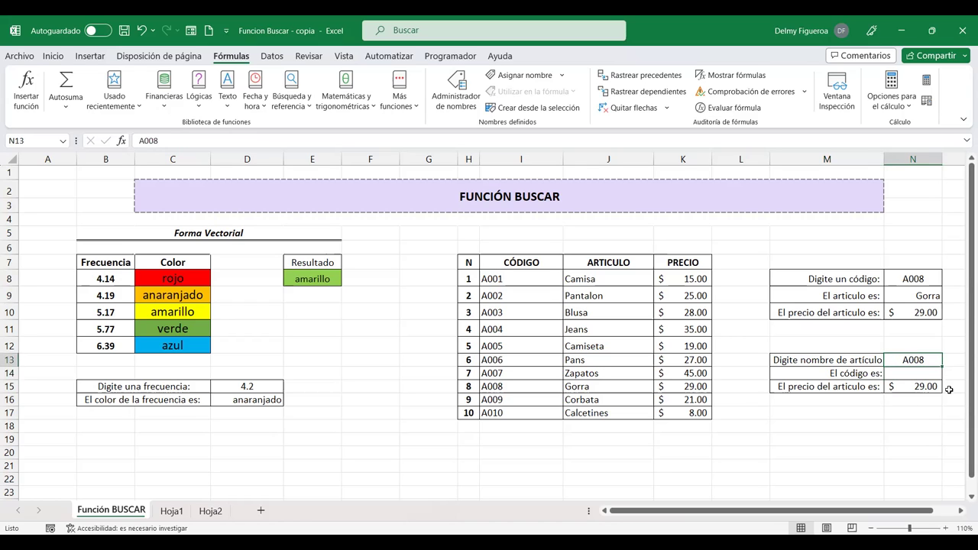
text(Pants)
key(Return)
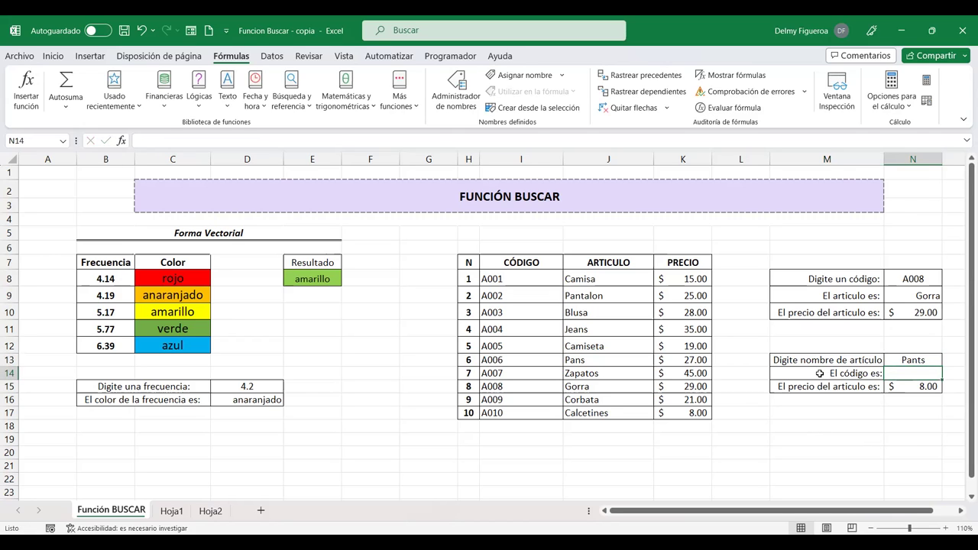
click(923, 385)
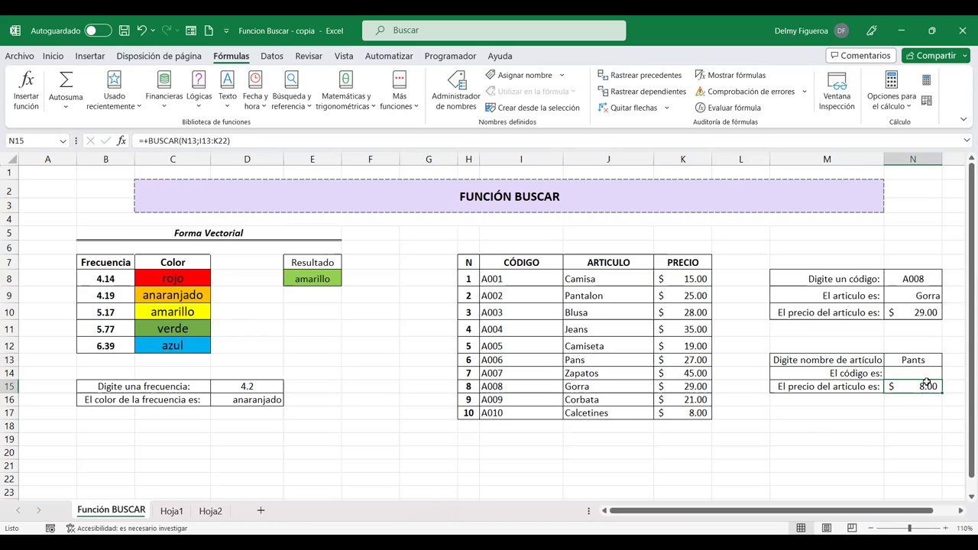
double_click(926, 384)
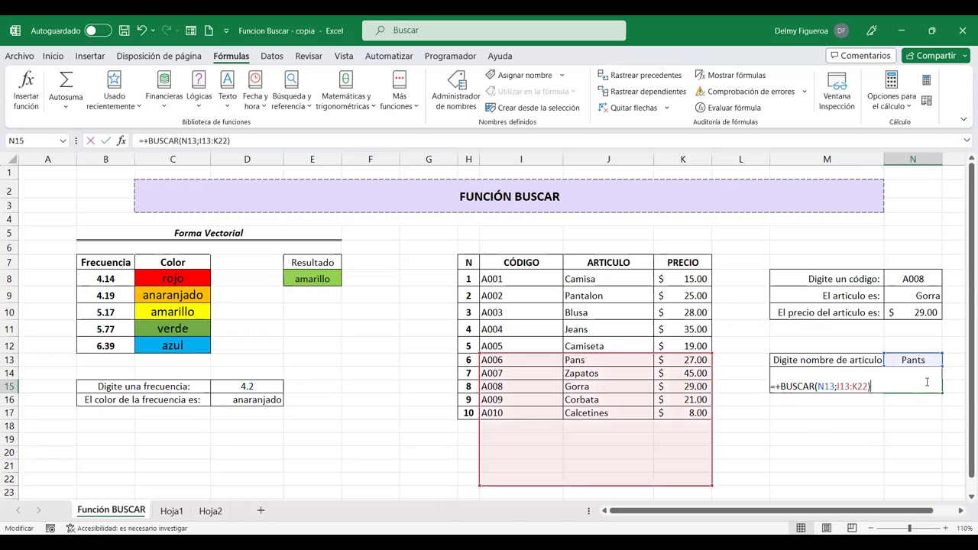
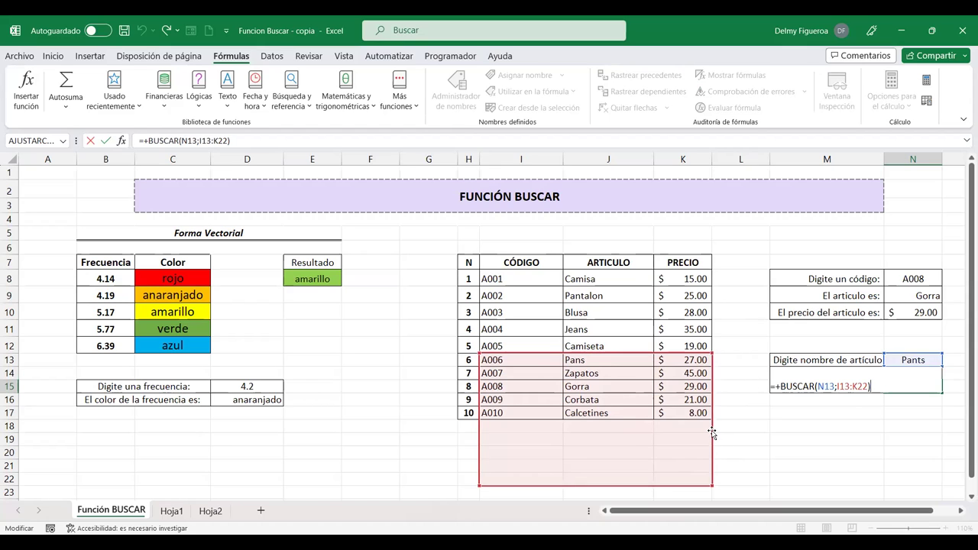
Move the N15 price lookup range to I8:K17 so the item Pants returns $ 8.00.
click(856, 387)
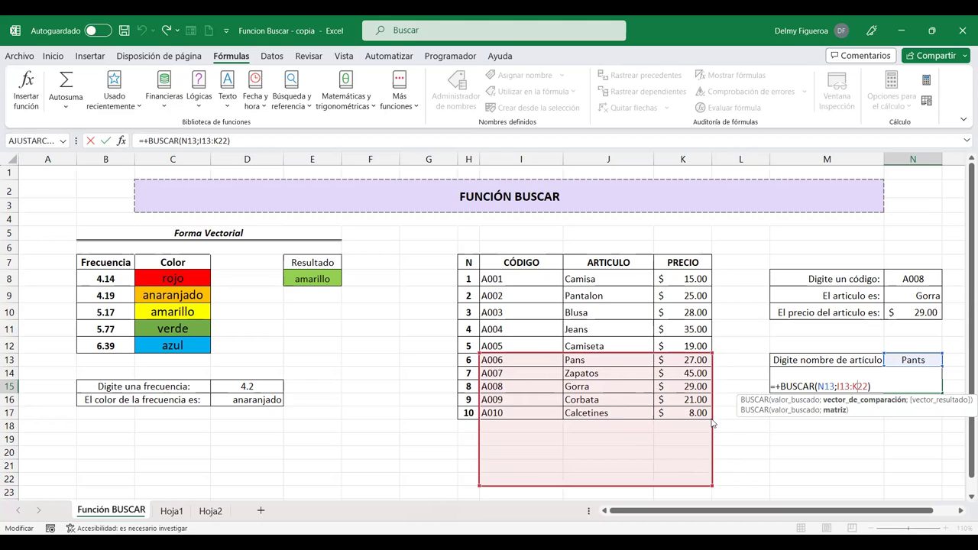
drag(712, 438, 709, 372)
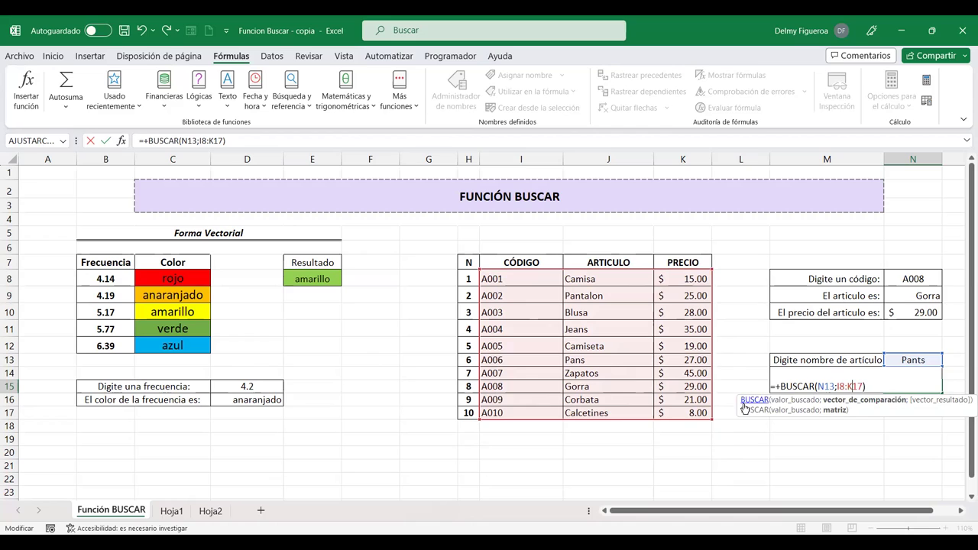
key(Return)
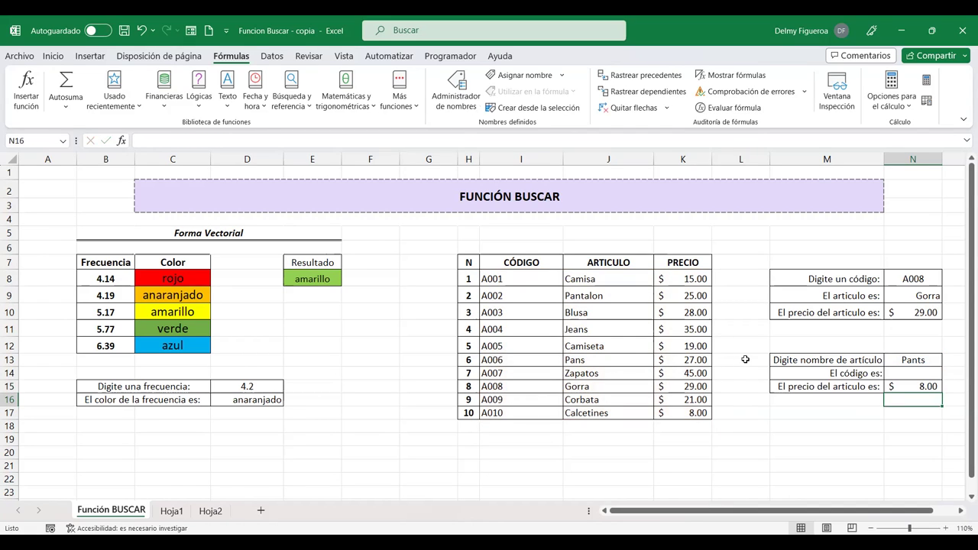
click(918, 359)
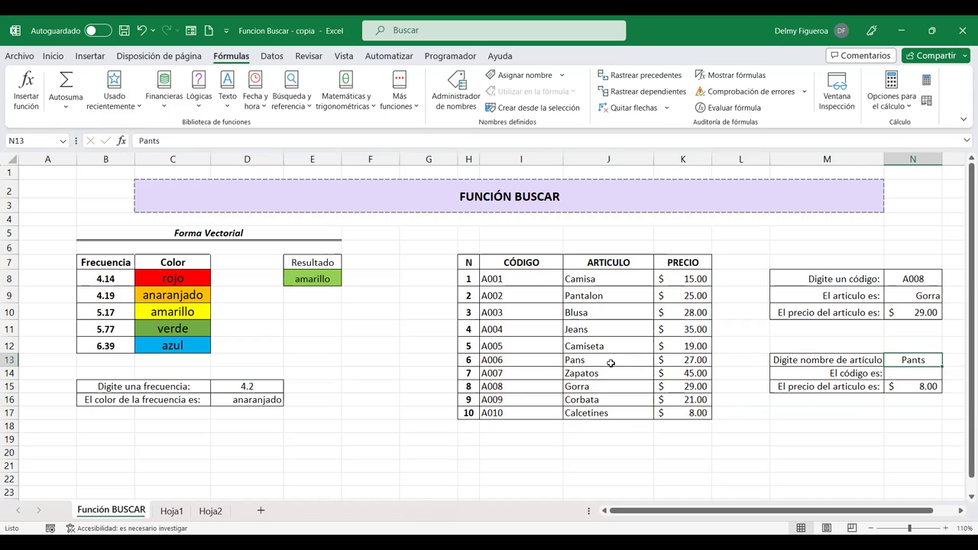
Replace Pants with Camiseta as the looked-up item name in N13.
click(926, 386)
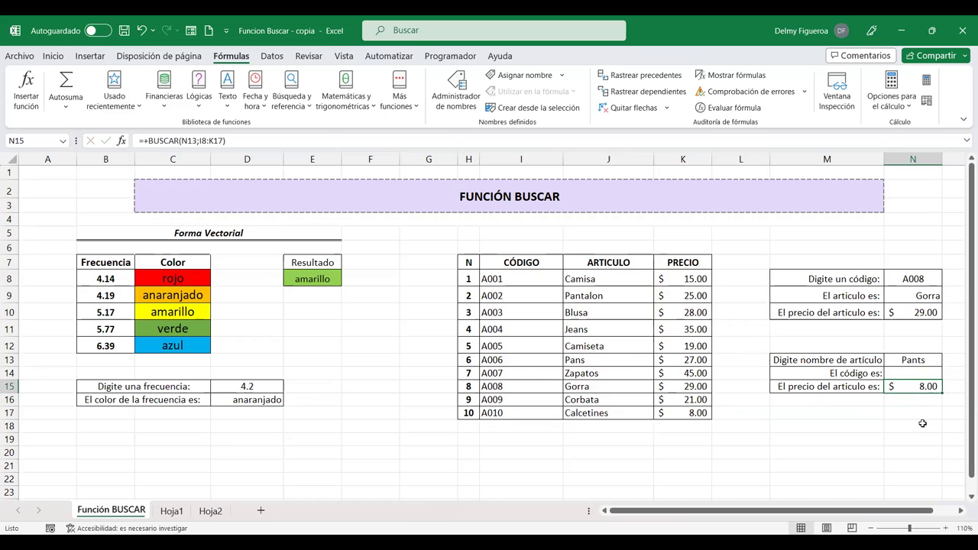
click(919, 360)
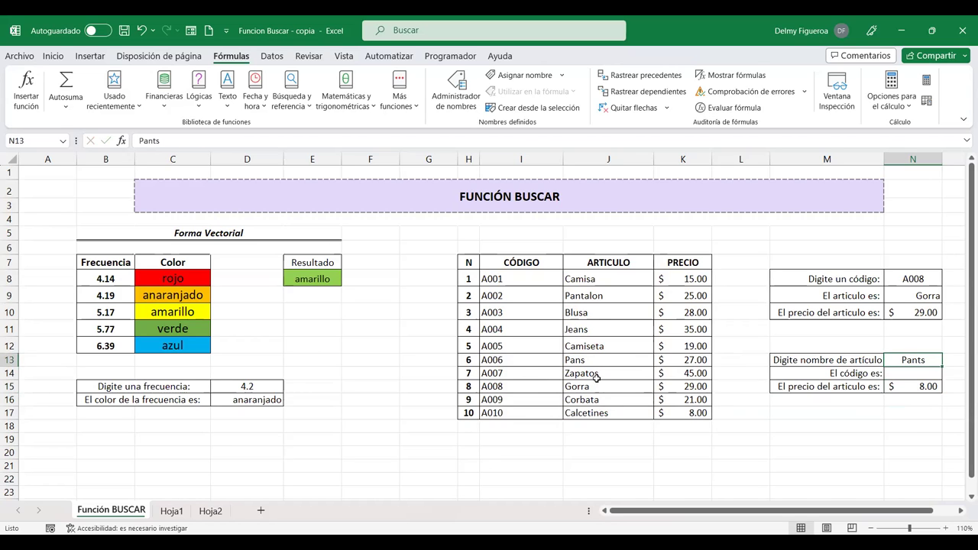
text(Camiseta)
key(Return)
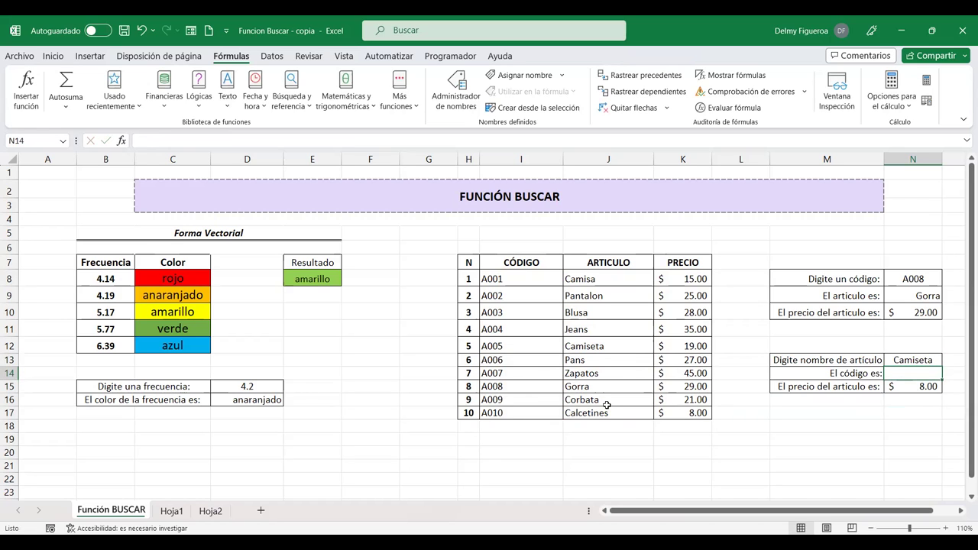
key(Return)
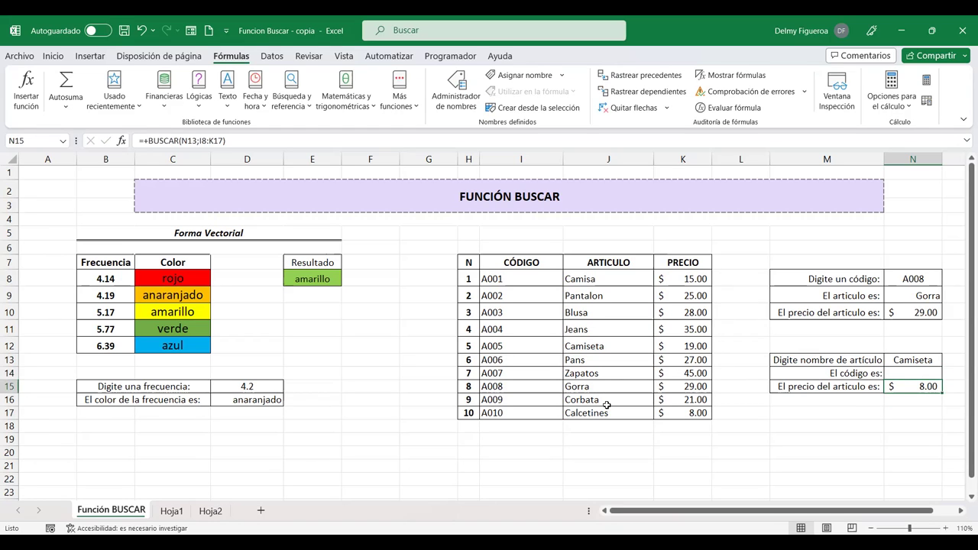
key(Up)
key(Up)
key(Down)
key(Down)
key(Up)
key(Up)
key(Down)
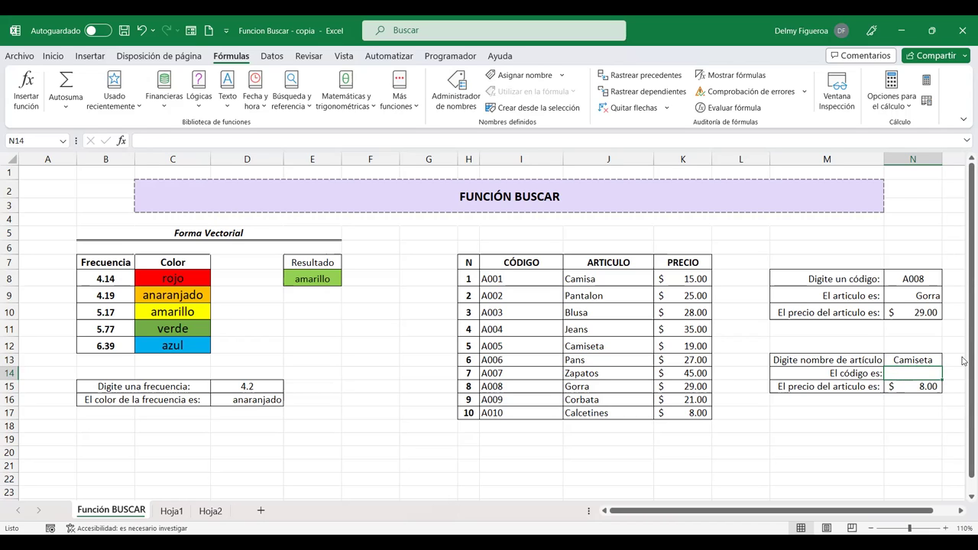
text(+bus)
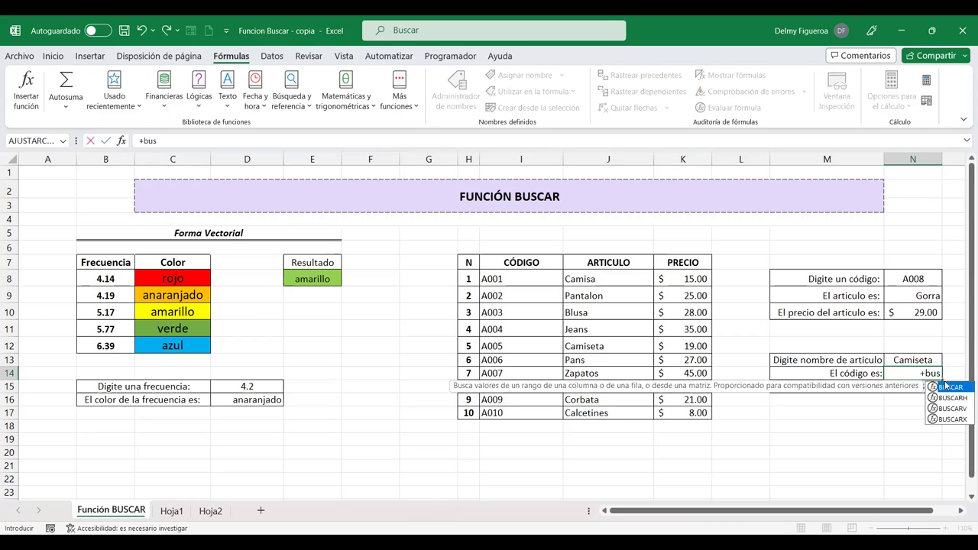
Begin a BUSCAR formula in N14 over J8:J17, then cancel the incomplete entry after the argument error.
double_click(948, 388)
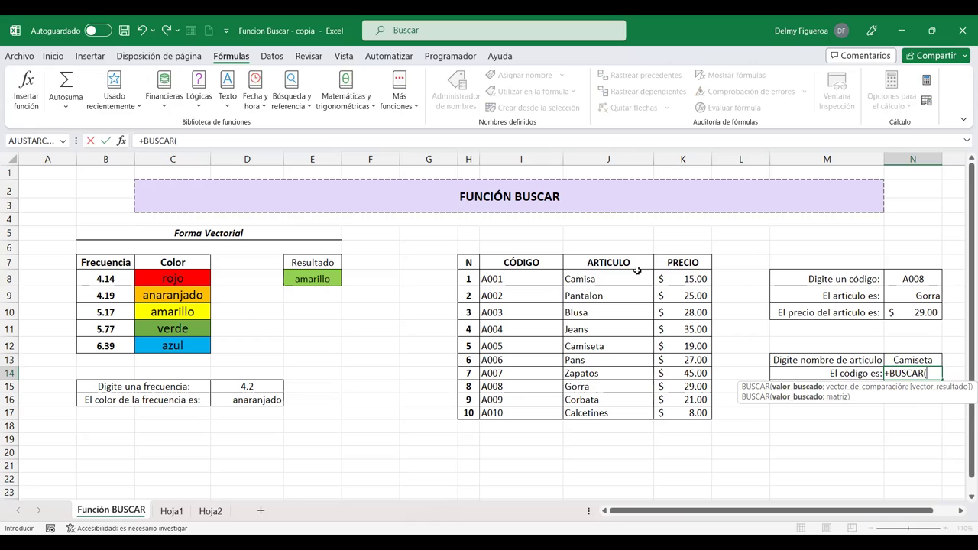
click(613, 280)
drag(614, 280, 612, 417)
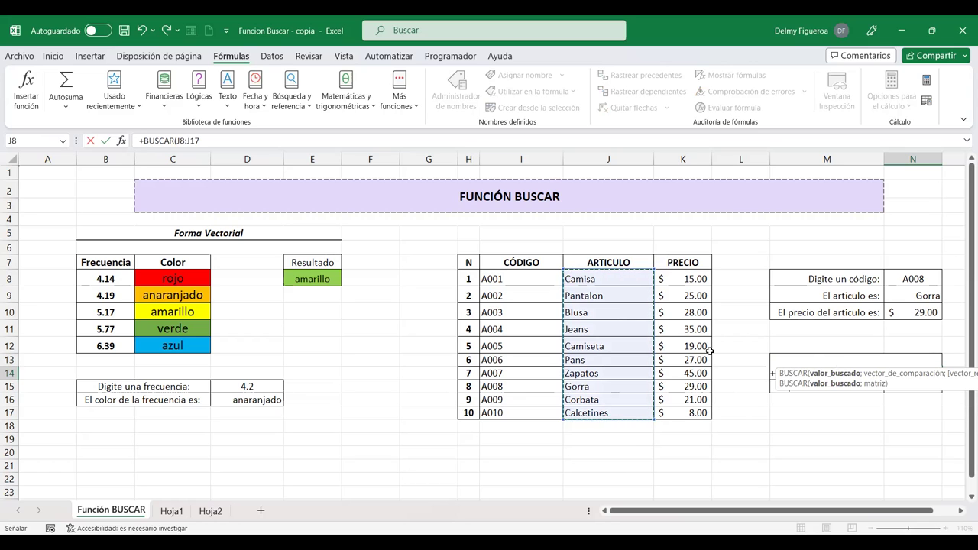
text(;)
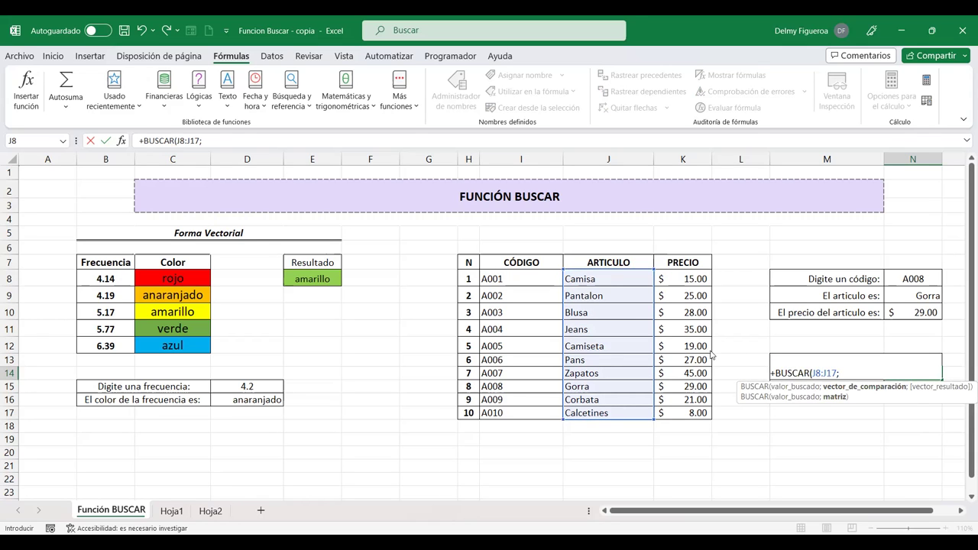
key(BackSpace)
key(Return)
click(493, 316)
click(930, 370)
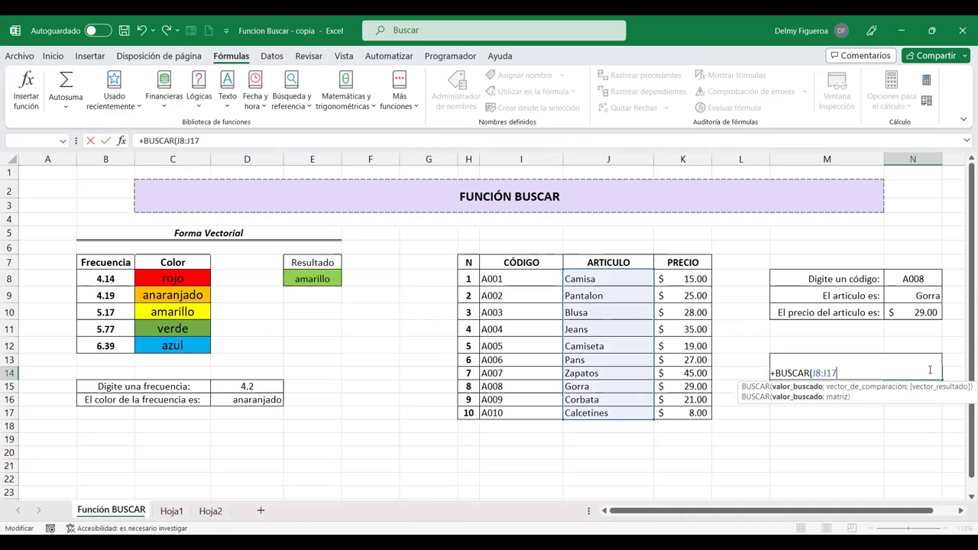
key(Escape)
Enter =+BUSCAR(N13;J8:J17;I8:I17) in N14 so Camiseta returns code A005.
text(+bus)
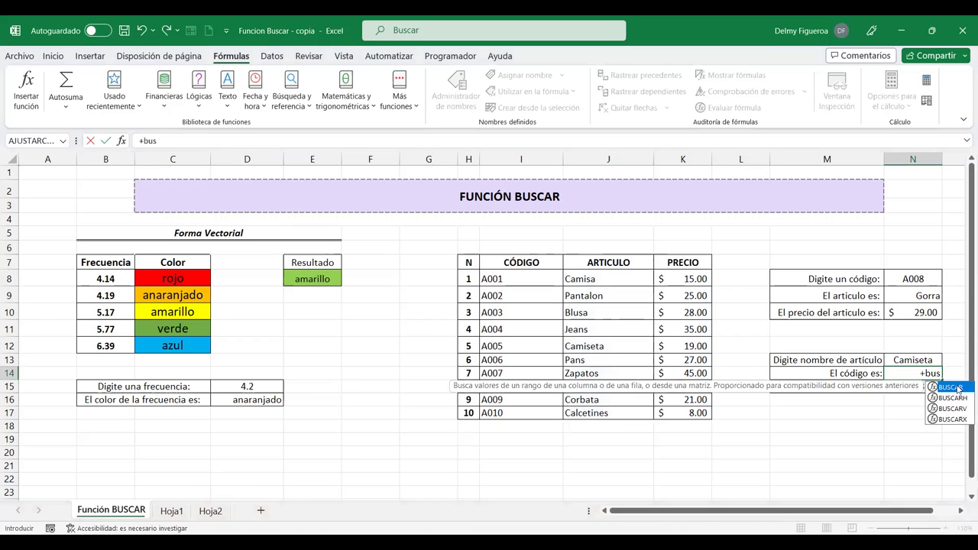
double_click(950, 387)
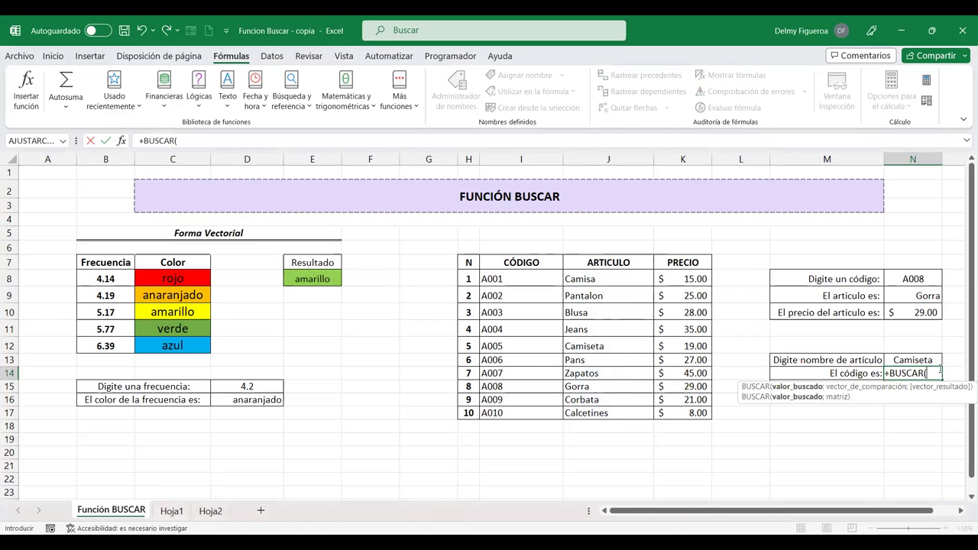
click(928, 359)
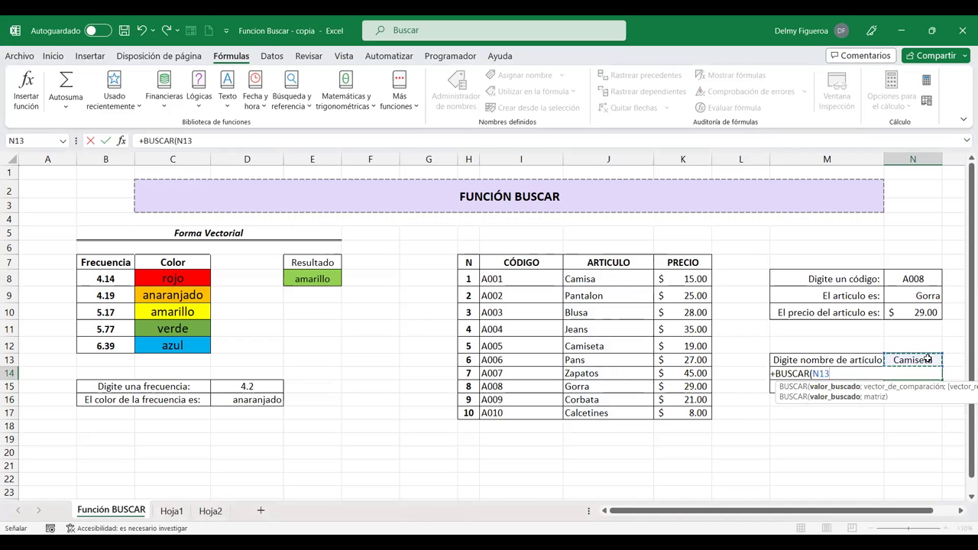
text(;)
drag(620, 282, 615, 411)
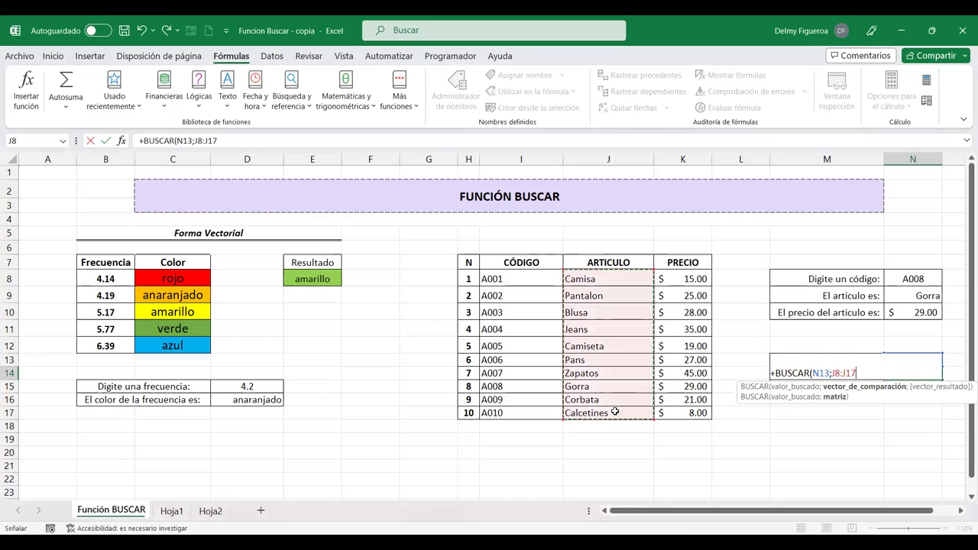
text(;)
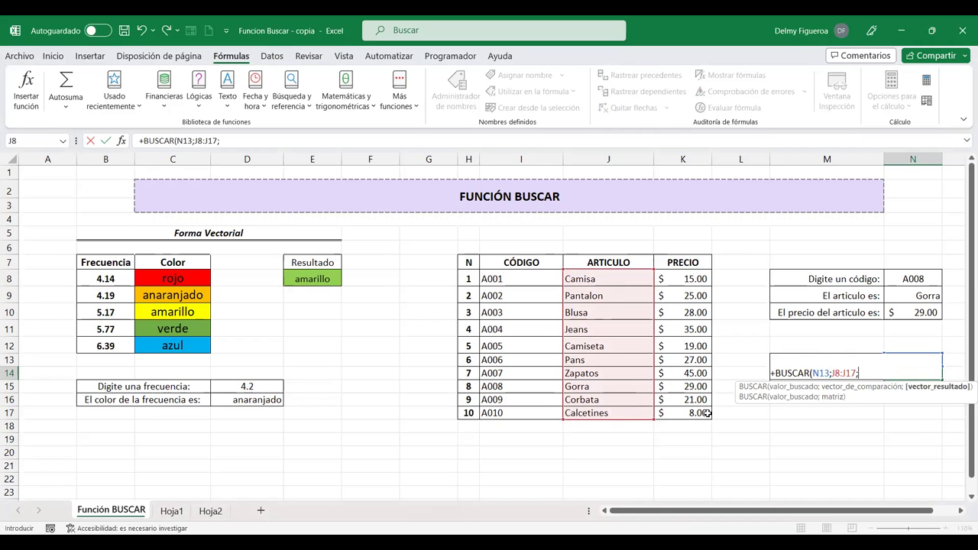
click(524, 277)
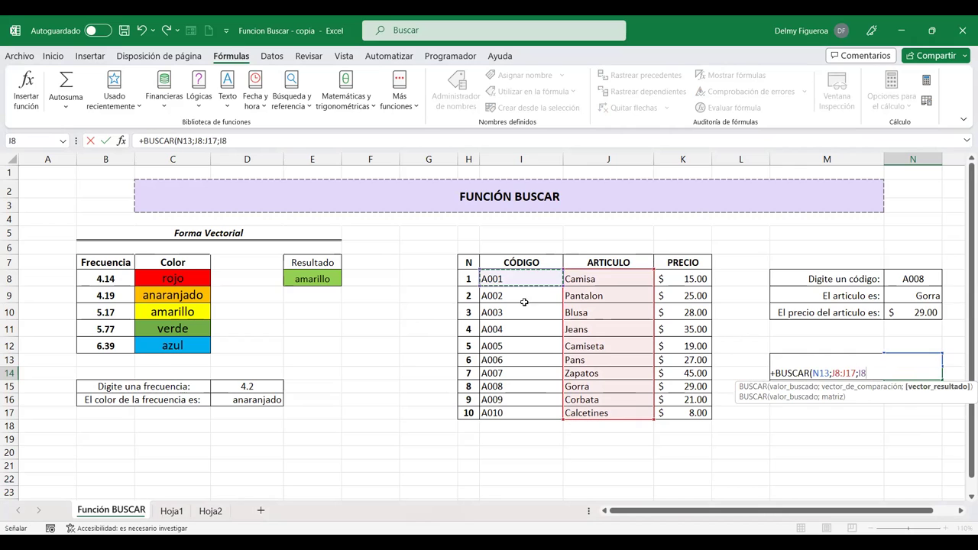
drag(525, 408, 528, 409)
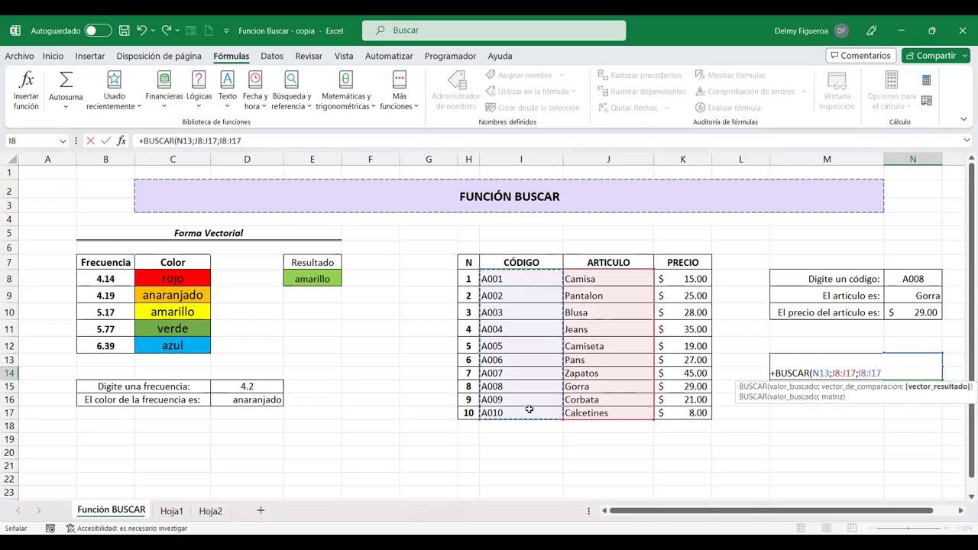
key(Return)
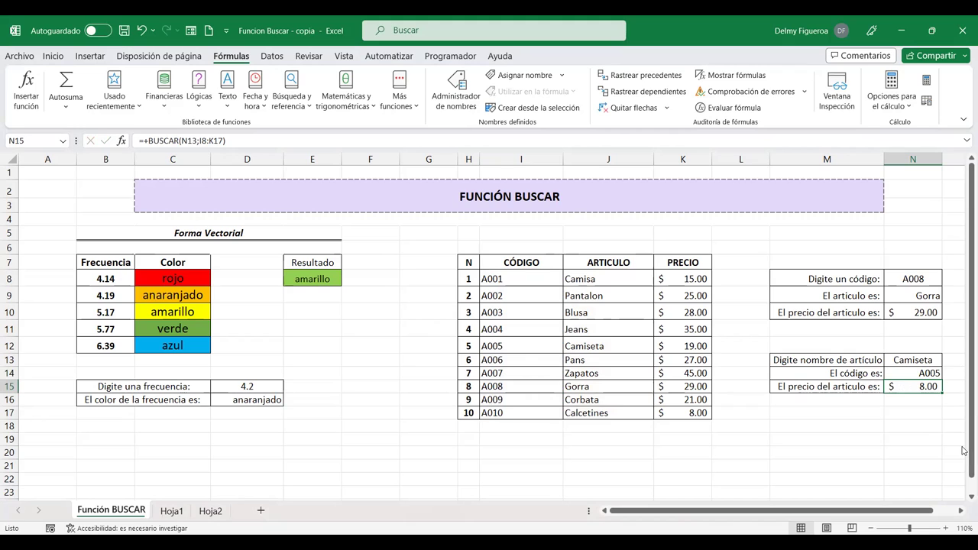
Rebuild N15 as =+BUSCAR(N13;J8:J17;K8:K17) to return Camiseta's price of $ 19.00.
text(+)
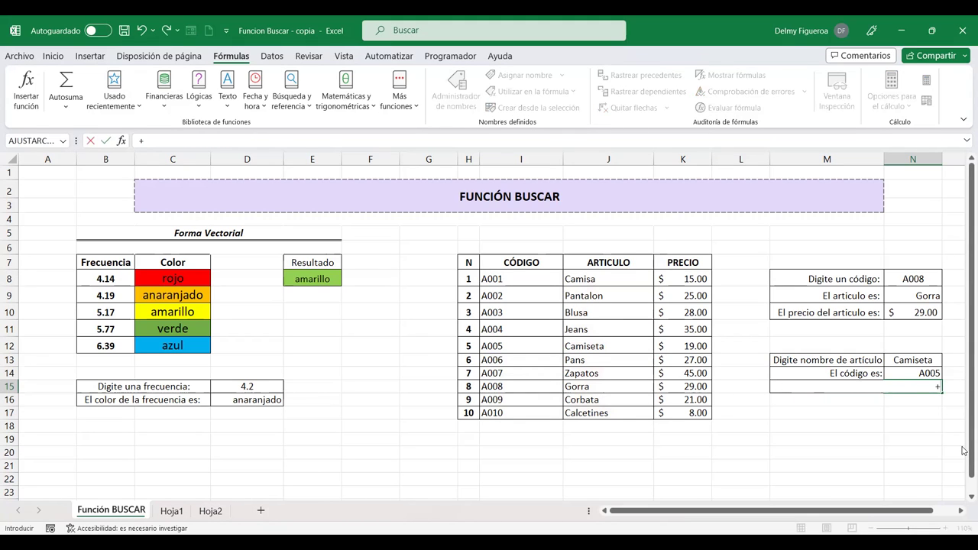
text(bus)
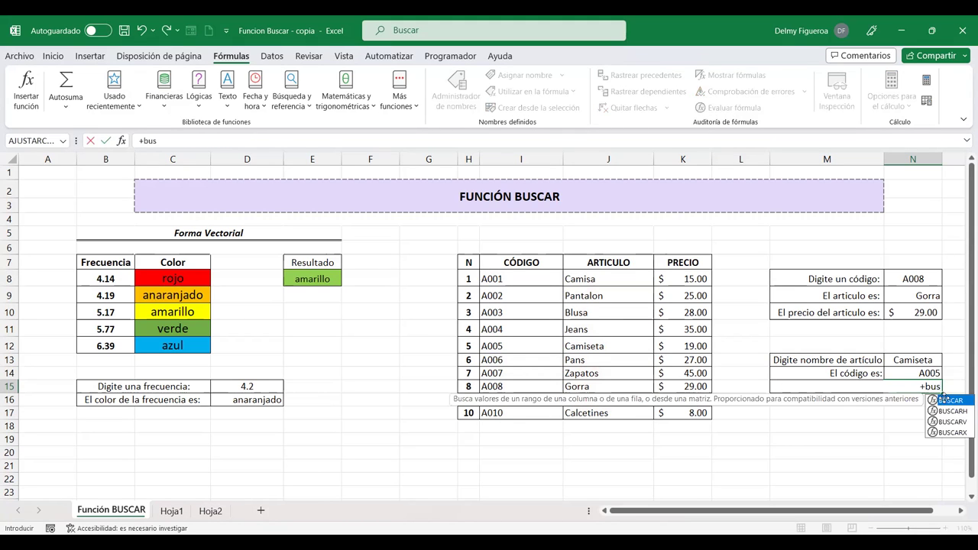
double_click(946, 401)
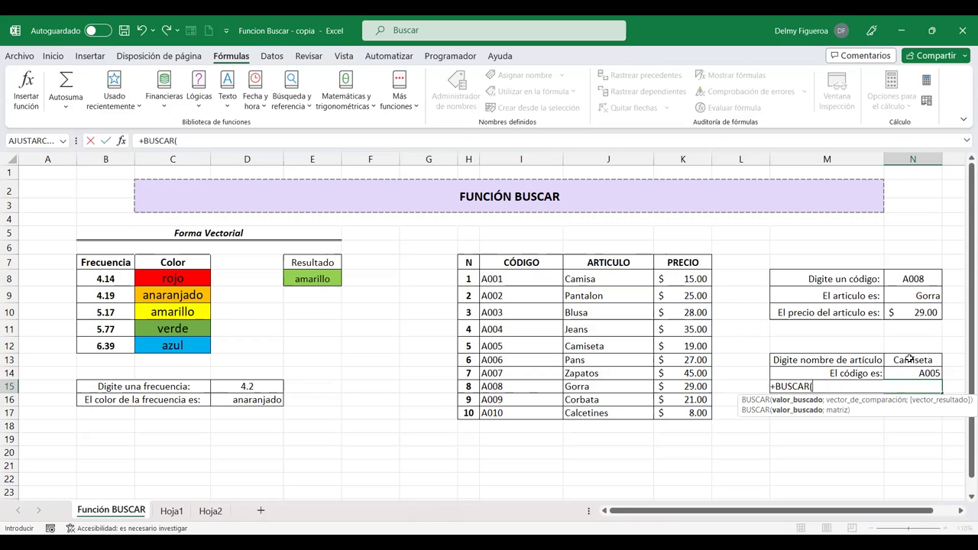
click(910, 359)
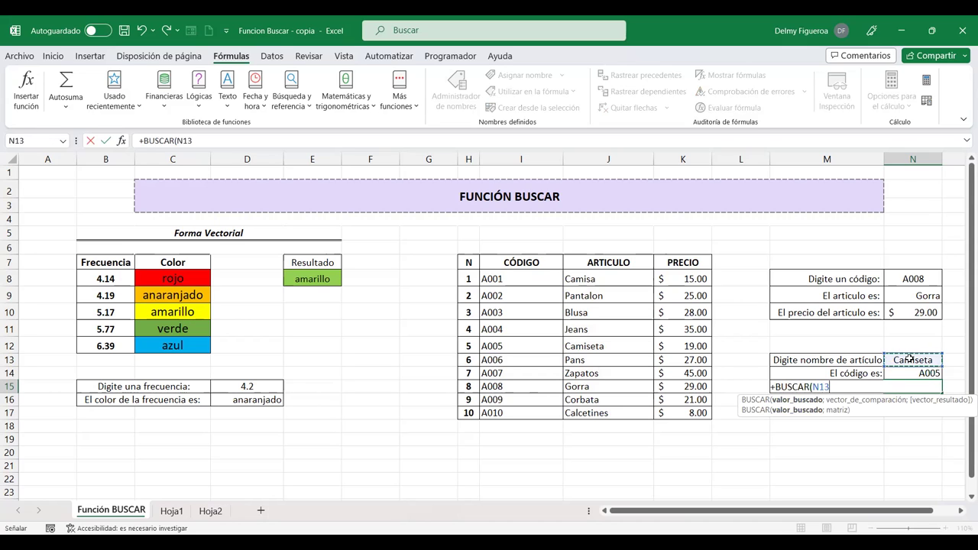
text(;)
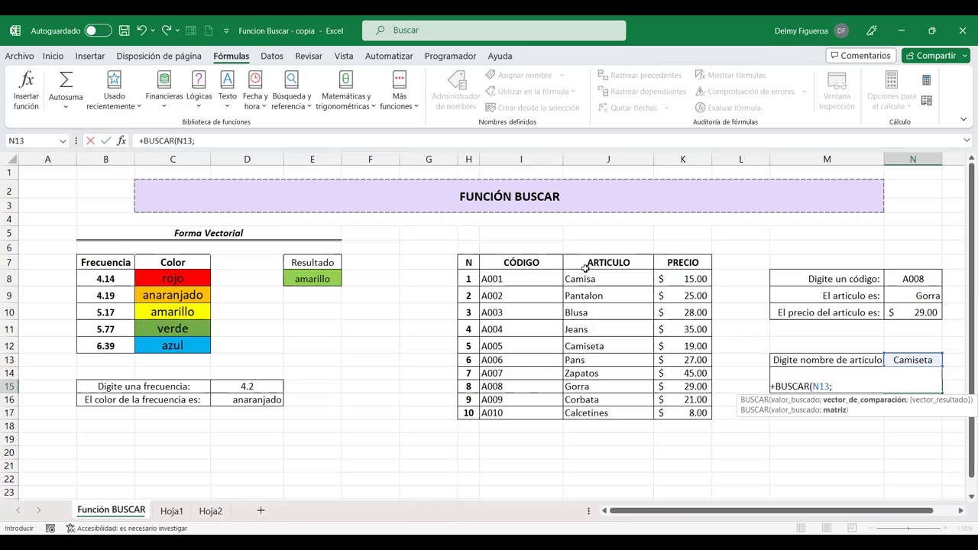
drag(591, 278, 592, 299)
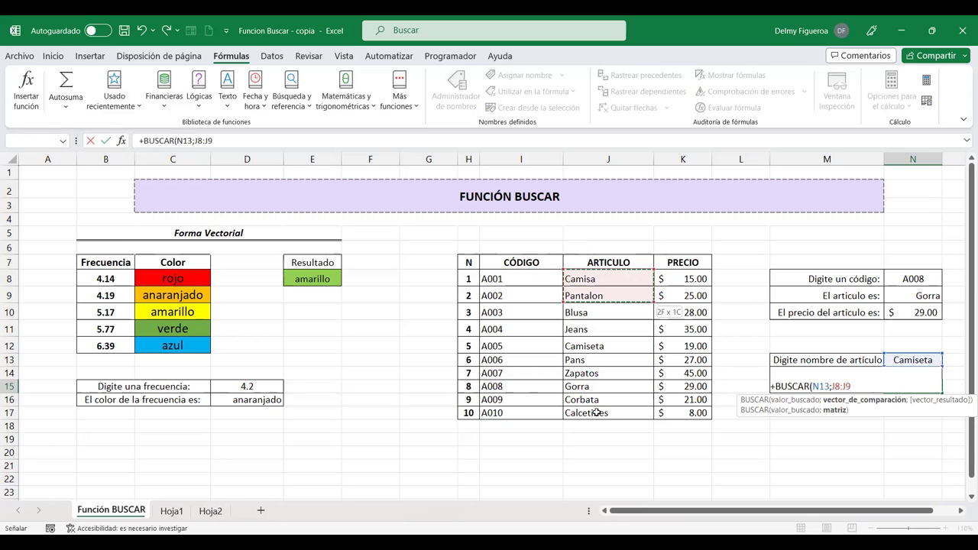
drag(596, 412, 597, 412)
text(;)
click(693, 280)
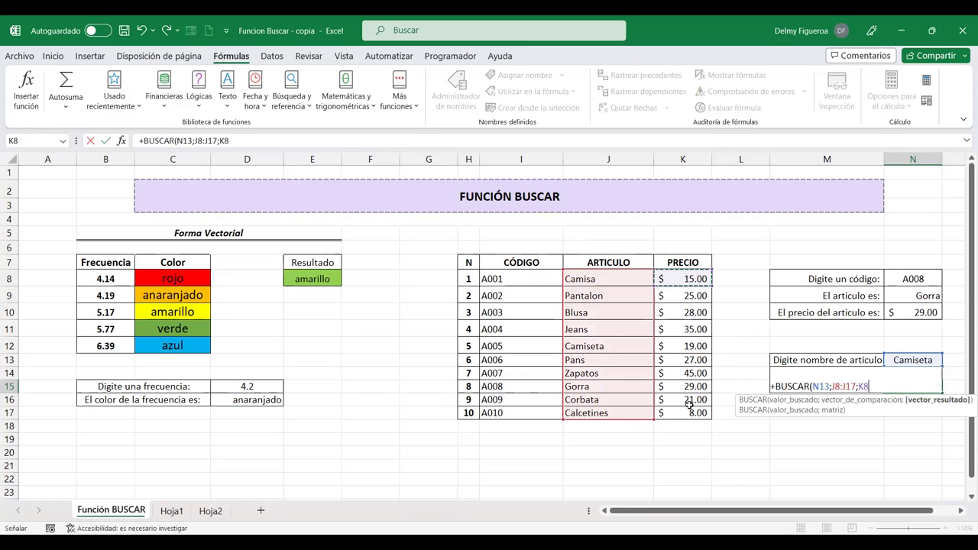
shift+click(690, 411)
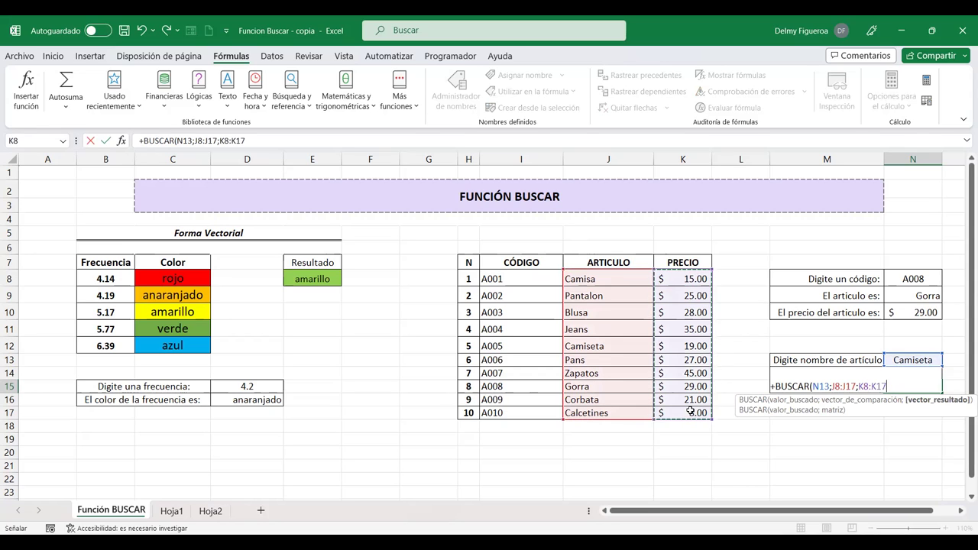
key(Return)
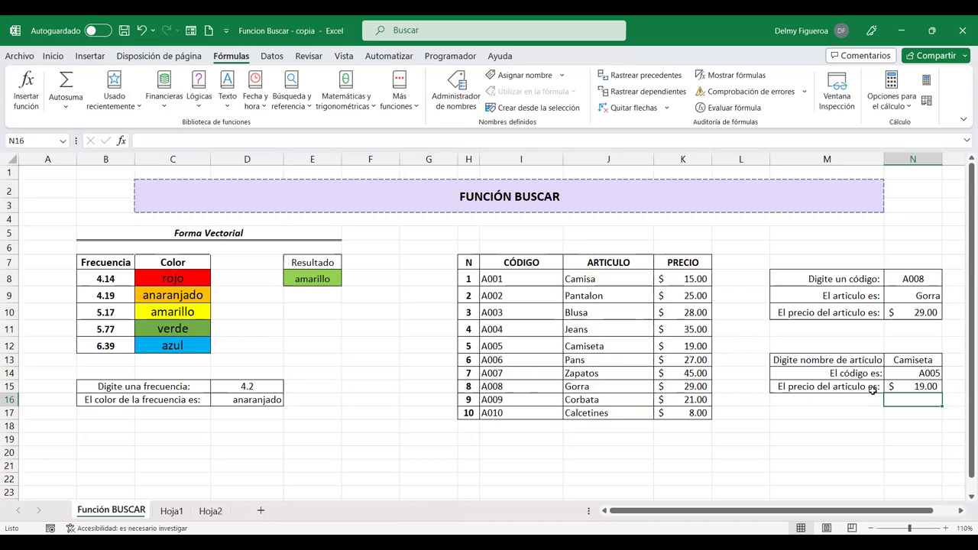
Change the looked-up article name in N13 from Camiseta to Corbata.
click(918, 359)
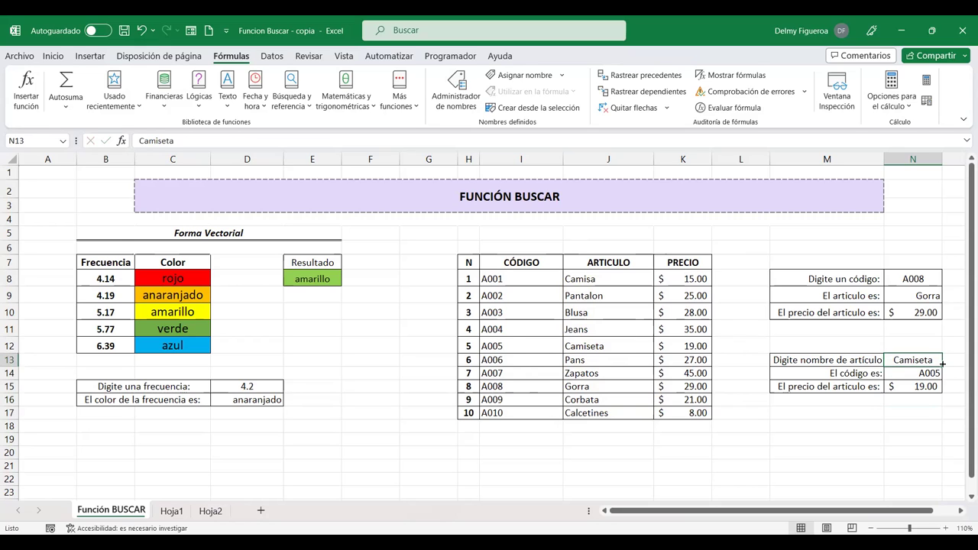
click(504, 343)
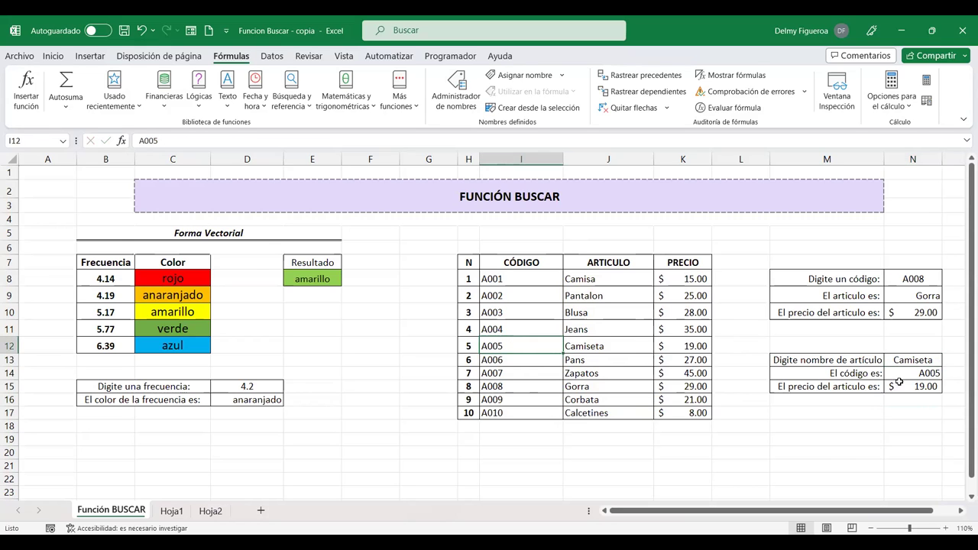
click(926, 386)
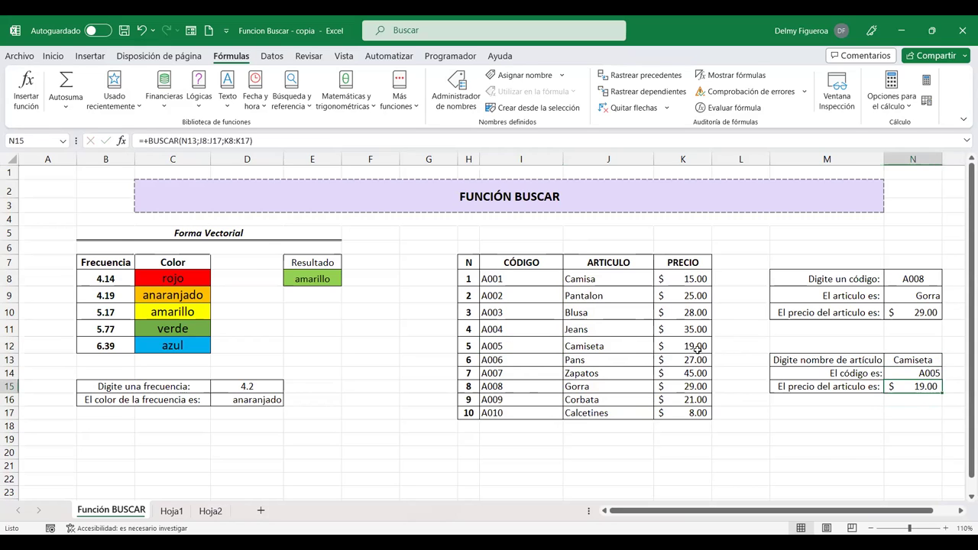
click(903, 361)
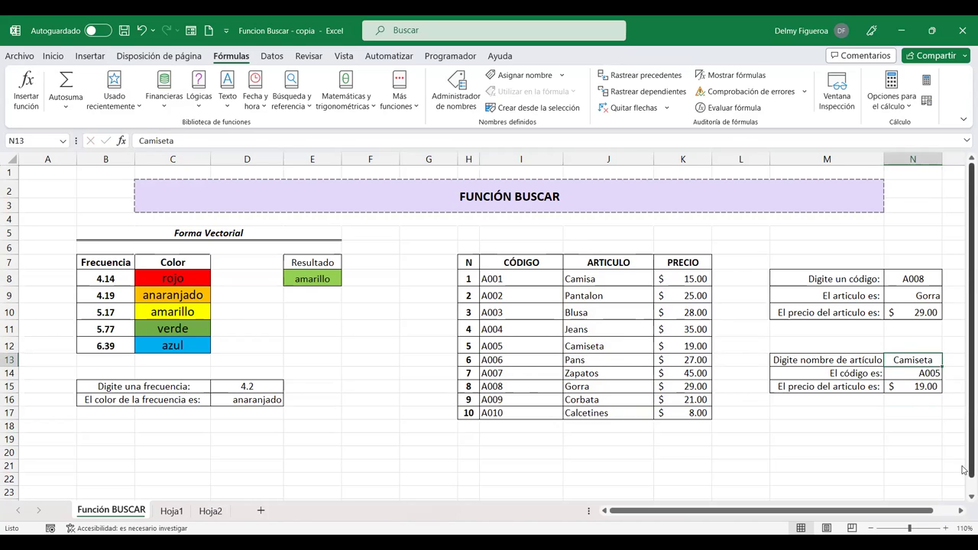
text(Corbata)
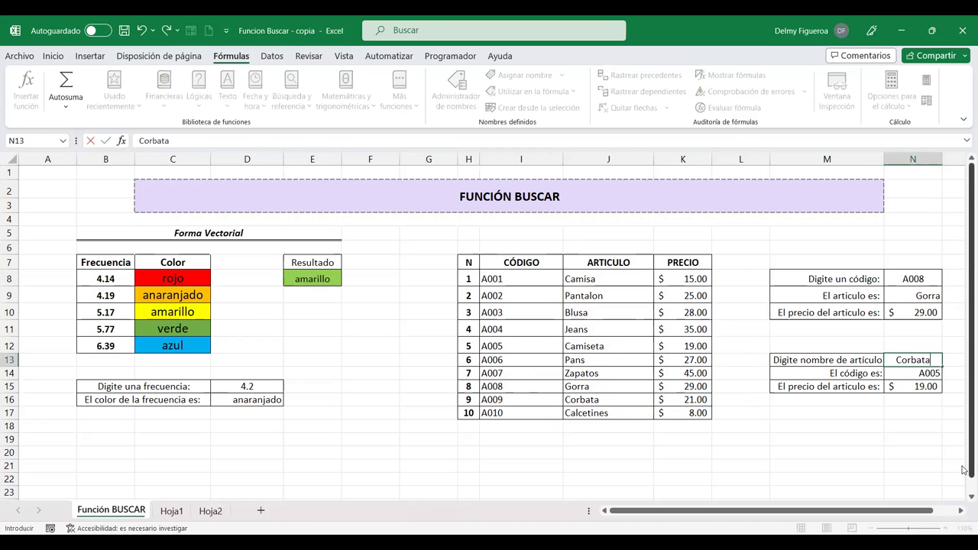
key(Return)
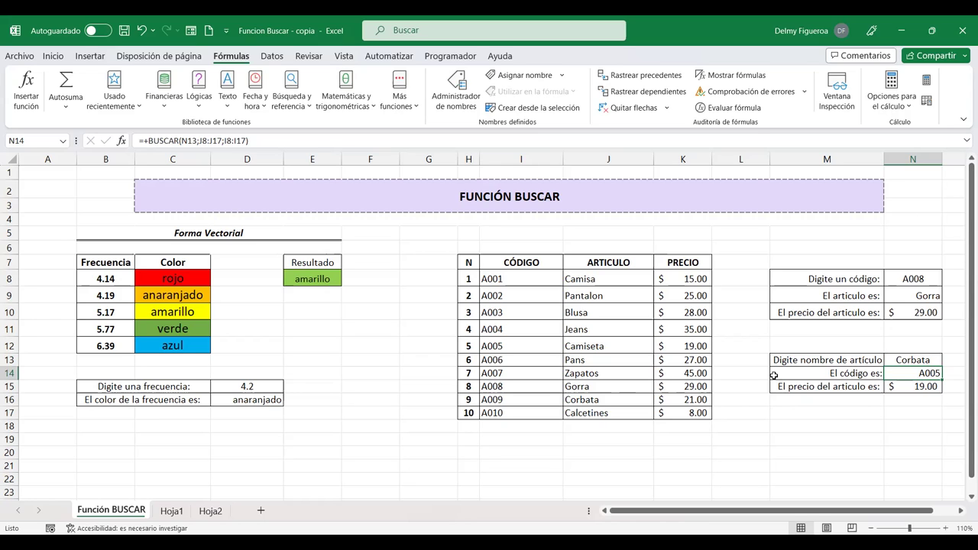
Copy the product table H7:K17 and paste it starting at H20.
drag(470, 264, 664, 413)
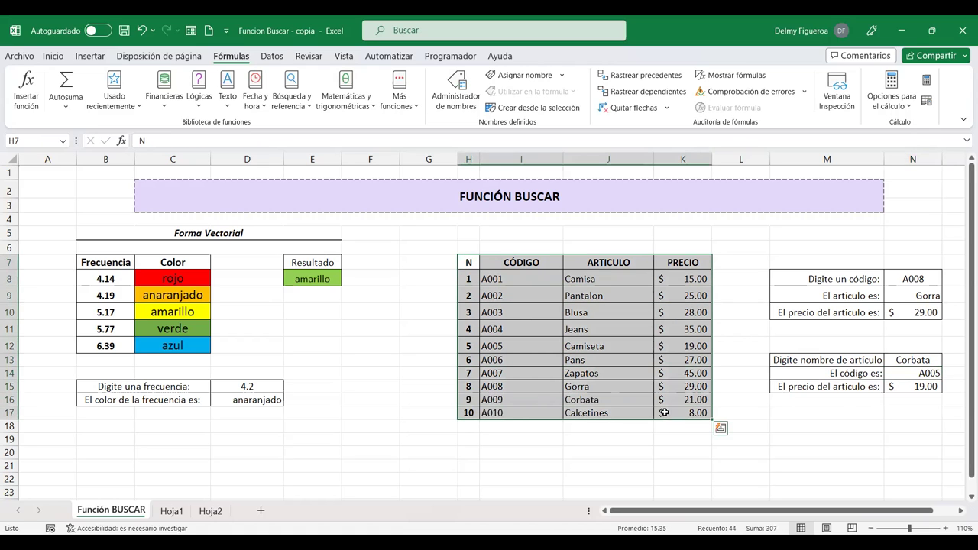
key(ctrl+c)
click(471, 451)
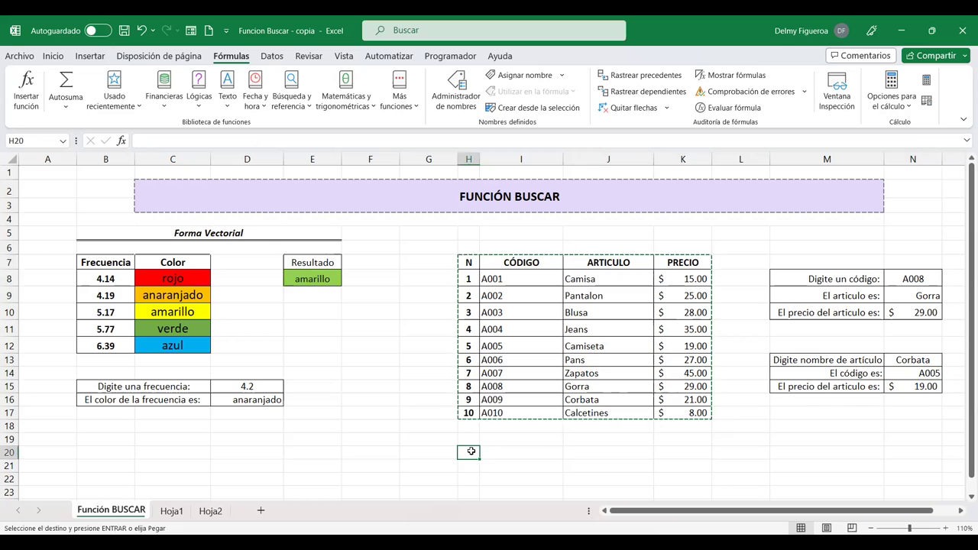
key(ctrl+v)
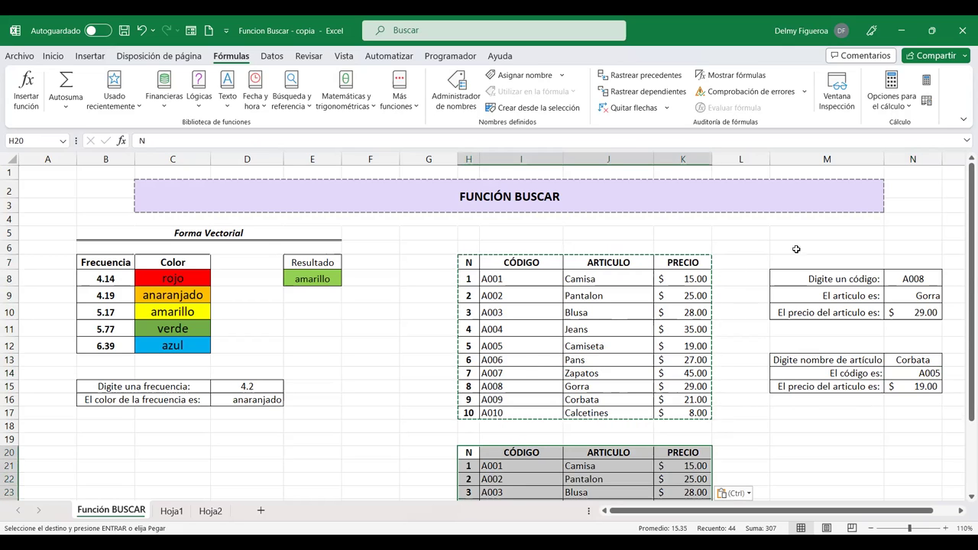
Review the lookup formulas in N9 and N14, then select the copied table's data rows.
click(861, 279)
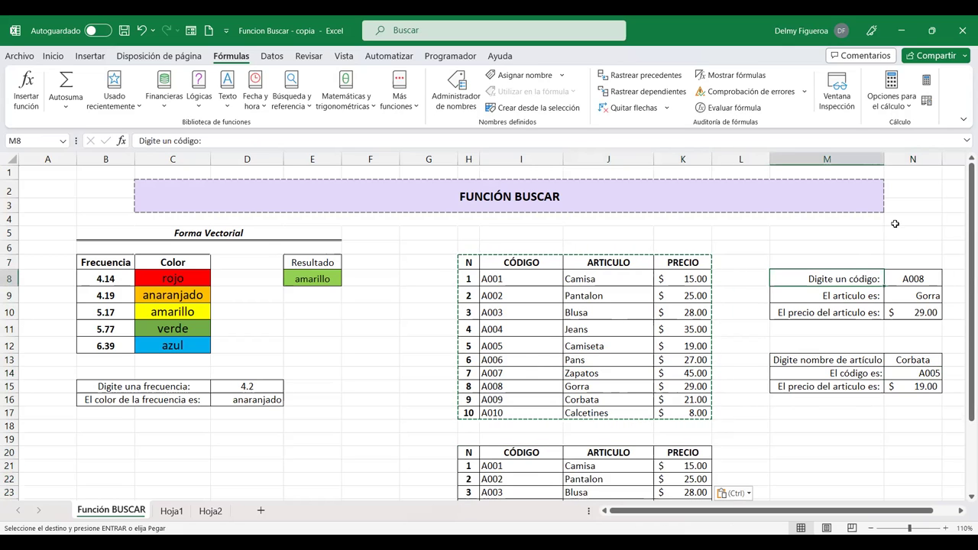
click(917, 279)
click(915, 298)
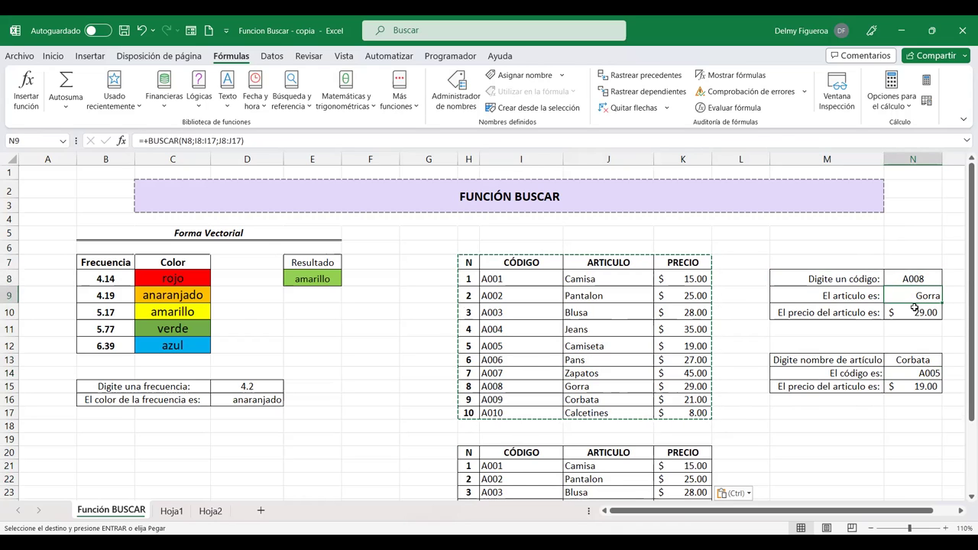
click(801, 413)
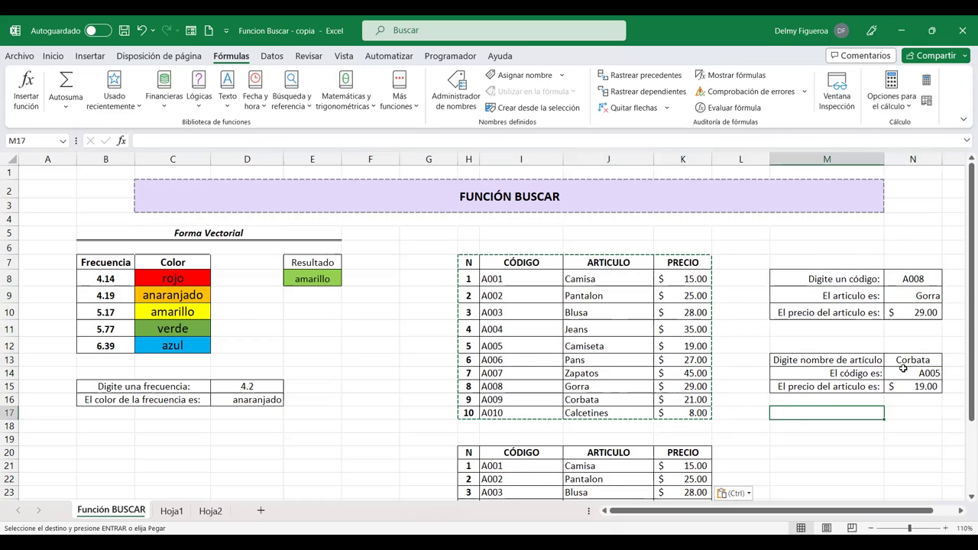
click(903, 369)
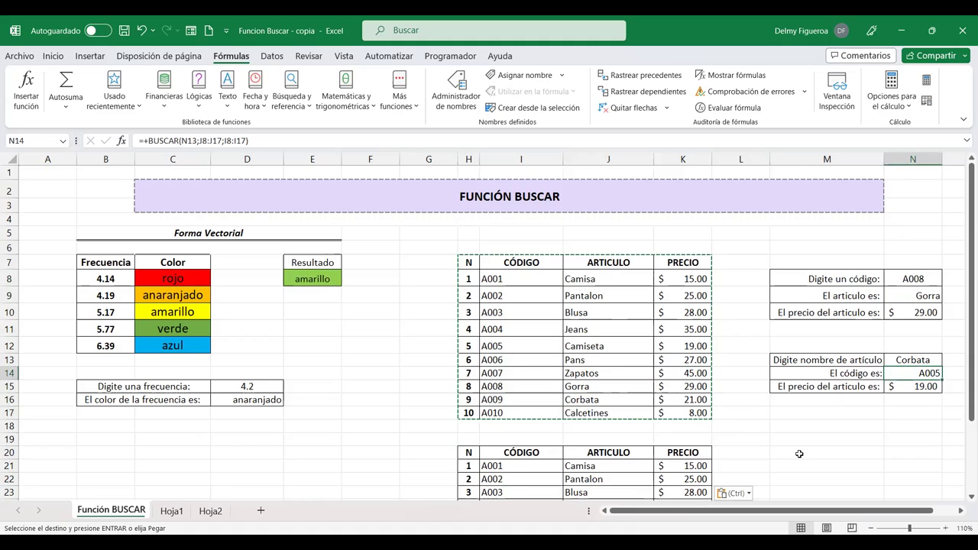
scroll(800, 453, down, 2)
scroll(800, 453, down, 1)
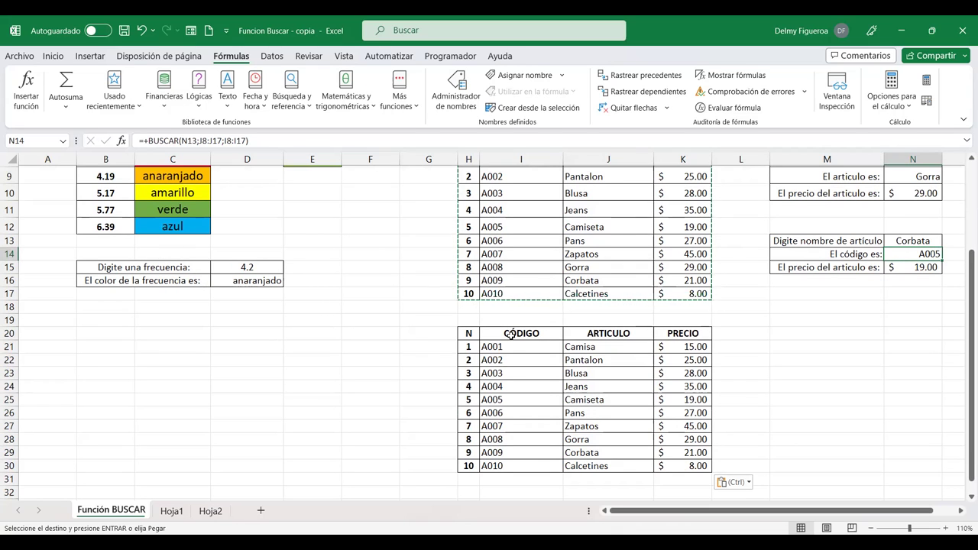
mouse_move(510, 347)
mouse_down()
mouse_move(651, 371)
mouse_move(694, 461)
mouse_up()
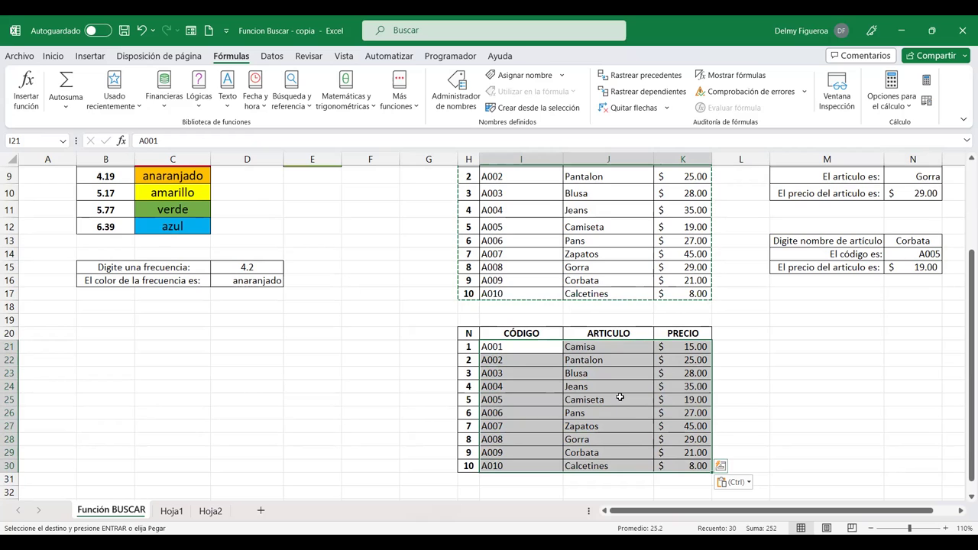
Custom-sort the copied table rows by ARTICULO cell values, A to Z.
right_click(619, 398)
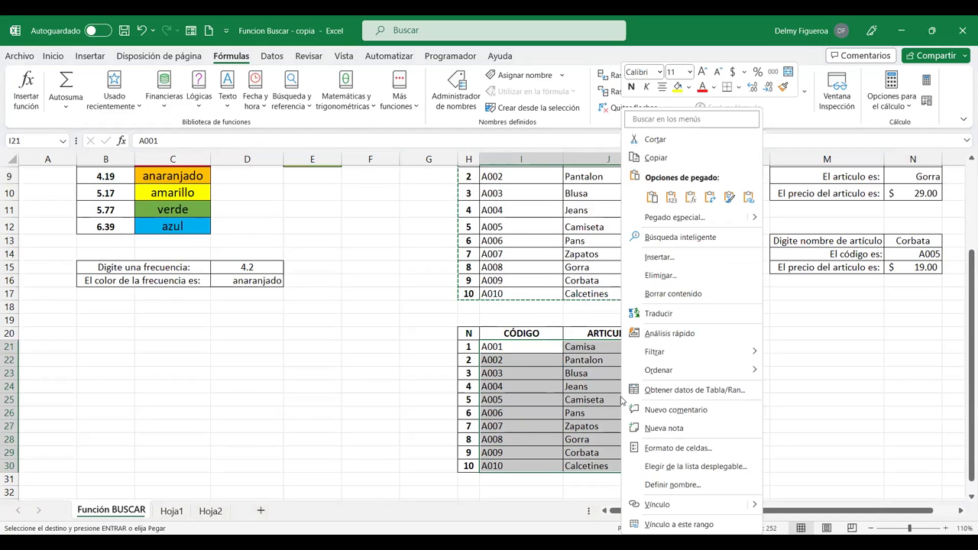
mouse_move(659, 370)
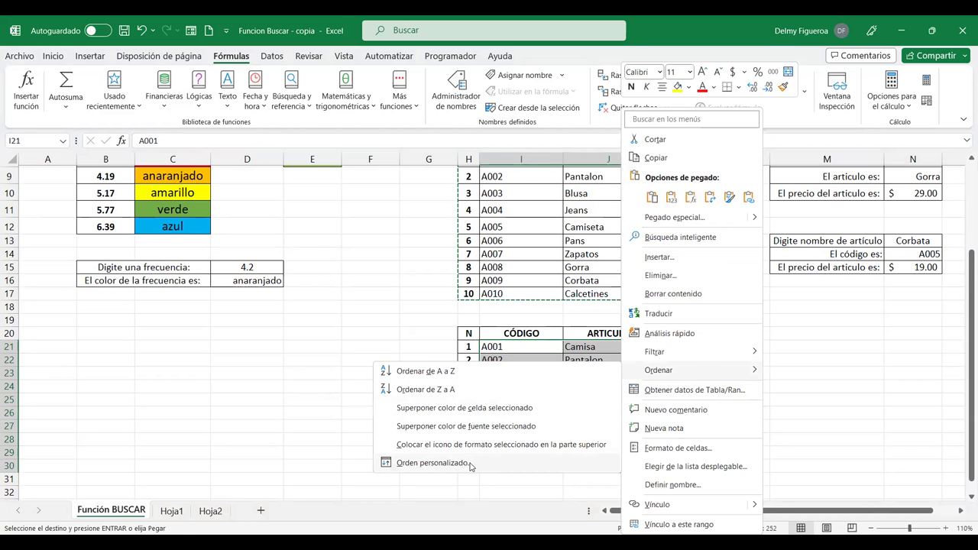
click(471, 463)
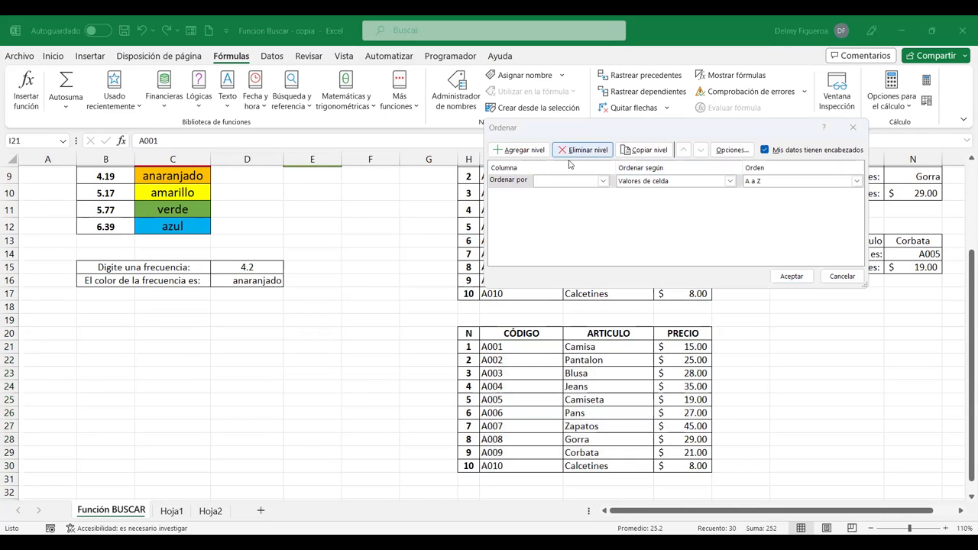
click(606, 181)
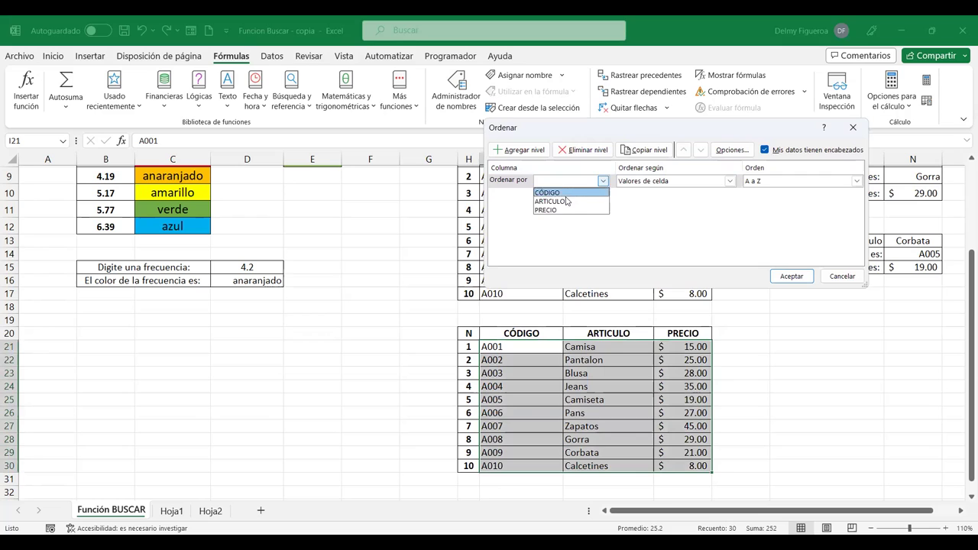
click(573, 204)
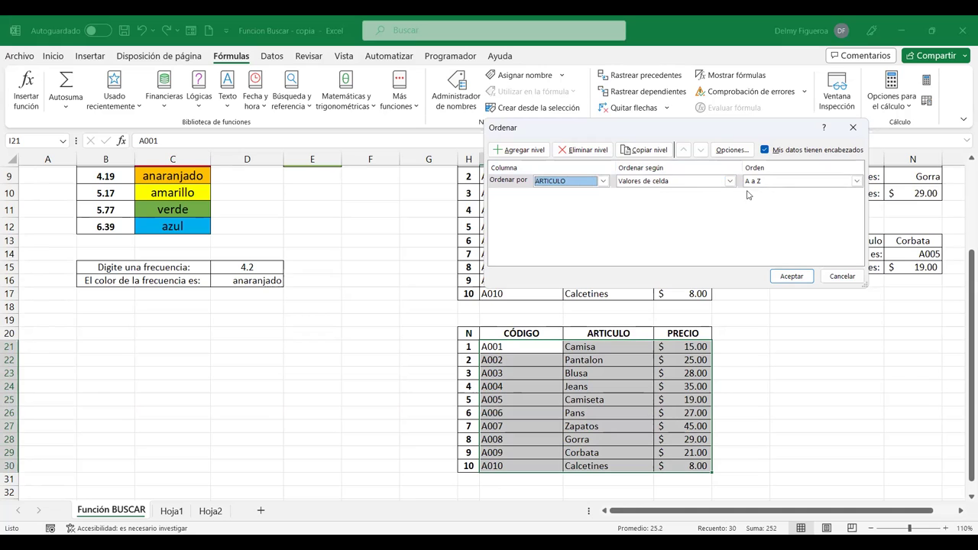
click(798, 278)
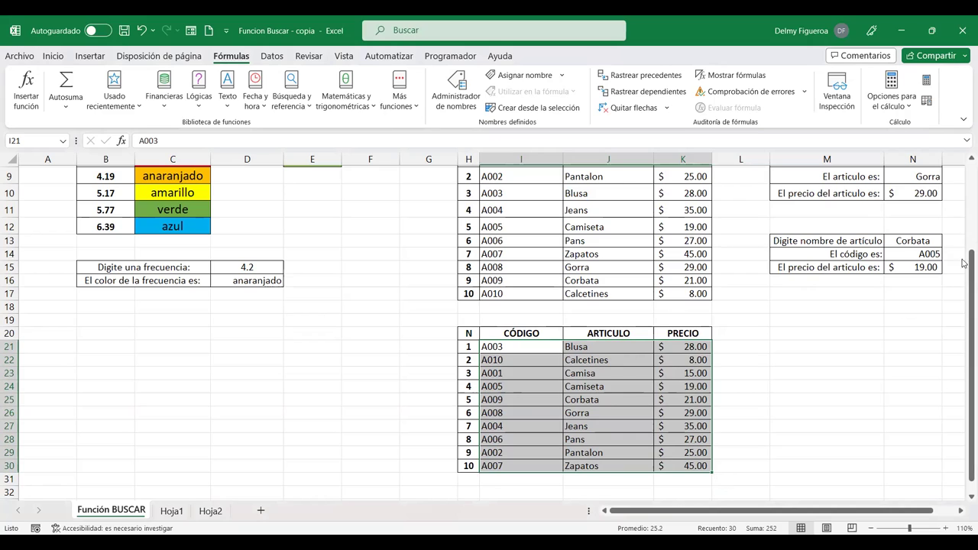
Edit N14 to BUSCAR(N13;J21:J30;I21:I30) so Corbata returns code A009.
click(904, 255)
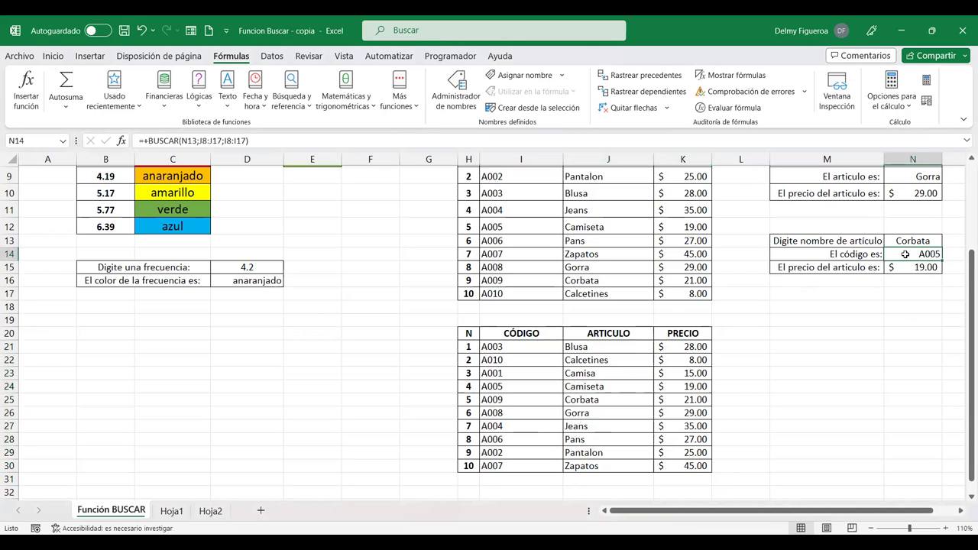
double_click(906, 254)
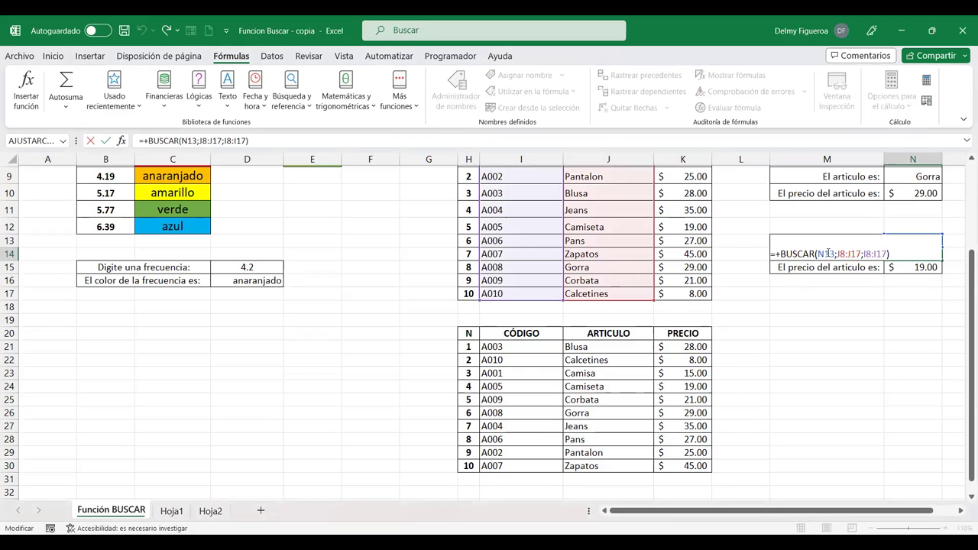
click(847, 253)
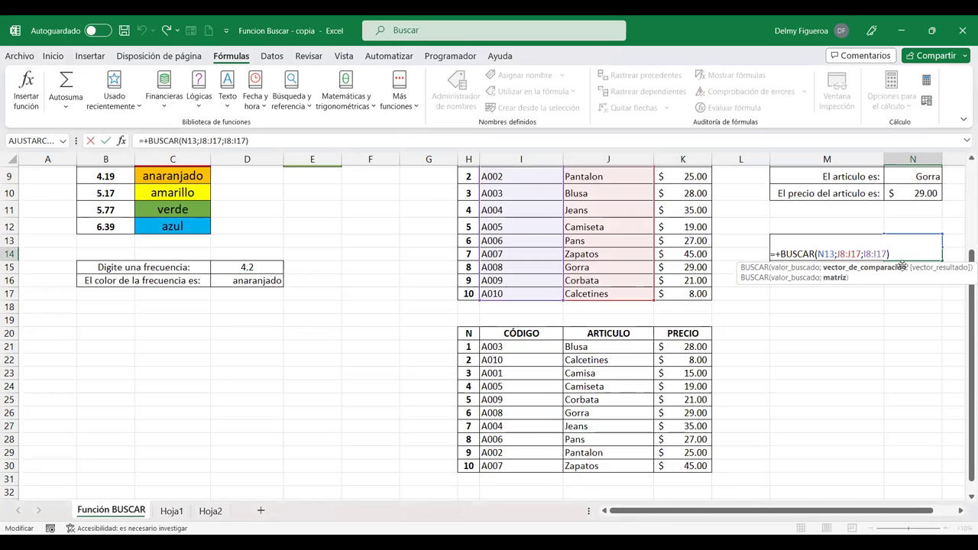
key(BackSpace)
key(BackSpace)
key(BackSpace)
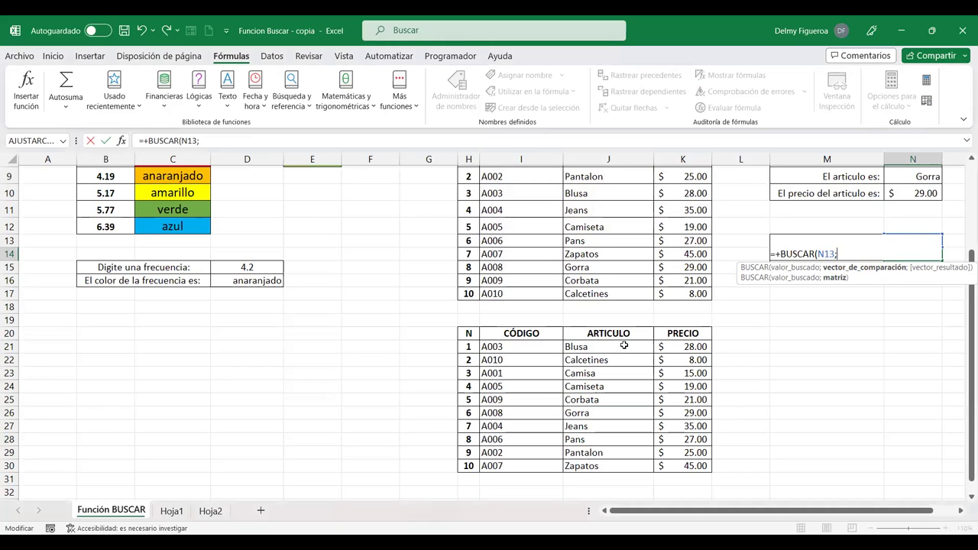
drag(624, 345, 622, 467)
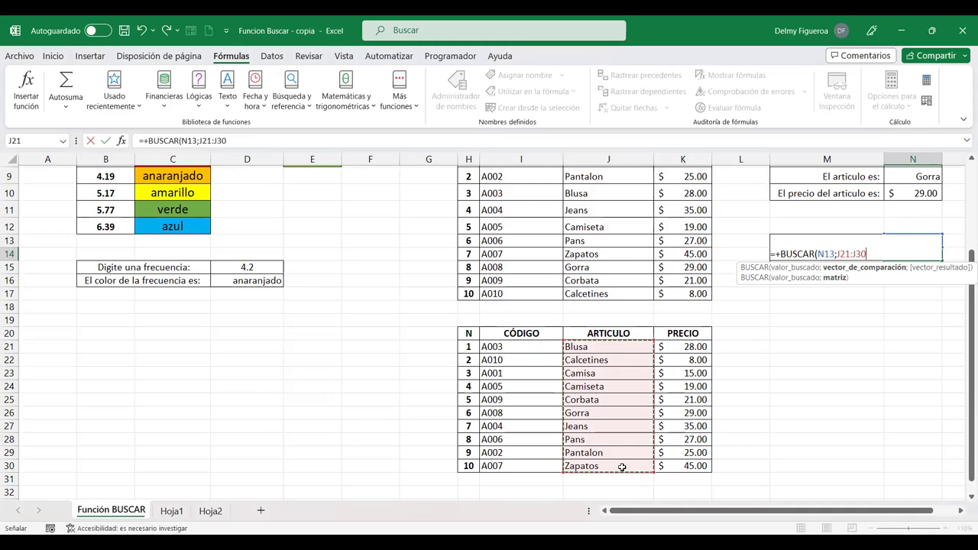
text(;)
drag(526, 345, 526, 468)
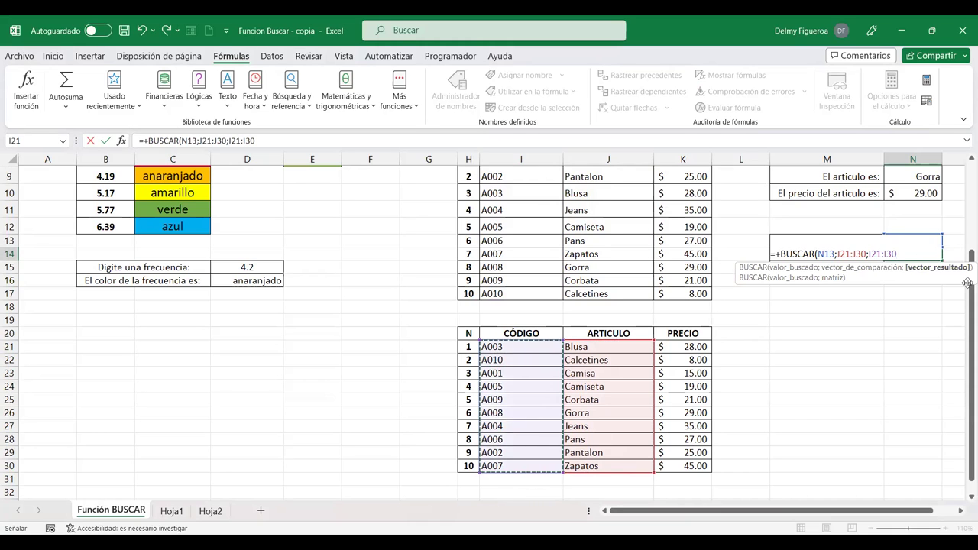
key(Return)
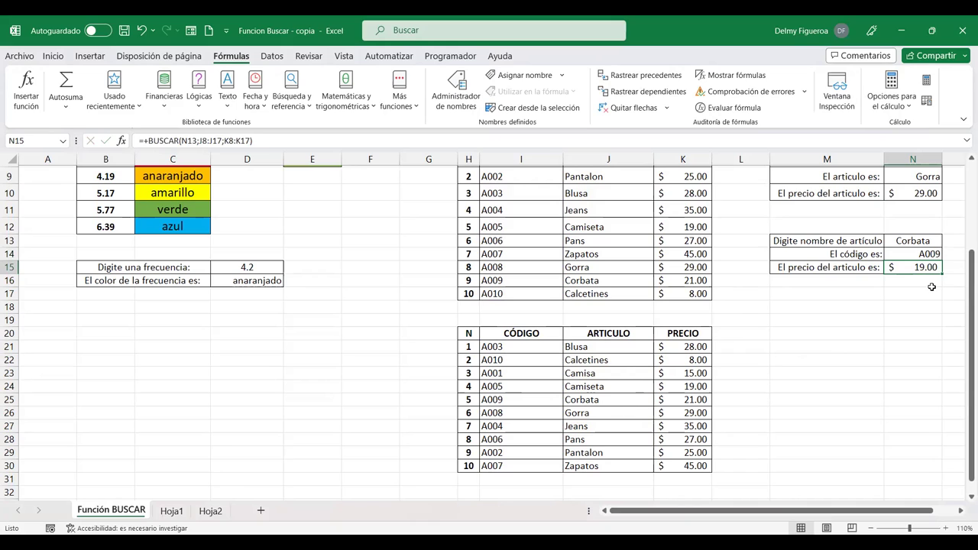
Enter =+BUSCAR(N13;J21:J30;K21:K30) in N15 so Corbata's price shows $ 21.00.
text(+)
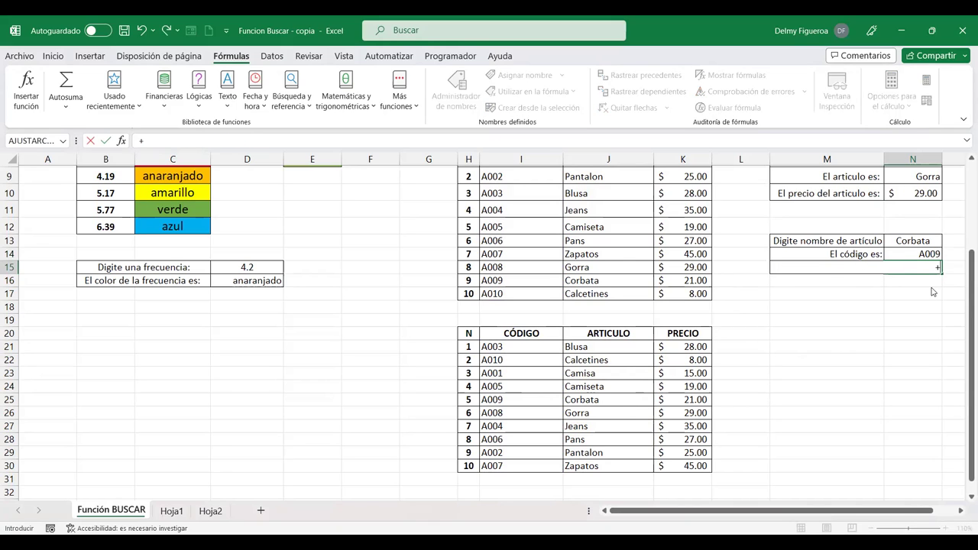
text(busc)
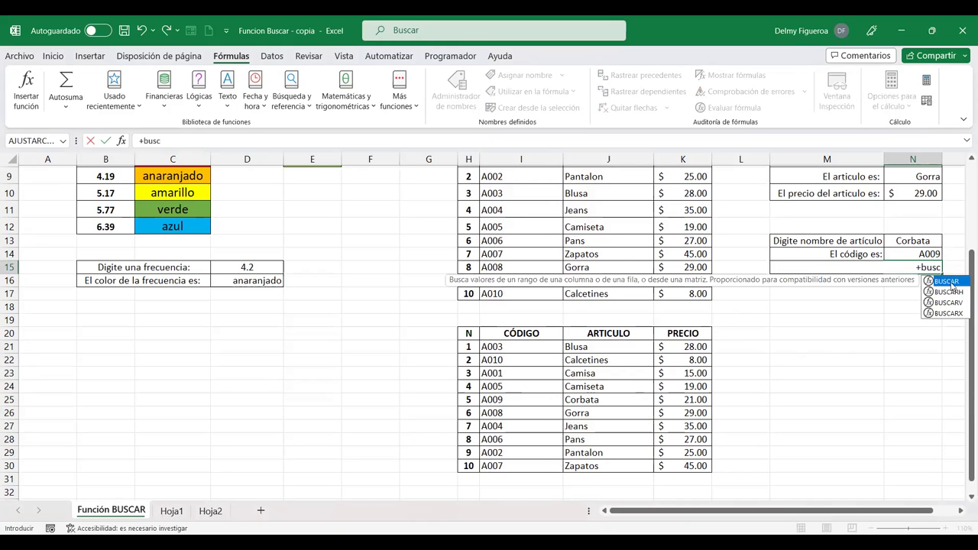
double_click(948, 282)
click(901, 241)
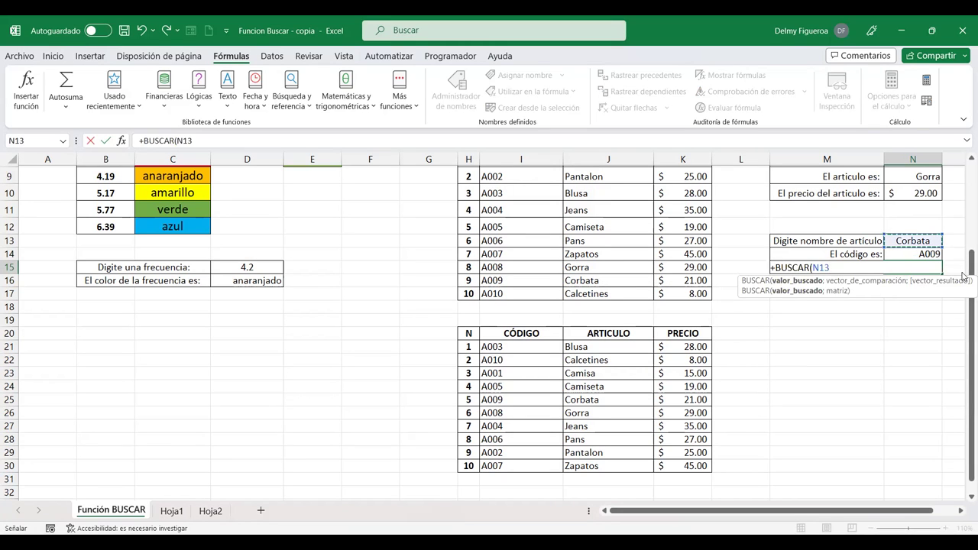
text(;)
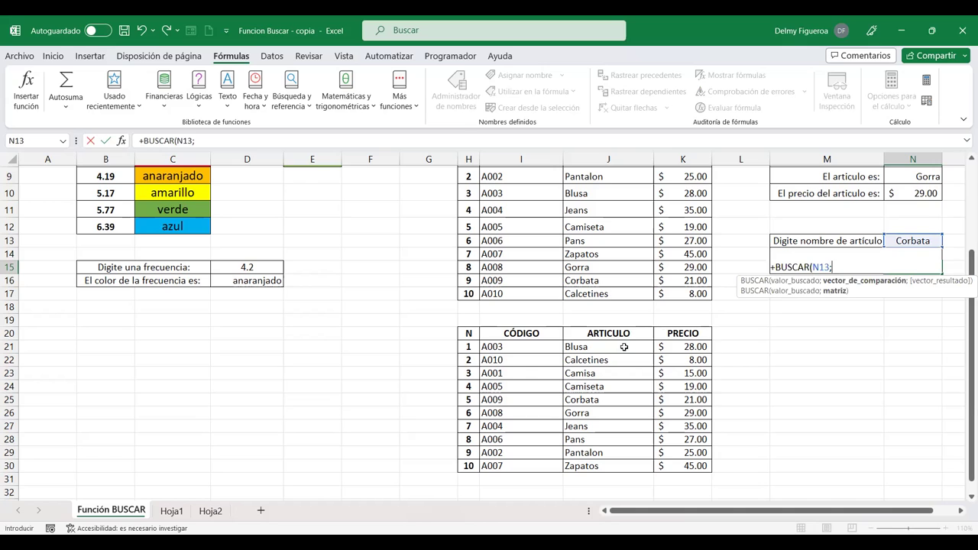
drag(621, 348, 618, 464)
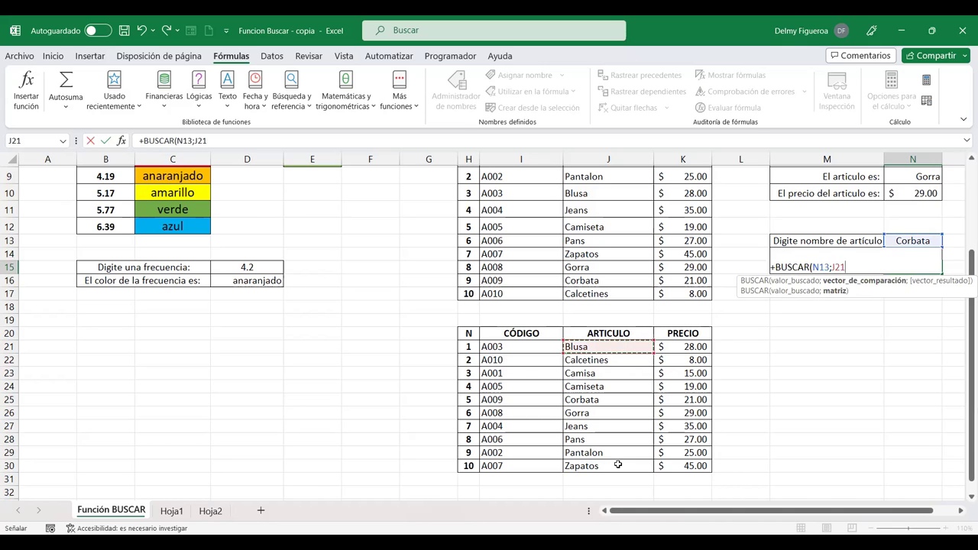
text(:J30;)
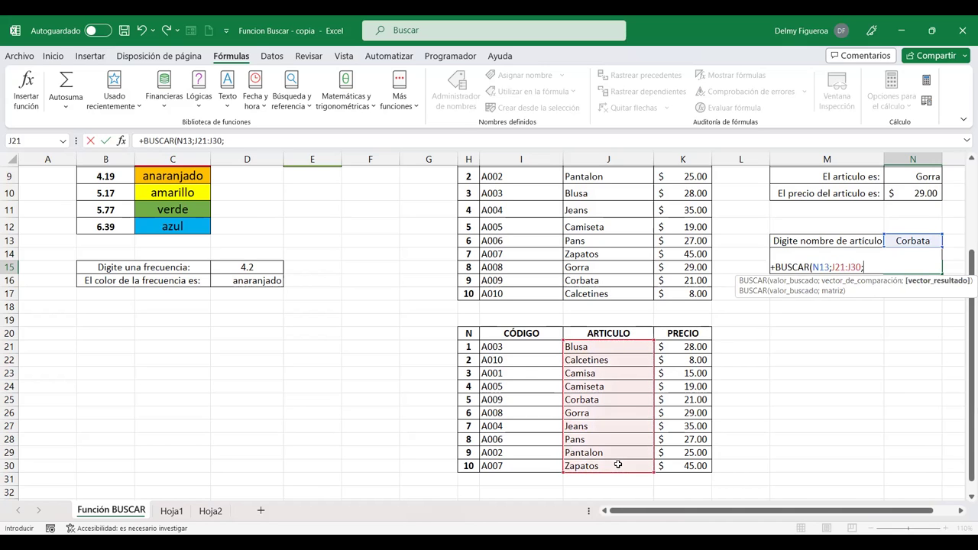
click(682, 346)
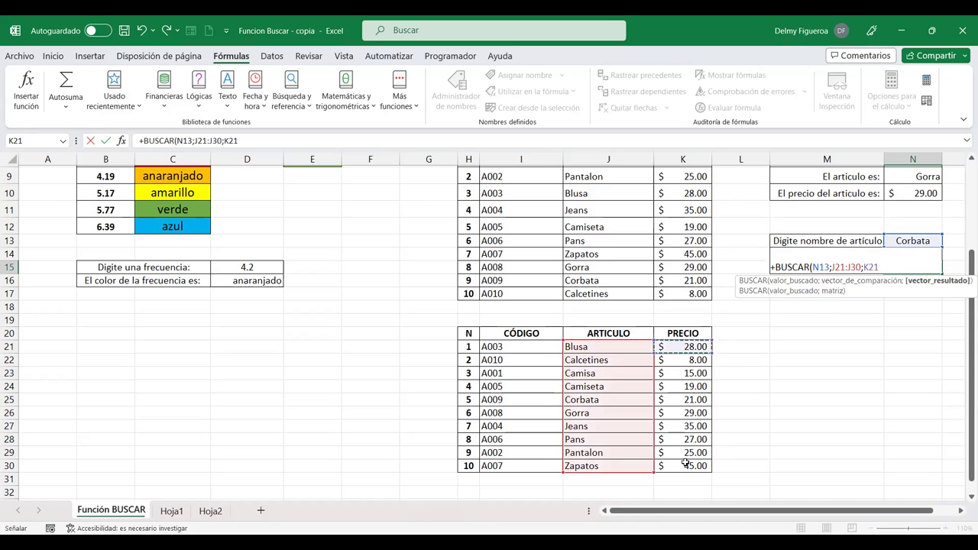
key(ctrl+shift+Down)
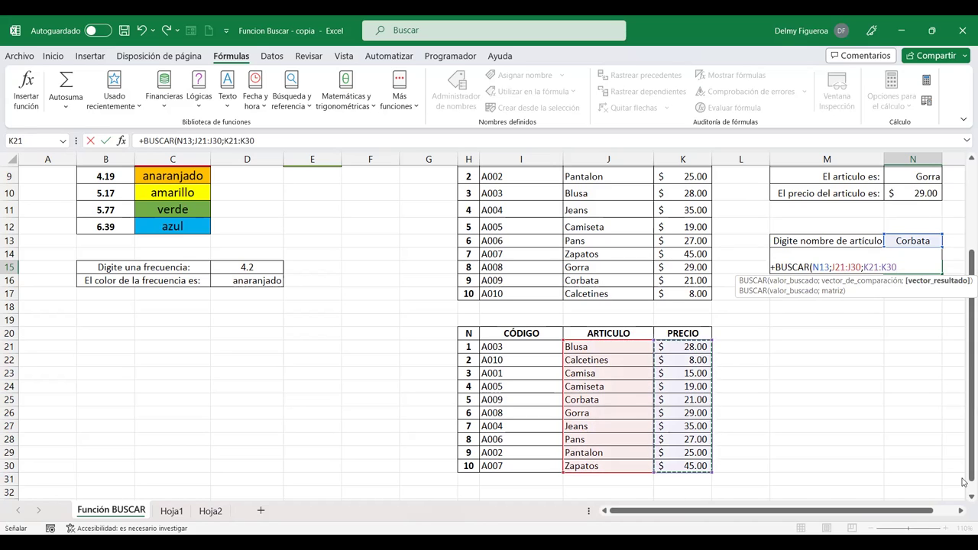
key(Return)
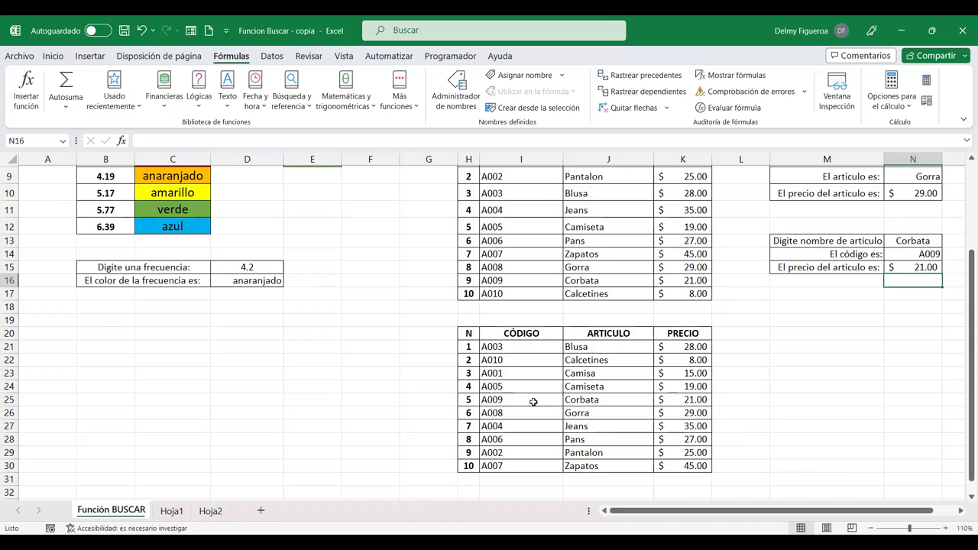
Check Corbata's code and price in the sorted table, then look up 'J' in N13.
click(529, 401)
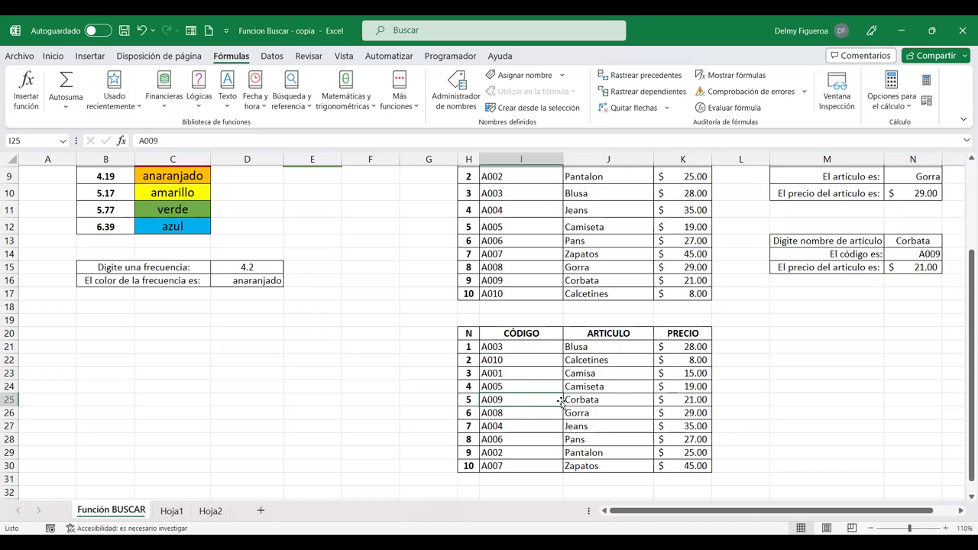
click(678, 398)
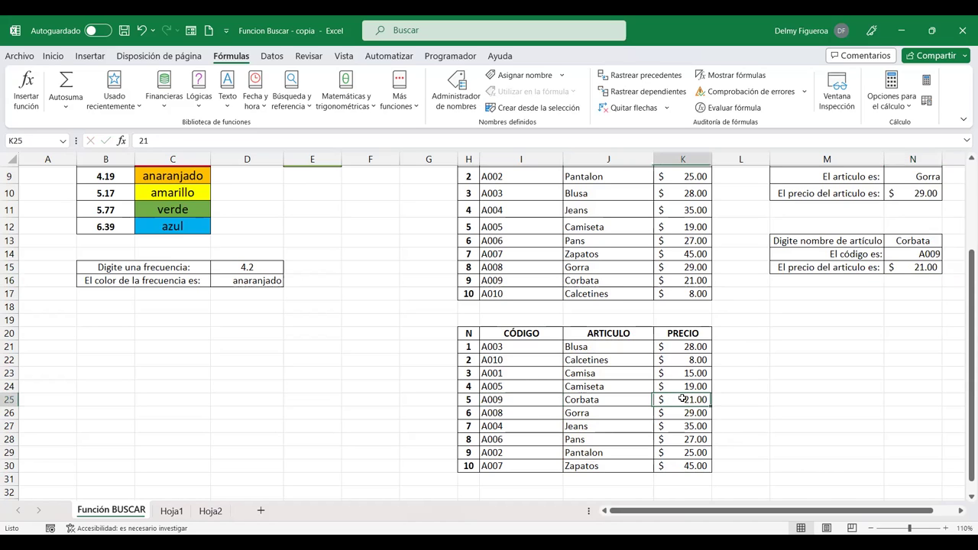
click(919, 242)
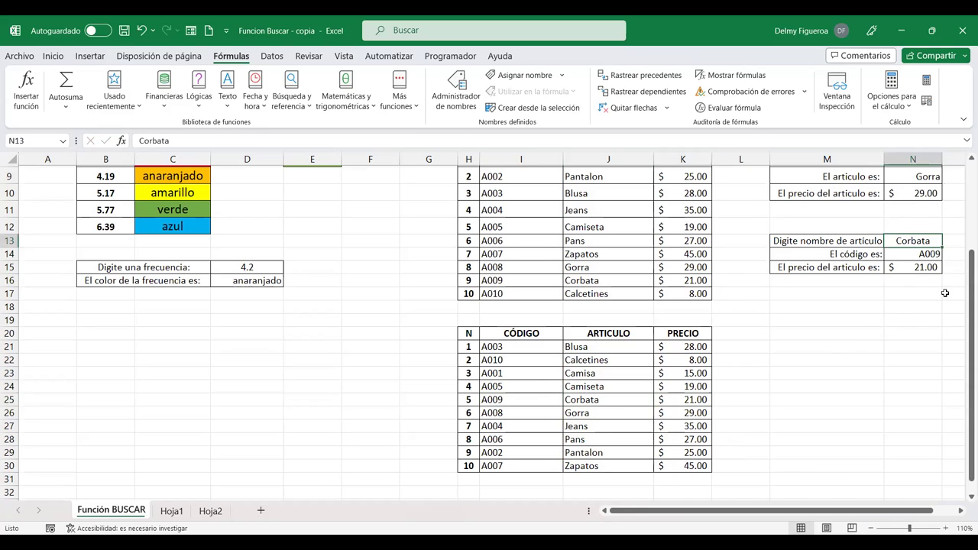
text(J)
key(Return)
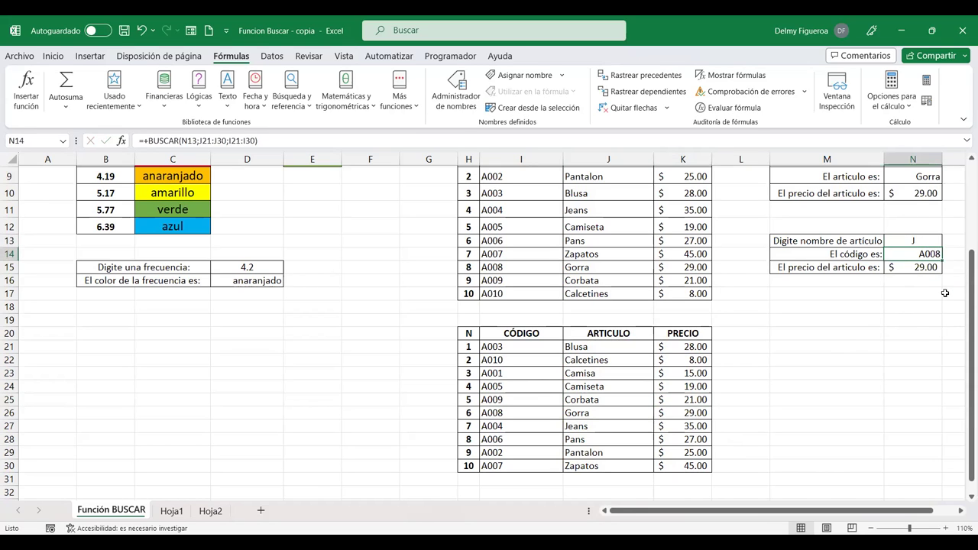
Look up Jeans (A004, $ 35.00), then Zapato (A002, 25.00) in N13.
key(Up)
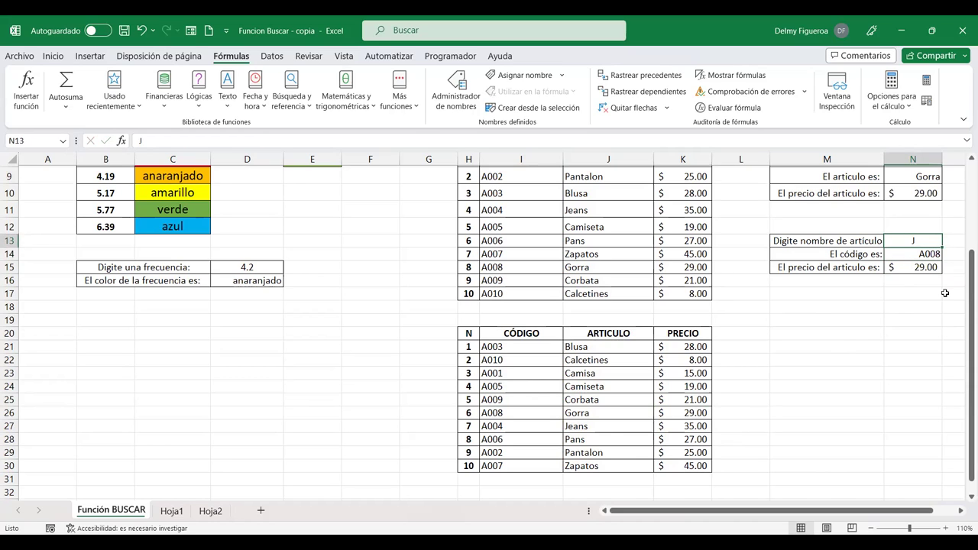
text(Jeans)
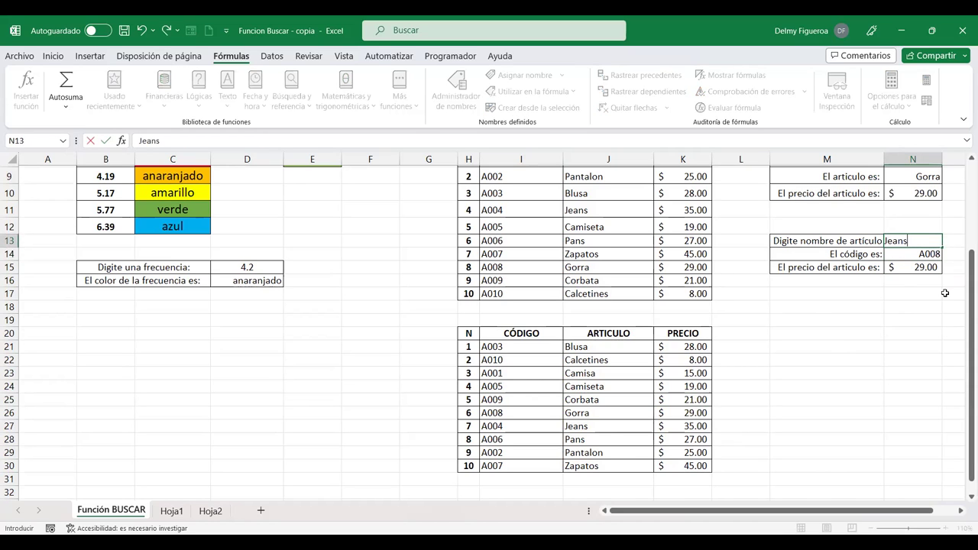
key(Return)
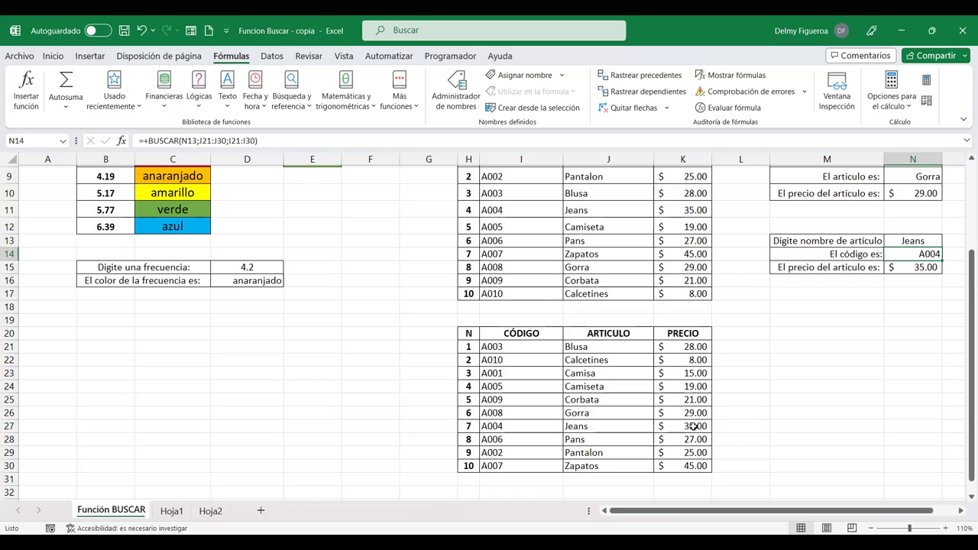
click(903, 243)
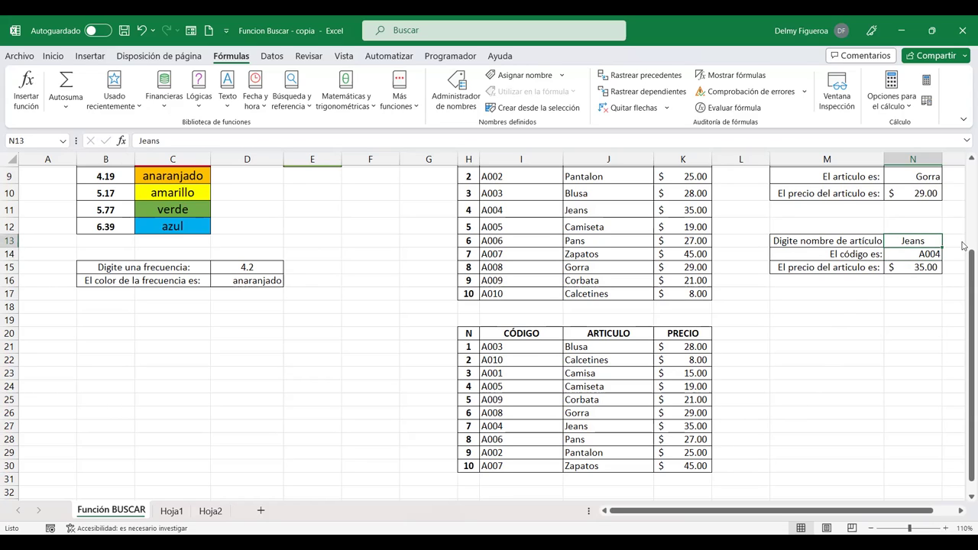
text(Zapato)
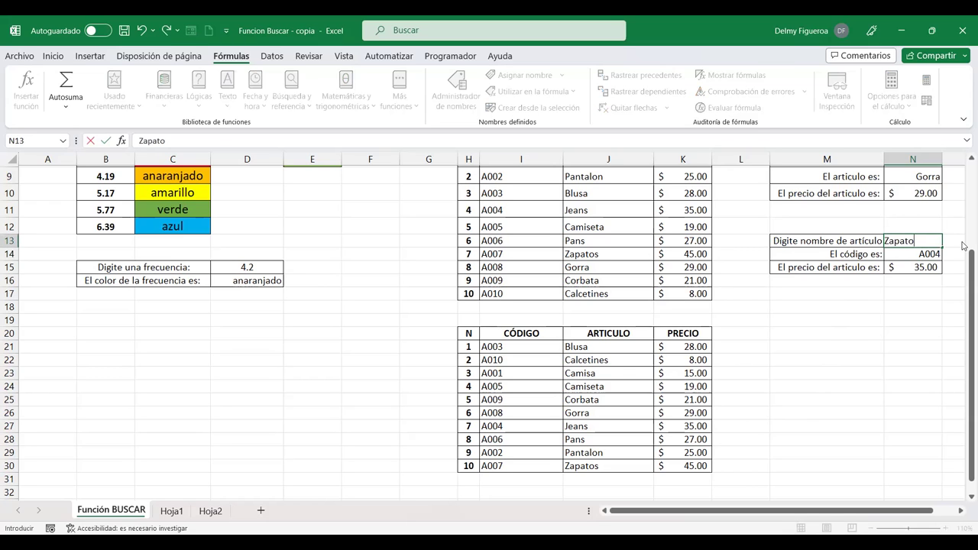
key(Return)
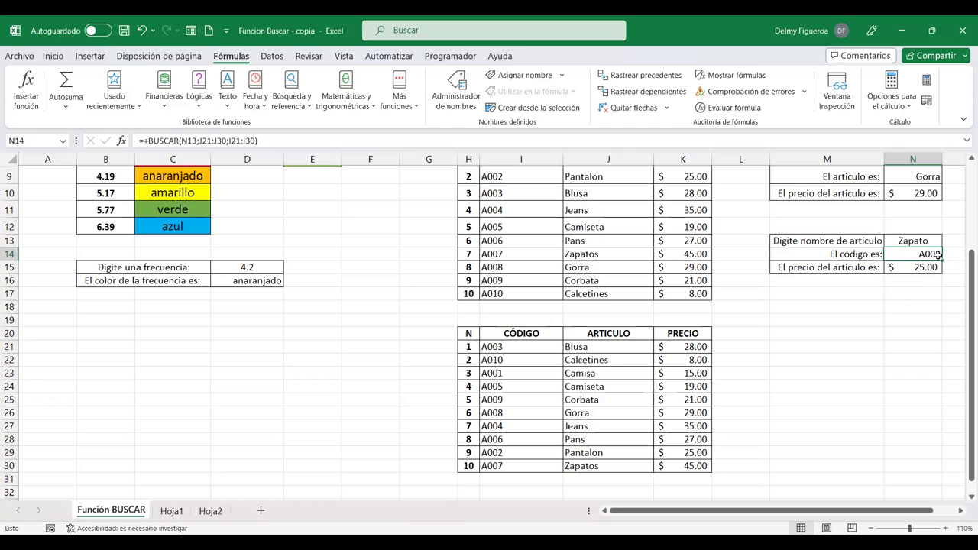
Change the article name in N13 from Zapato to Zapatos so lookups return A007 and 45.00.
scroll(534, 355, up, 1)
scroll(516, 264, up, 1)
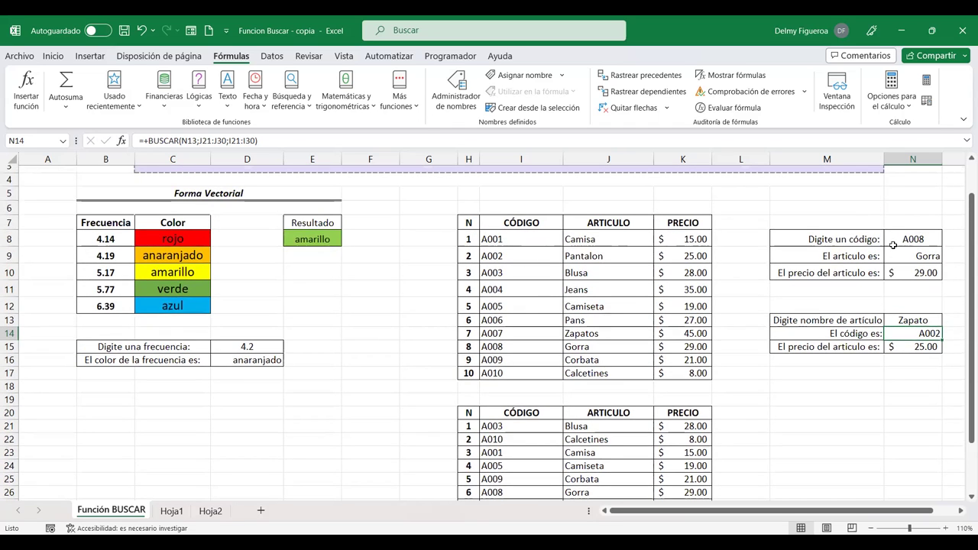
scroll(900, 255, down, 2)
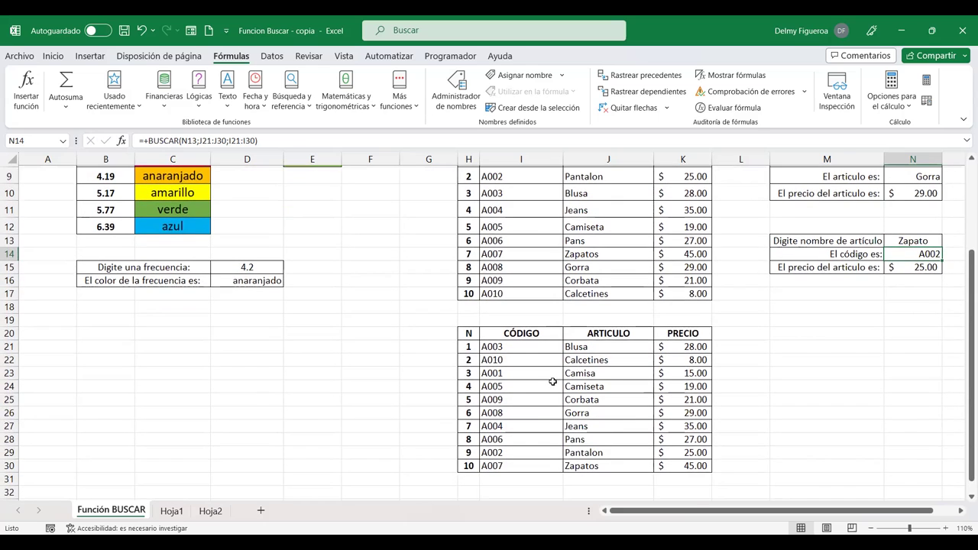
scroll(550, 373, down, 1)
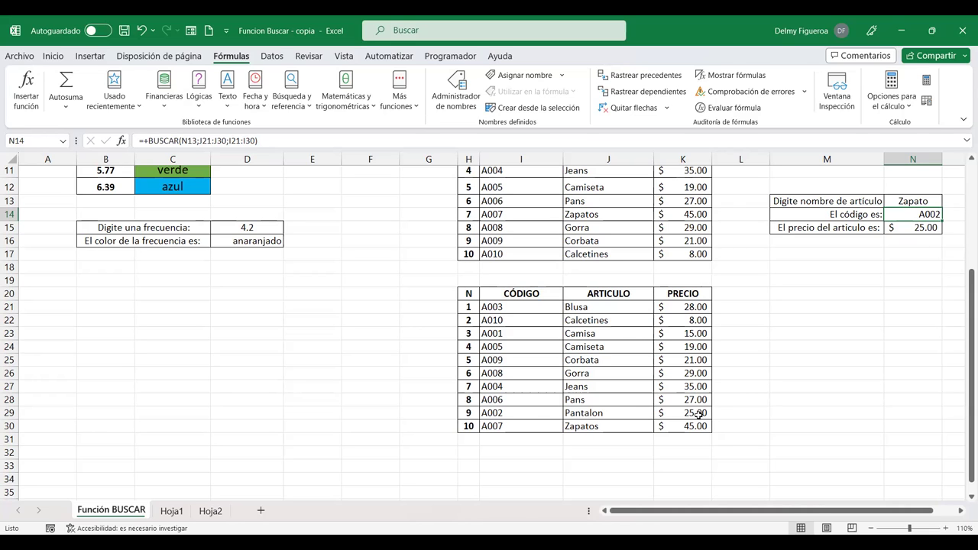
click(918, 200)
double_click(929, 200)
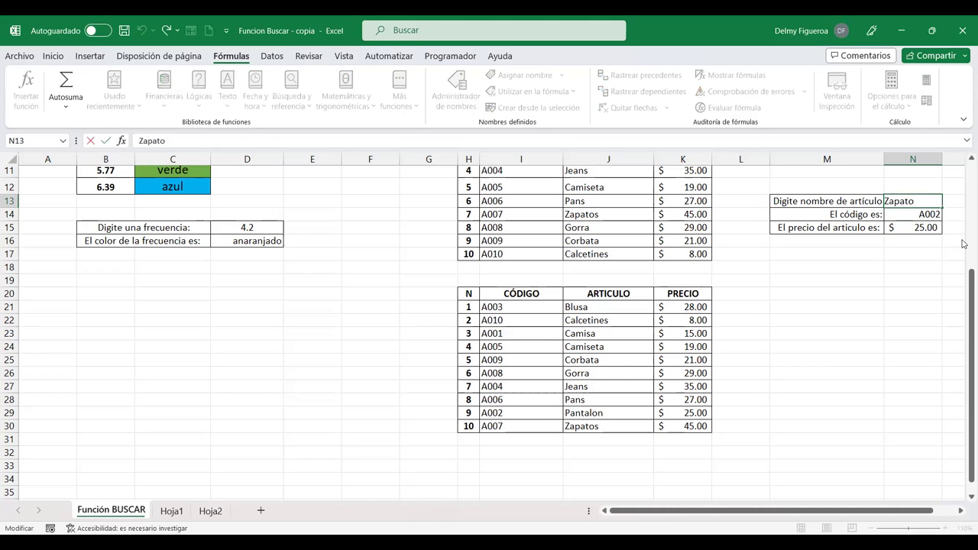
text(s)
key(Return)
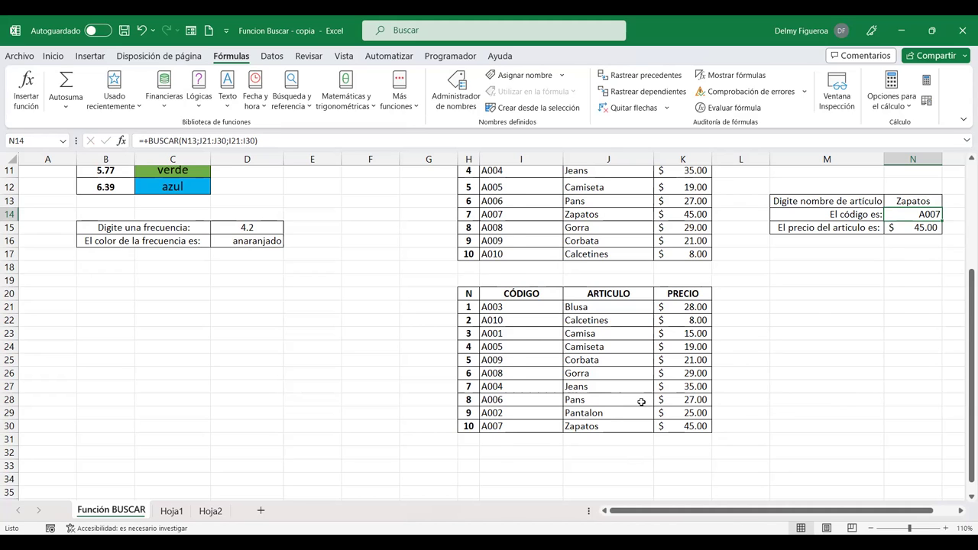
scroll(782, 275, up, 1)
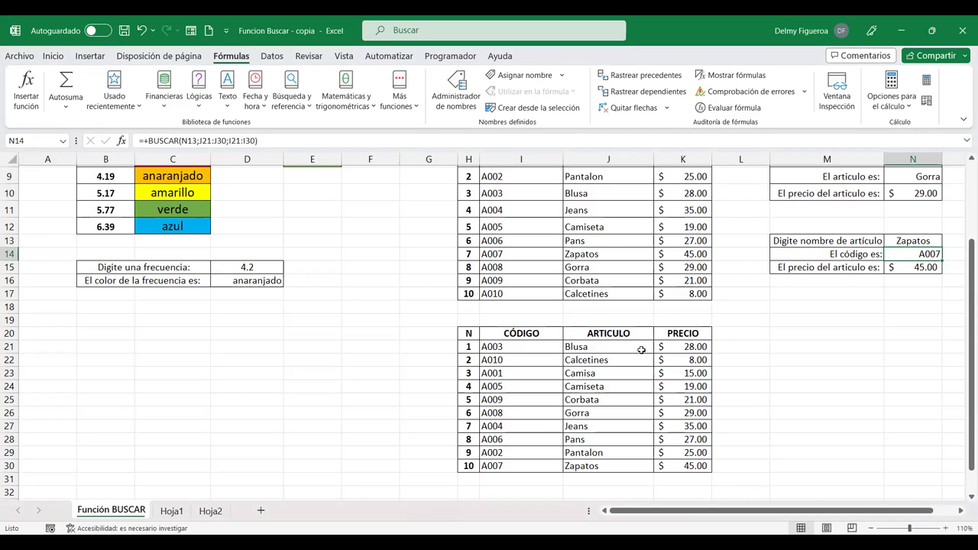
scroll(639, 347, down, 1)
scroll(528, 260, down, 1)
Copy the sorted product table H20:K30 and paste it at A34.
mouse_move(468, 254)
mouse_down()
mouse_move(690, 379)
mouse_move(690, 388)
mouse_up()
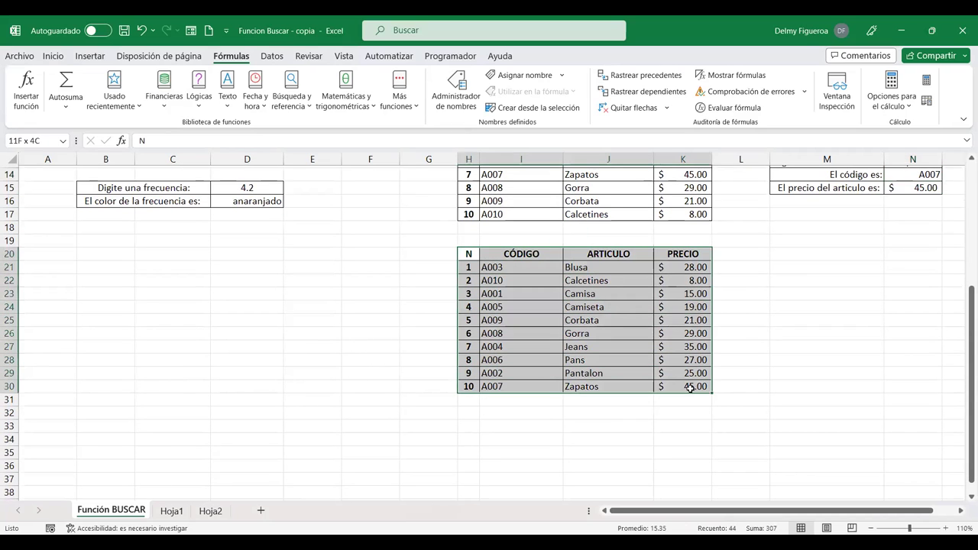
key(ctrl+c)
scroll(234, 441, down, 1)
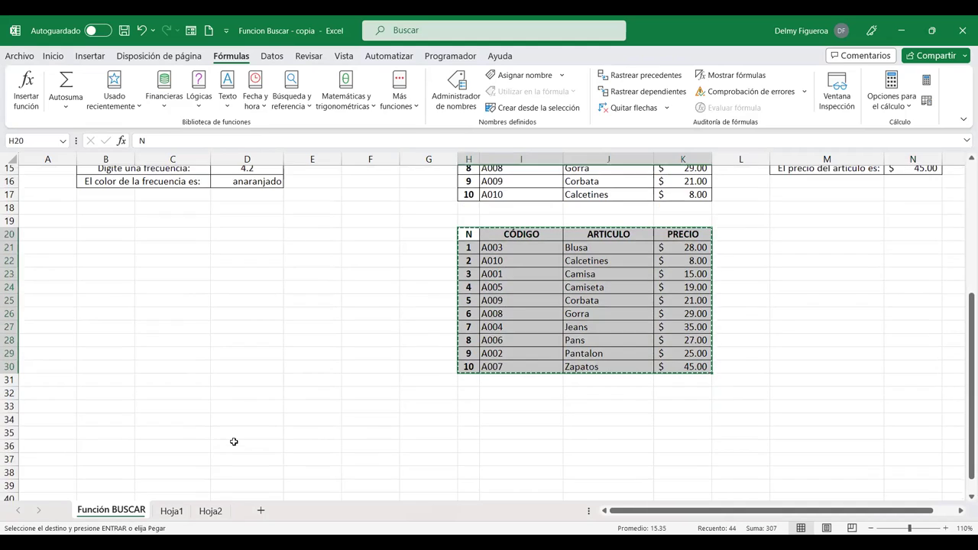
scroll(243, 397, down, 1)
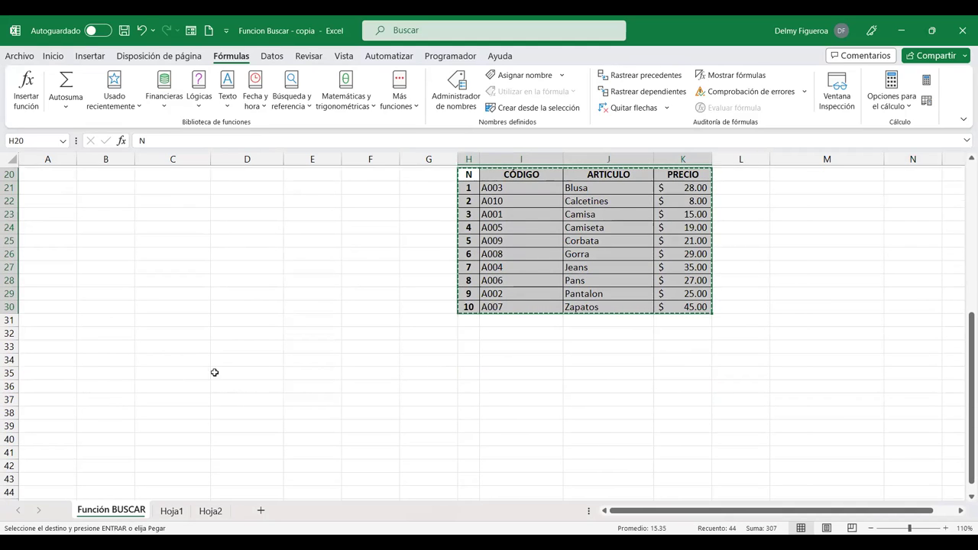
click(60, 359)
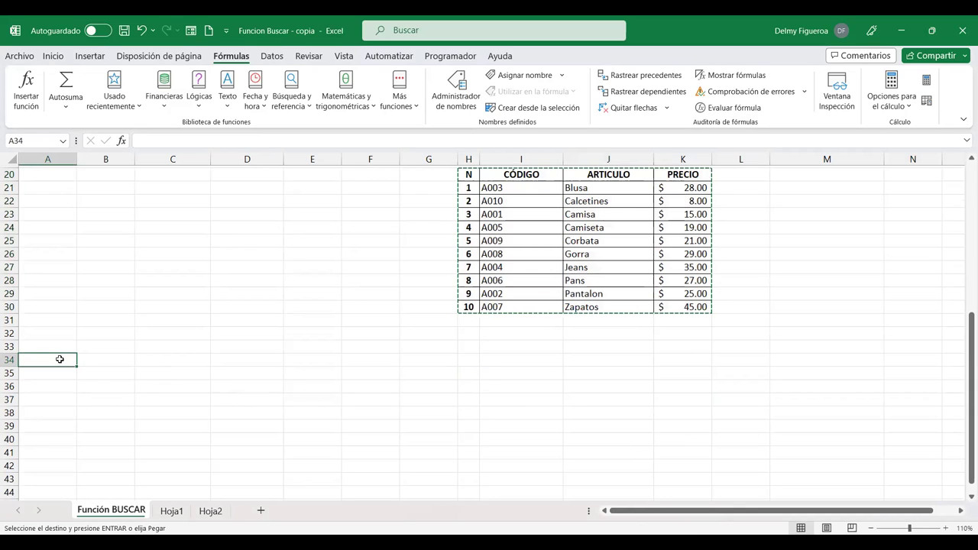
key(ctrl+v)
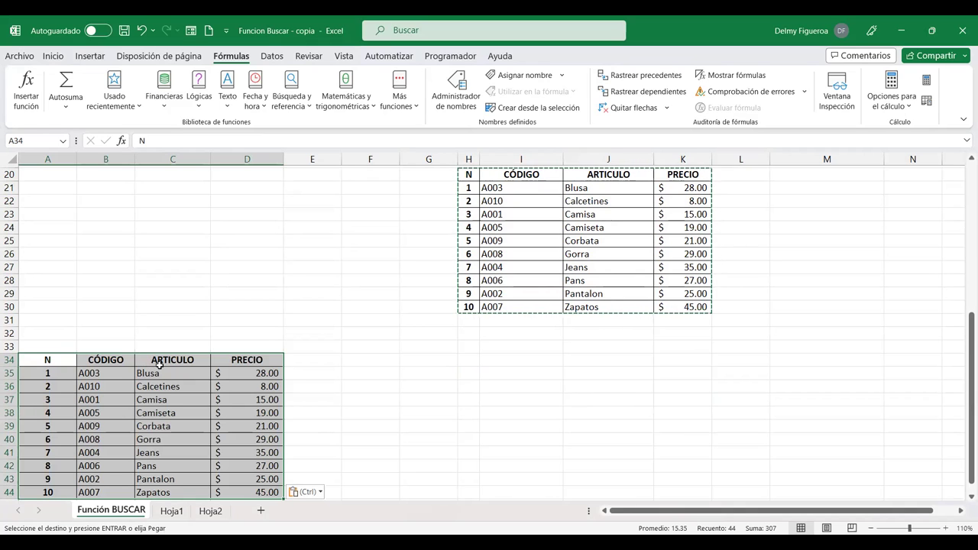
click(302, 366)
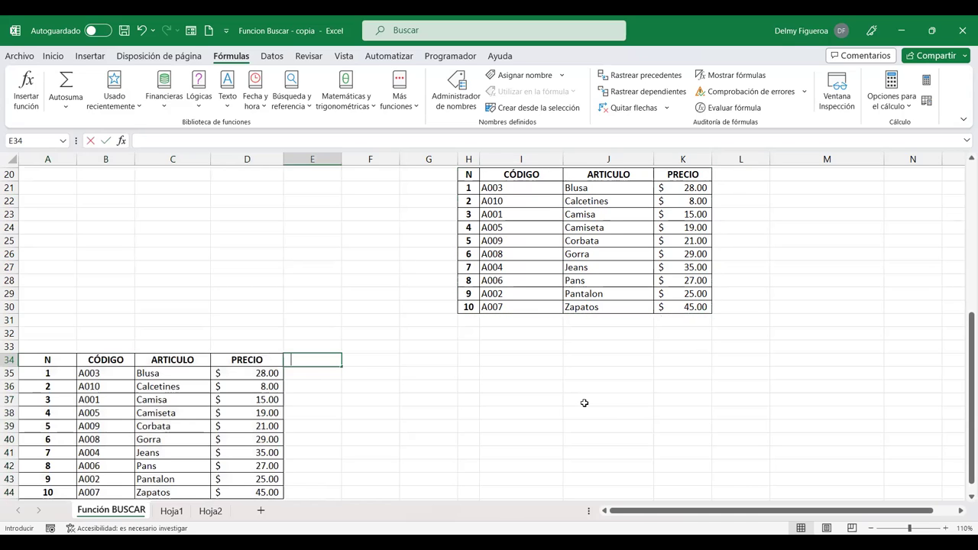
Add the headers CANTIDAD in E34 and MES in F34.
text(CANTIA)
key(BackSpace)
key(BackSpace)
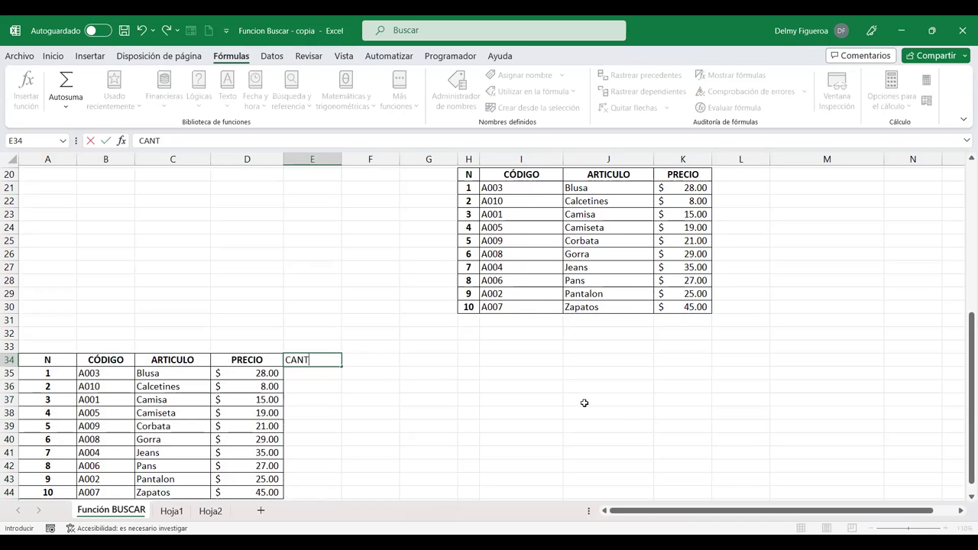
text(IDAD)
key(Return)
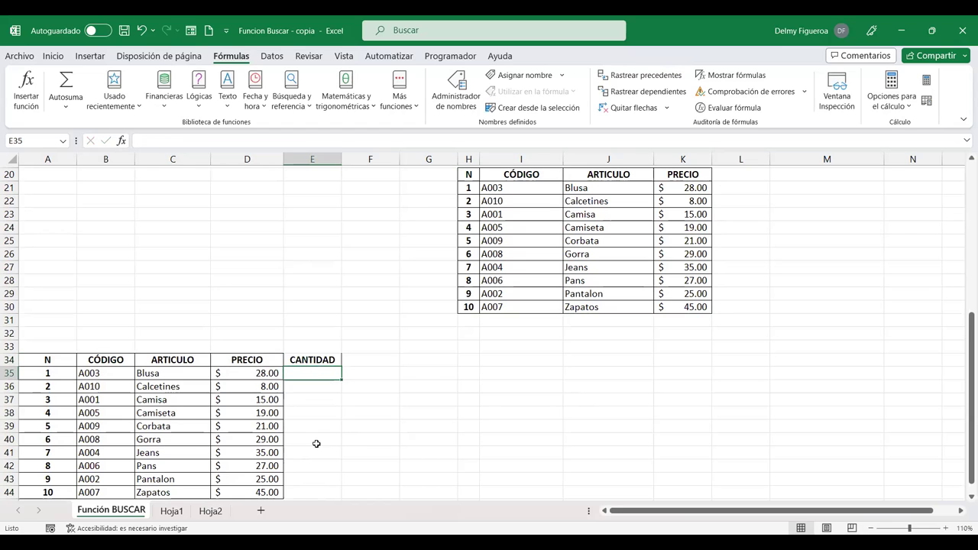
scroll(372, 439, down, 1)
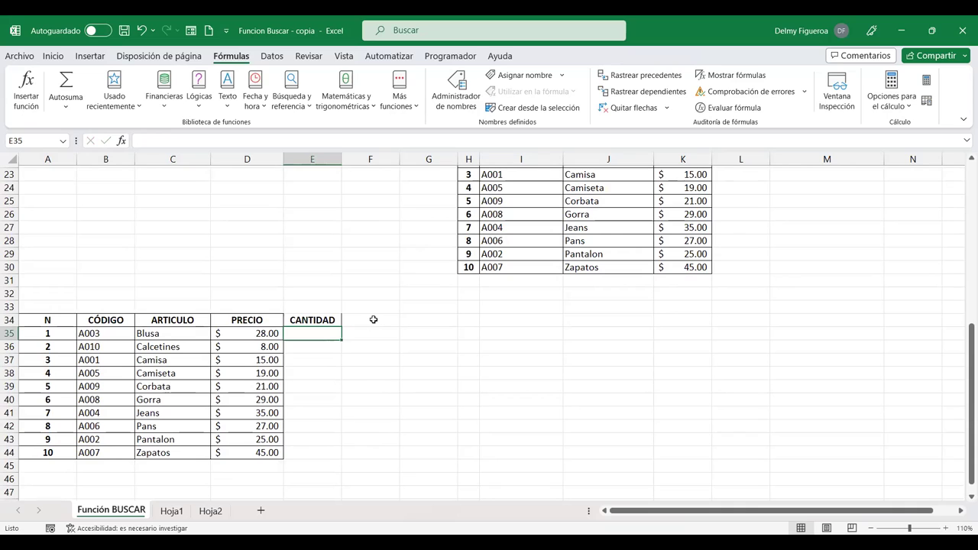
click(374, 319)
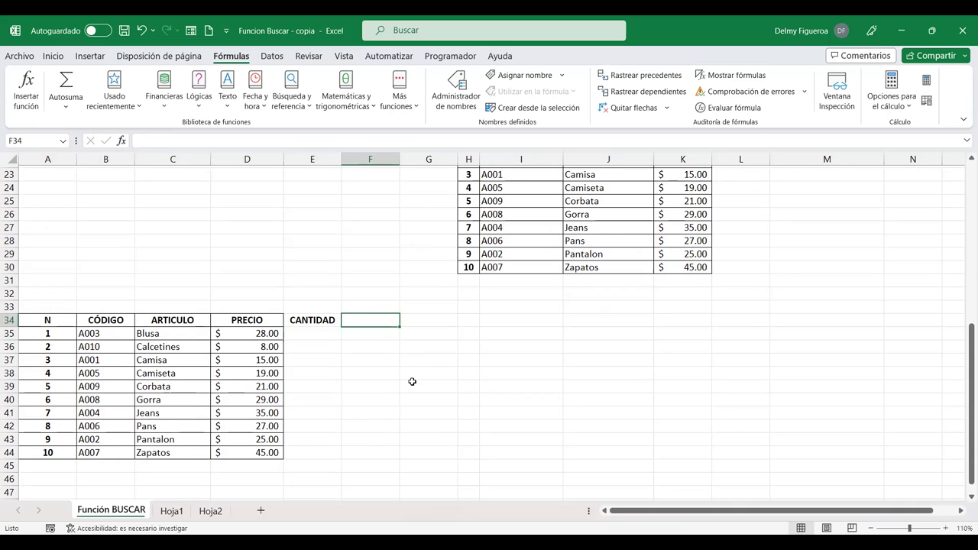
text(MES)
key(Return)
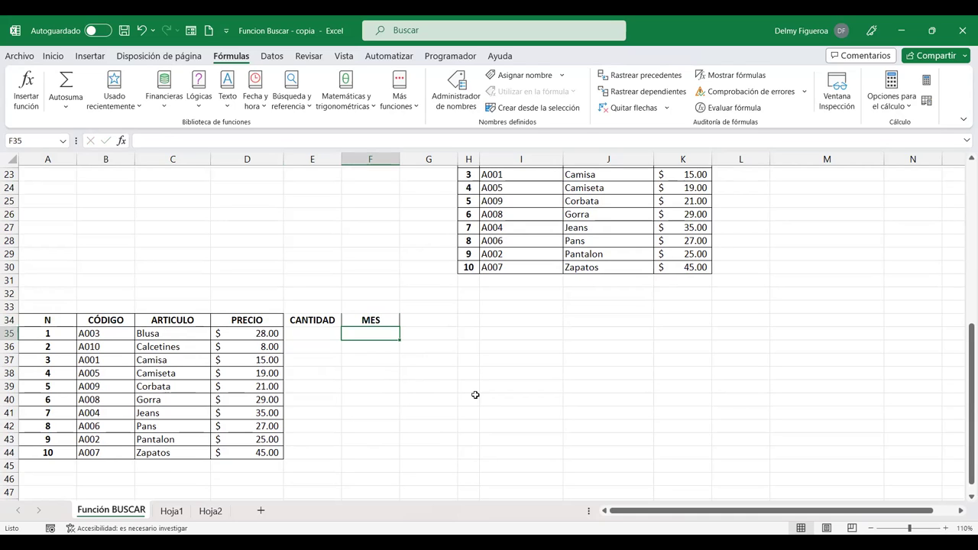
Enter the ten quantities 2, 5, 6, 7, 1, 9, 11, 5, 20, 3 in E35:E44.
click(313, 332)
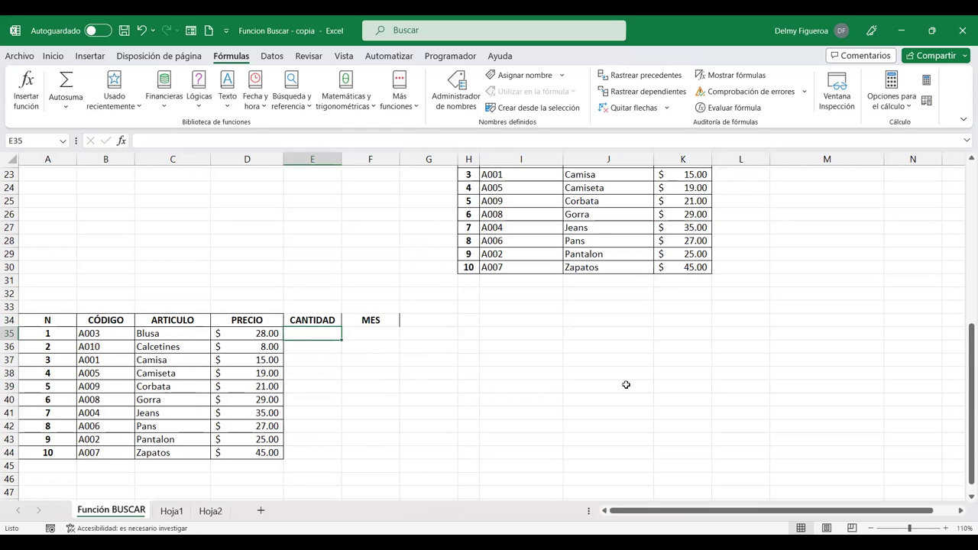
text(2 5 6 7 1)
key(Return)
text(9)
key(Return)
text(11)
key(Return)
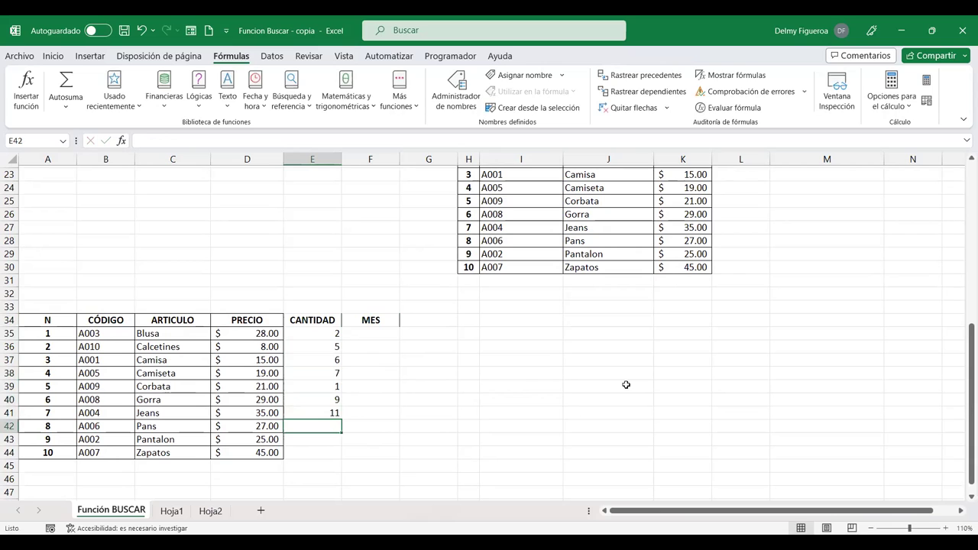
text(5)
key(Return)
text(20)
key(Return)
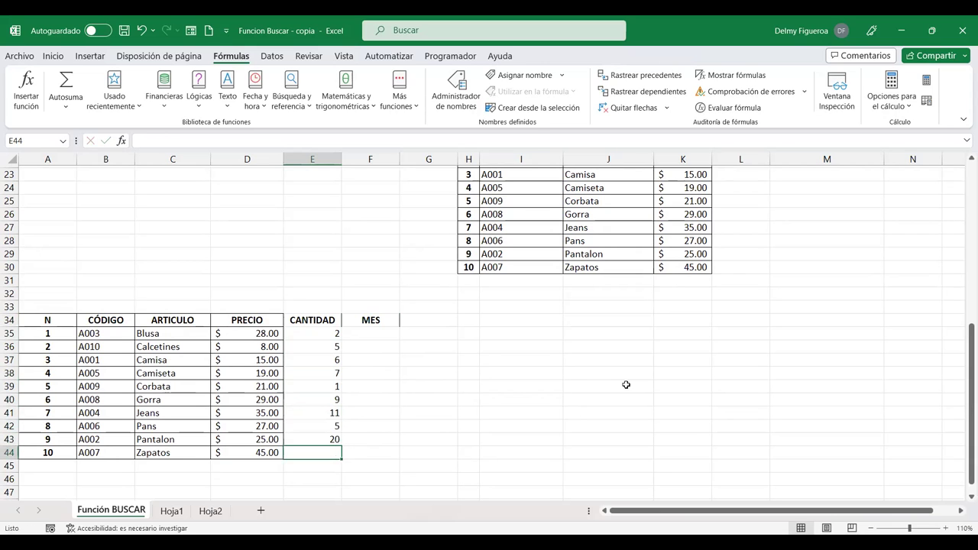
text(3)
key(Return)
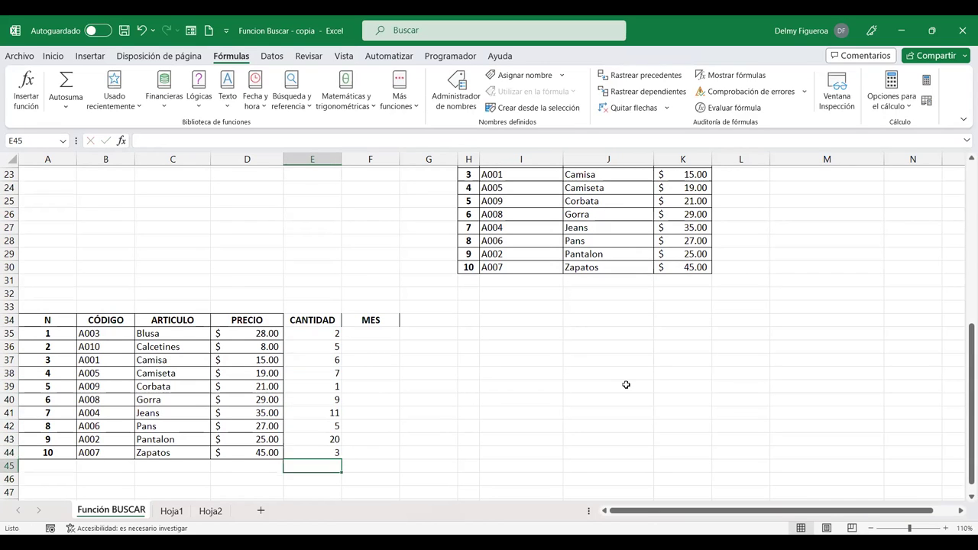
Enter the months Enero, Marzo, Abril, Julio and Diciembre in F35:F39.
key(Up)
key(Right)
key(Up)
key(Up)
key(Up)
key(Up)
key(Up)
key(Up)
key(Up)
key(Up)
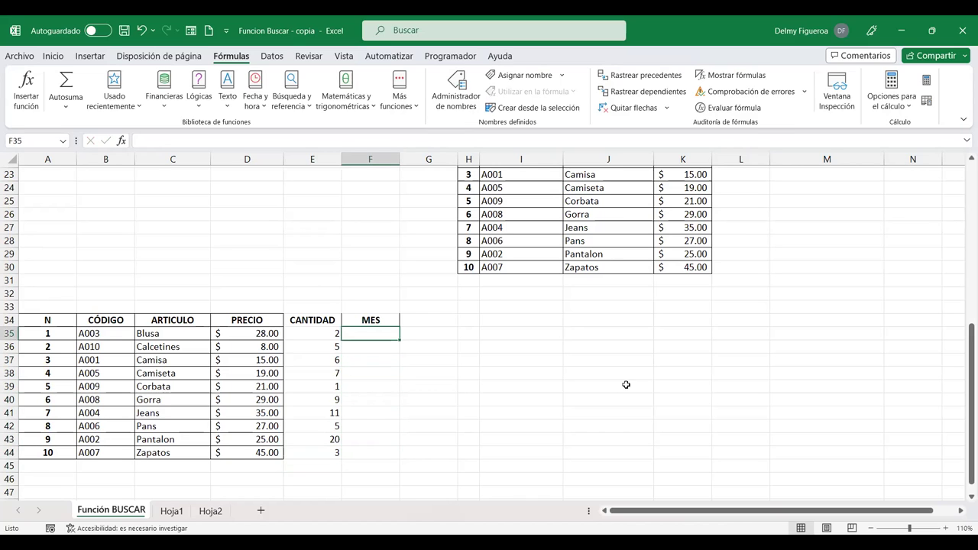
text(E)
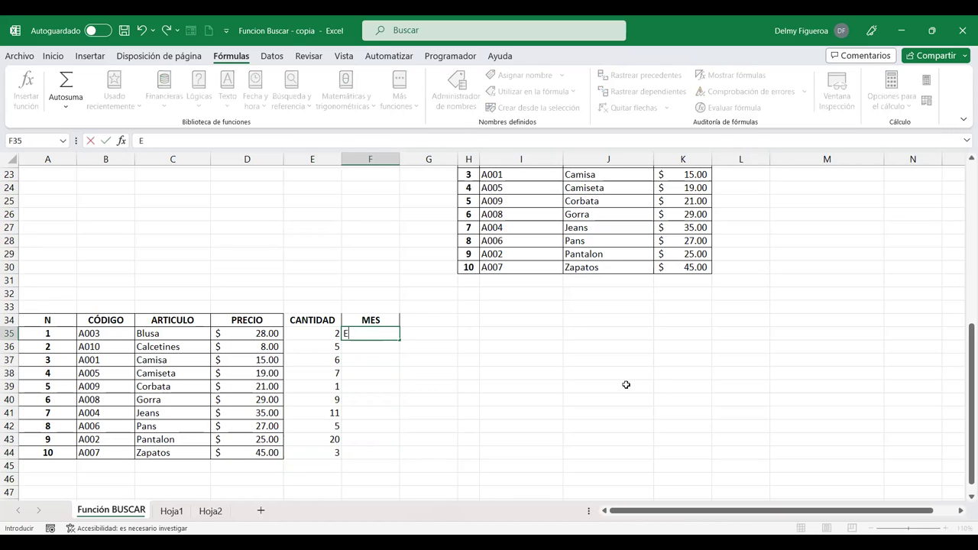
text(nero)
key(Return)
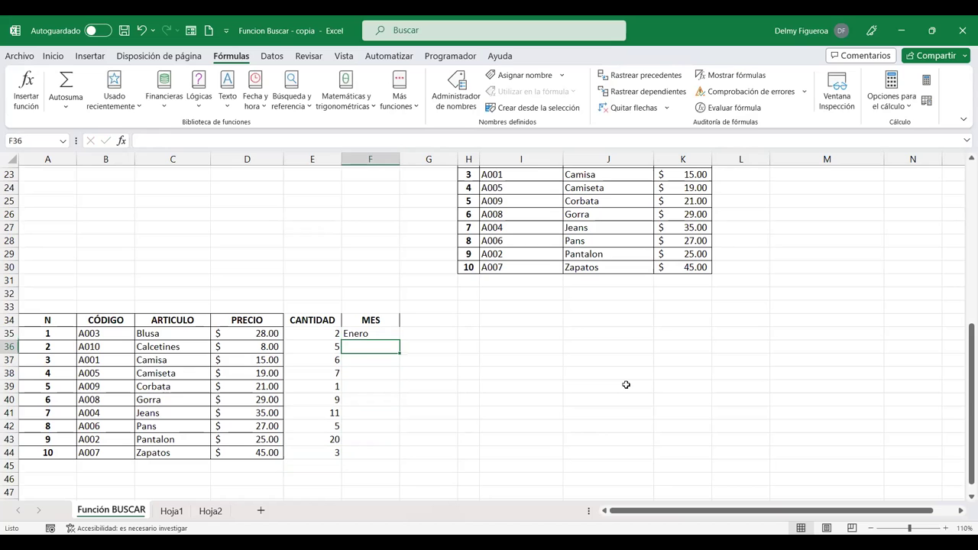
text(Marzo)
key(Return)
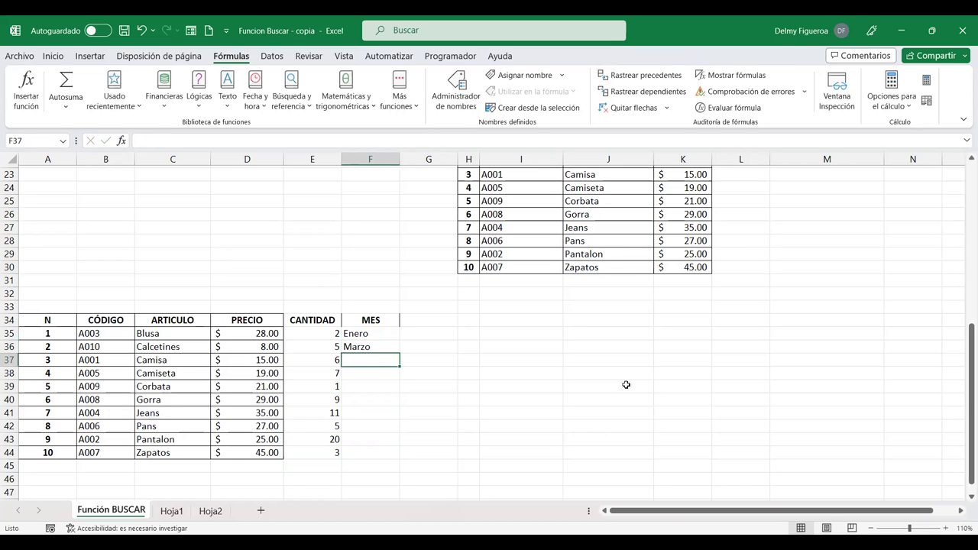
text(Abril)
key(Return)
text(Jul)
key(BackSpace)
text(io)
key(Return)
text(Diciembre)
key(Return)
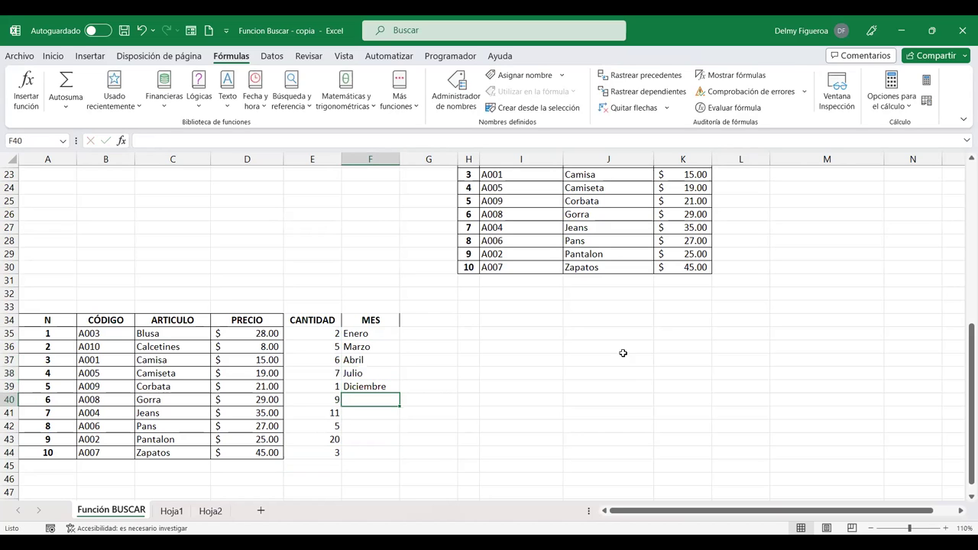
Repeat the five months down to F44 and center the quantities in E35:E44.
click(382, 333)
drag(381, 355, 394, 458)
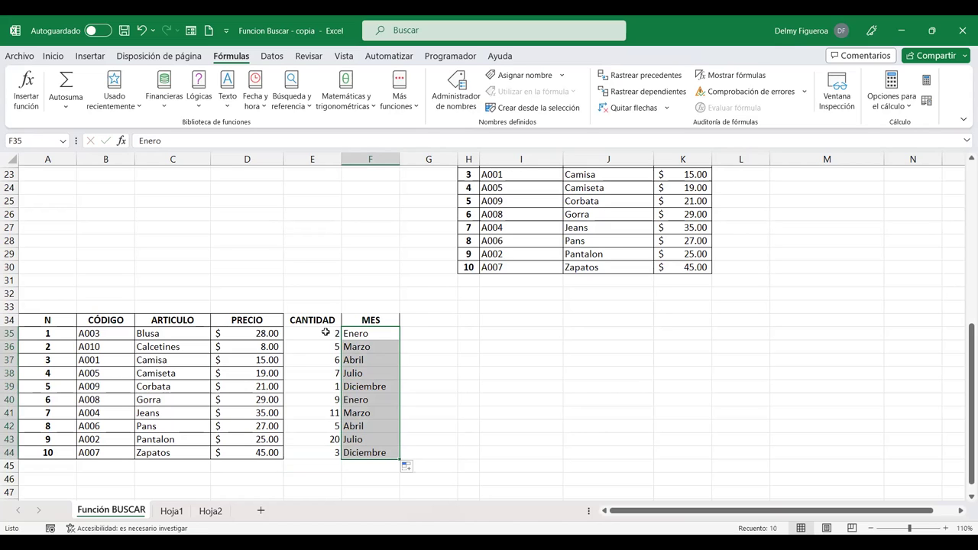
drag(325, 332, 329, 451)
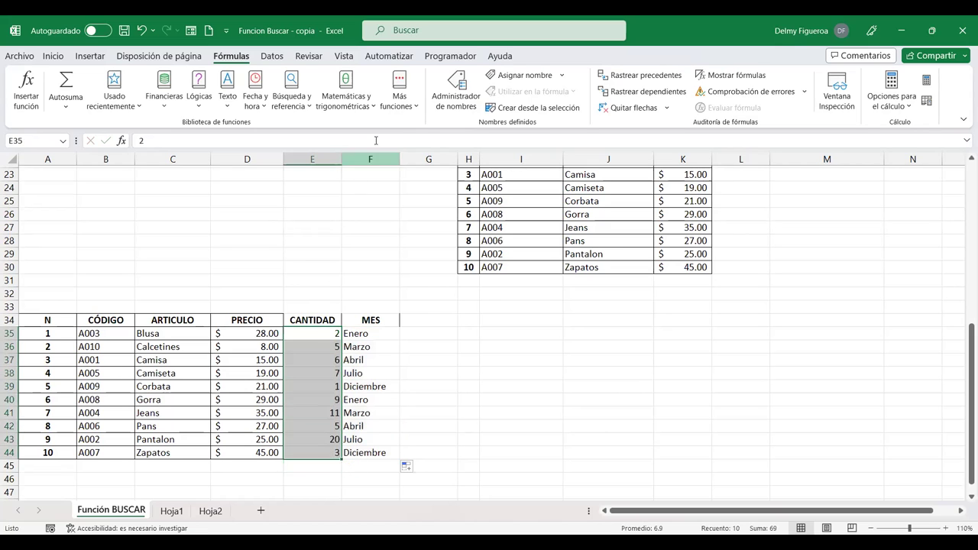
click(60, 57)
click(249, 101)
Apply all borders to the CANTIDAD and MES columns E34:F44.
drag(310, 321, 370, 359)
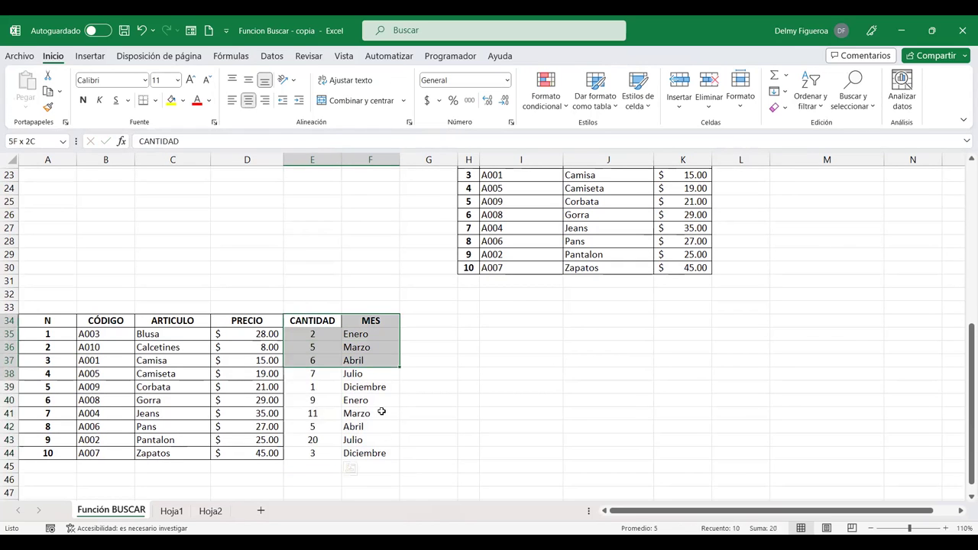
drag(382, 412, 370, 454)
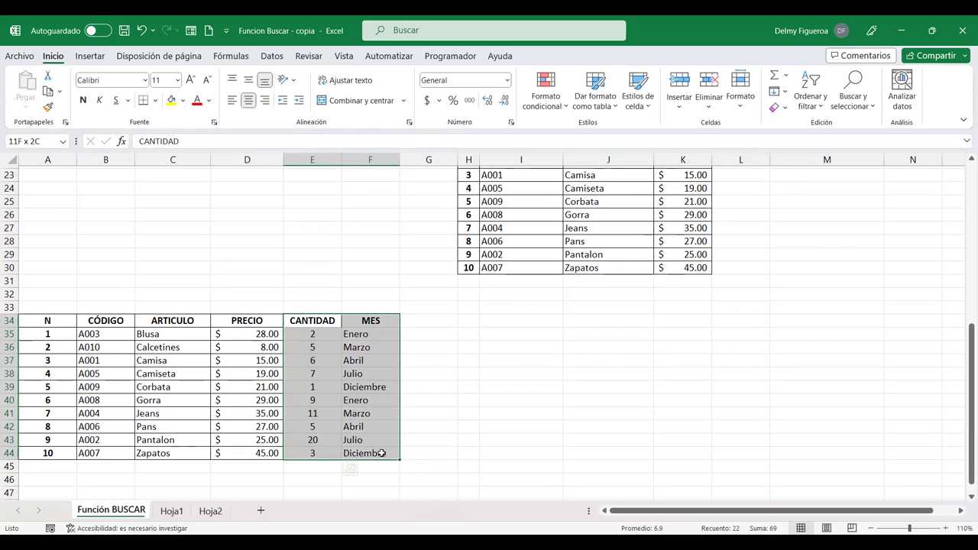
click(155, 102)
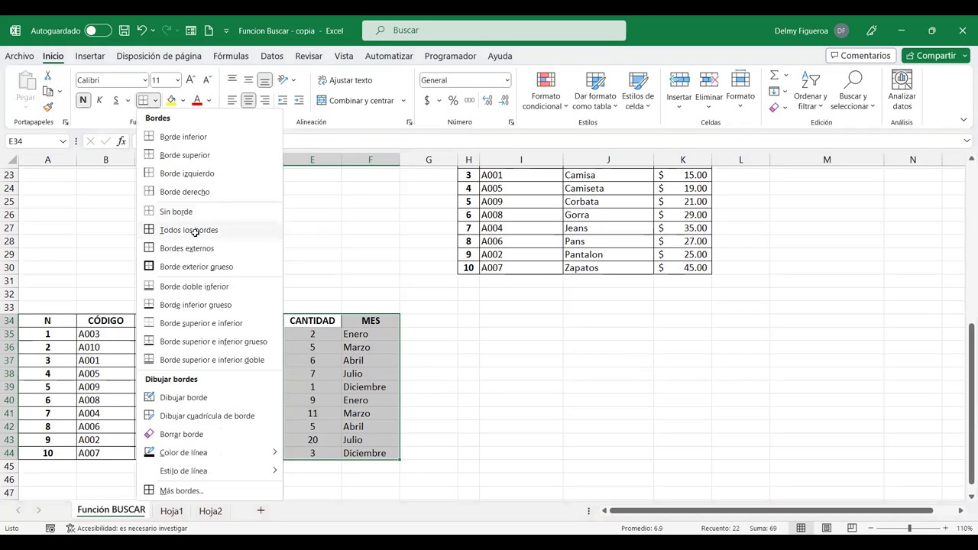
click(195, 232)
click(408, 332)
click(409, 319)
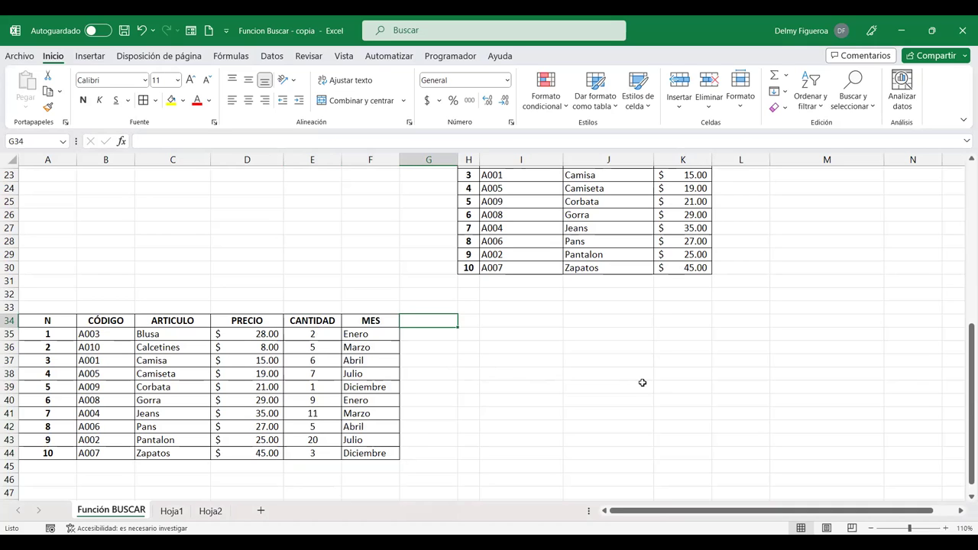
Add the TOTAL header in G34 and border the cells G34:G44.
text(TOTAL)
key(Return)
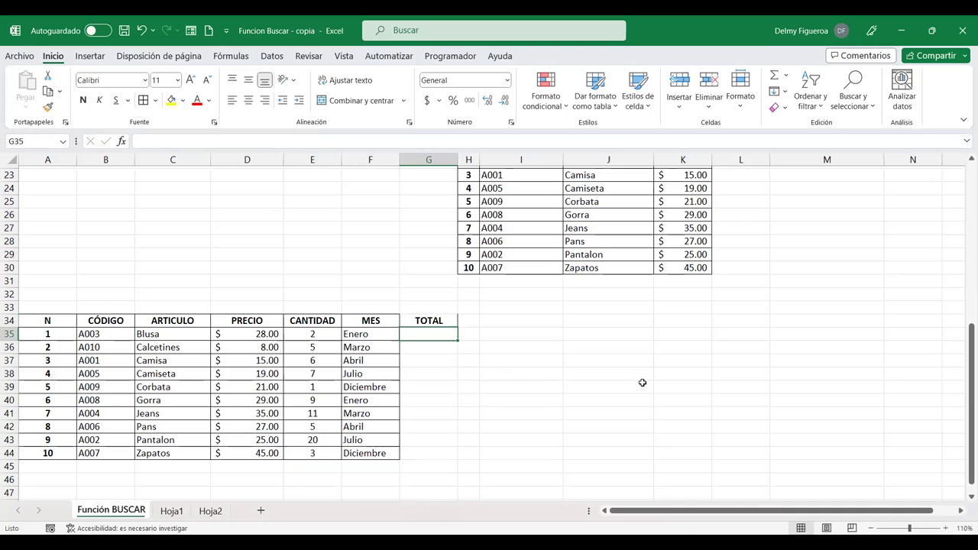
mouse_move(419, 324)
mouse_down()
mouse_move(420, 462)
mouse_move(420, 452)
mouse_up()
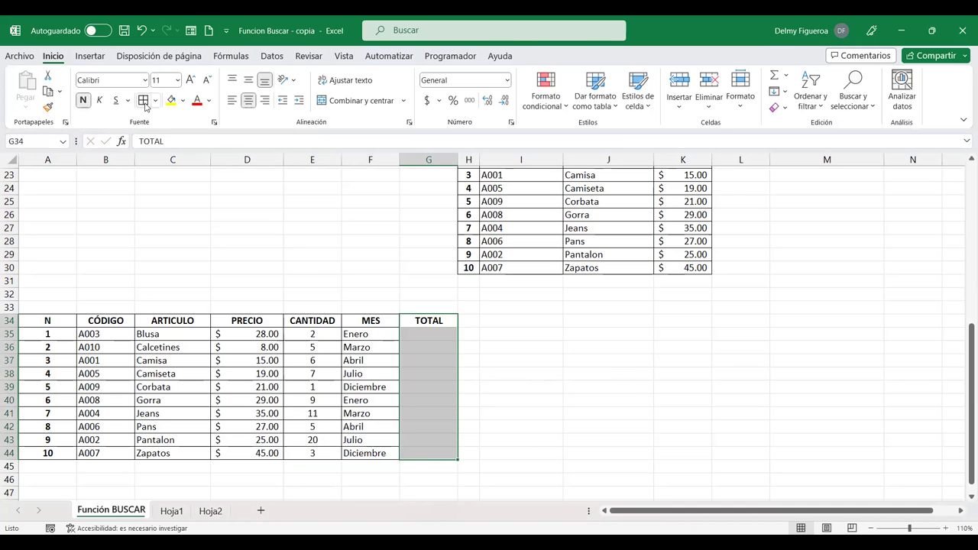
drag(428, 334, 428, 360)
Enter =+E35*D35 in G35 and fill it down to G44.
click(427, 334)
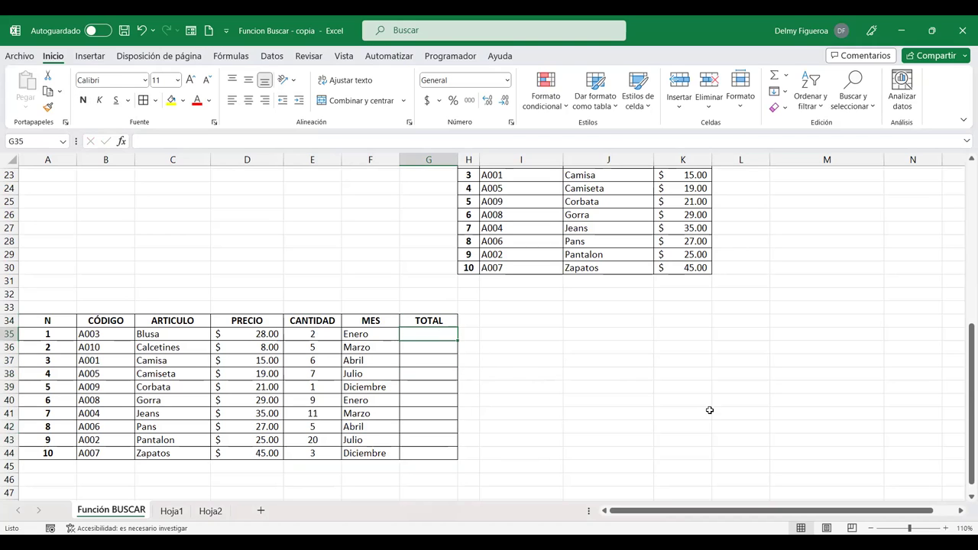
text(+)
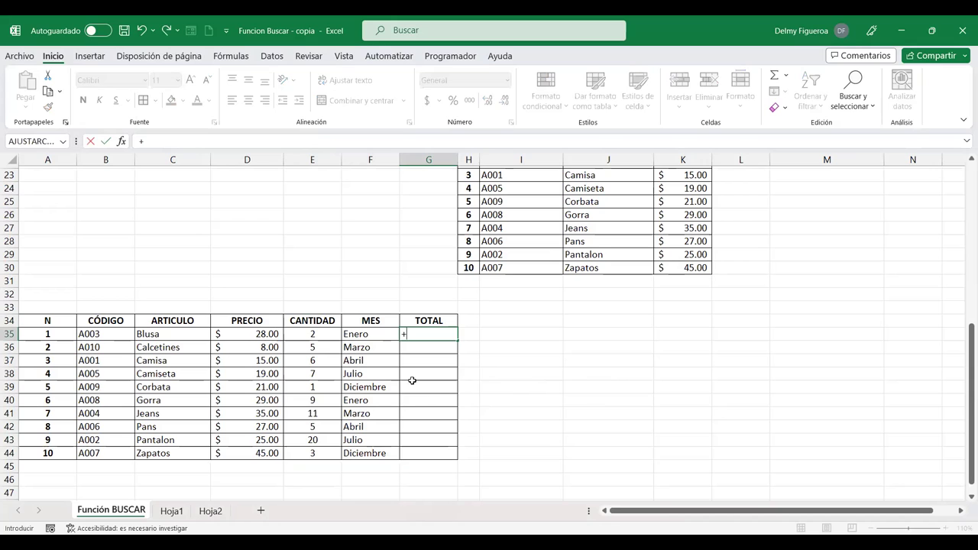
click(311, 334)
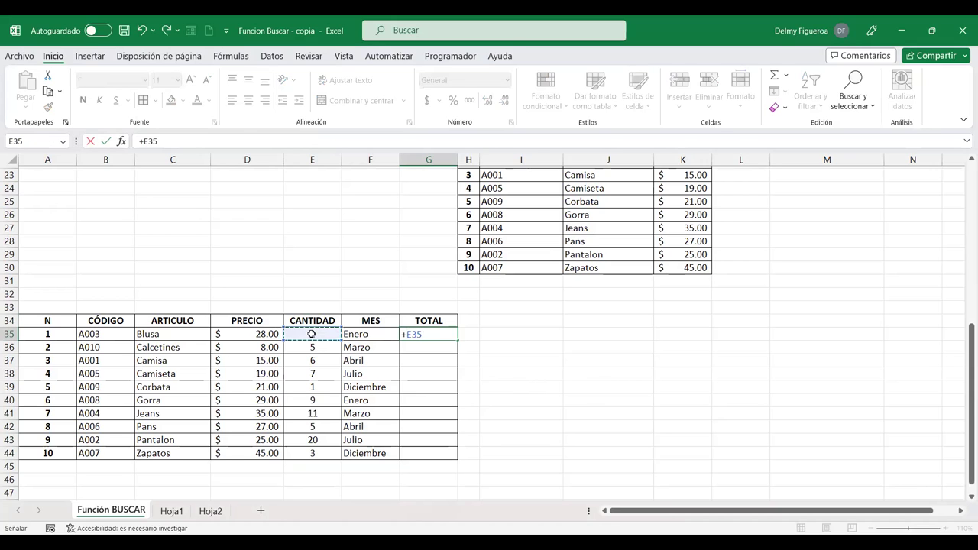
text(*)
click(255, 336)
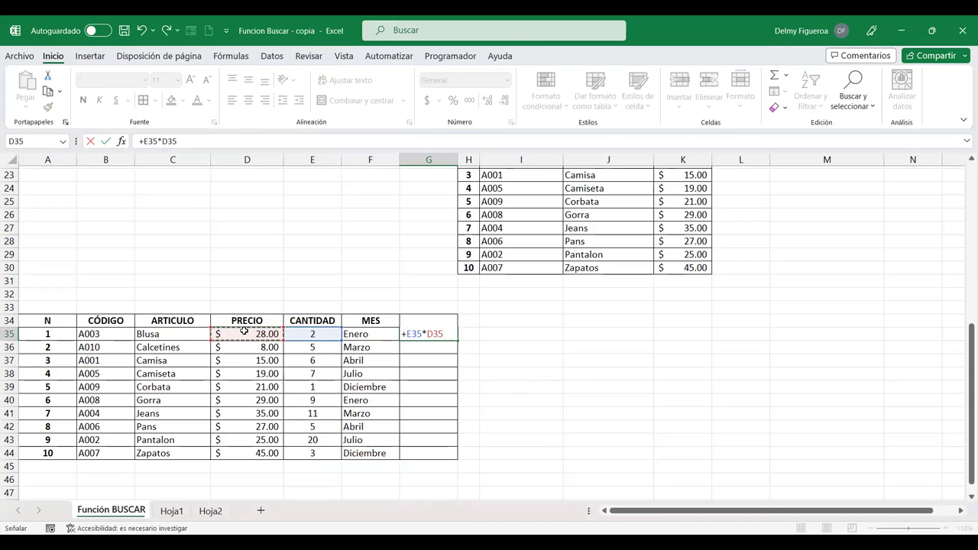
key(Return)
text(TOTAL)
click(438, 327)
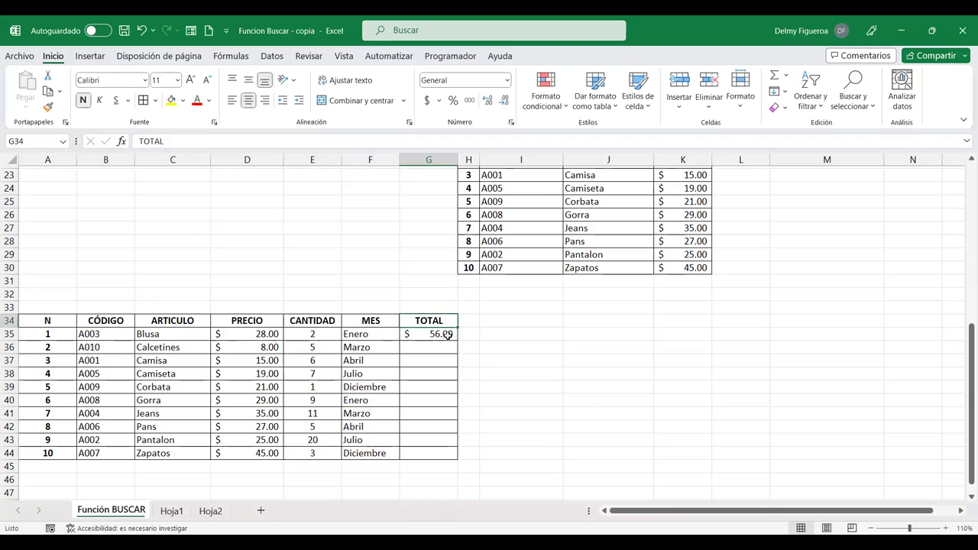
click(449, 338)
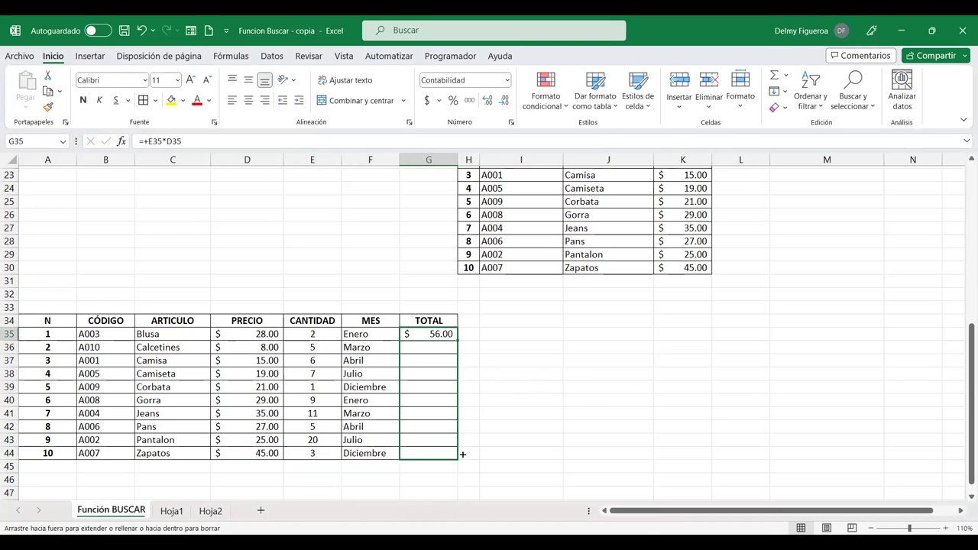
drag(459, 408, 460, 454)
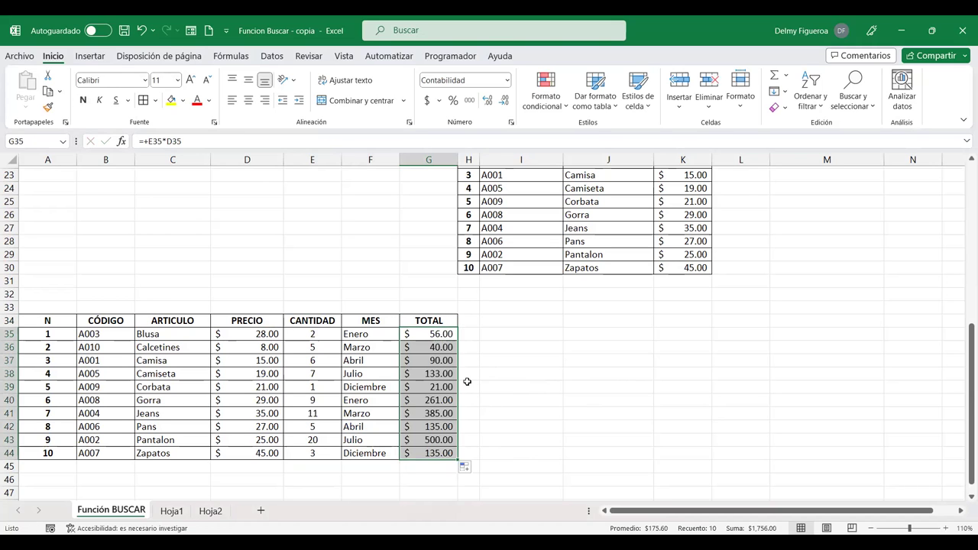
click(443, 331)
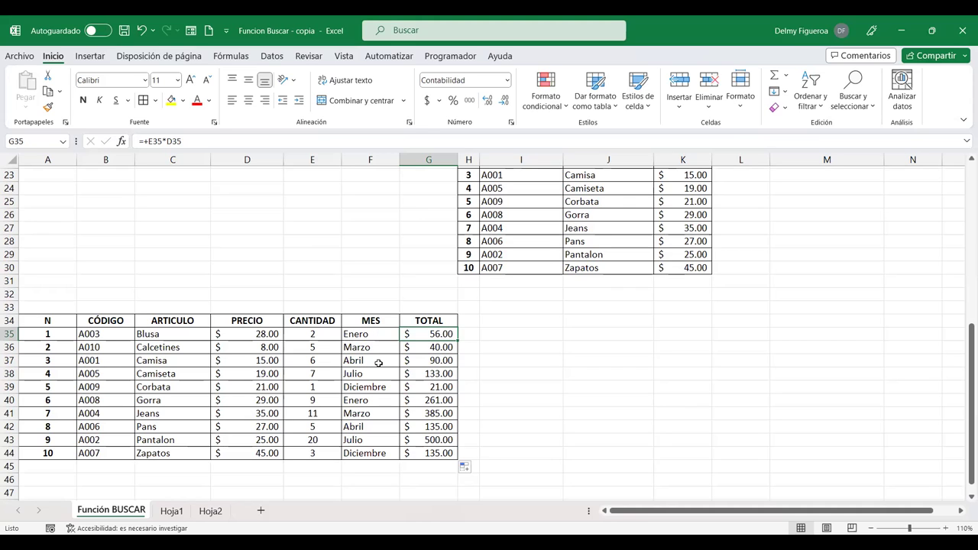
Copy the article-lookup block M13:N15 and paste it at J34.
click(370, 334)
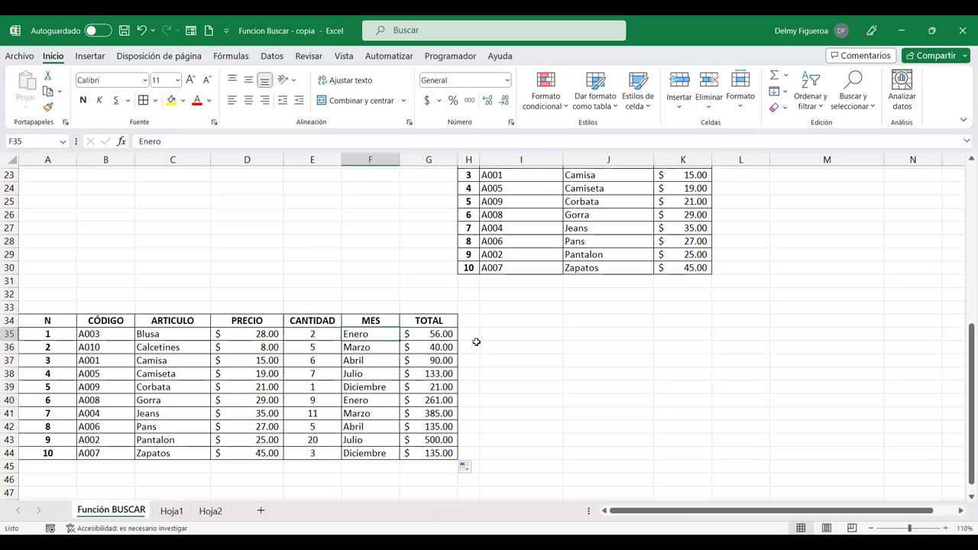
click(504, 338)
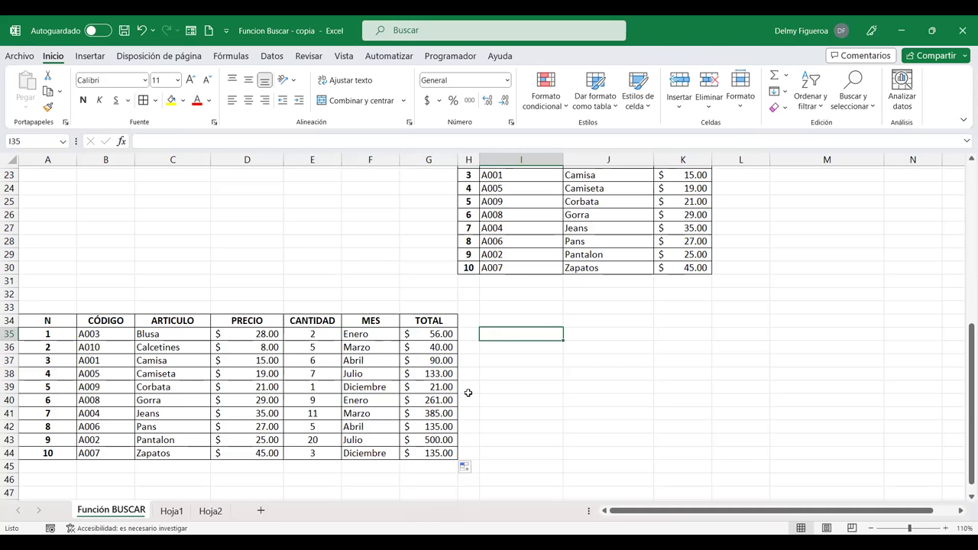
scroll(621, 365, up, 2)
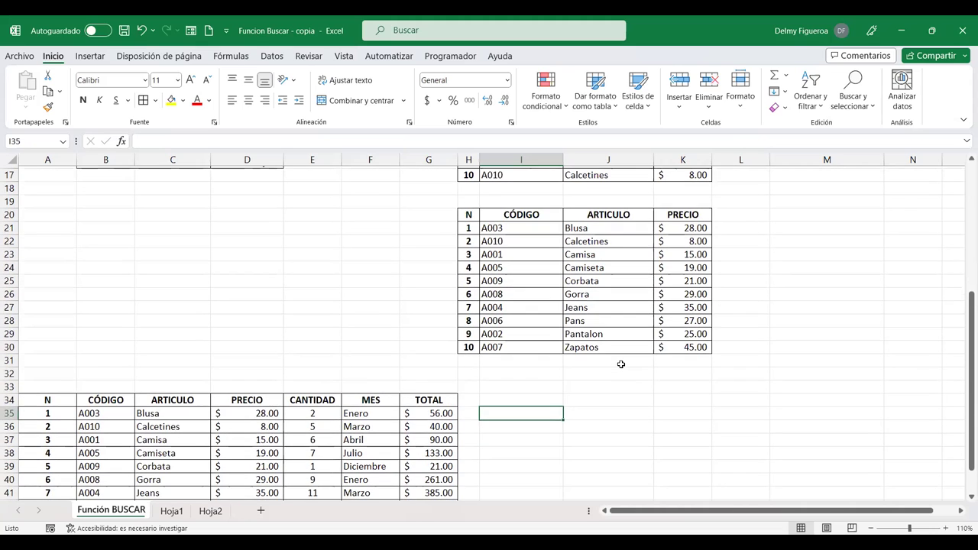
scroll(621, 365, up, 2)
scroll(815, 244, up, 2)
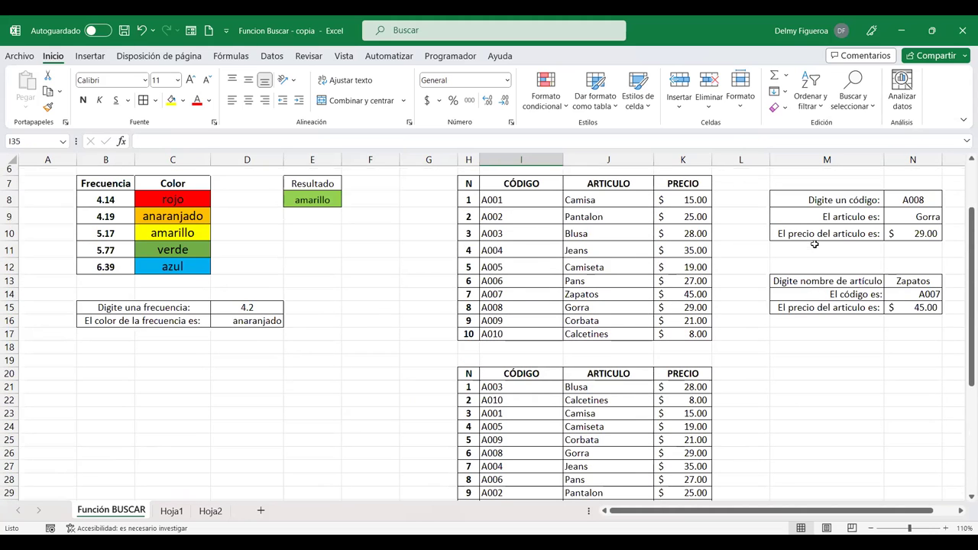
drag(821, 280, 911, 305)
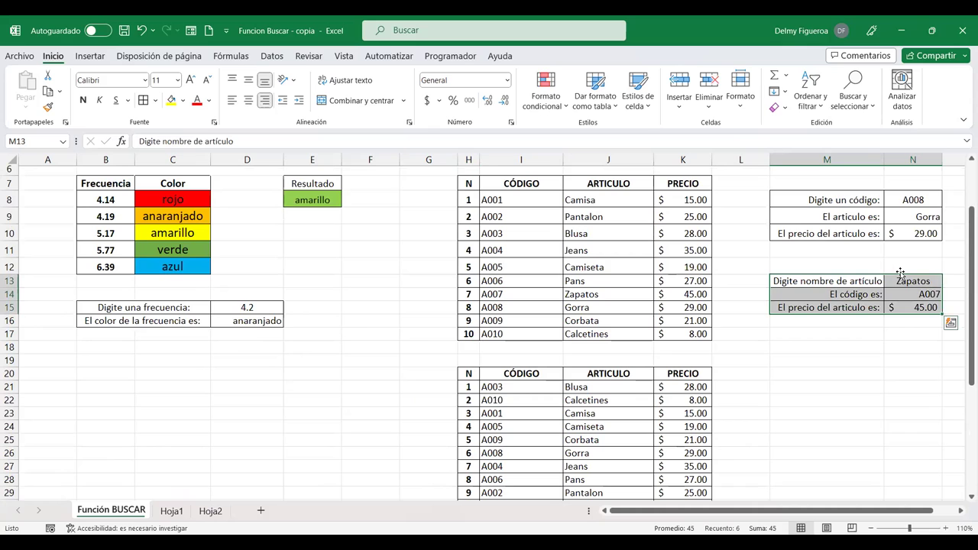
key(ctrl+c)
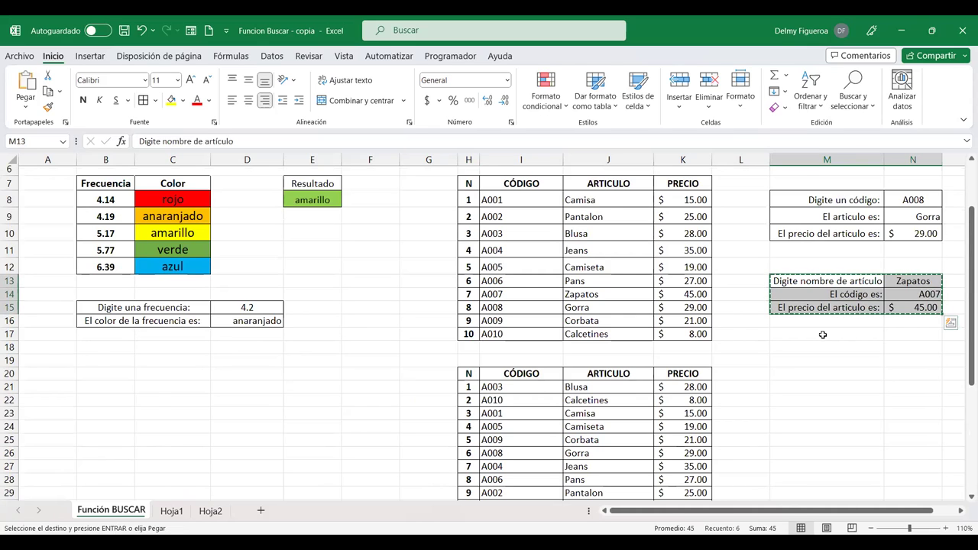
scroll(823, 334, down, 6)
click(598, 320)
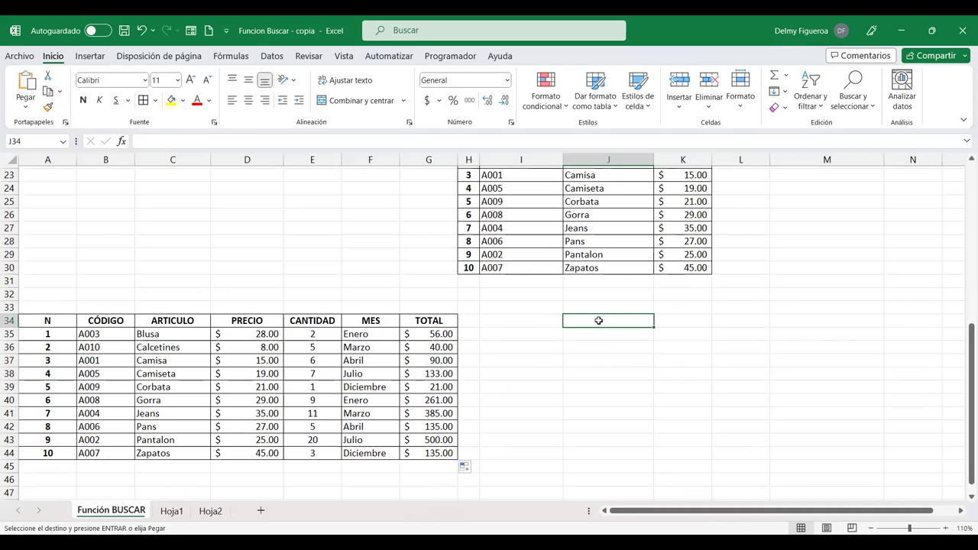
key(ctrl+v)
Clear the copied values and errors in K34:K36.
click(668, 374)
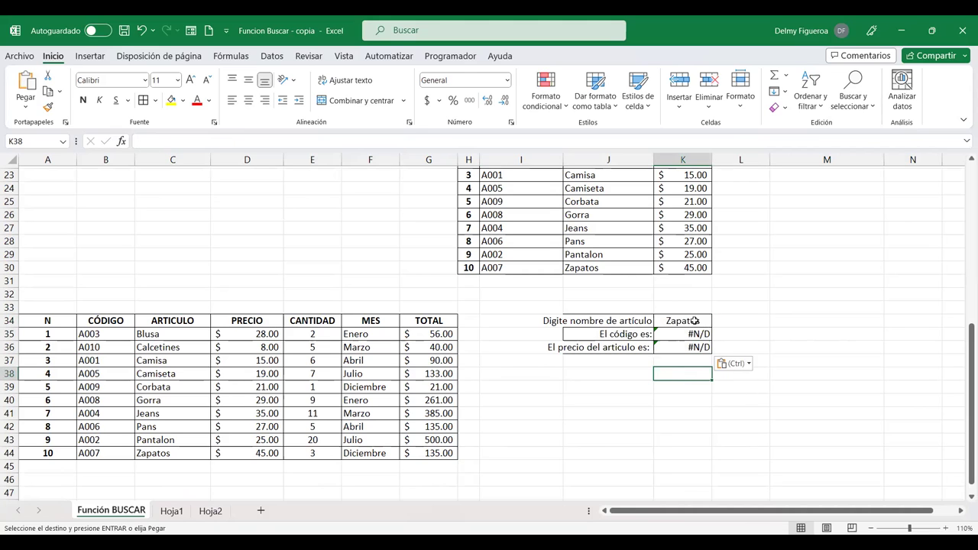
drag(690, 322, 694, 345)
key(Delete)
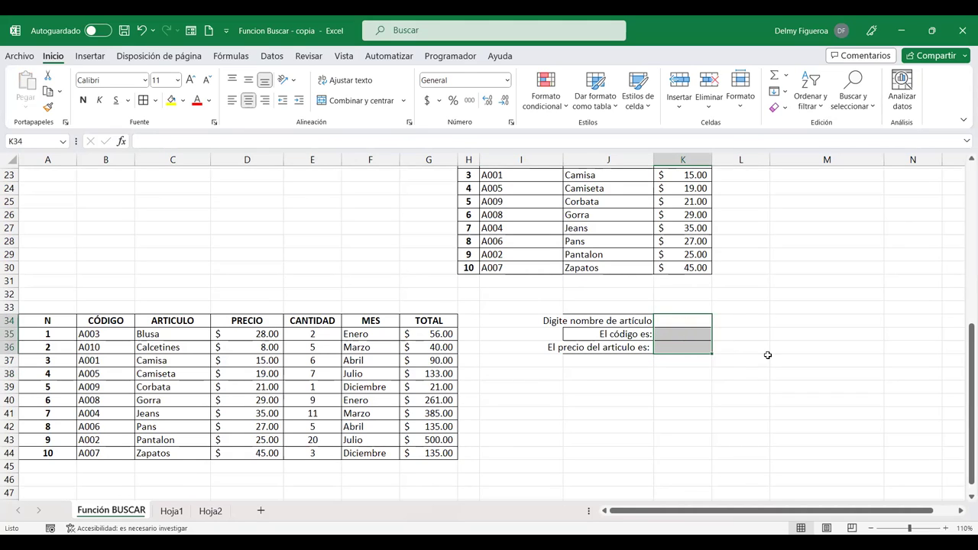
click(842, 318)
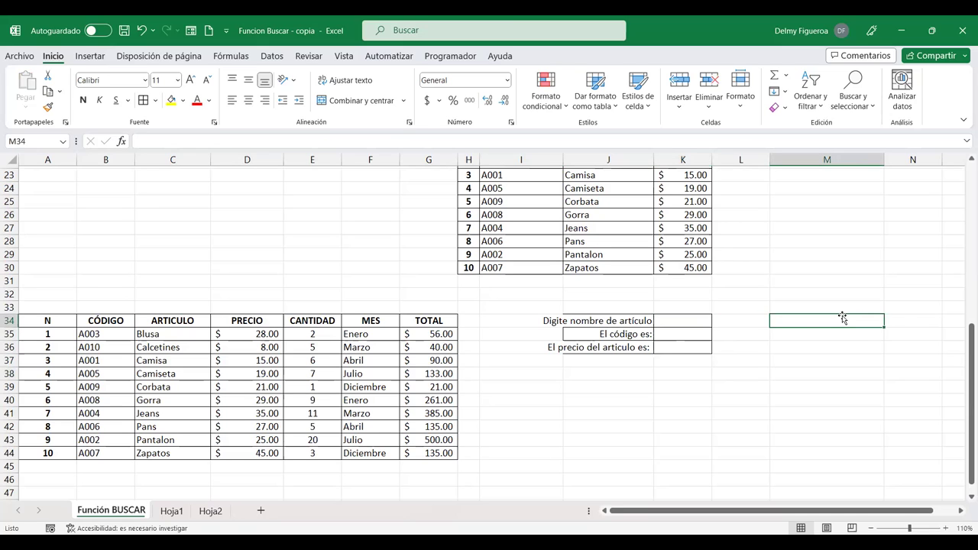
Replace the J34 label with 'Digite mes'.
click(622, 321)
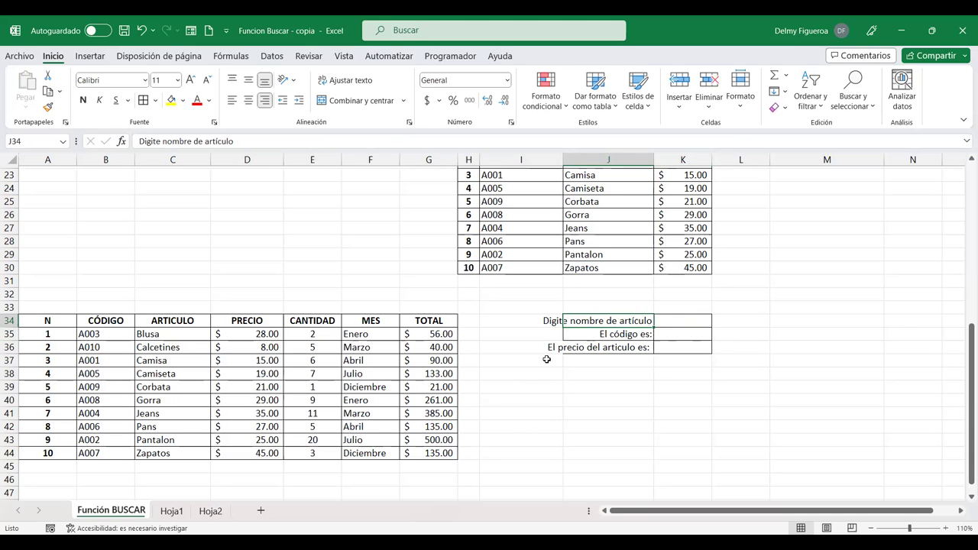
click(666, 320)
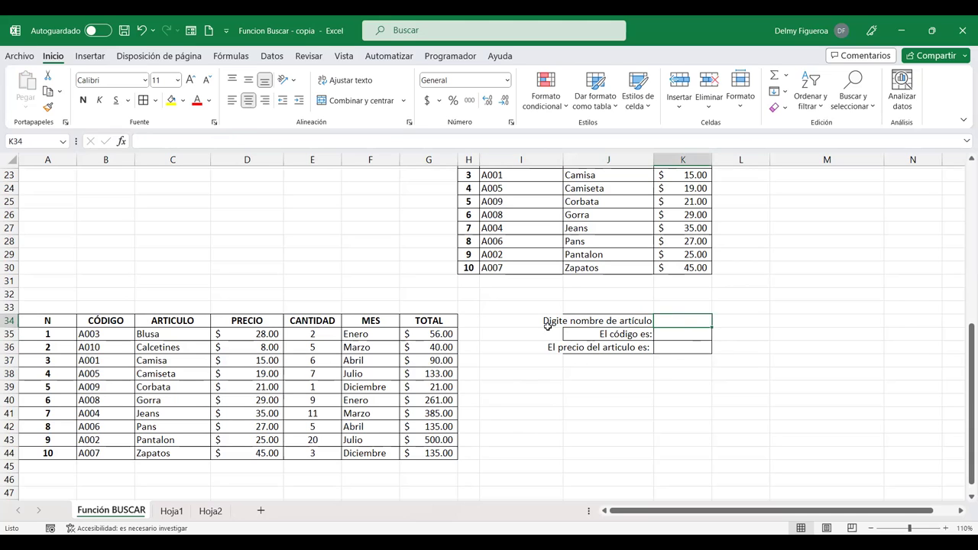
click(593, 320)
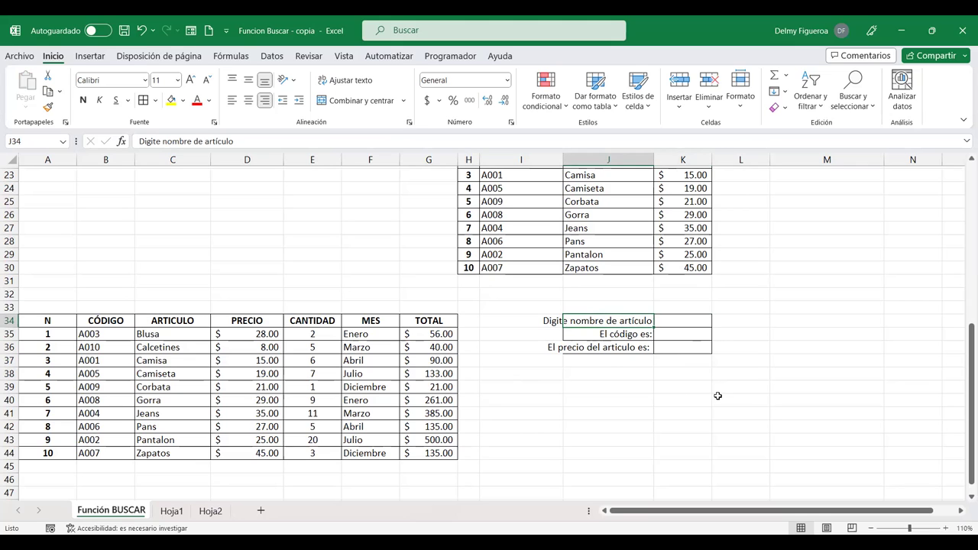
key(Delete)
text(Digite)
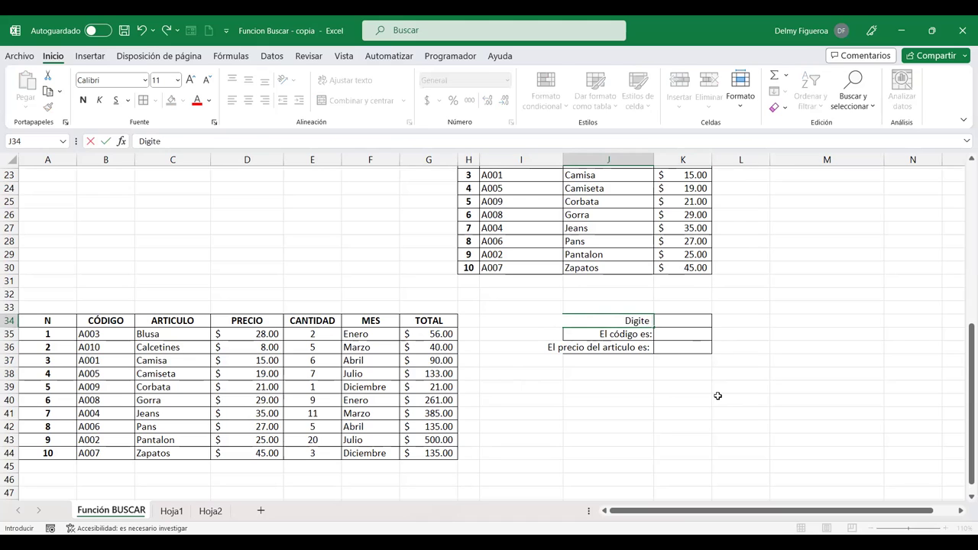
text( mes)
key(Return)
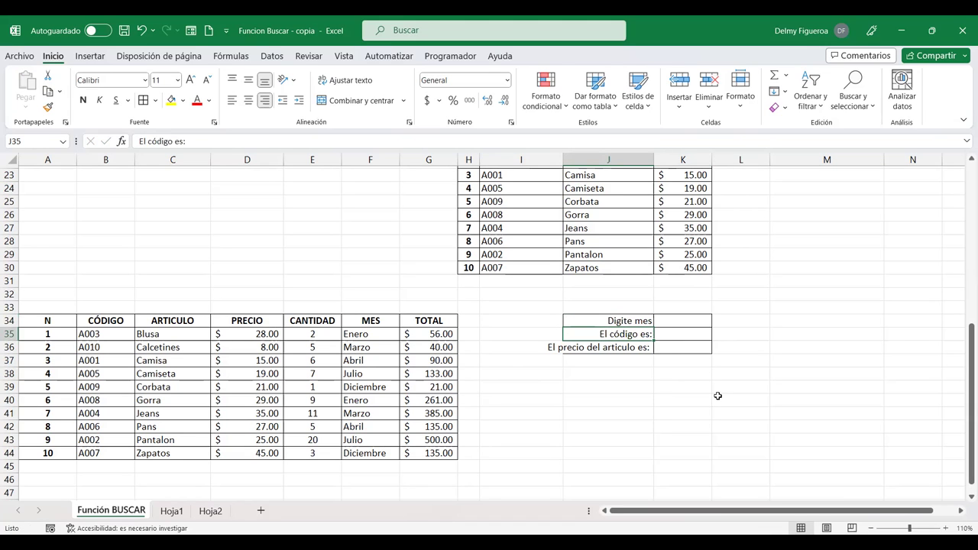
Clear the old code and price labels and enter 'Total de ventas' in J35.
key(shift+Down)
key(Delete)
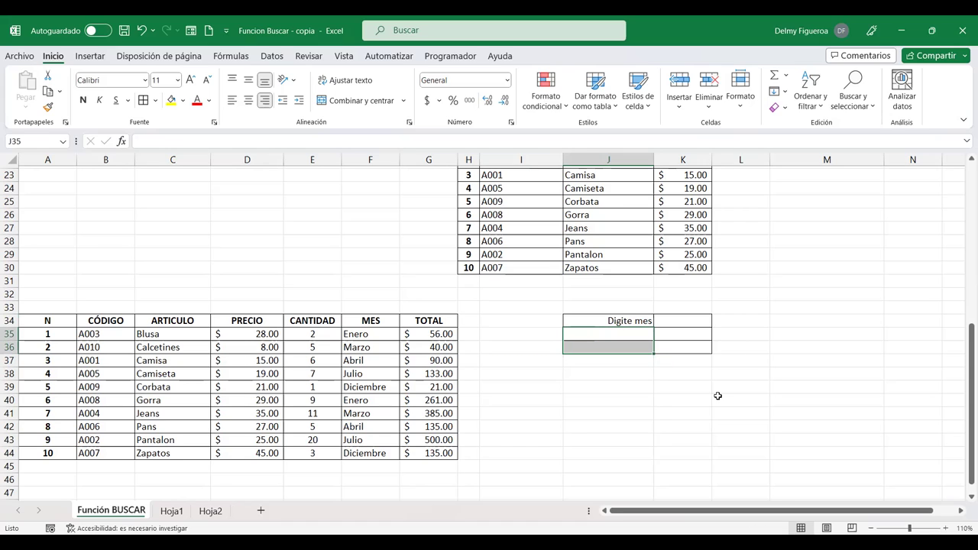
key(shift+Up)
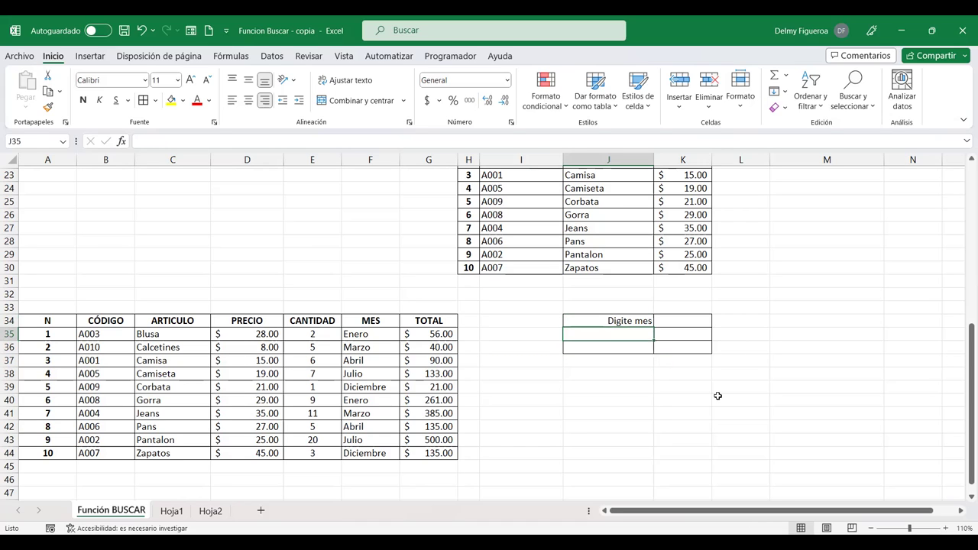
text(To)
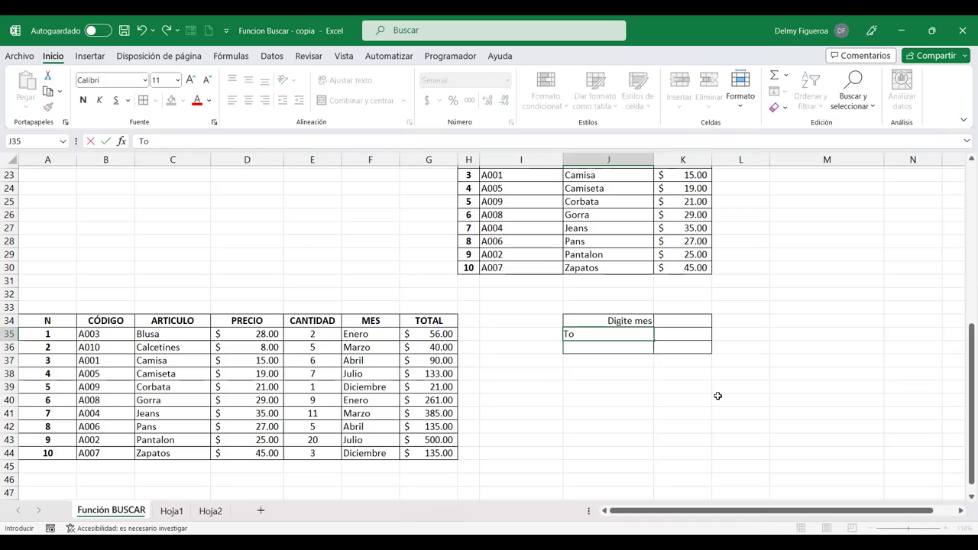
text(tal de vent)
key(Return)
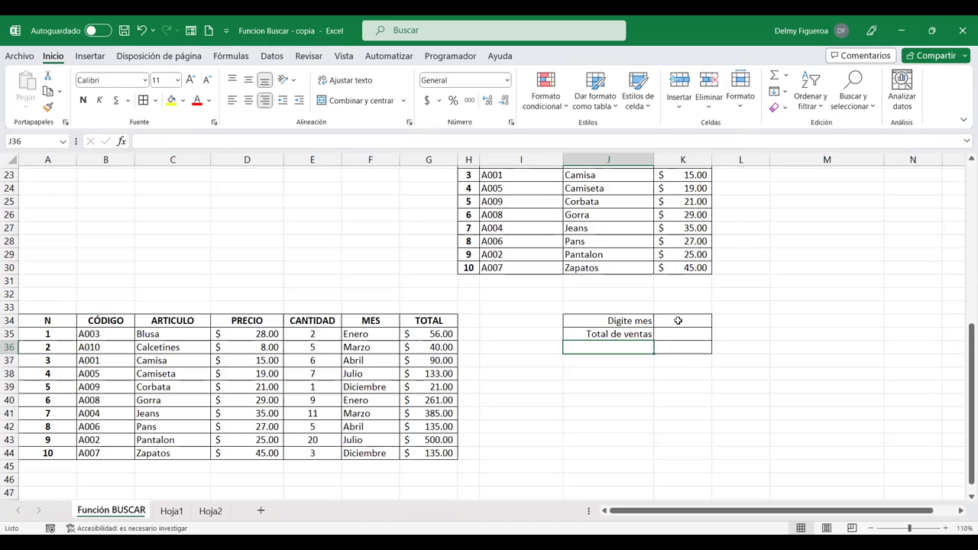
click(678, 321)
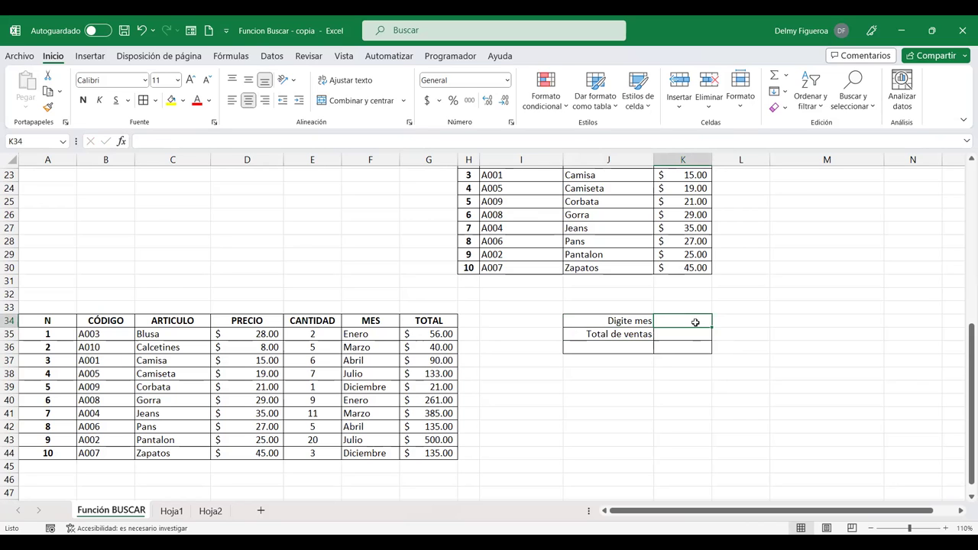
Type Ene in A47 and autofill the months down to Dic in A58.
scroll(157, 300, down, 4)
click(45, 321)
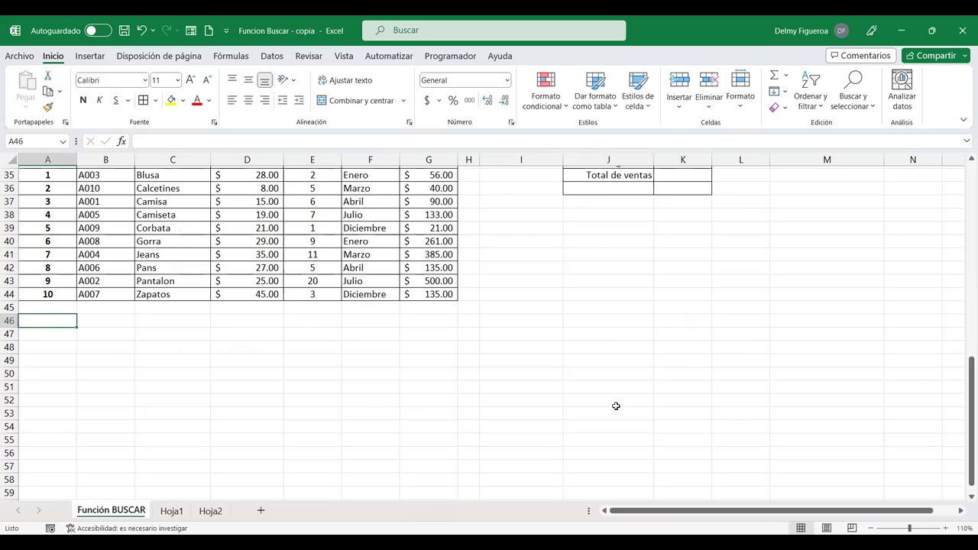
scroll(660, 388, up, 2)
click(688, 241)
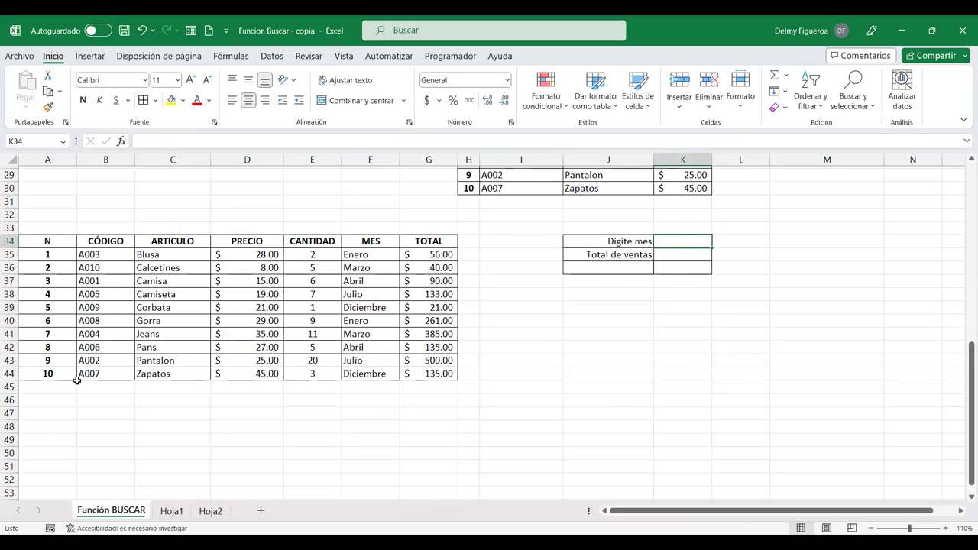
click(53, 412)
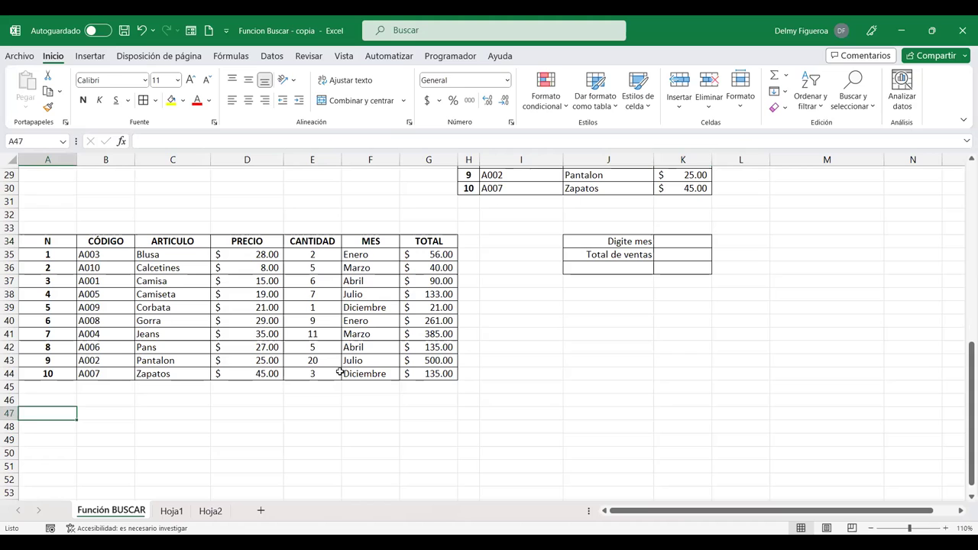
text(Ene)
key(ctrl+Return)
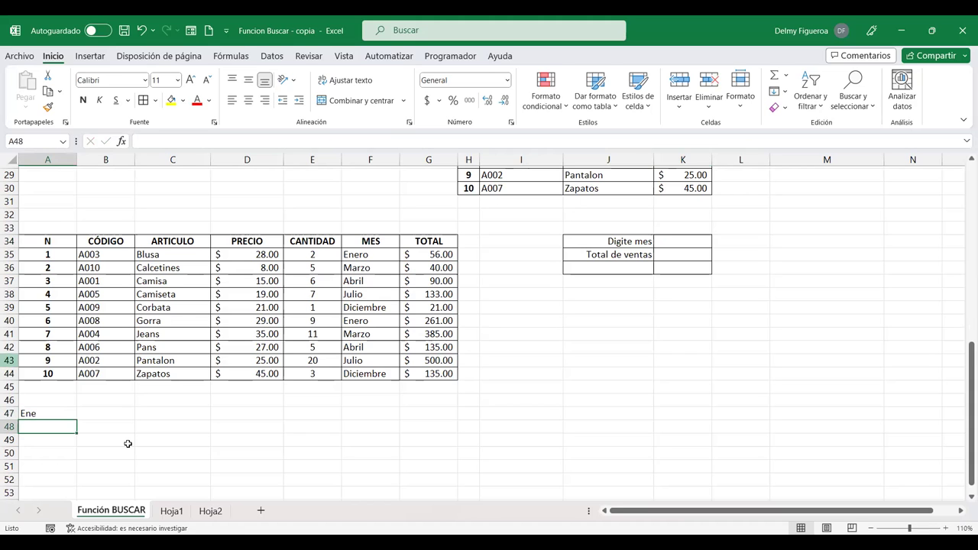
scroll(62, 414, down, 1)
scroll(63, 414, down, 1)
drag(77, 347, 76, 346)
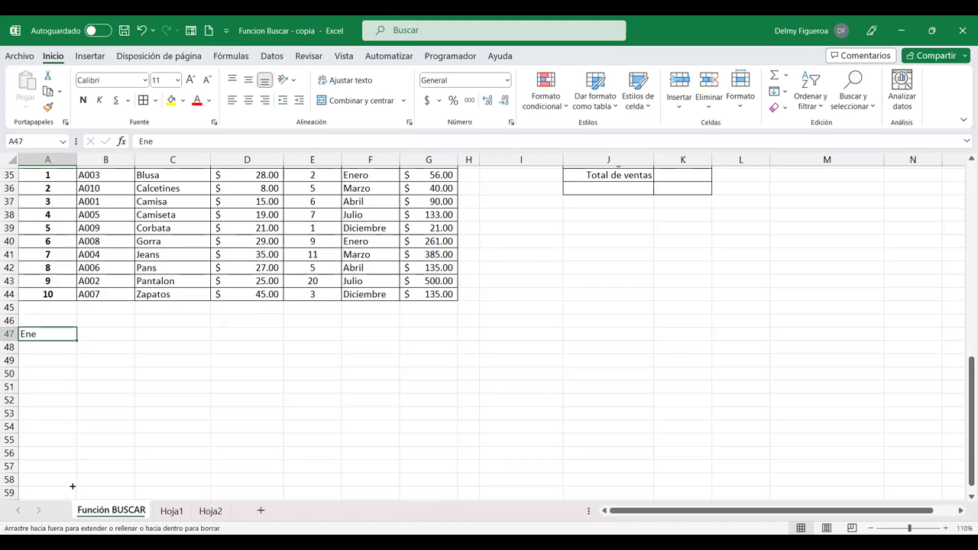
drag(72, 486, 74, 485)
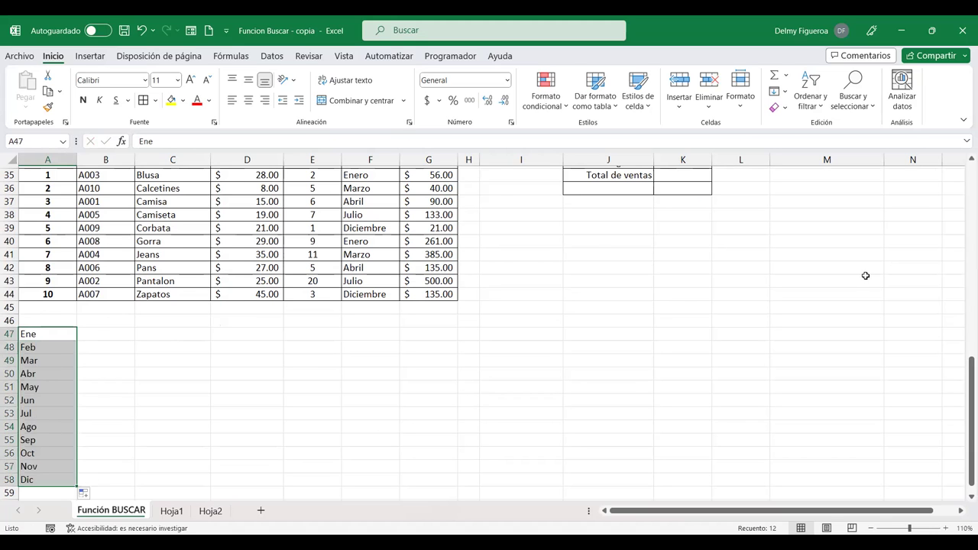
scroll(865, 276, up, 3)
click(677, 281)
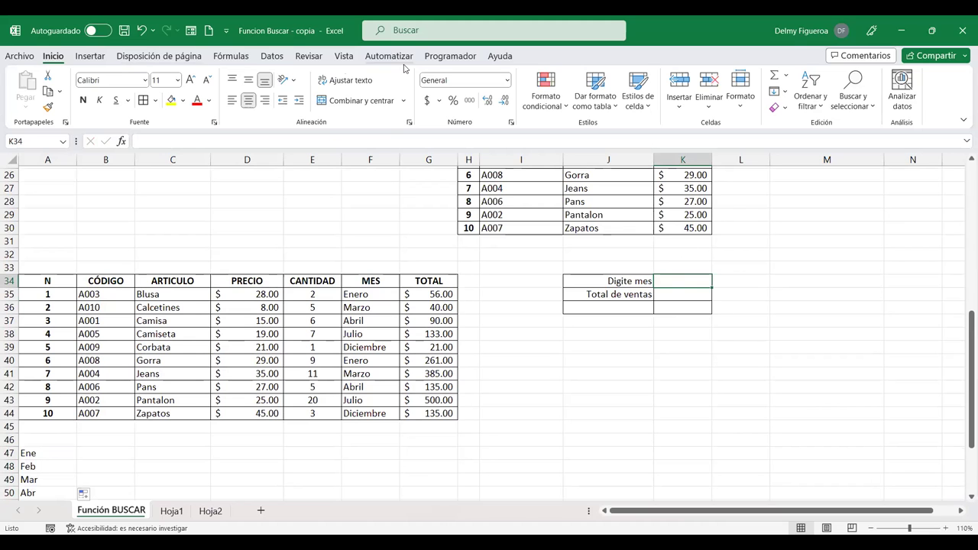
Add a List data validation to K34 with source A47:A58.
click(294, 57)
click(279, 58)
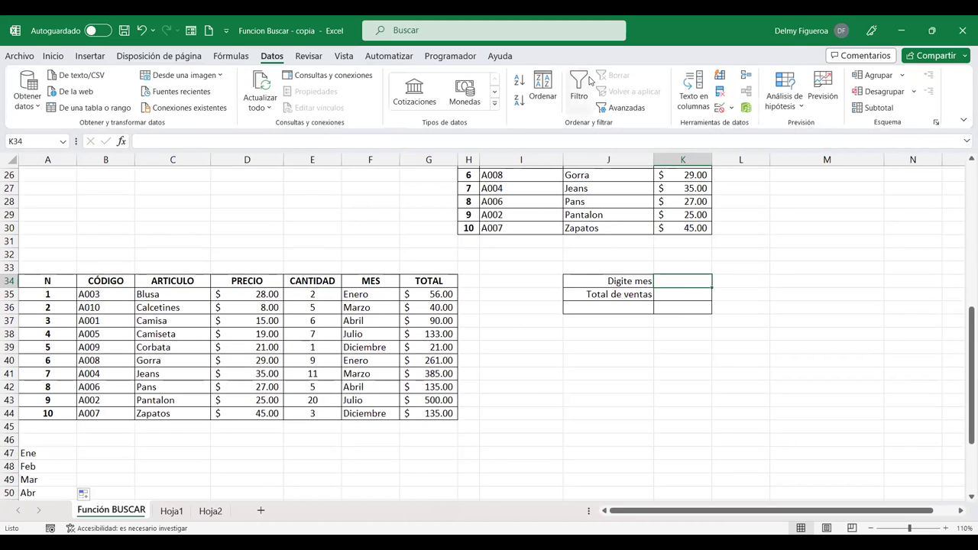
click(721, 113)
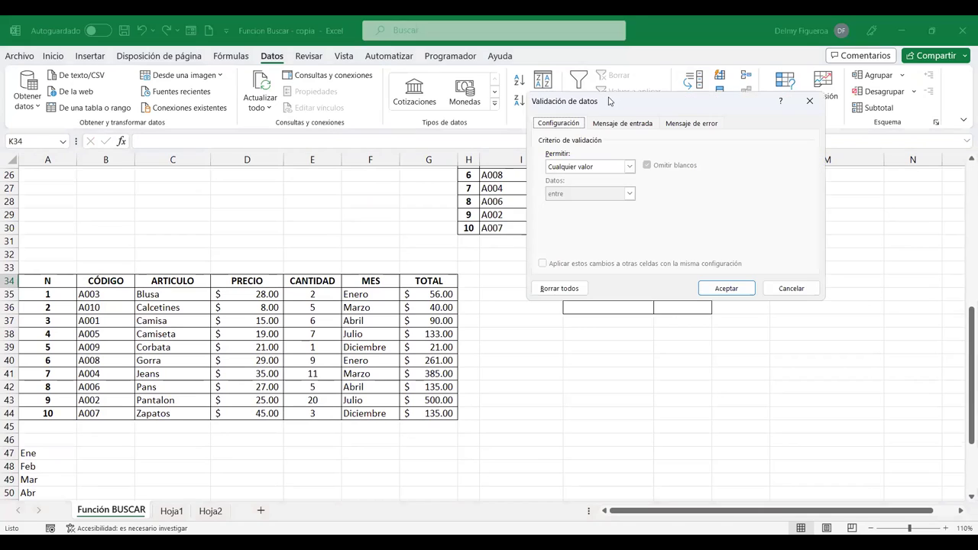
click(630, 167)
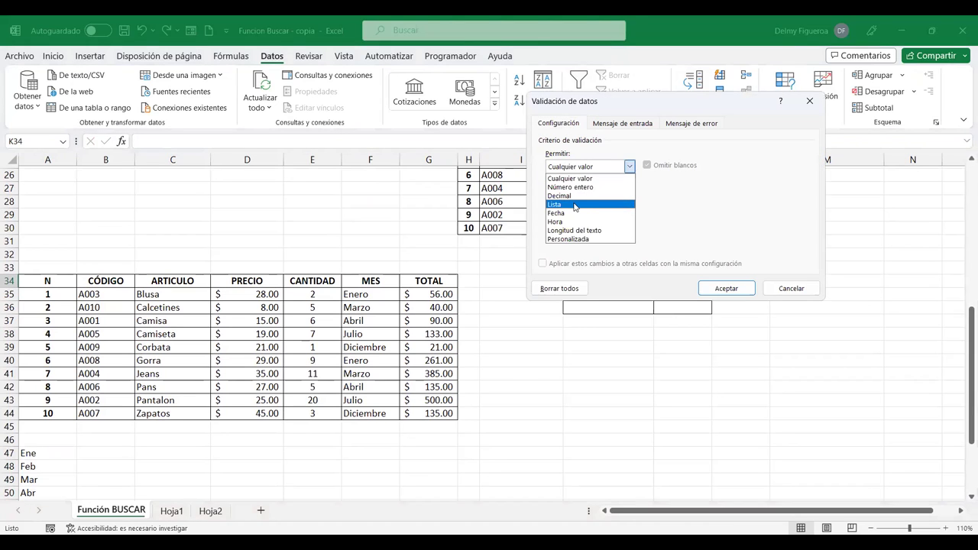
click(574, 205)
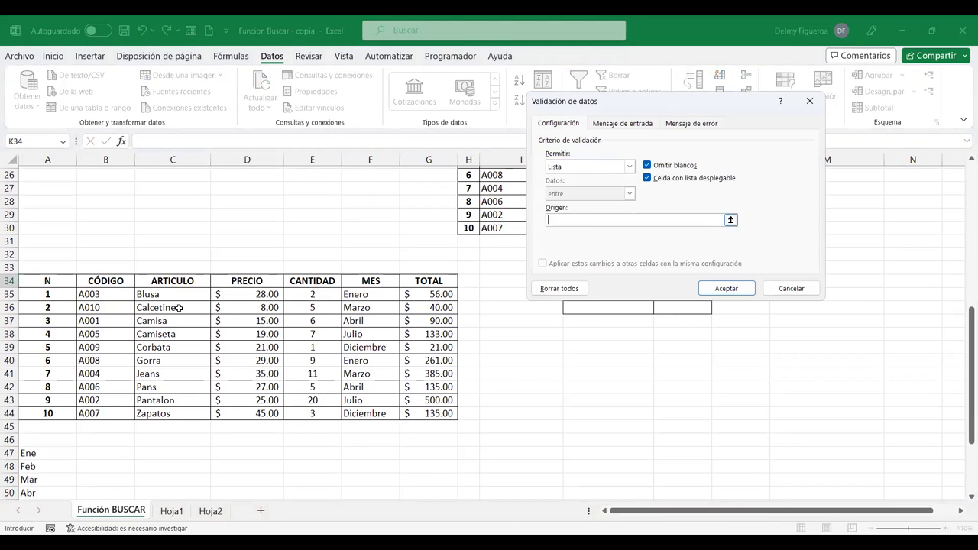
scroll(175, 309, down, 3)
click(46, 333)
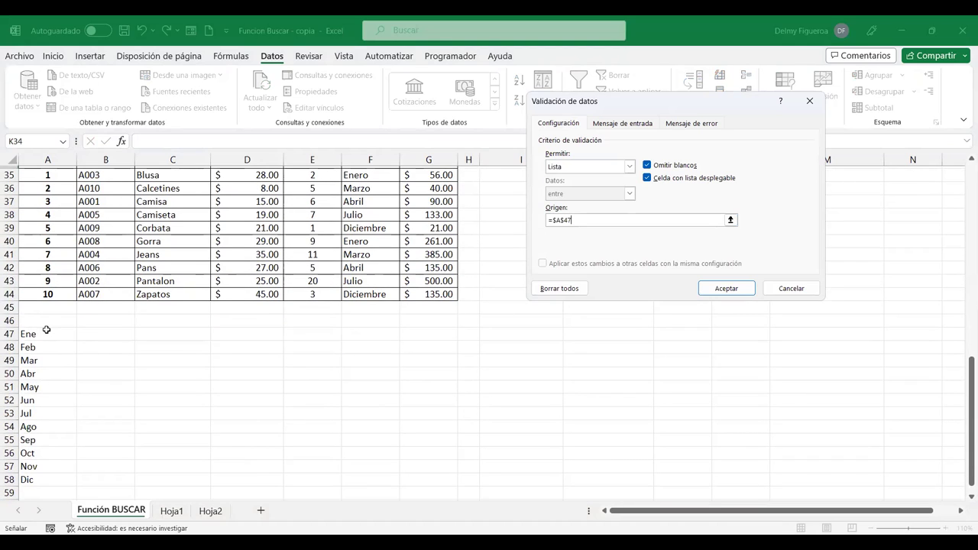
drag(36, 473, 36, 480)
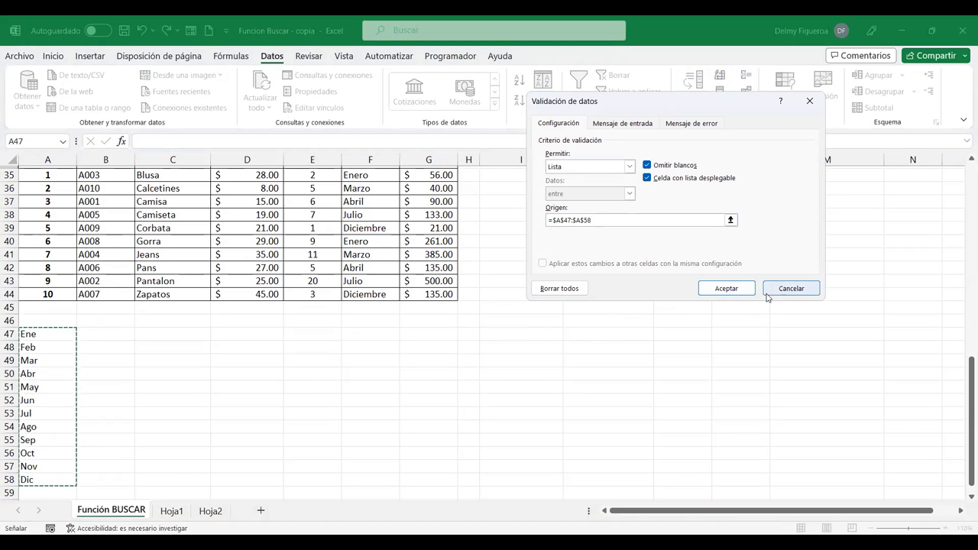
click(726, 288)
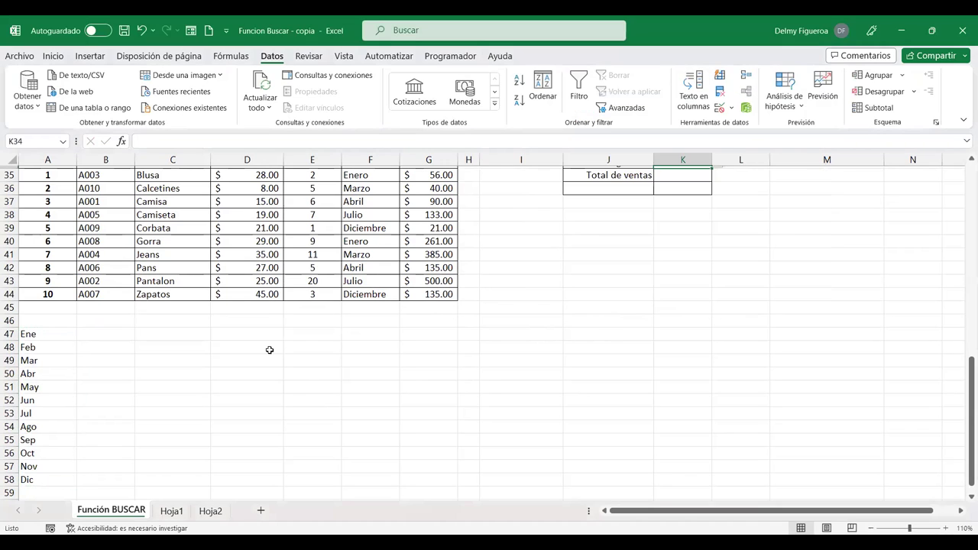
scroll(267, 350, up, 1)
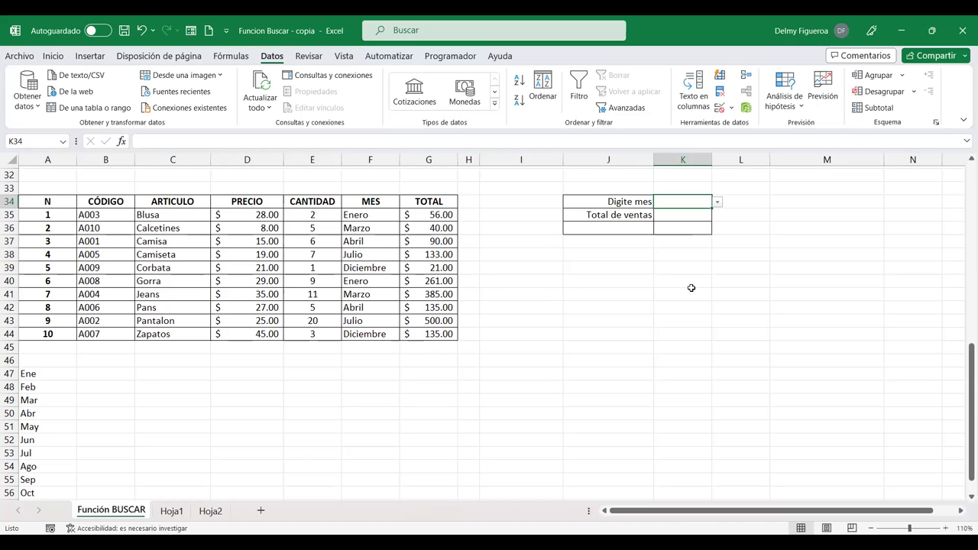
click(55, 372)
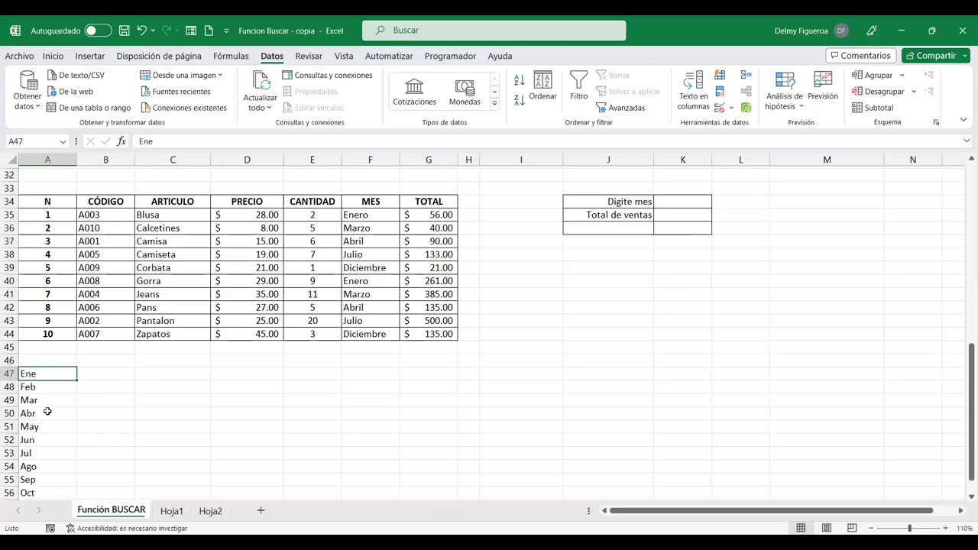
click(369, 217)
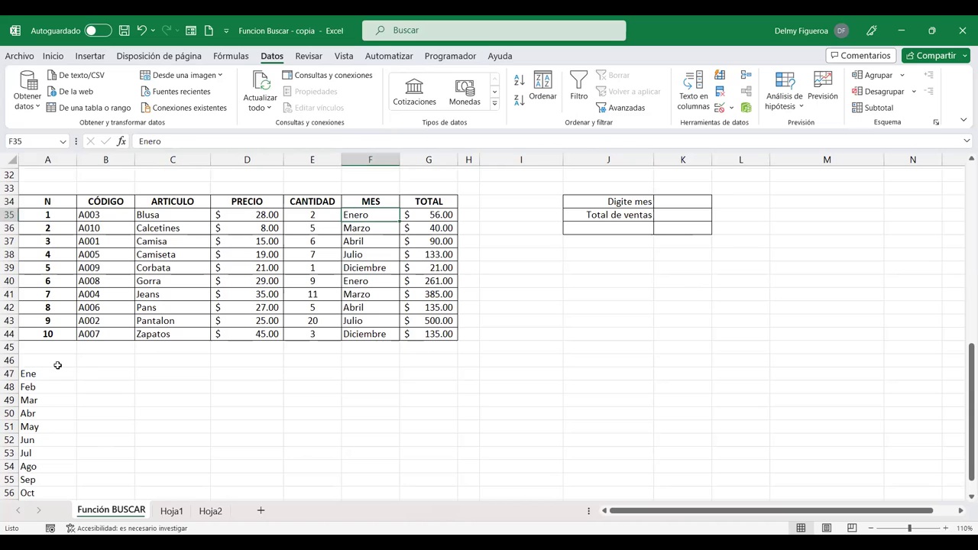
click(58, 365)
key(Down)
text(Ene)
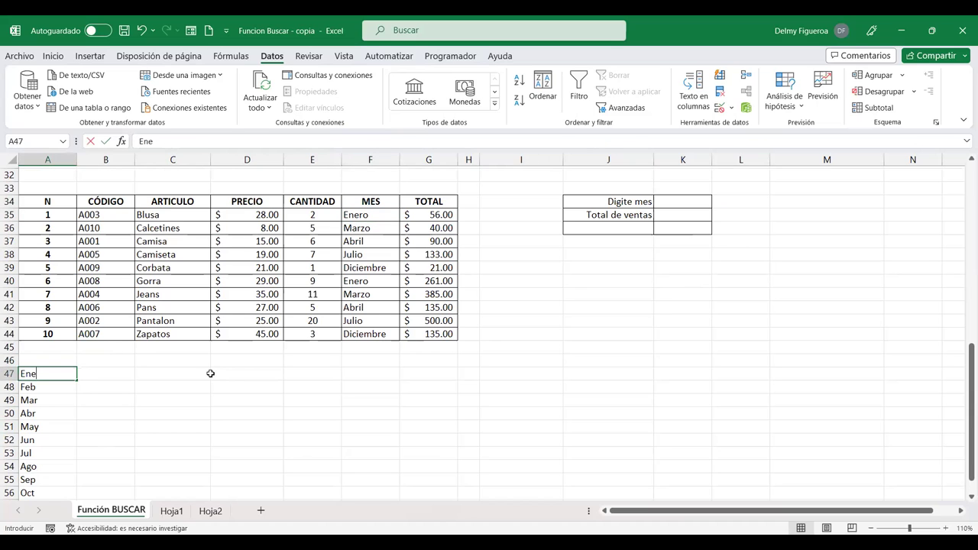
key(Escape)
click(685, 197)
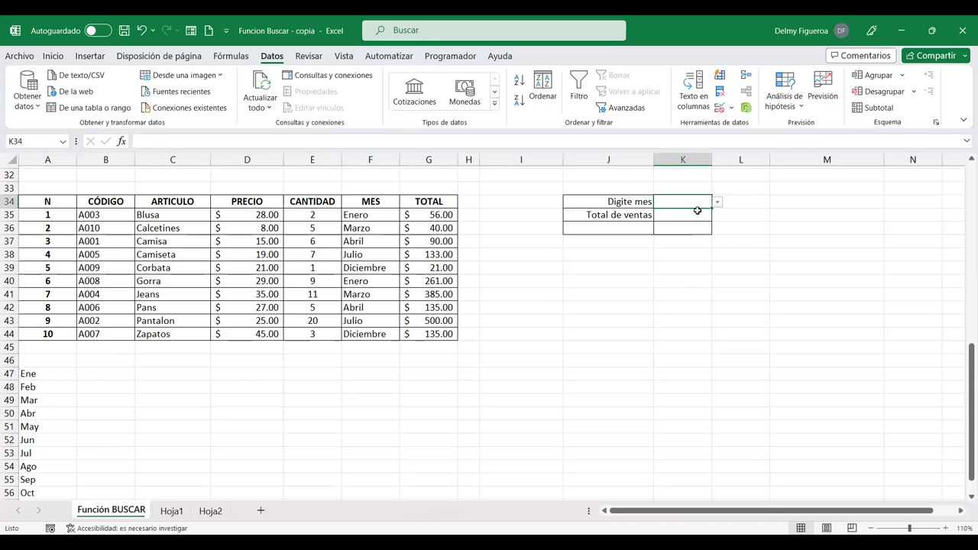
Enter =+BUSCAR(K34;F35:F44;G35:G44) in K35 to return the chosen month's total.
click(680, 213)
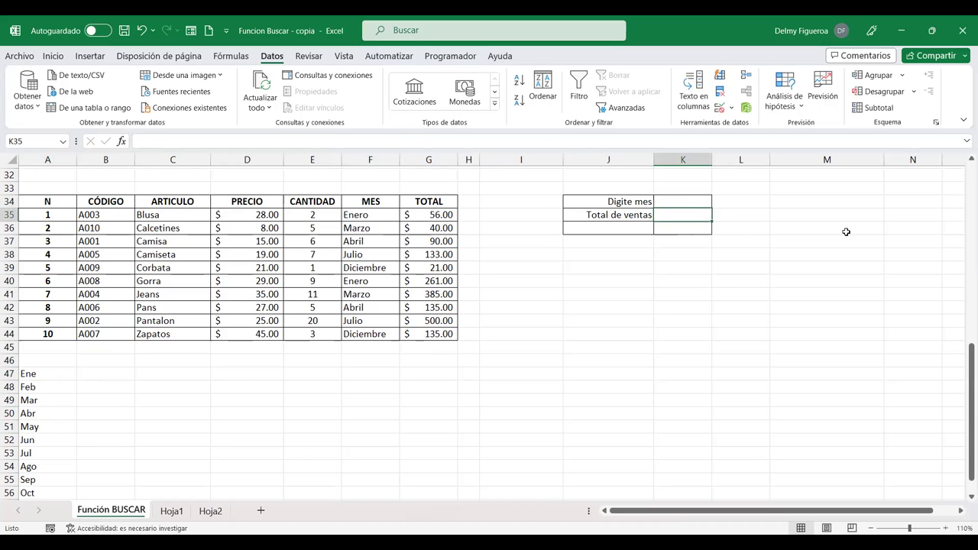
text(+)
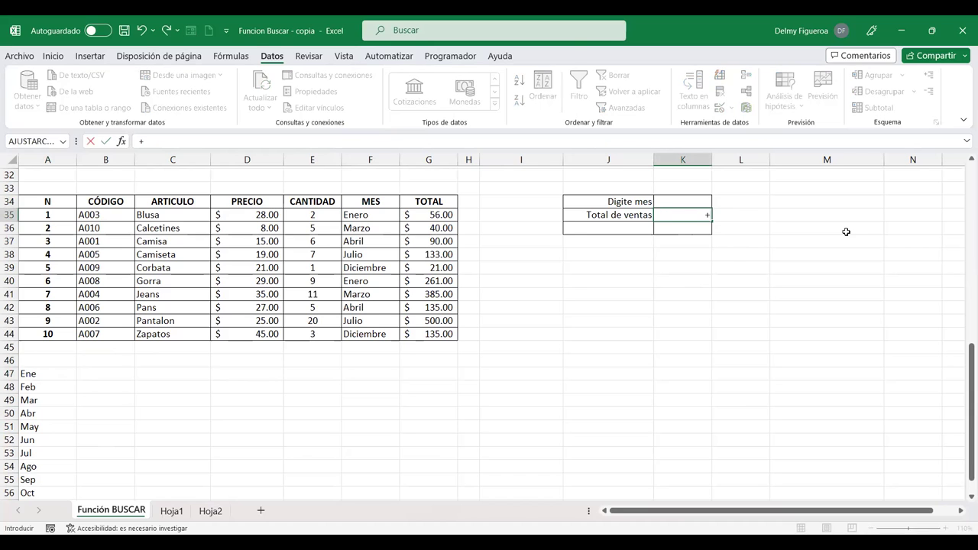
text(bus)
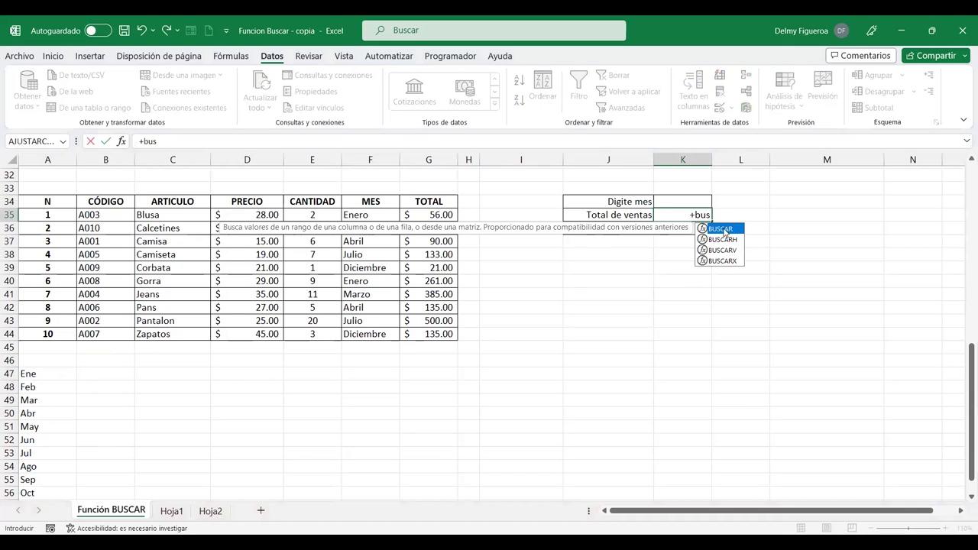
double_click(723, 229)
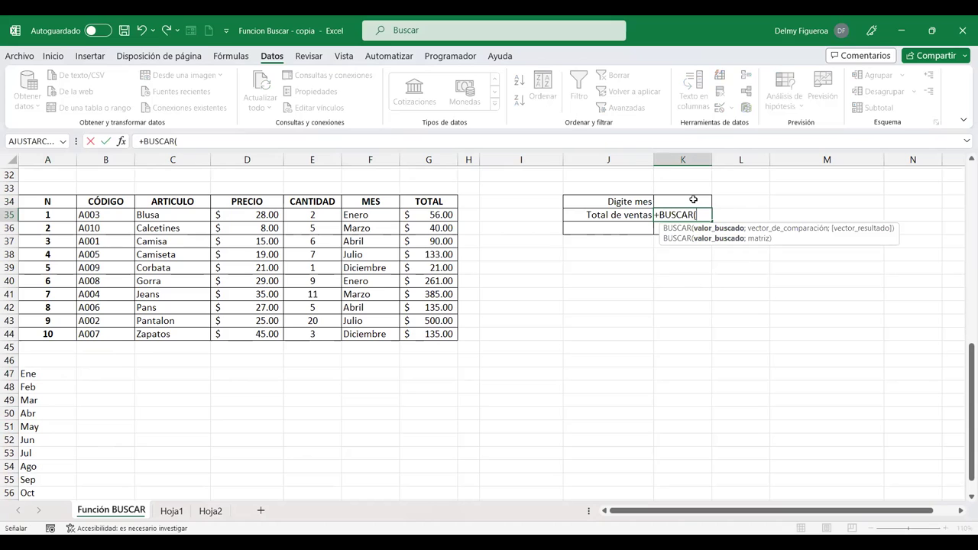
click(698, 199)
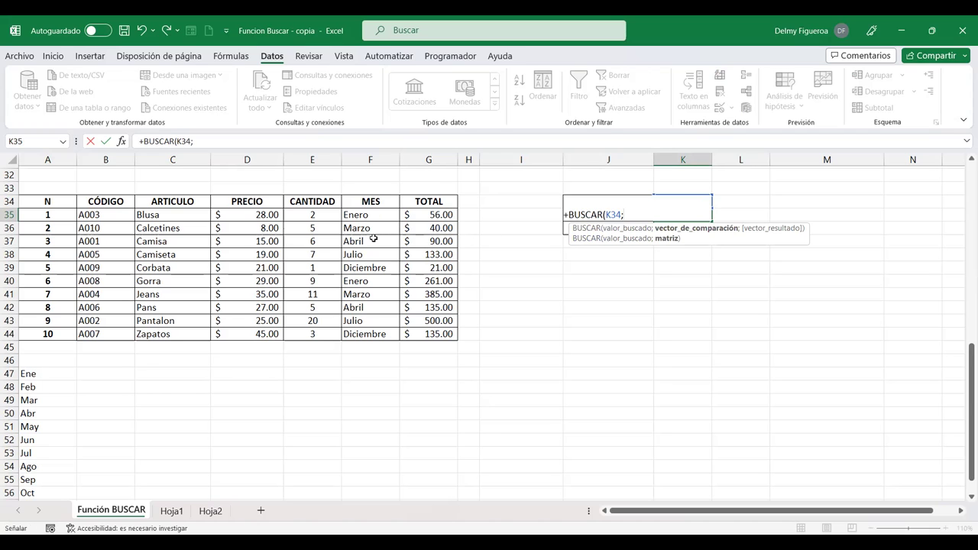
drag(376, 332, 376, 333)
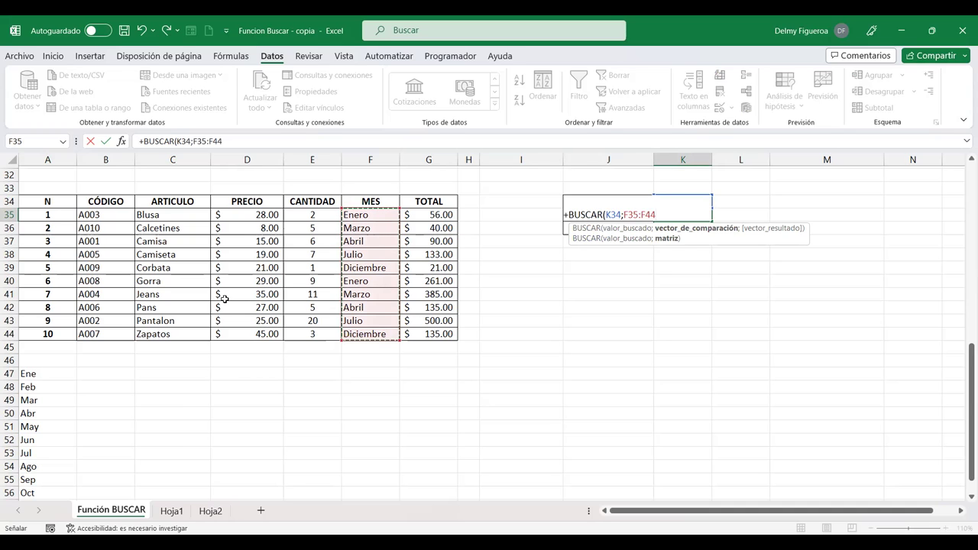
text(;)
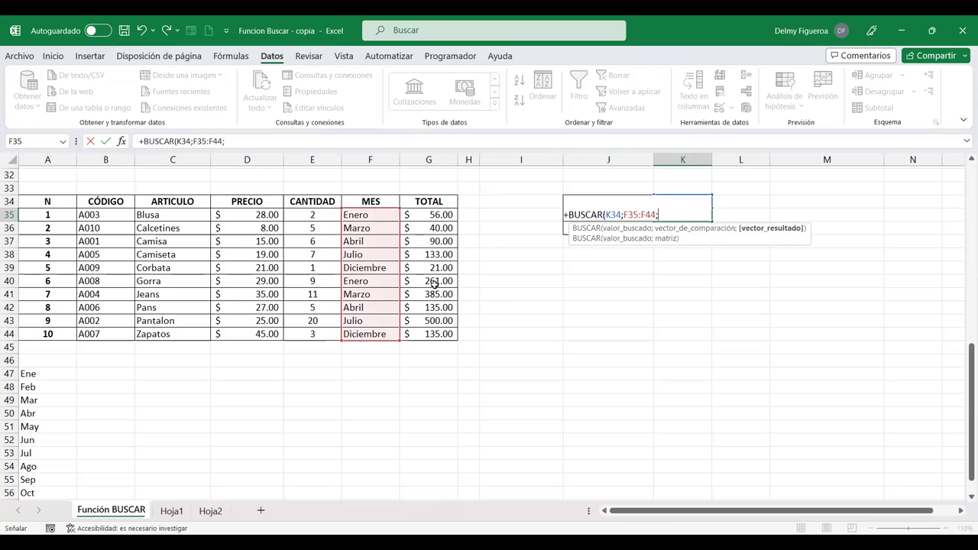
drag(437, 217, 436, 335)
key(Return)
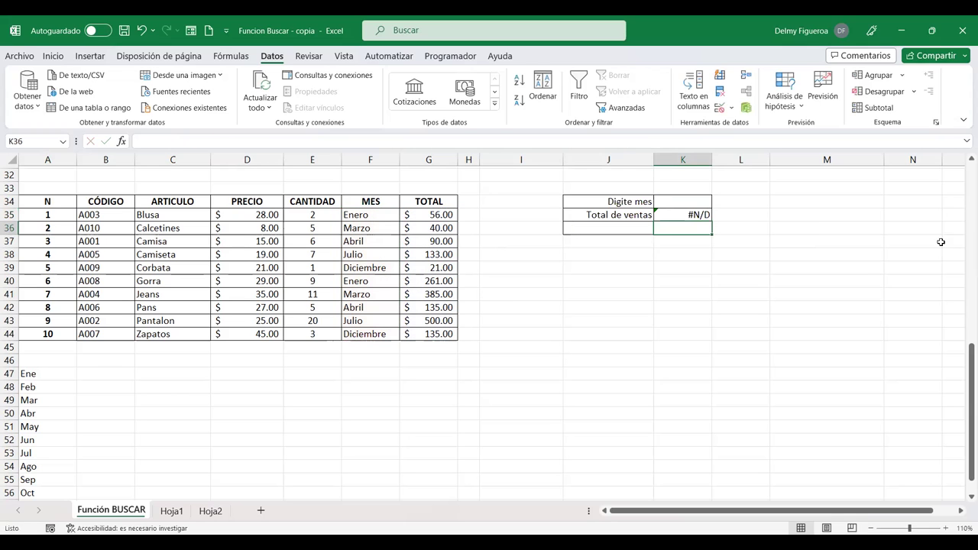
click(685, 201)
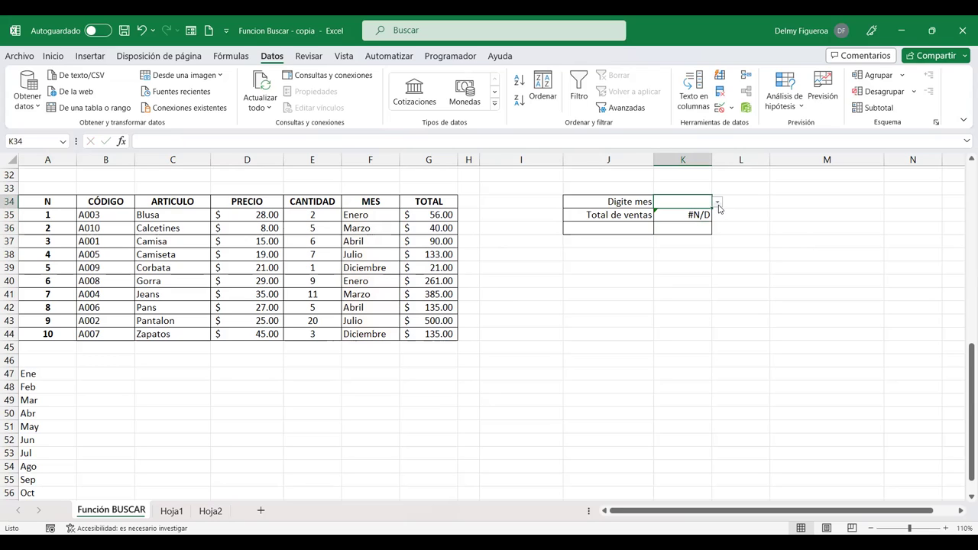
click(717, 203)
Pick May in the K34 month dropdown, then select product table rows 35 to 44.
click(690, 258)
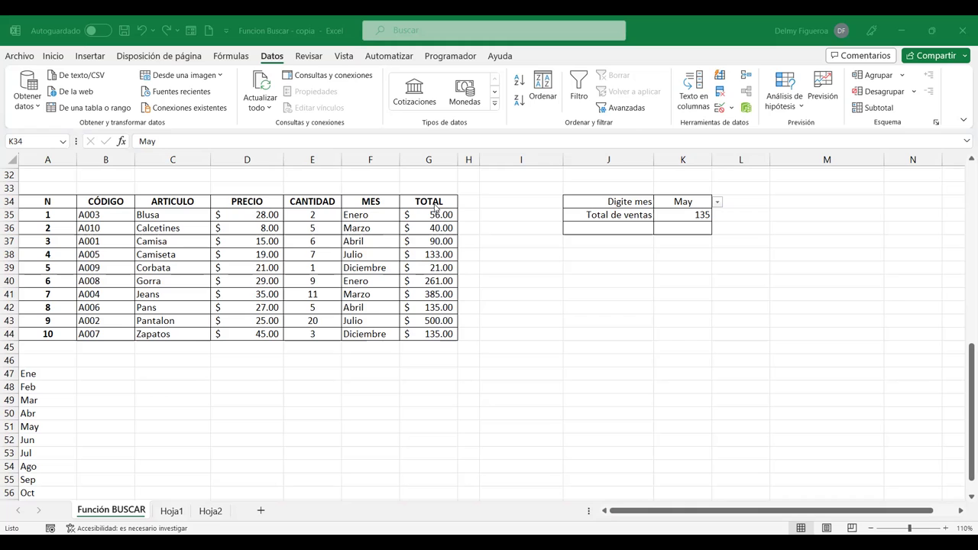
mouse_move(90, 215)
mouse_down()
mouse_move(438, 286)
mouse_move(439, 333)
mouse_up()
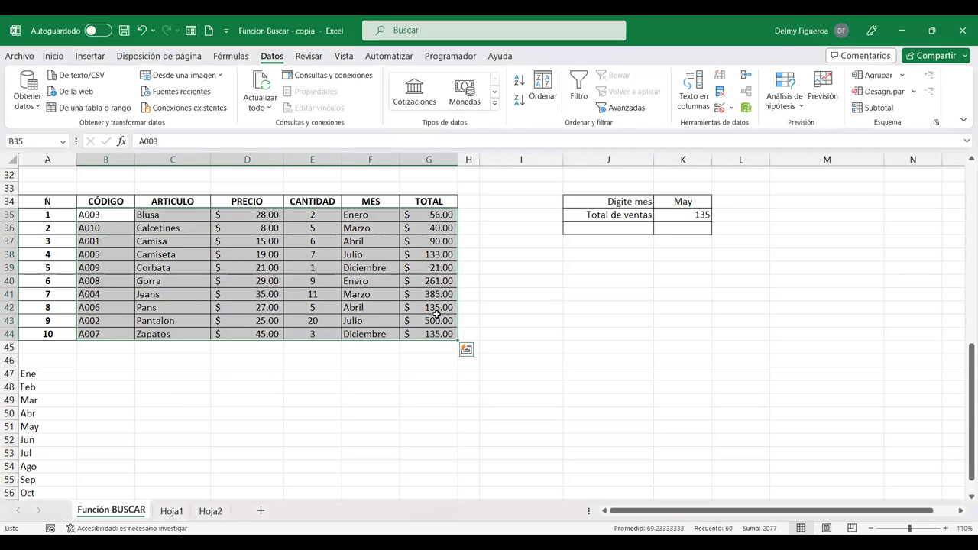
View the table's sort options without sorting, then choose Dic in the Digite mes dropdown.
right_click(437, 314)
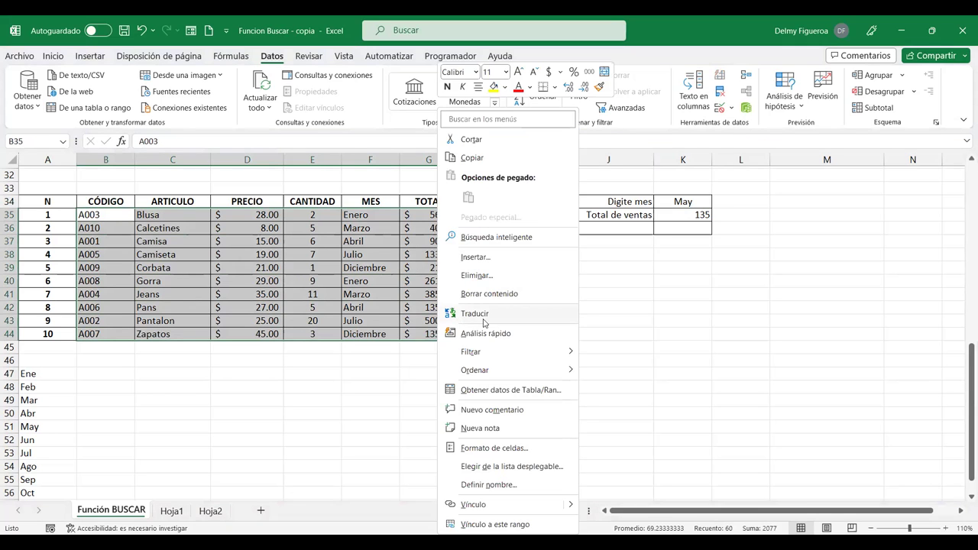
mouse_move(474, 370)
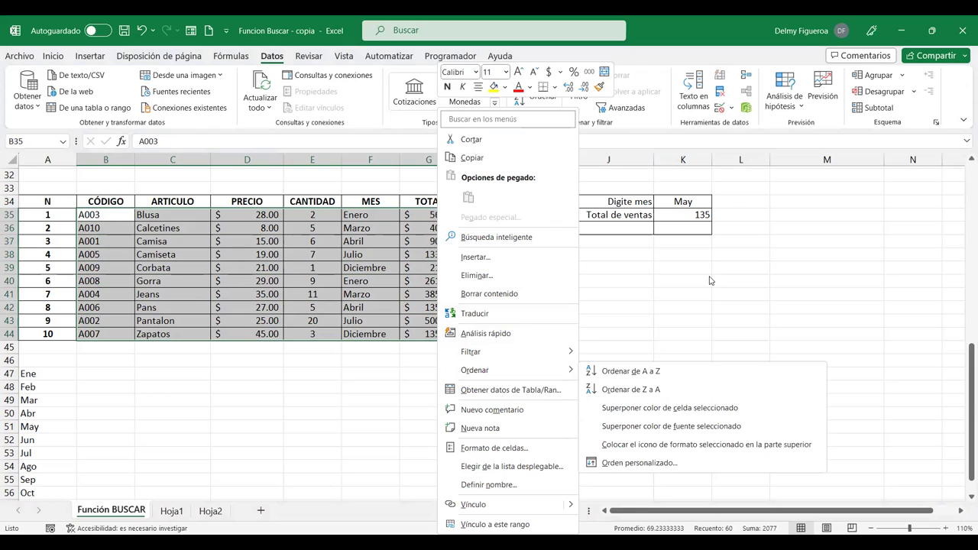
click(689, 201)
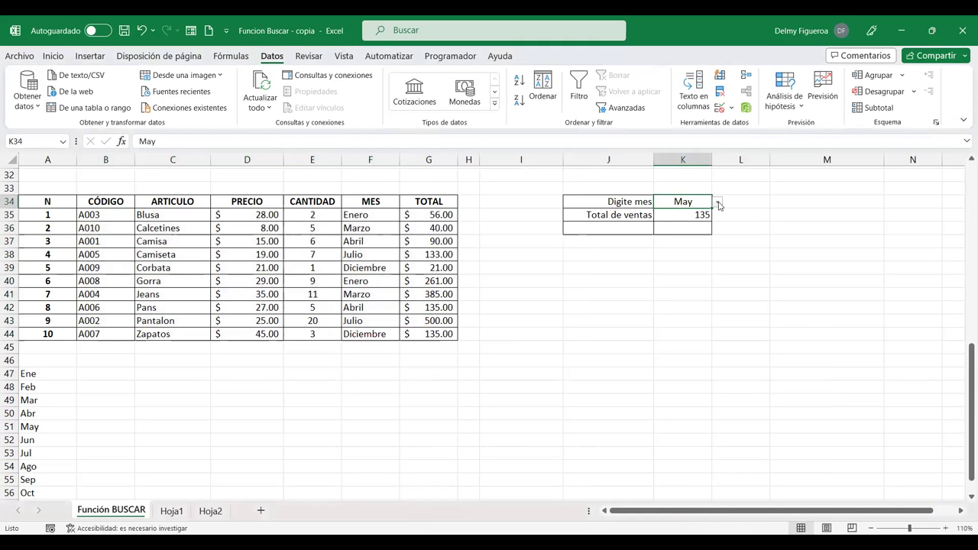
click(718, 202)
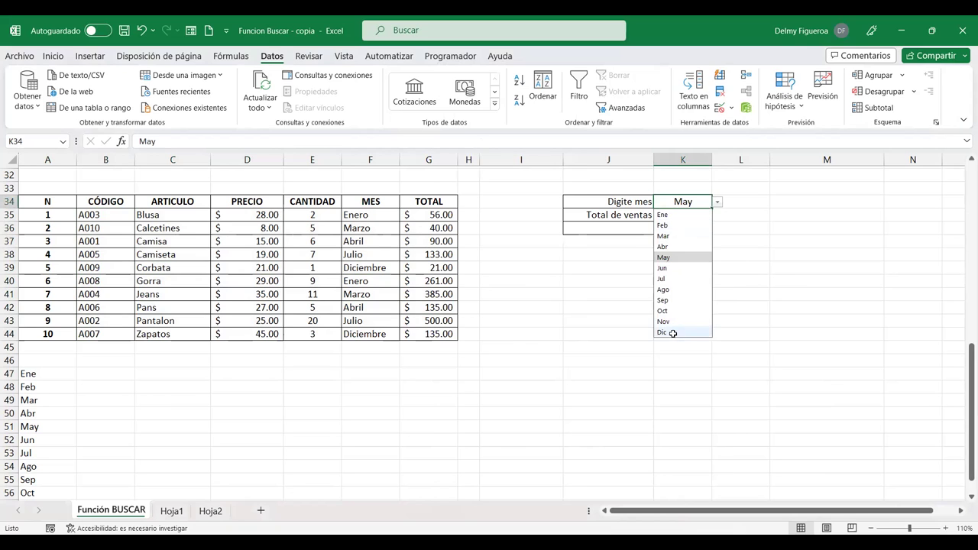
click(675, 334)
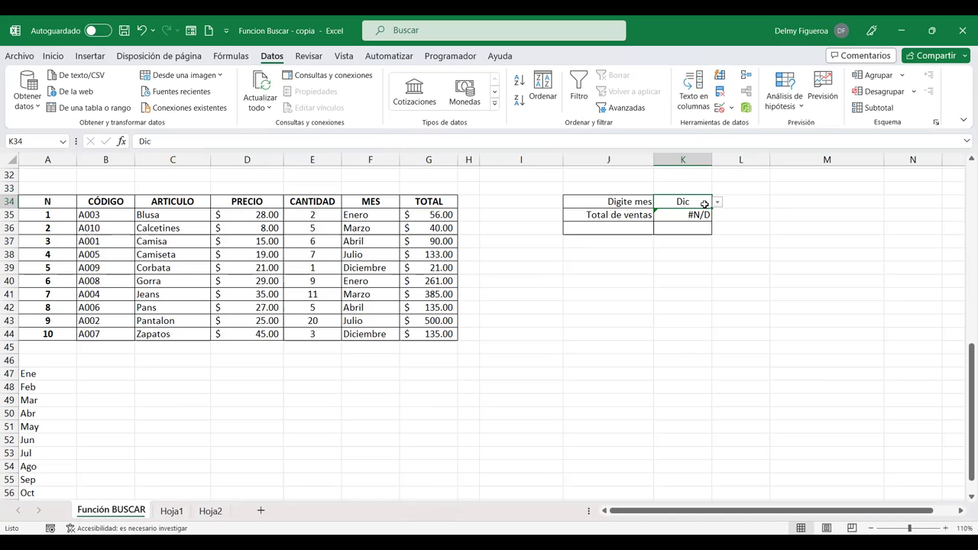
Change the A47 entry from Ene to Enero.
click(44, 378)
key(F2)
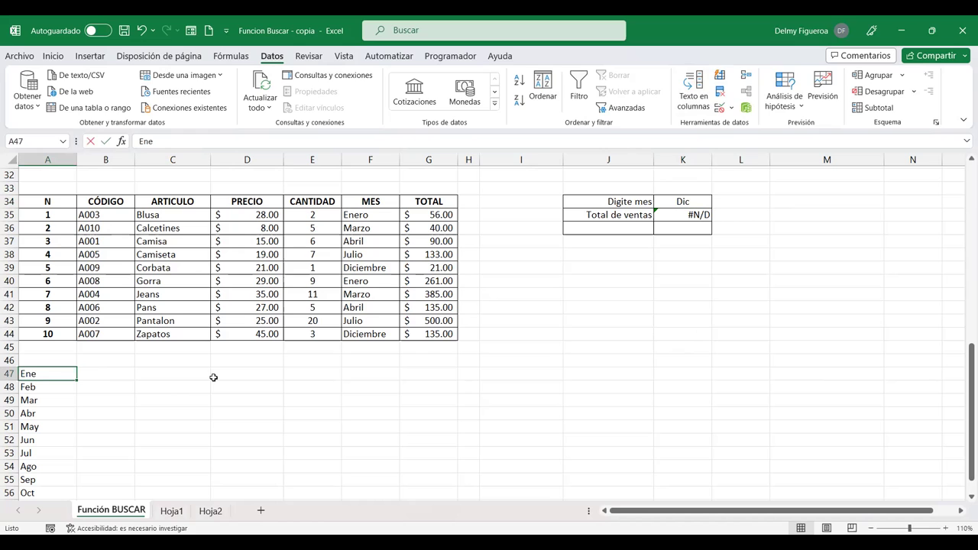
text(ro)
key(Return)
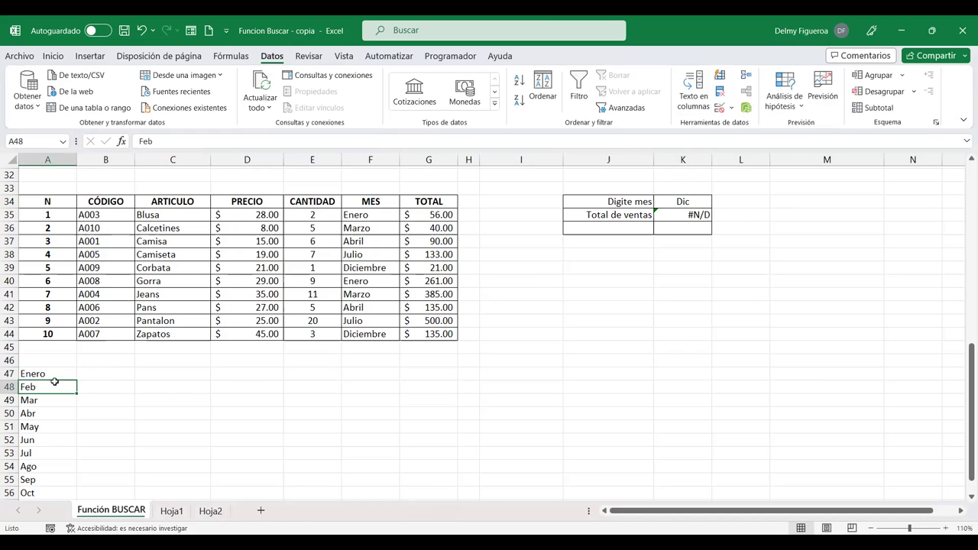
click(57, 374)
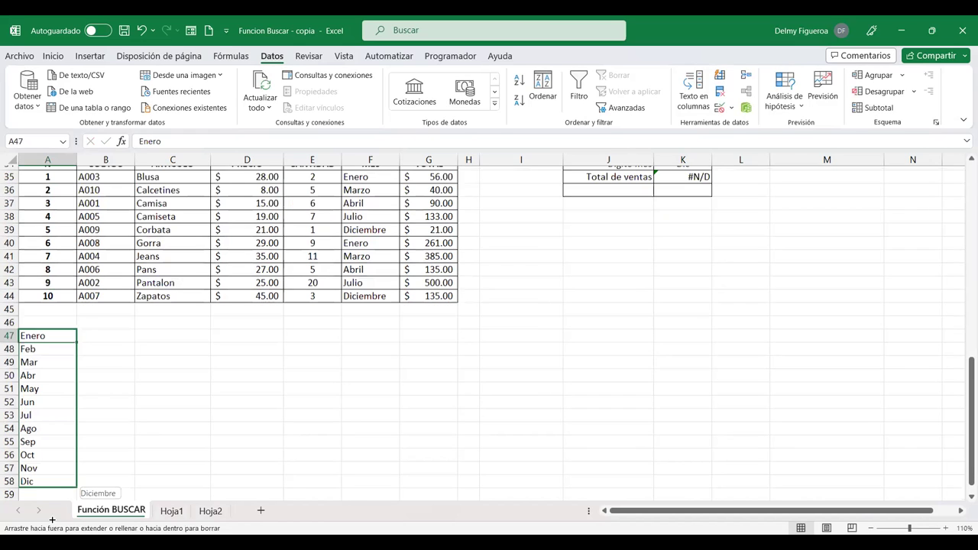
drag(69, 419, 61, 480)
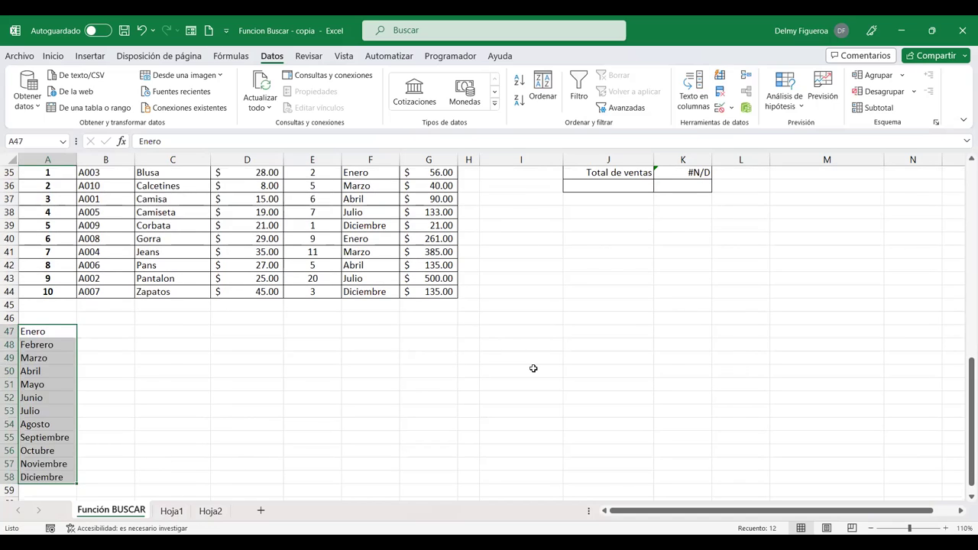
scroll(533, 368, up, 2)
Set Digite mes to Agosto, then Febrero, then Abril, and inspect the K35 formula.
click(680, 237)
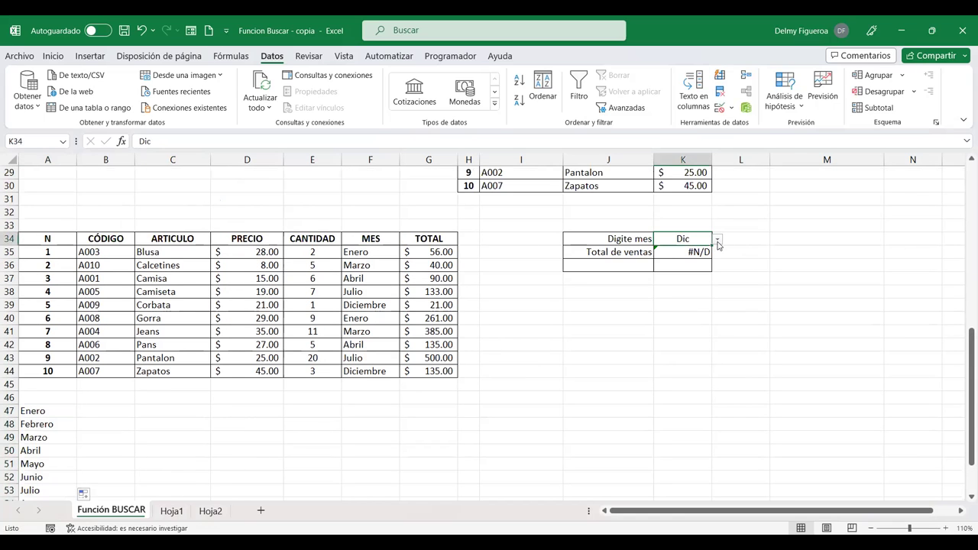
click(717, 239)
click(691, 327)
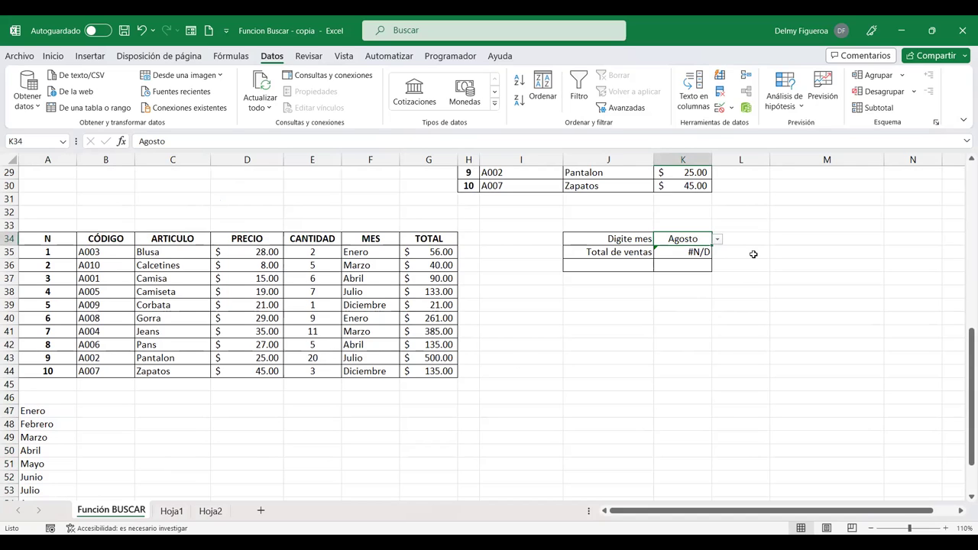
click(717, 239)
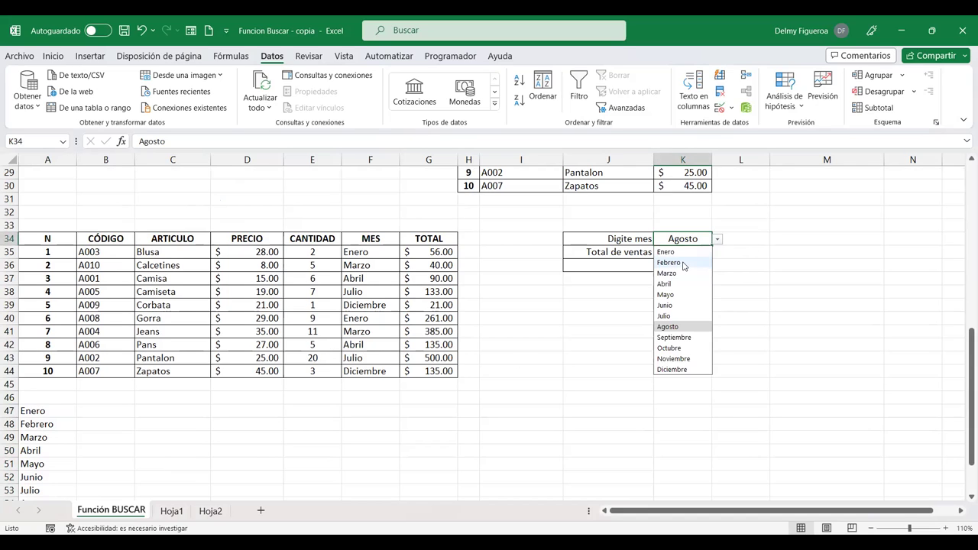
click(669, 263)
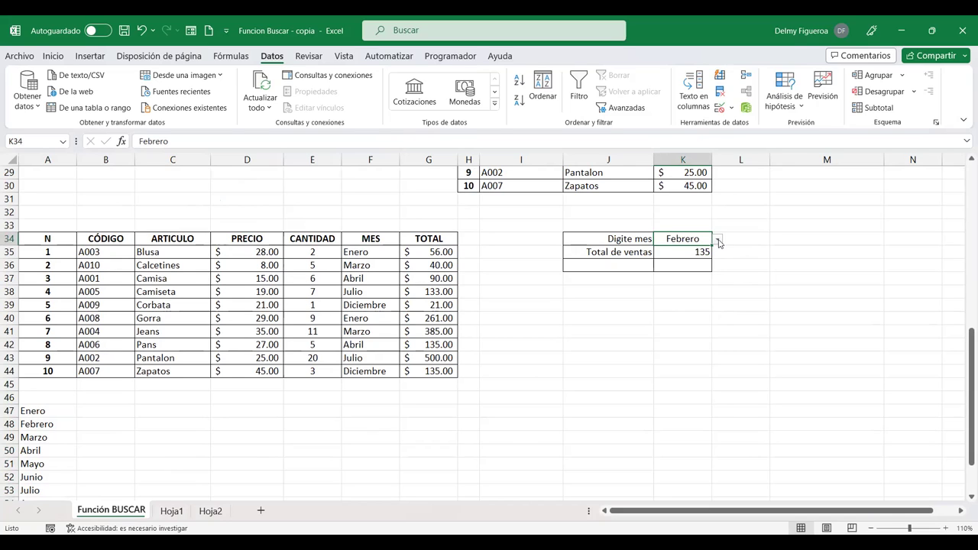
key(alt+Down)
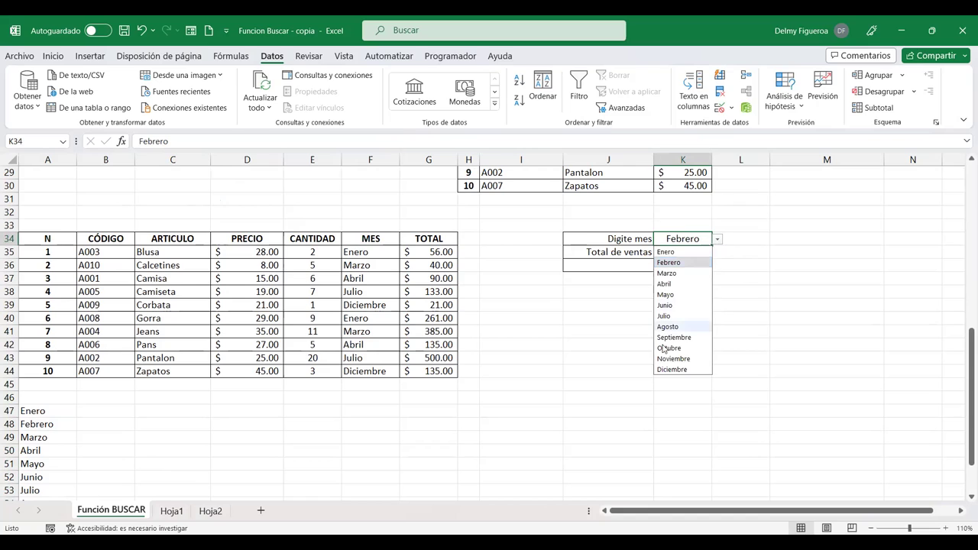
click(680, 284)
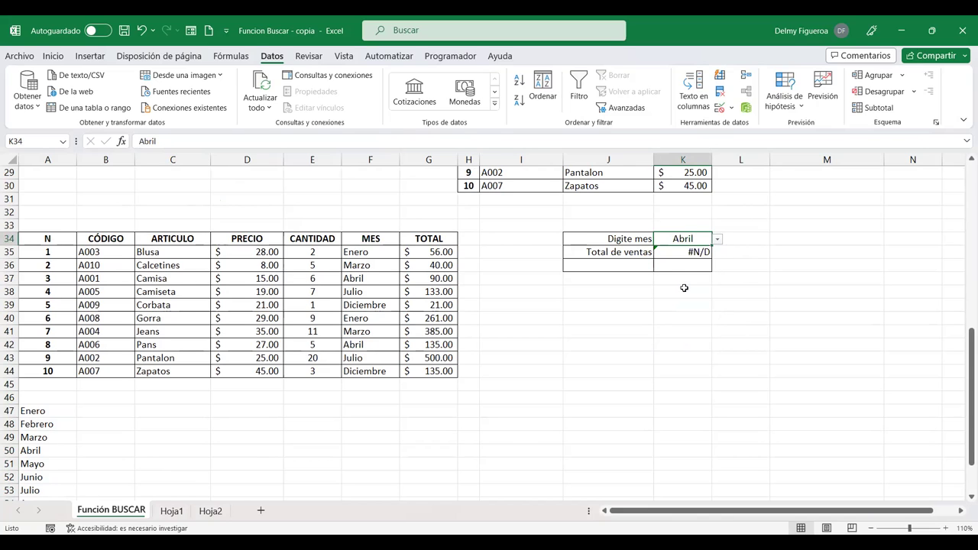
click(691, 255)
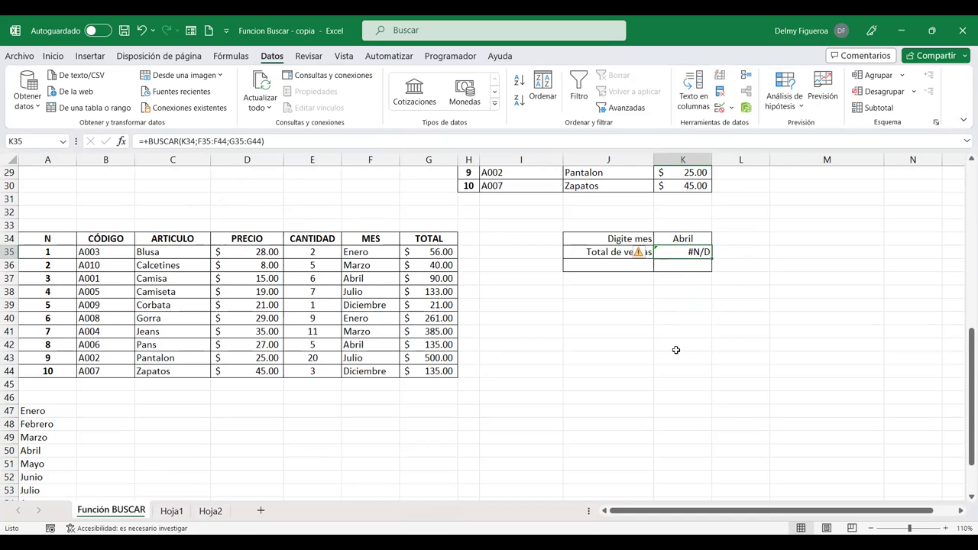
Review the K35 BUSCAR formula unchanged, then select the product table's data rows.
key(F2)
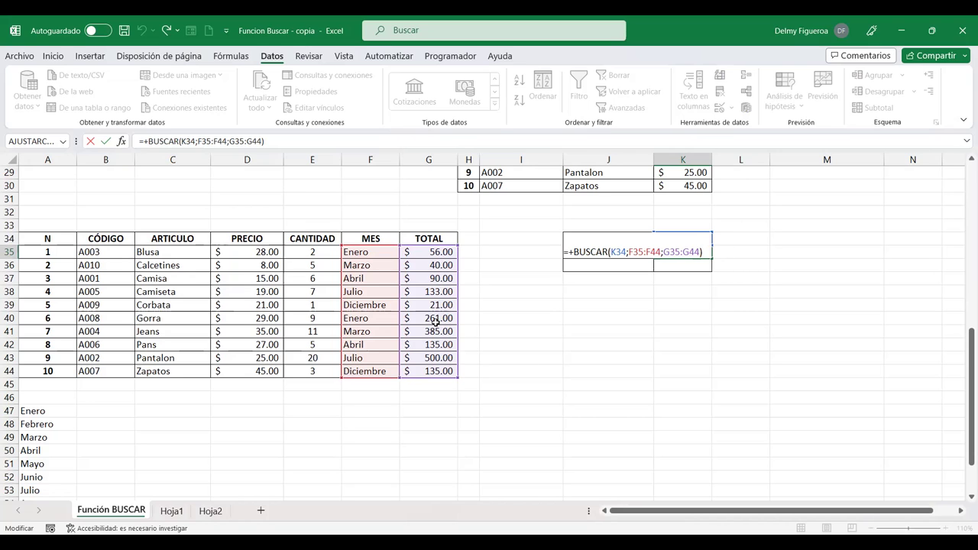
key(Return)
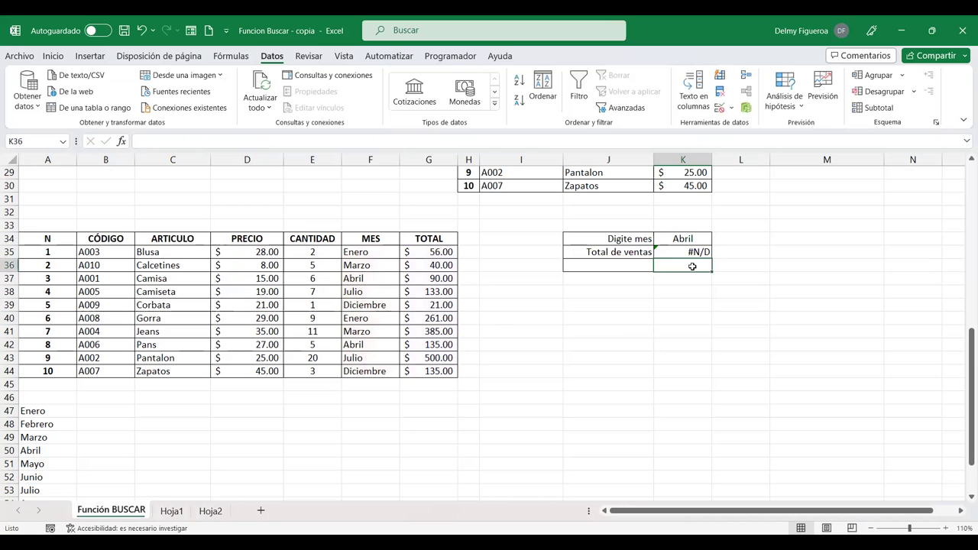
click(687, 251)
mouse_move(105, 252)
mouse_down()
mouse_move(406, 277)
mouse_move(412, 372)
mouse_up()
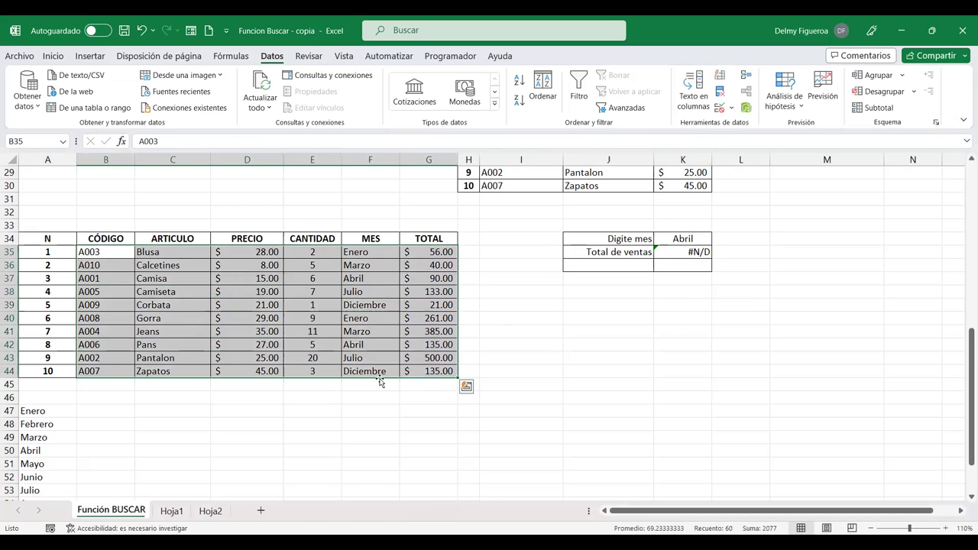
Bring up the custom sort settings for the selected data rows.
right_click(390, 303)
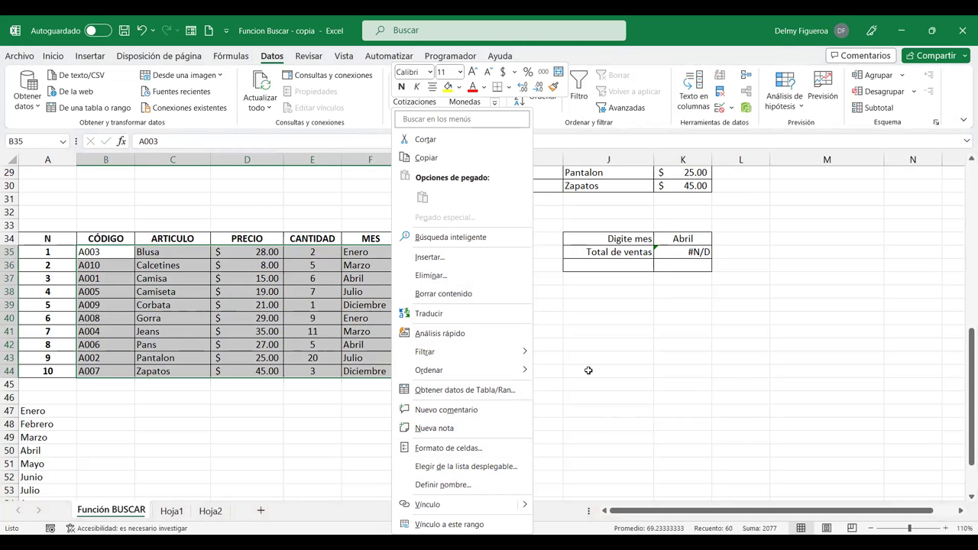
key(alt+Tab)
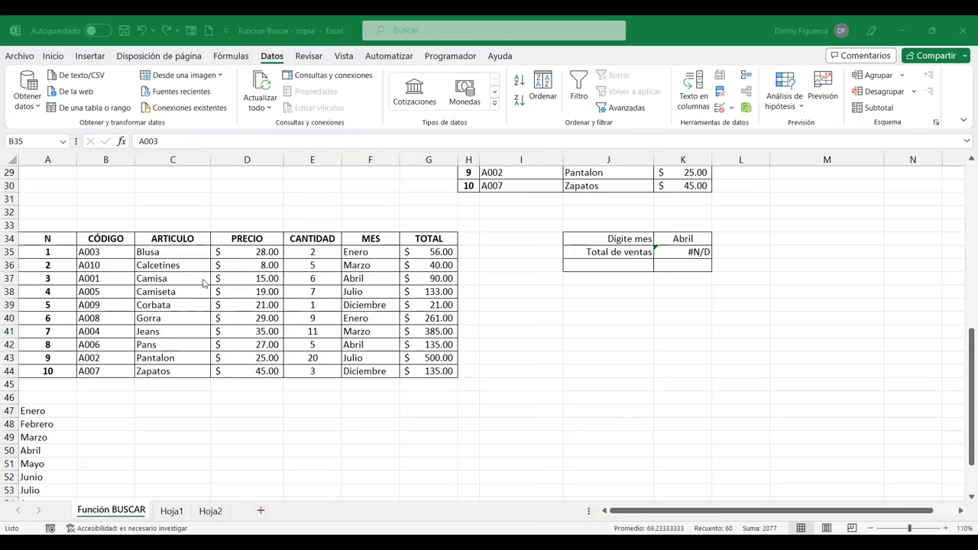
key(alt+Tab)
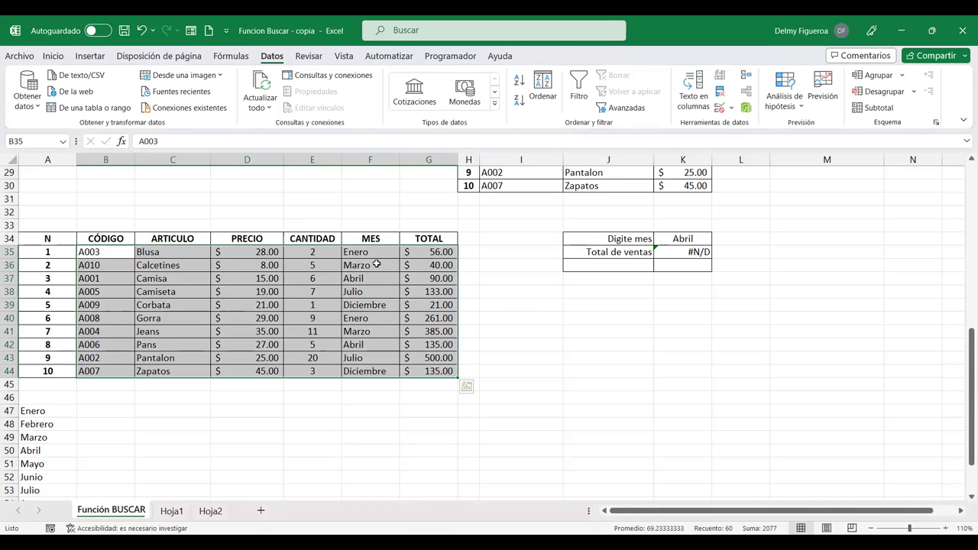
right_click(377, 264)
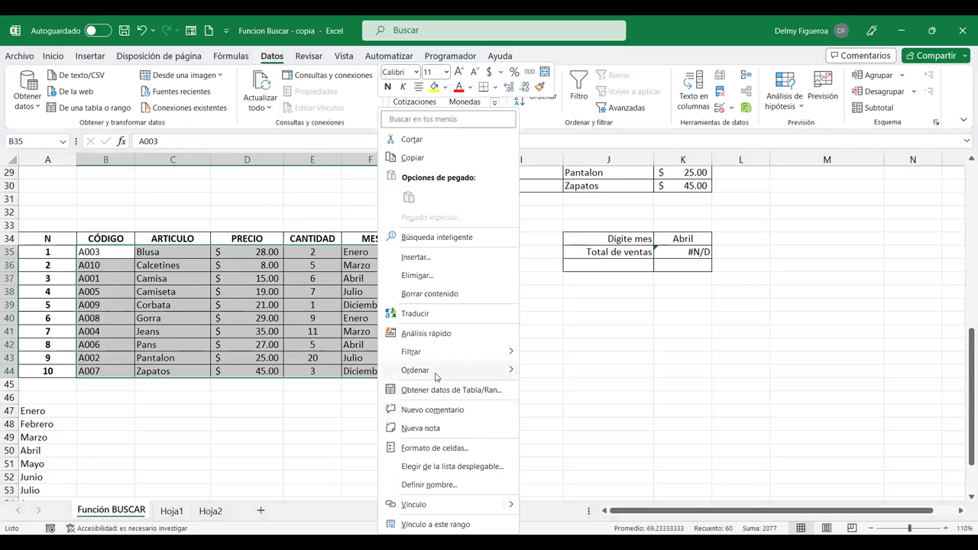
mouse_move(417, 370)
click(595, 466)
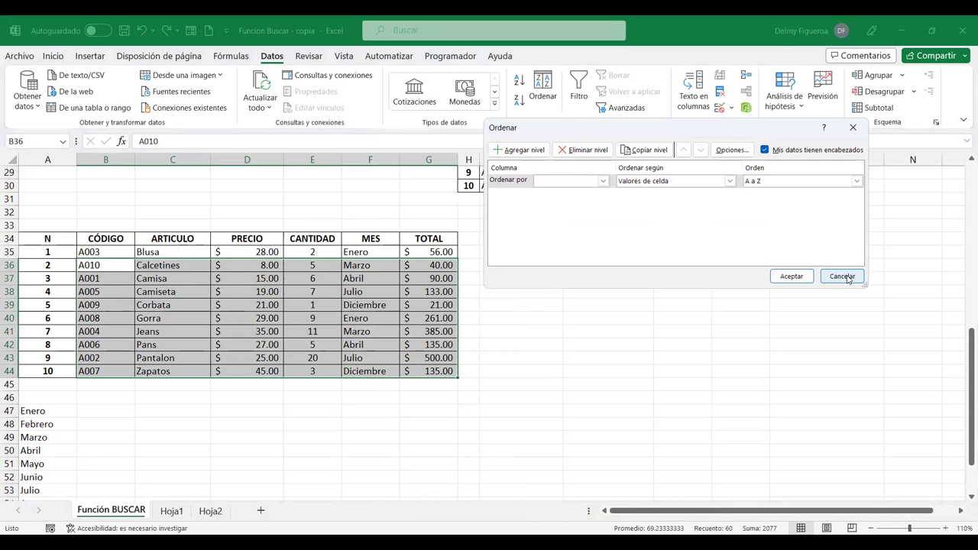
Reopen the custom sort settings for the data rows and cancel without sorting.
click(843, 277)
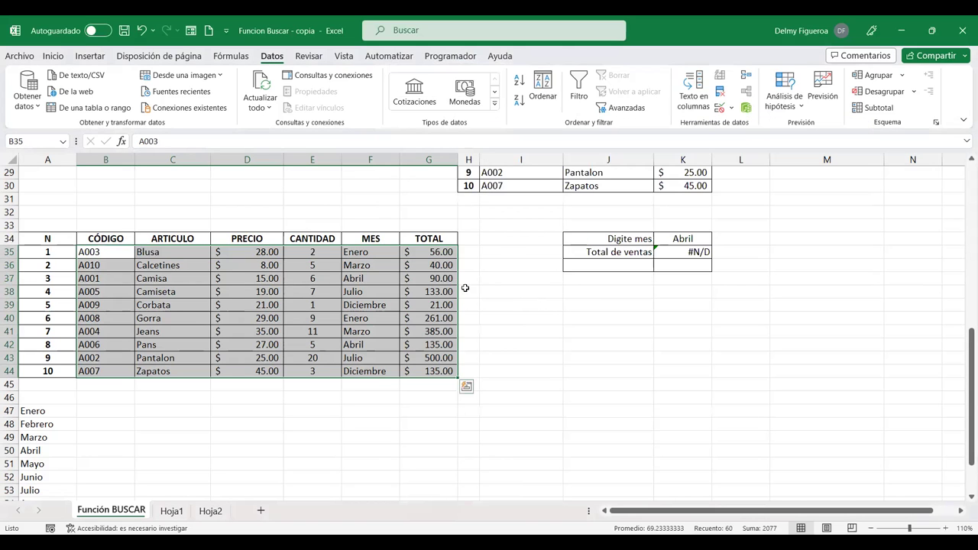
right_click(426, 273)
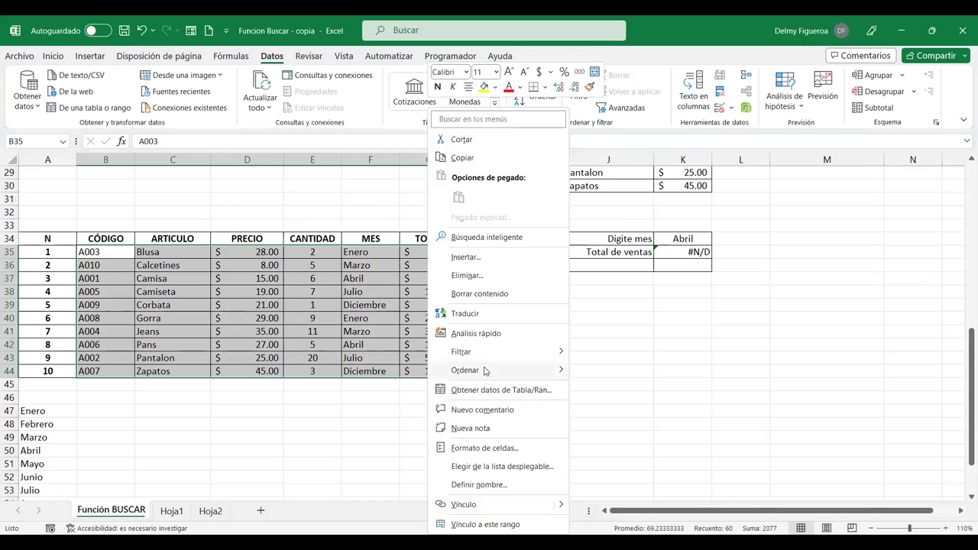
mouse_move(464, 370)
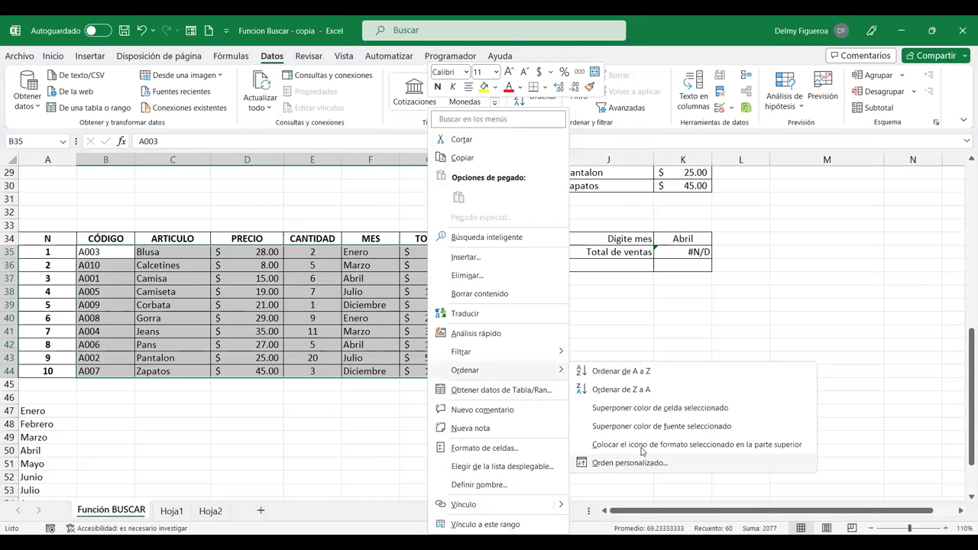
click(629, 463)
click(603, 181)
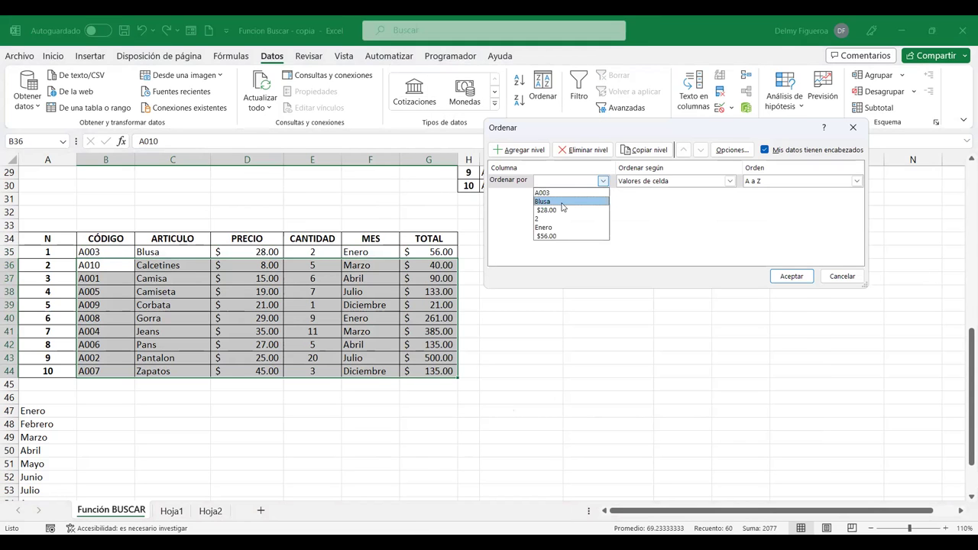
click(848, 282)
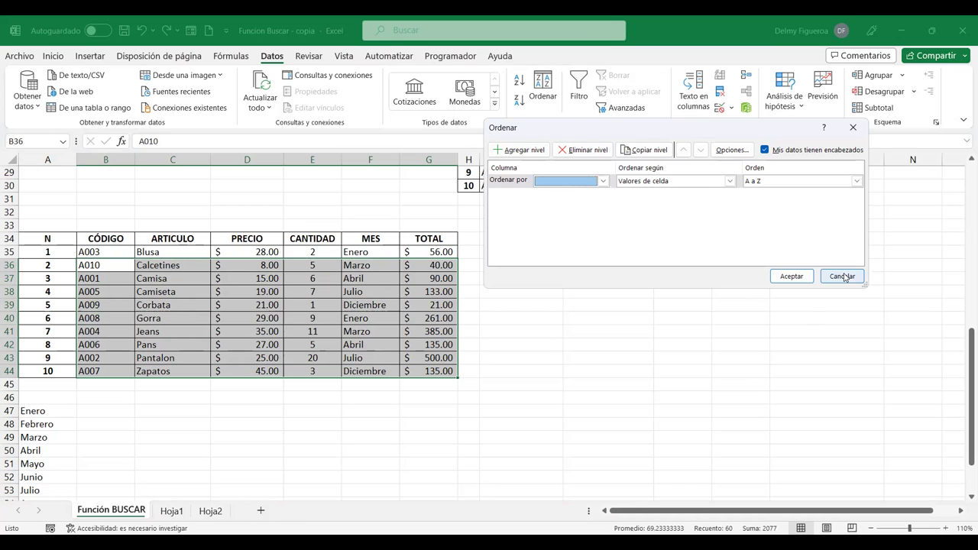
click(843, 276)
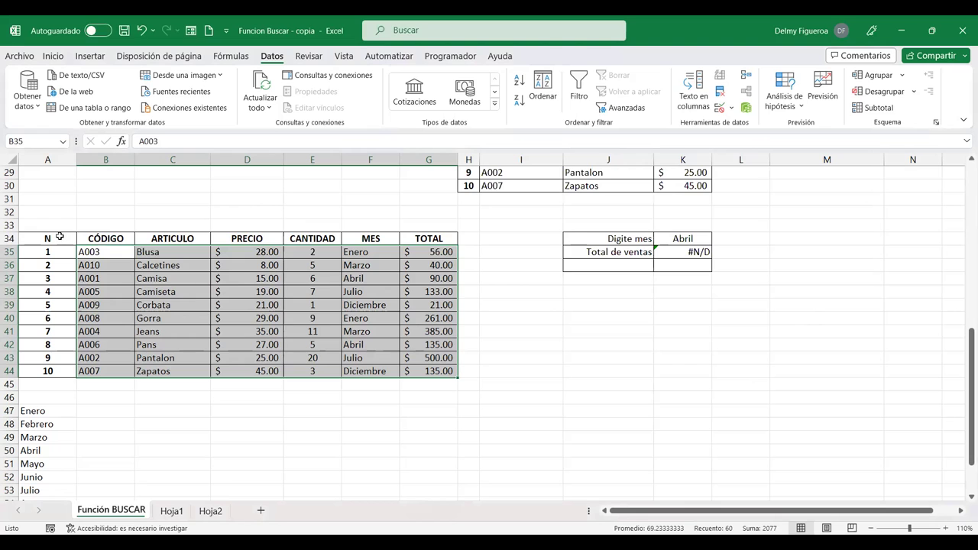
Select the table including headers and sort it by the MES column.
mouse_move(92, 239)
mouse_down()
mouse_move(430, 320)
mouse_move(428, 370)
mouse_up()
right_click(428, 330)
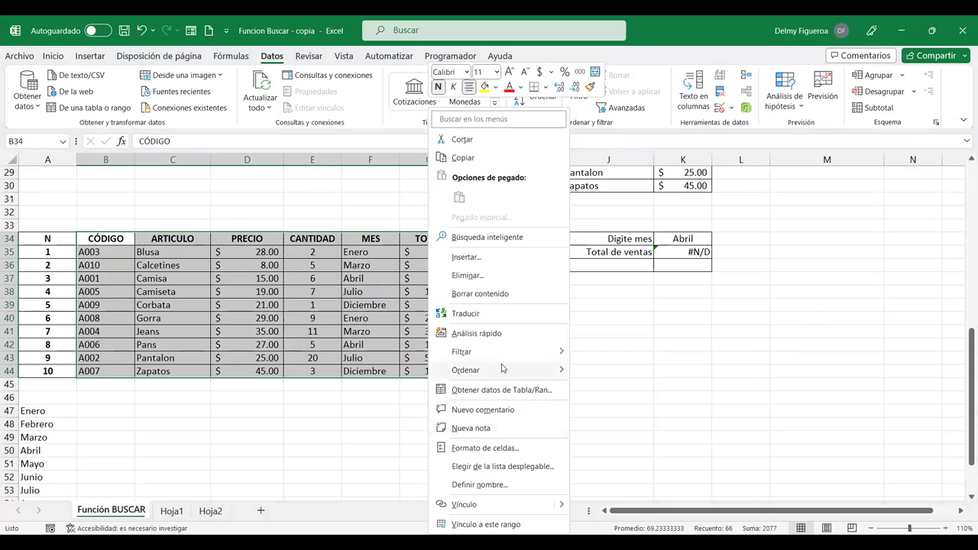
mouse_move(466, 370)
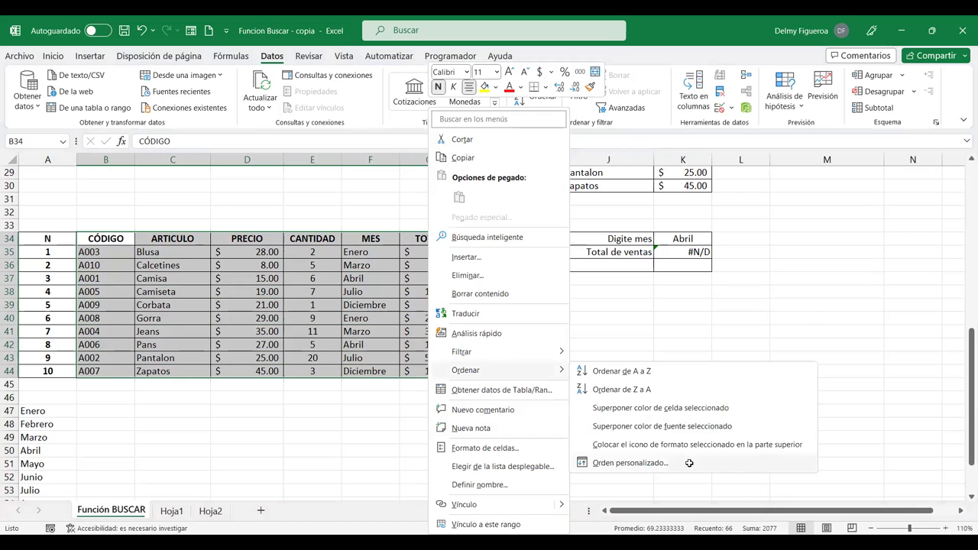
click(627, 459)
click(603, 180)
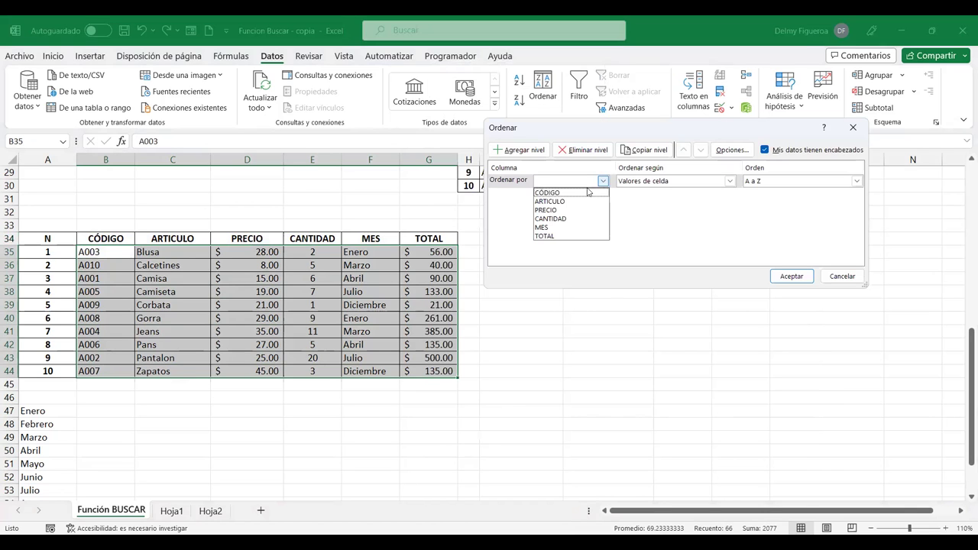
click(549, 227)
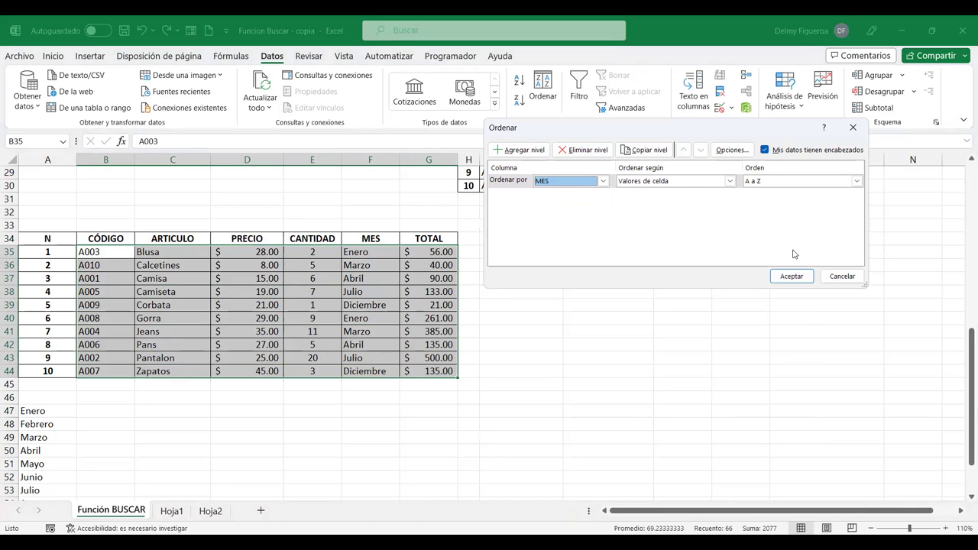
click(801, 282)
click(787, 277)
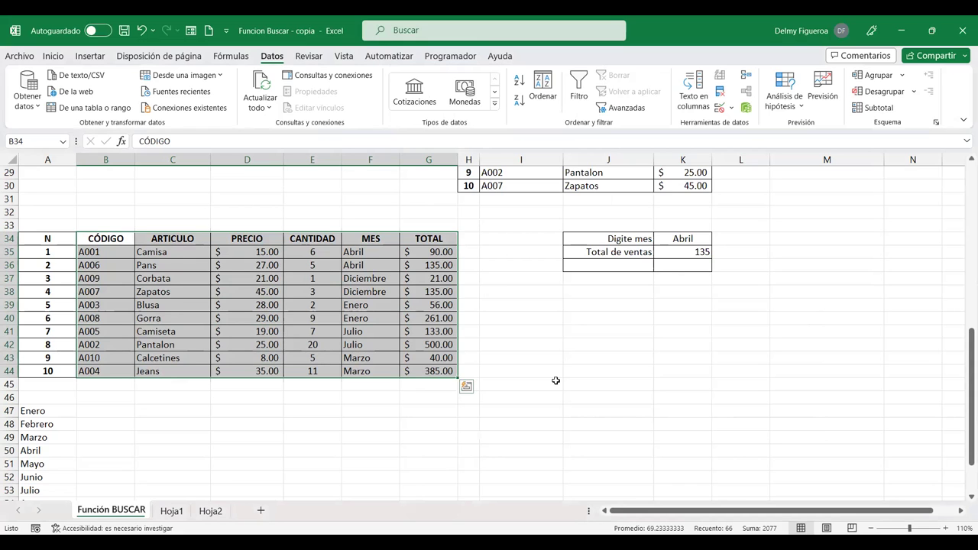
Undo the MES sort, leaving the table unsorted.
key(ctrl+z)
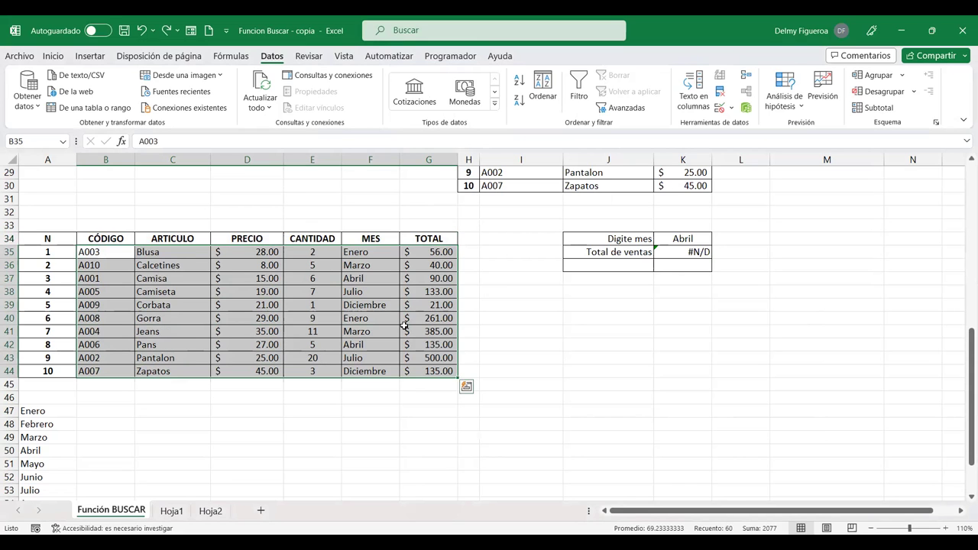
right_click(404, 326)
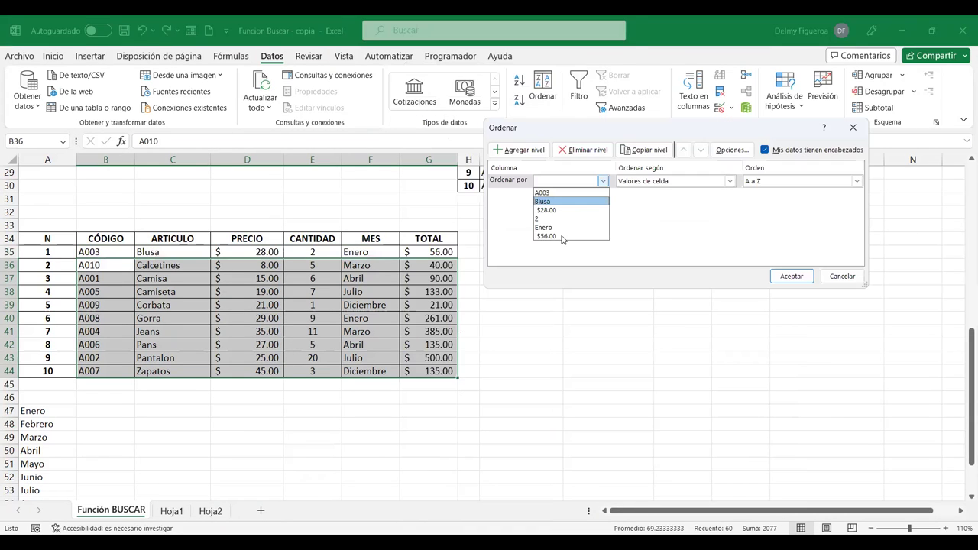
click(672, 350)
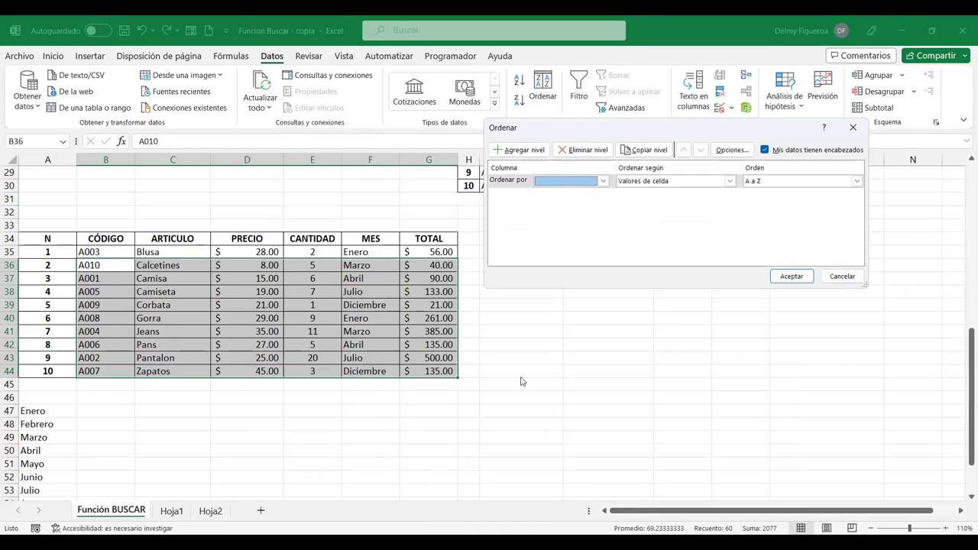
click(842, 276)
Select the whole table with headers and set MES as the custom sort column.
drag(108, 238, 426, 371)
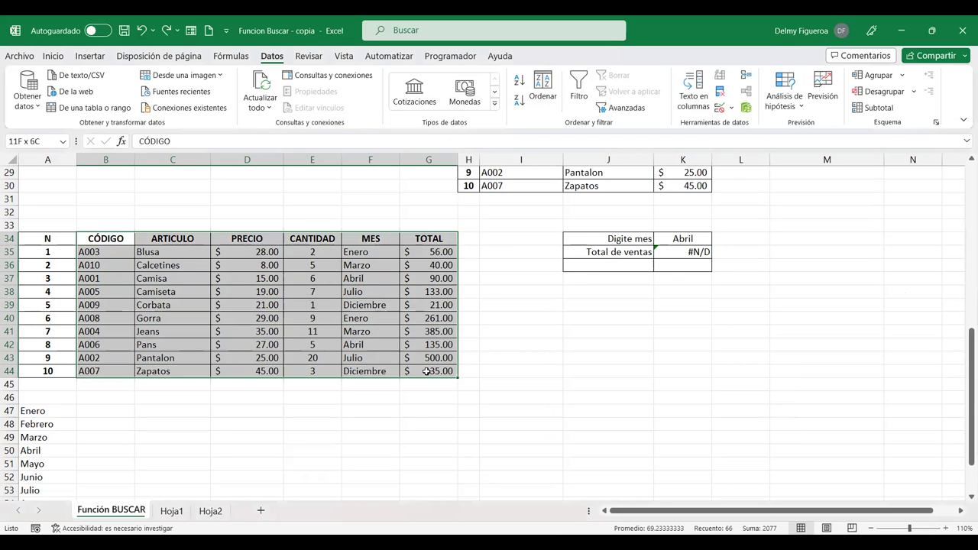
right_click(422, 289)
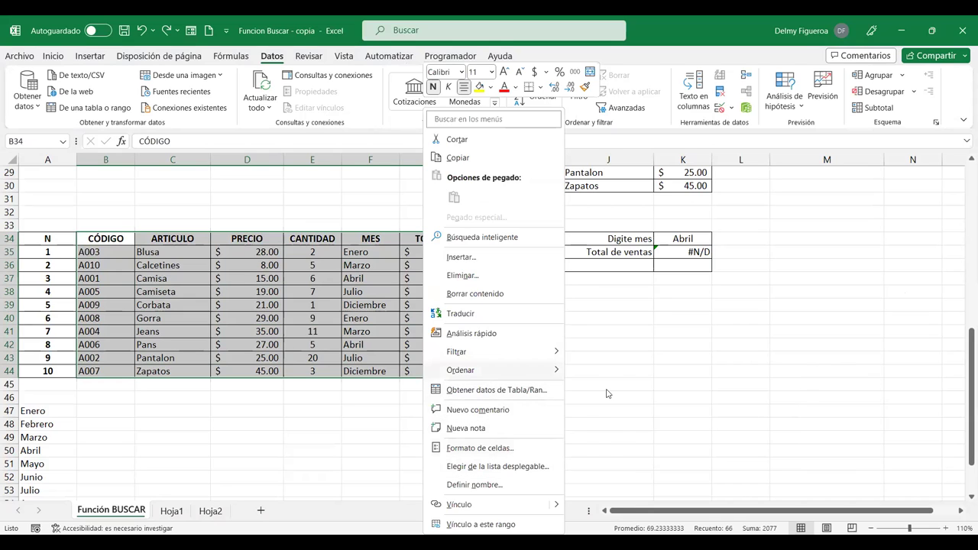
mouse_move(461, 370)
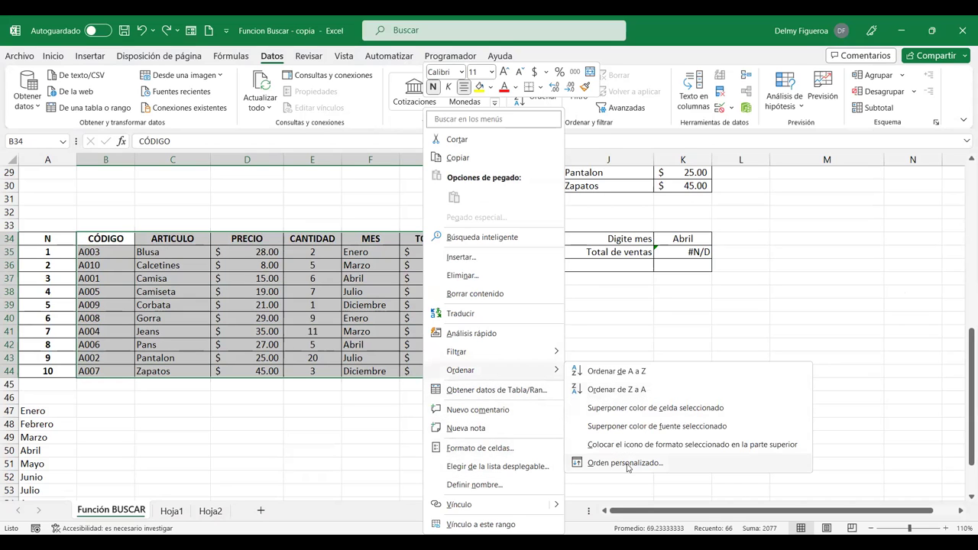
click(567, 237)
click(729, 183)
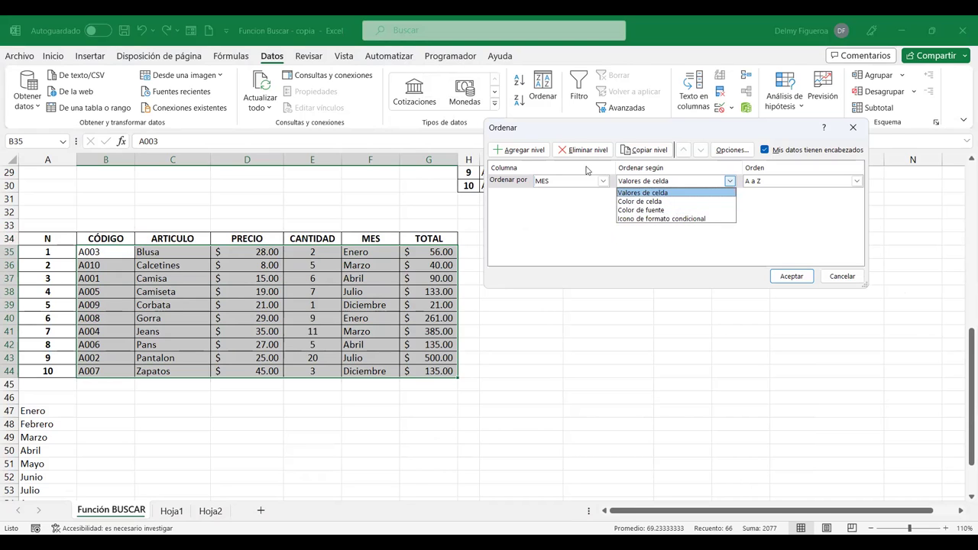
Set the sort to MES by Valores de celda, A to Z, and apply it.
click(742, 152)
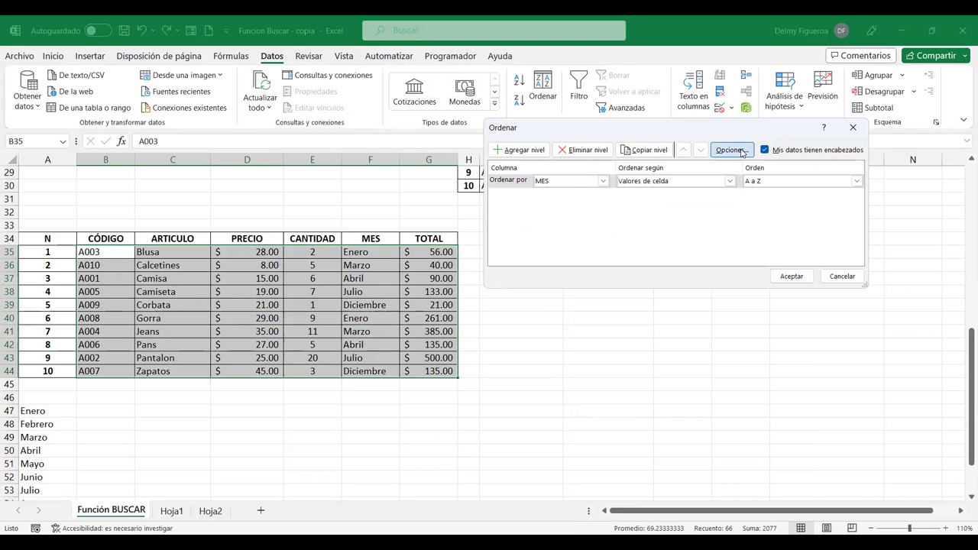
click(742, 152)
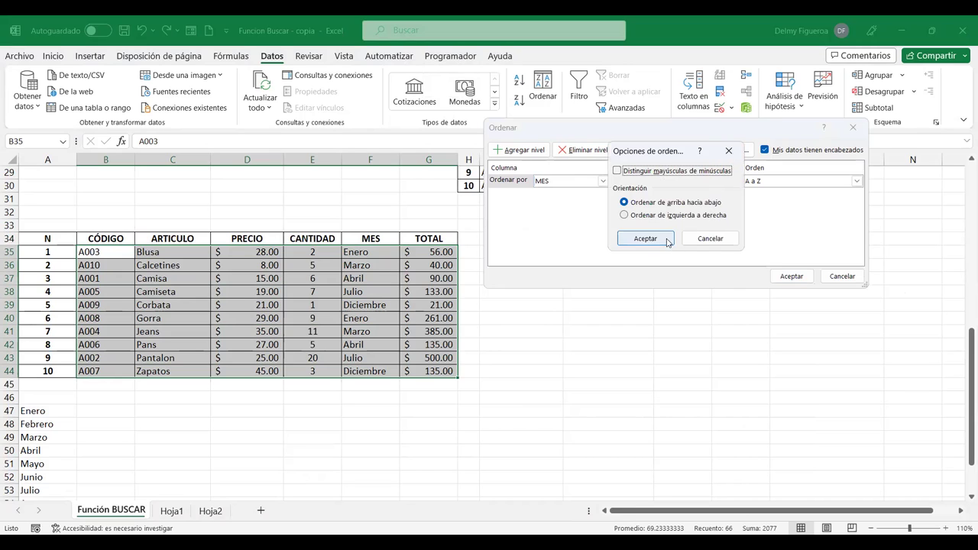
click(709, 241)
click(731, 181)
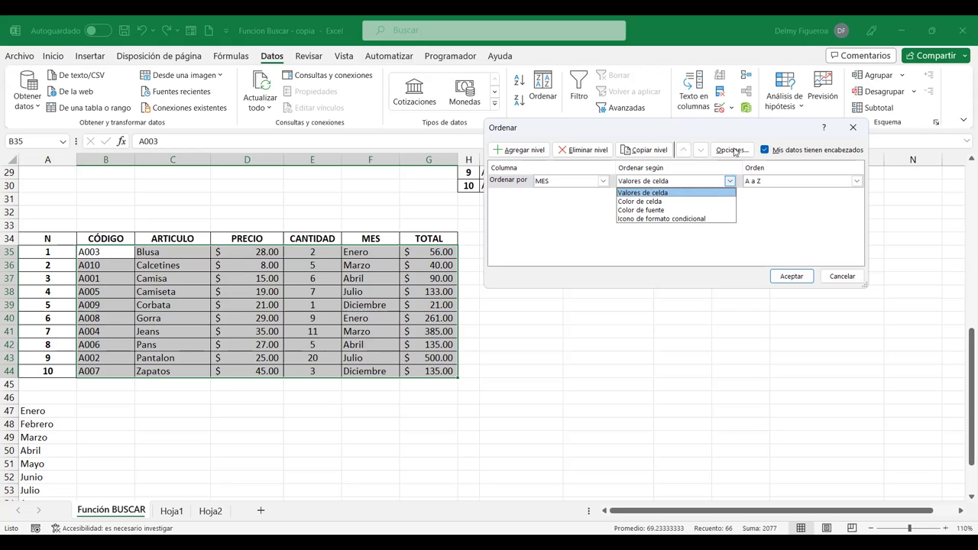
click(735, 151)
click(738, 151)
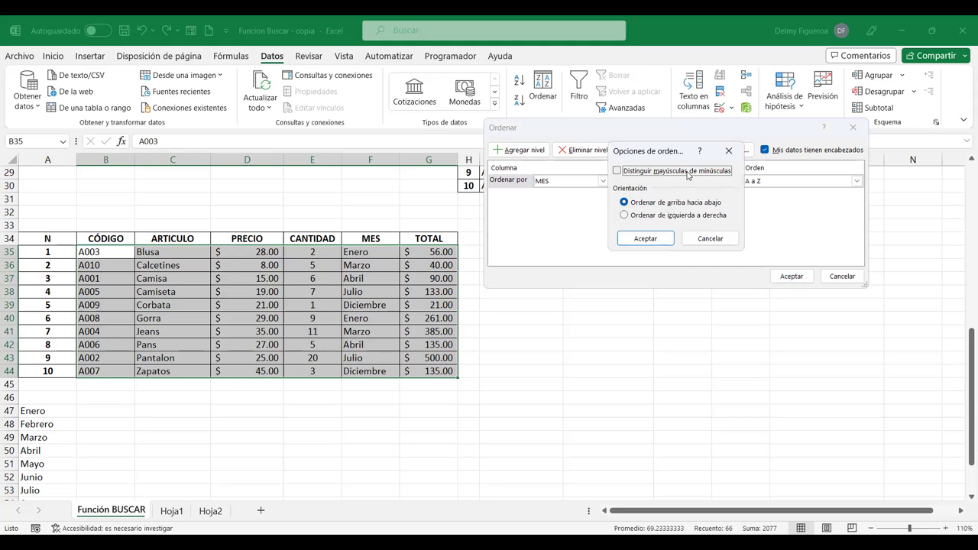
click(709, 239)
click(729, 181)
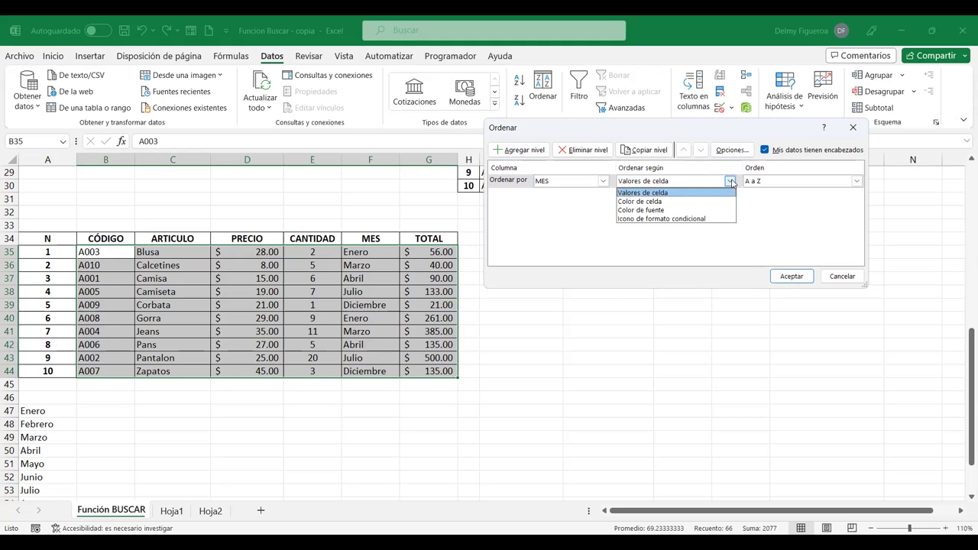
click(731, 184)
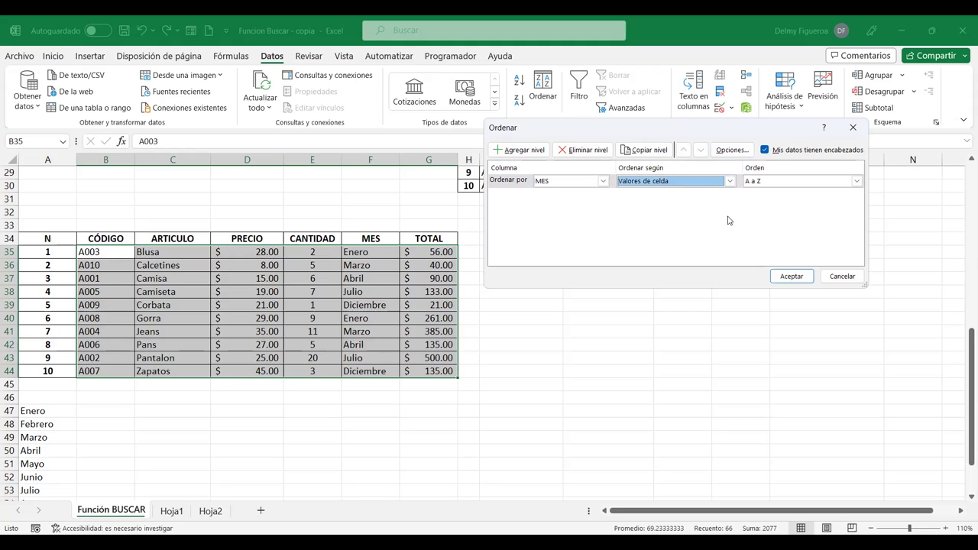
click(603, 182)
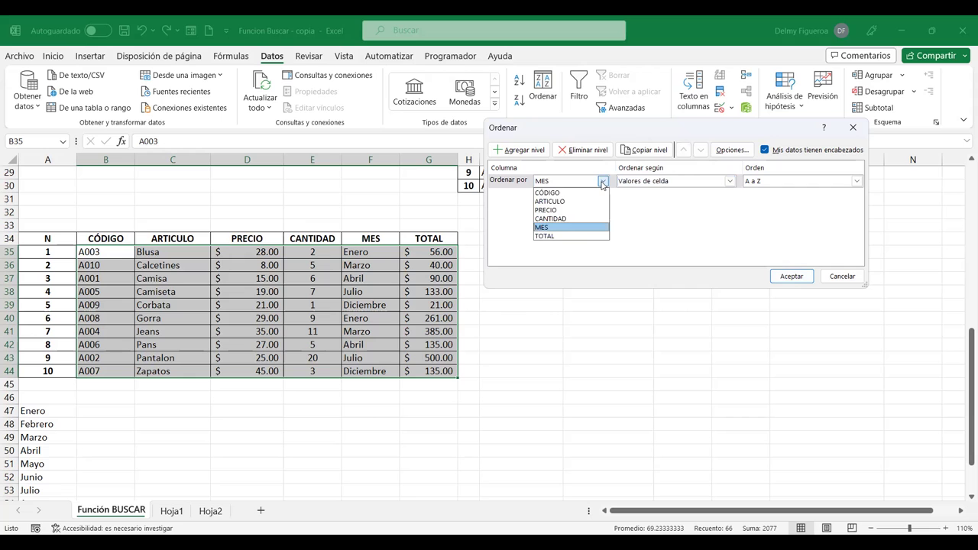
click(603, 182)
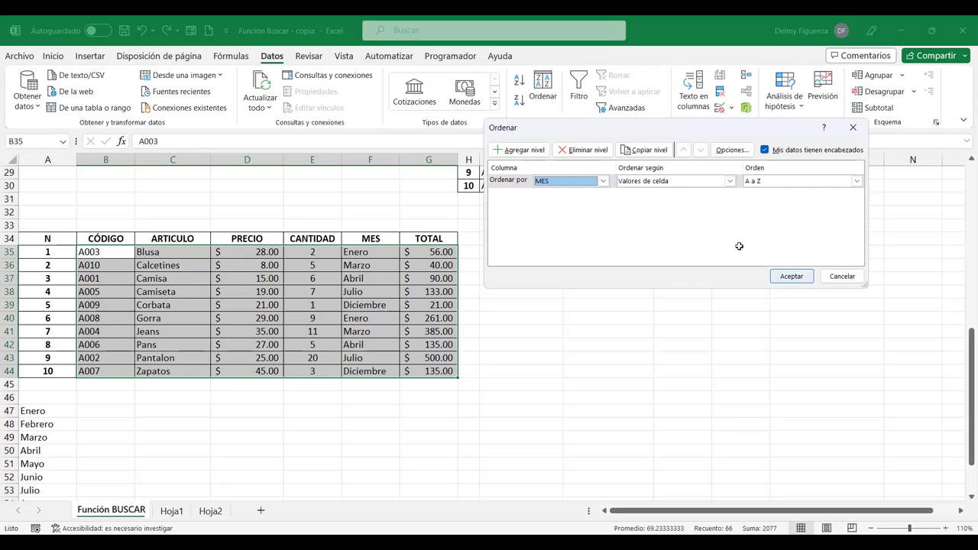
key(Return)
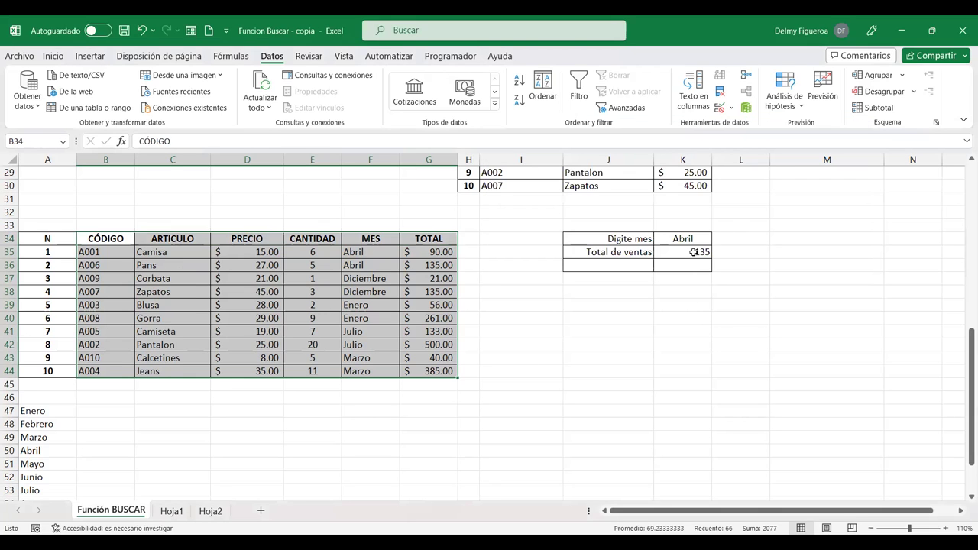
click(693, 252)
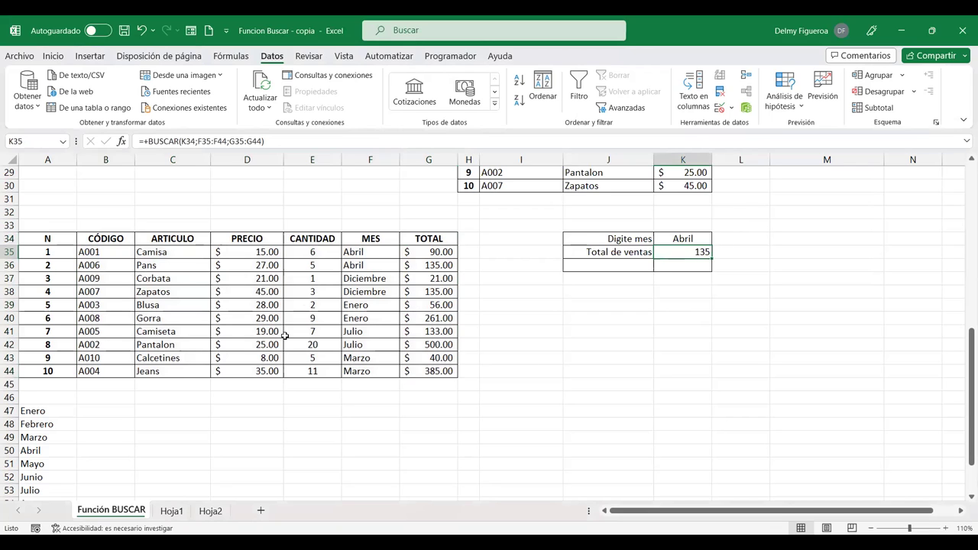
drag(373, 251, 369, 371)
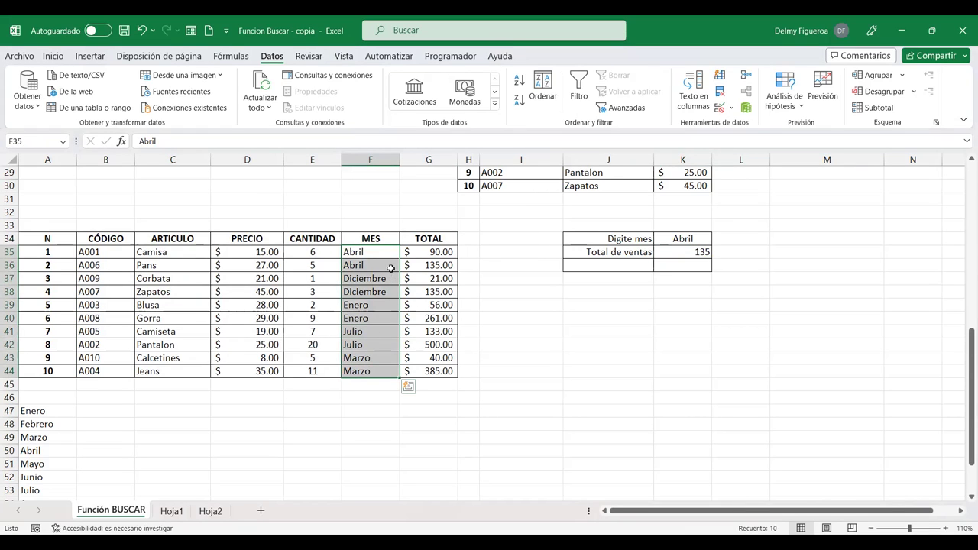
click(436, 252)
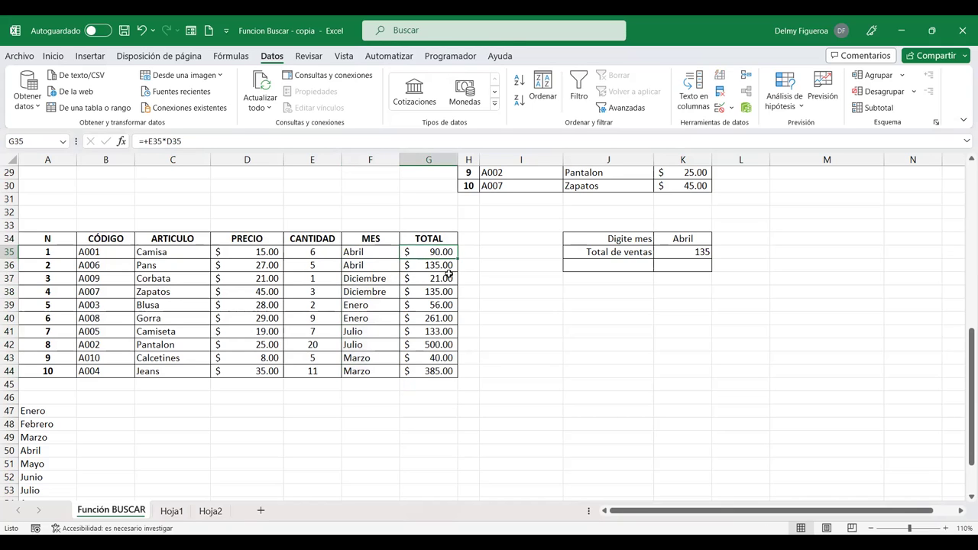
click(309, 267)
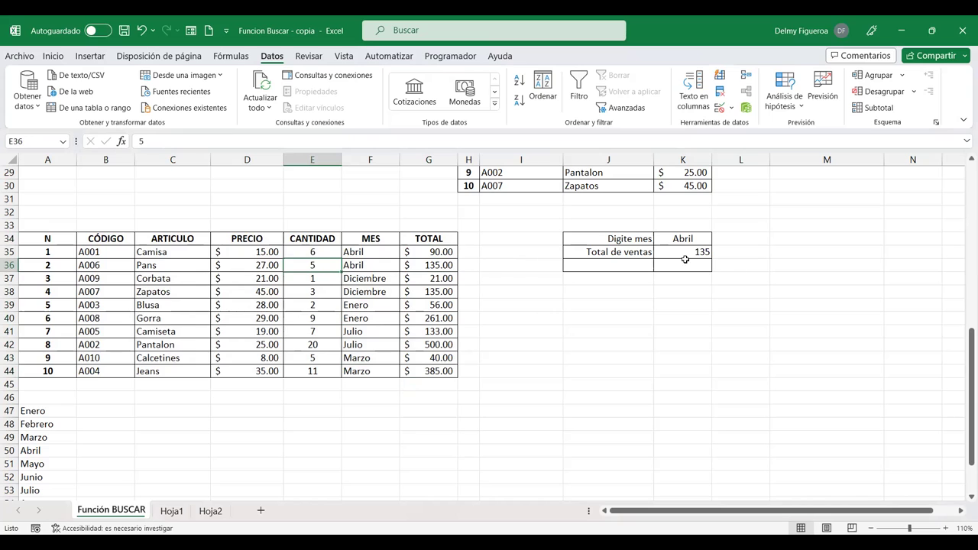
click(687, 254)
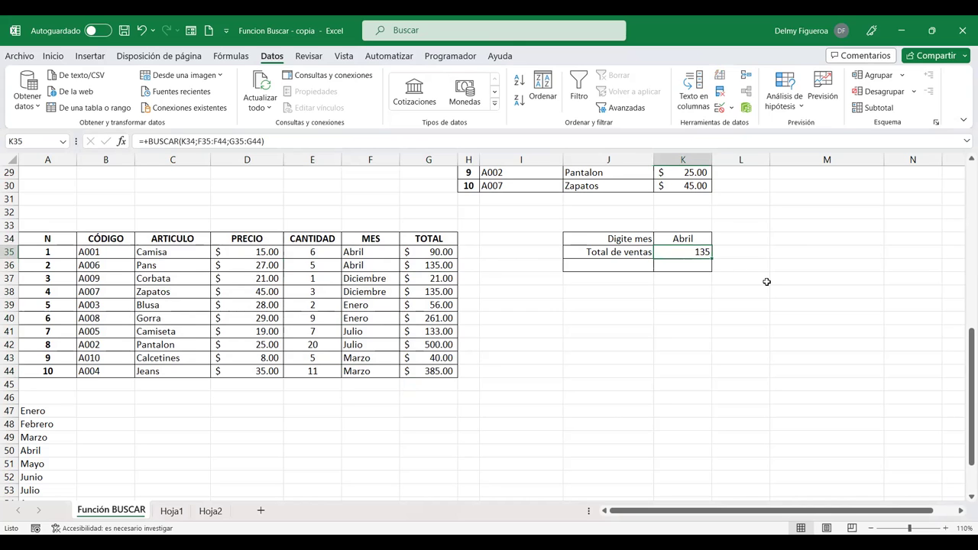
click(702, 237)
click(721, 238)
click(706, 239)
click(718, 239)
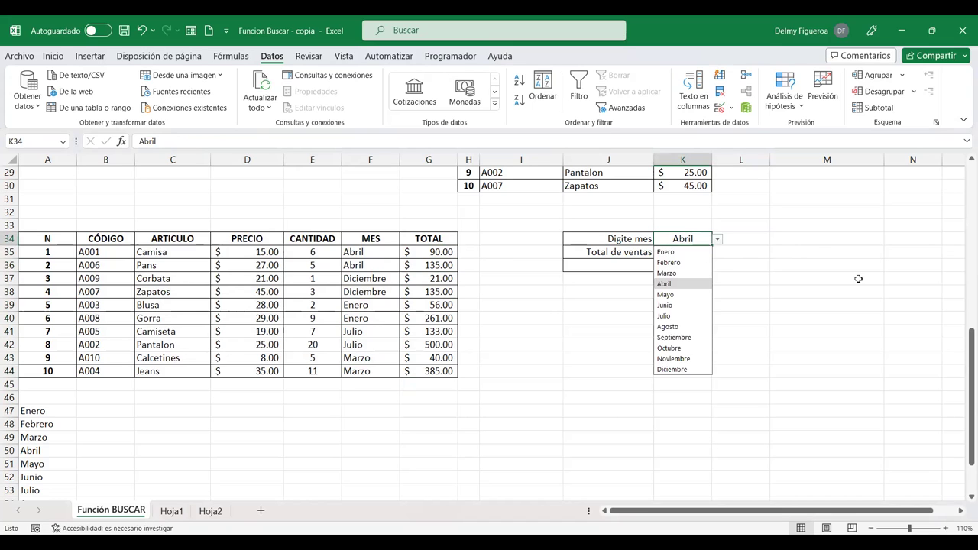
Enter =+BUSCAR(K34;F35:F44;G35:G44) in K35 to return the chosen month's total.
key(Return)
text(+)
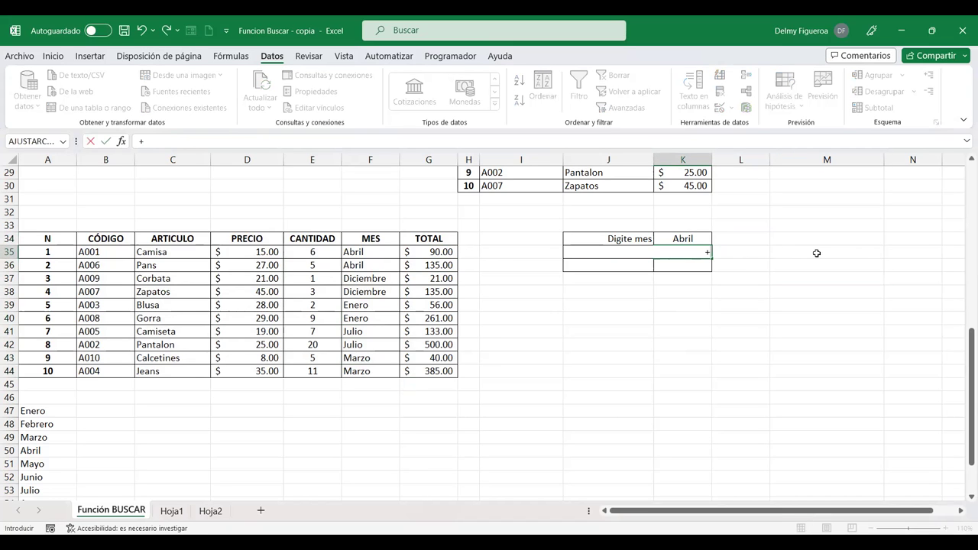
text(bus)
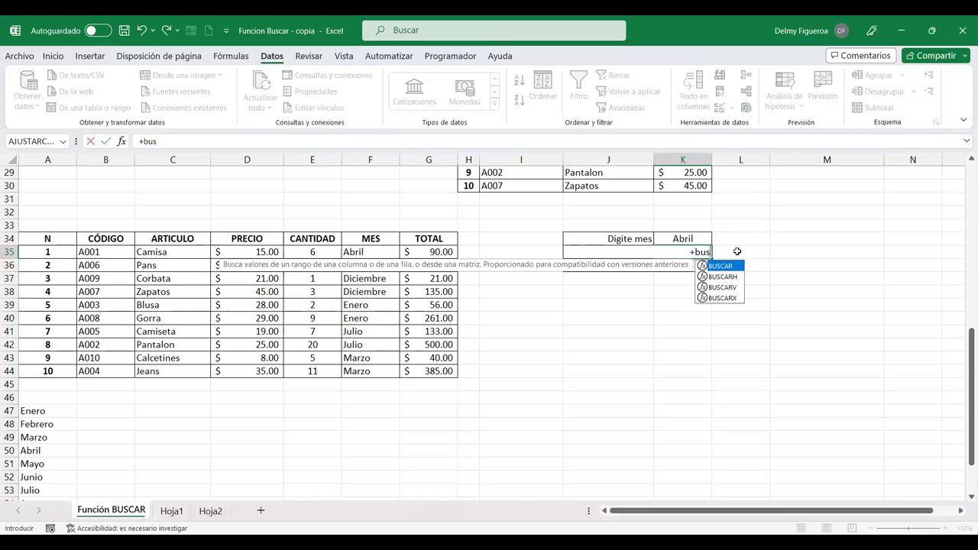
double_click(729, 266)
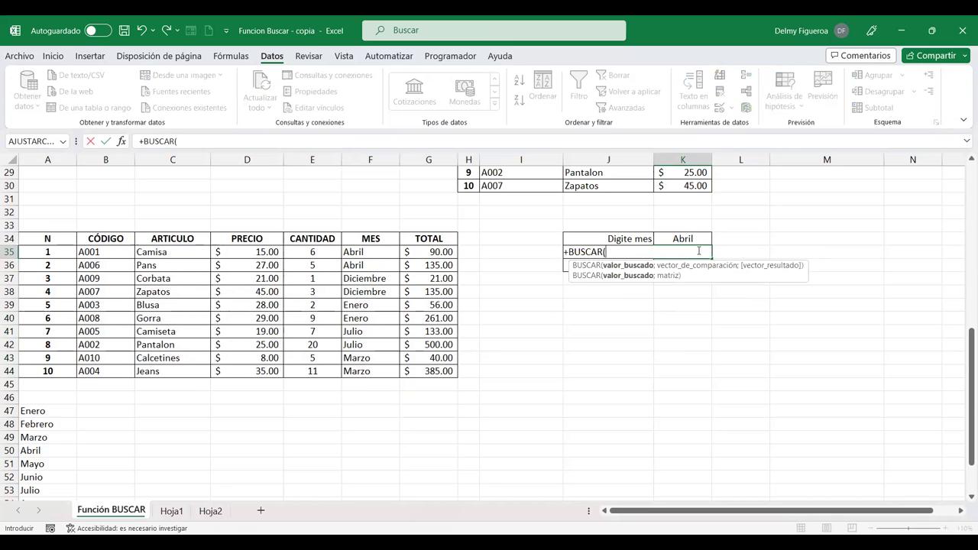
click(688, 238)
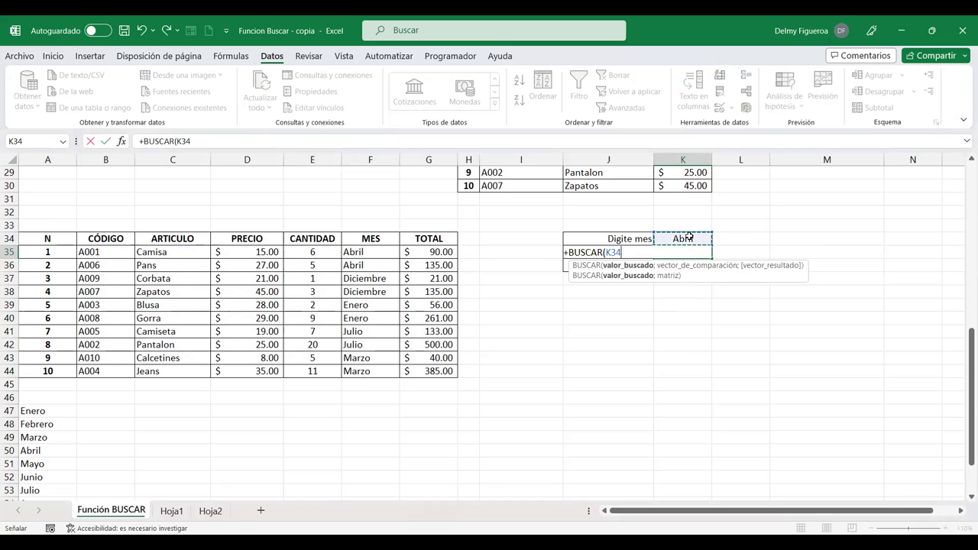
text(;)
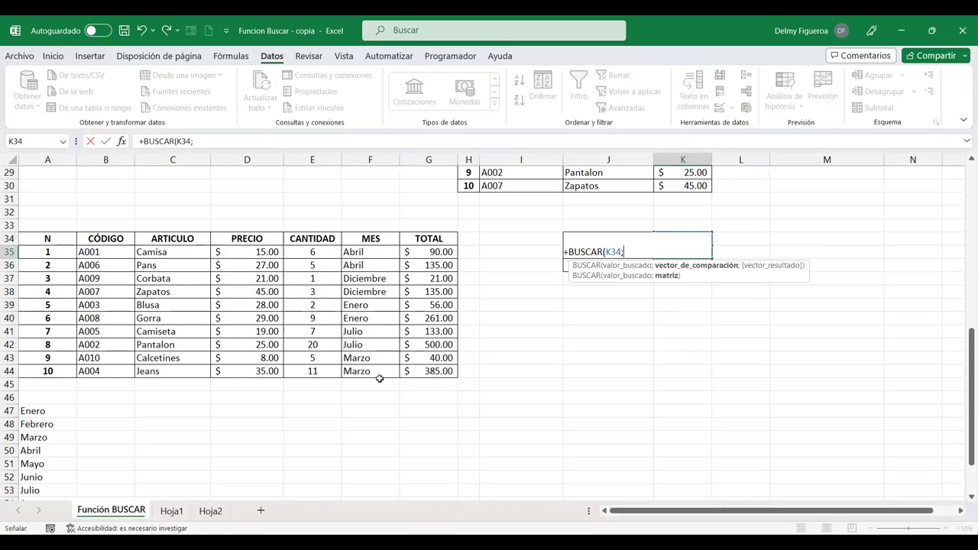
drag(379, 374, 371, 253)
text(;)
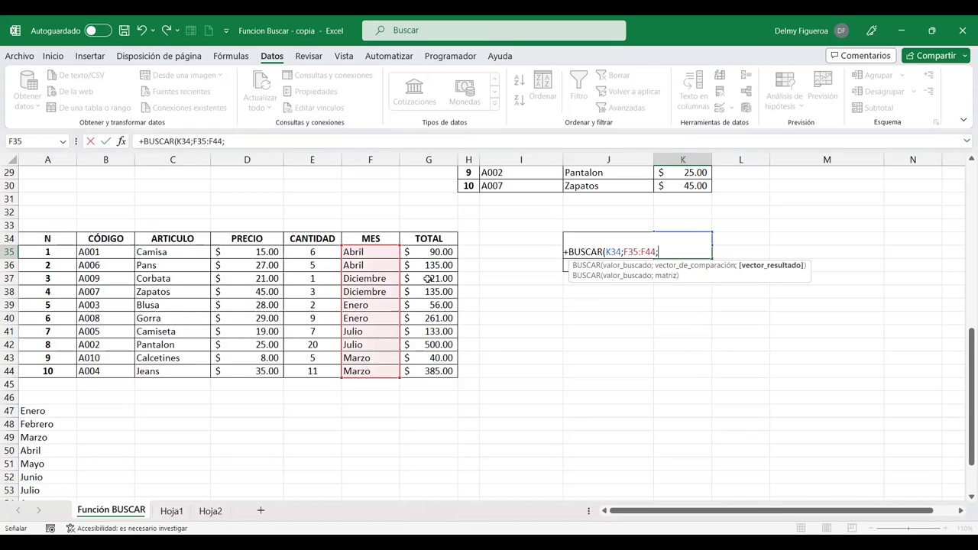
drag(428, 369, 428, 252)
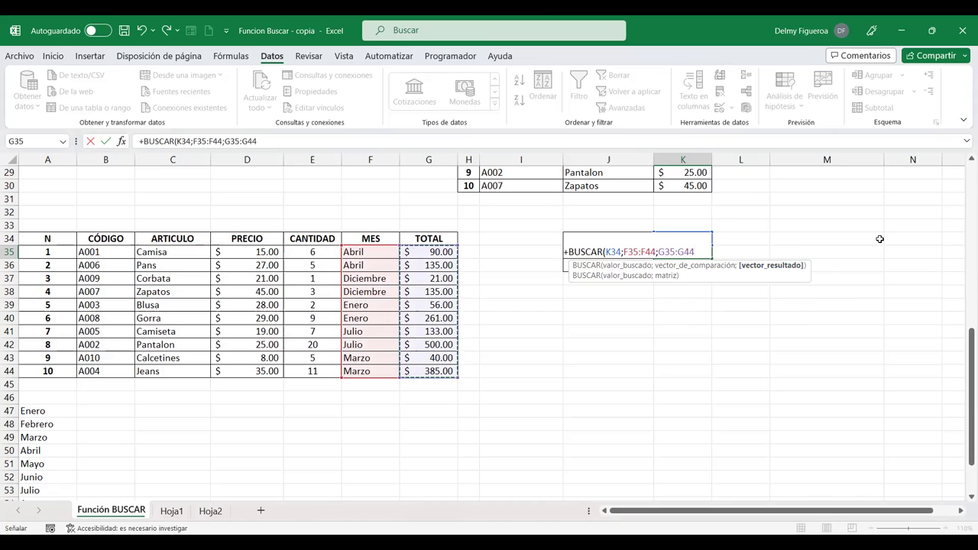
key(Return)
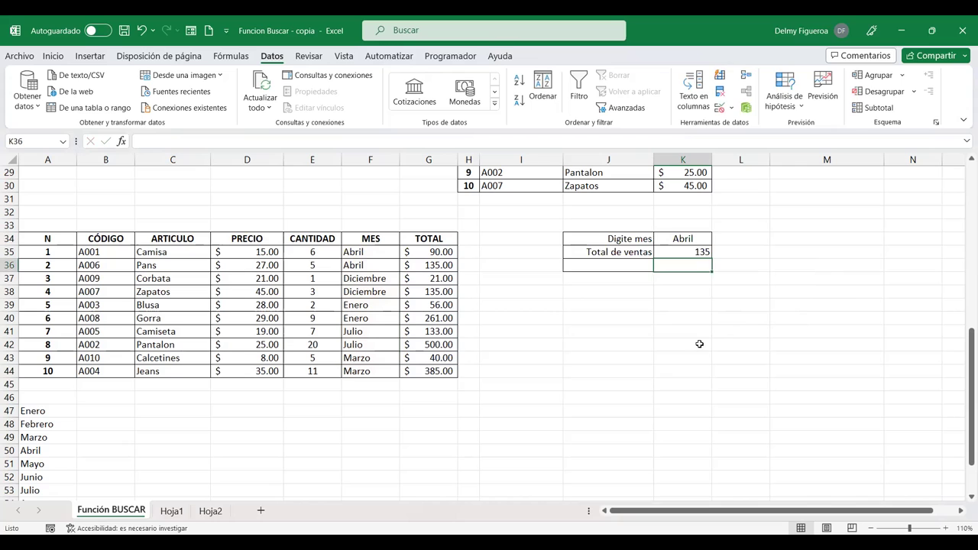
Try Marzo, Septiembre and Enero in Digite mes, finishing on Diciembre.
click(693, 241)
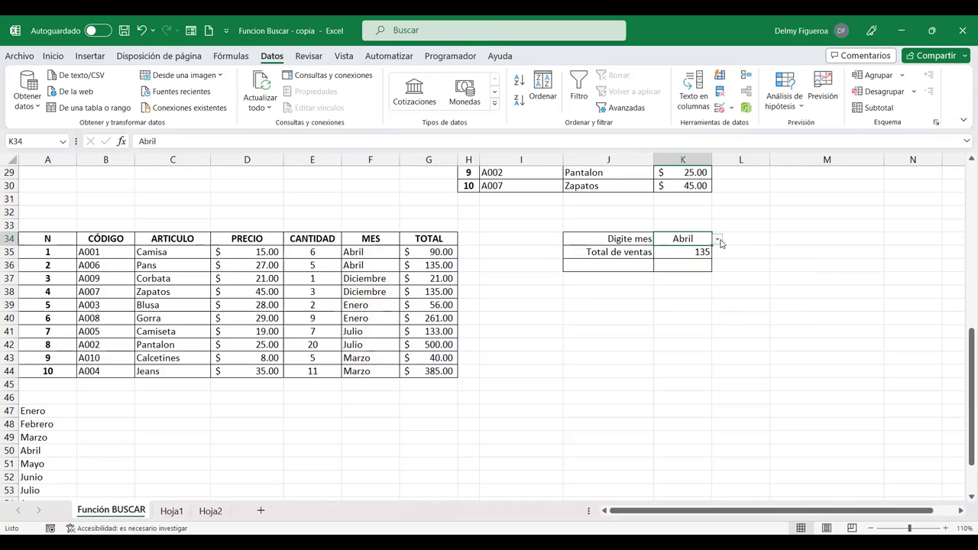
click(718, 240)
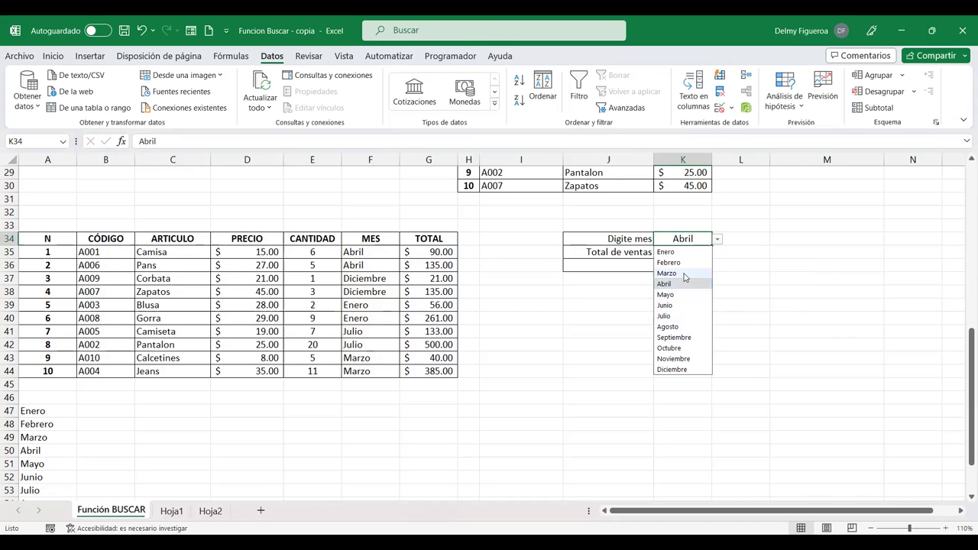
click(685, 273)
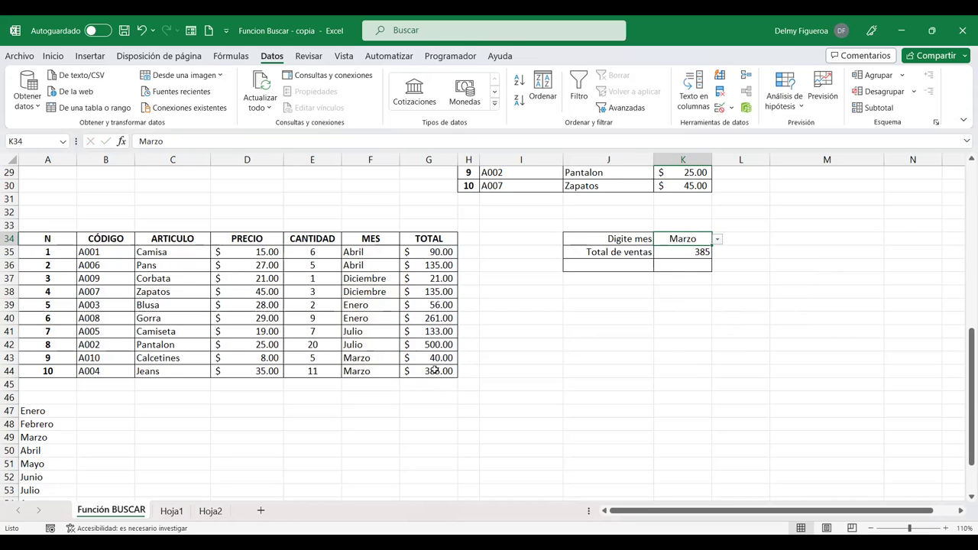
click(718, 240)
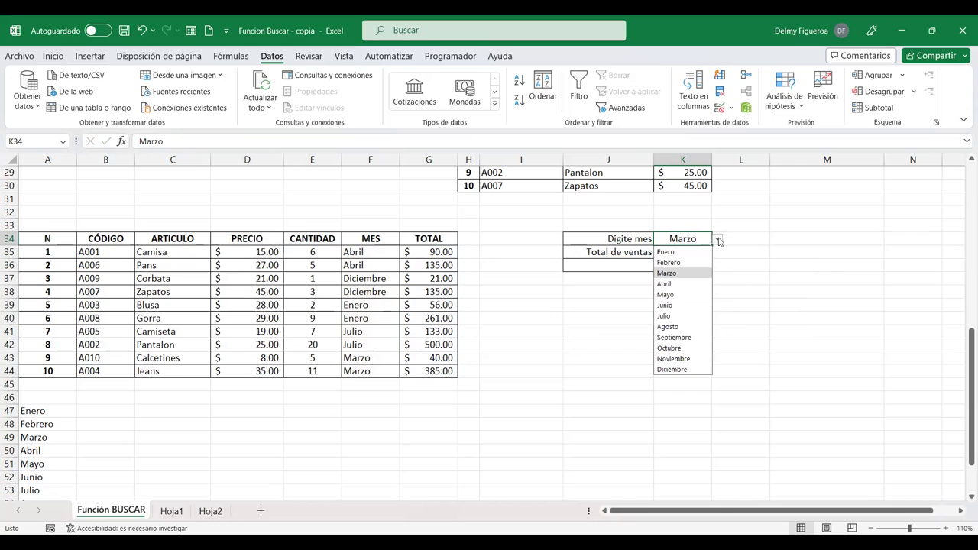
click(674, 339)
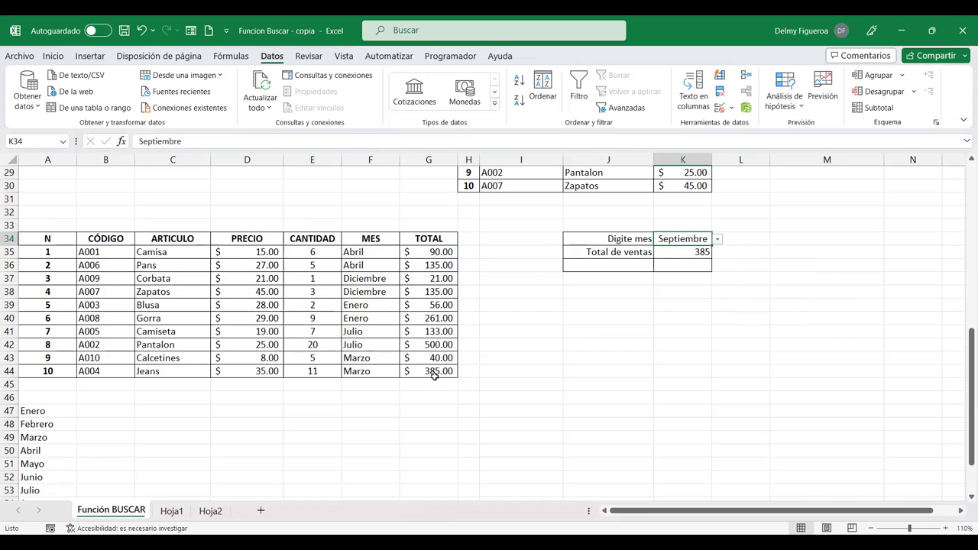
click(718, 240)
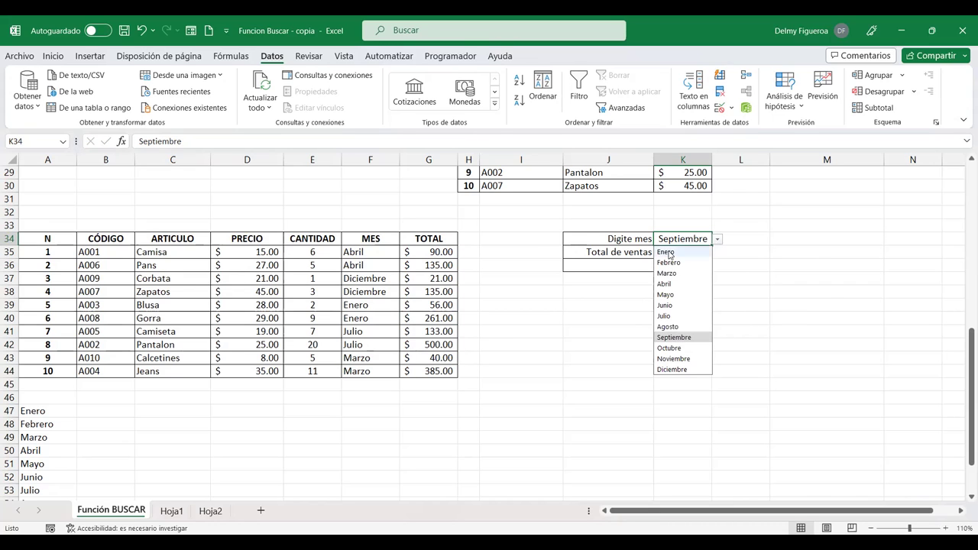
click(666, 253)
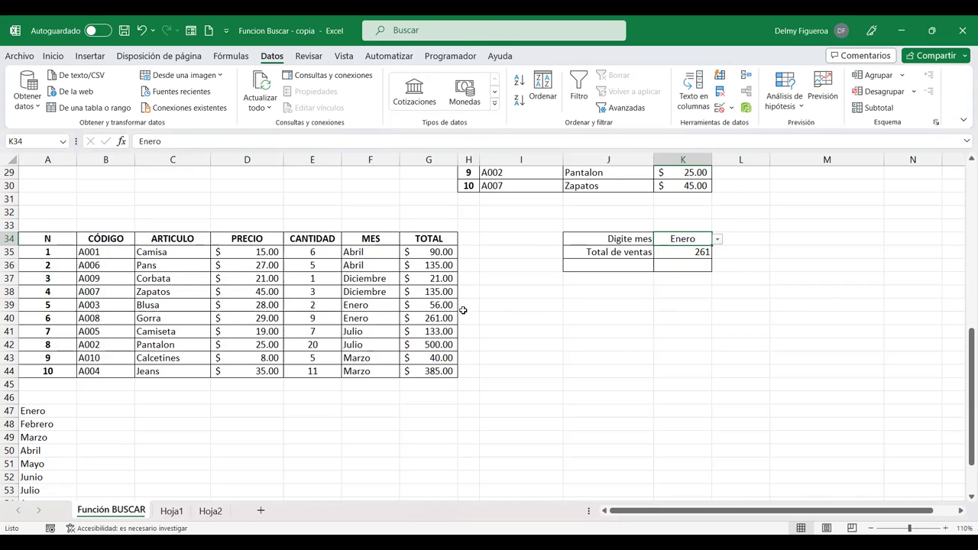
click(716, 240)
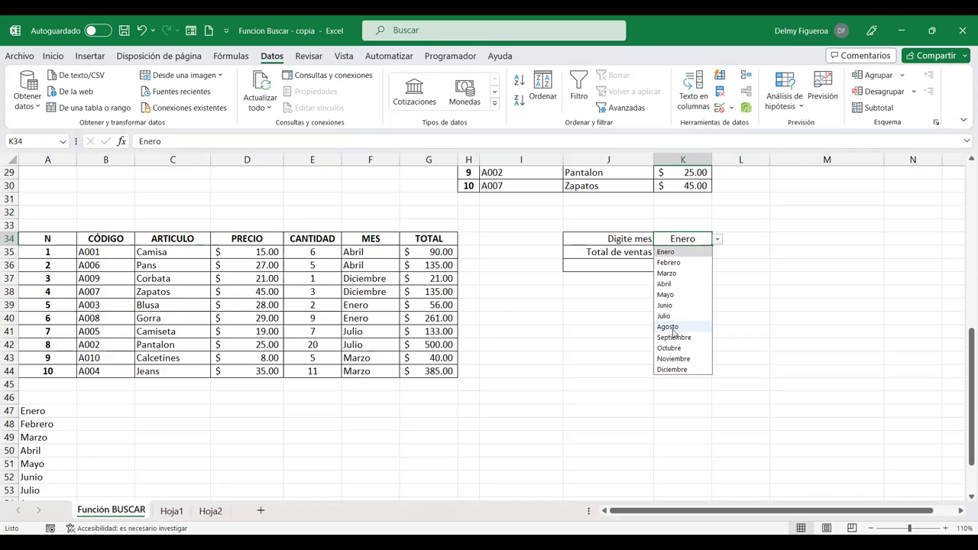
click(673, 369)
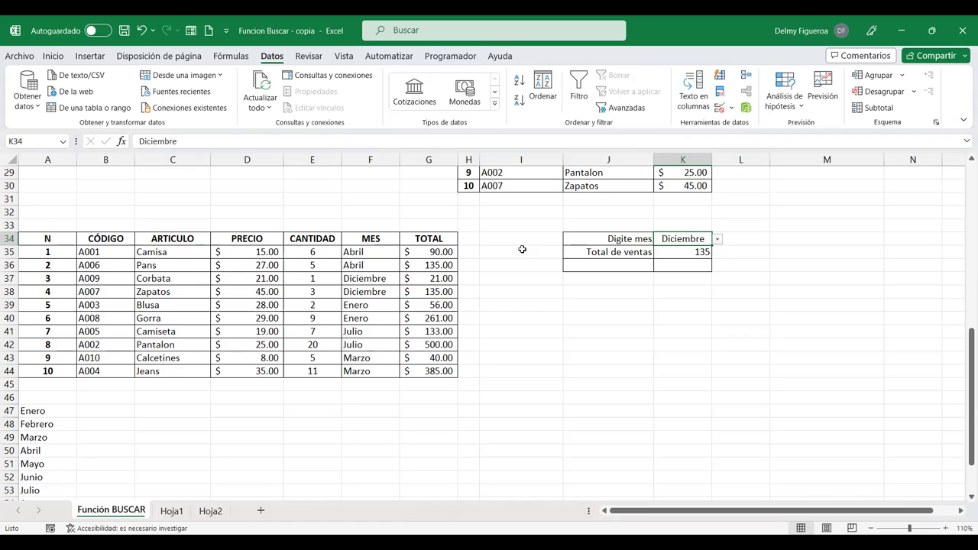
Review the MES month entries and the BUSCAR month-total formula, ending on the Diciembre entry.
click(377, 278)
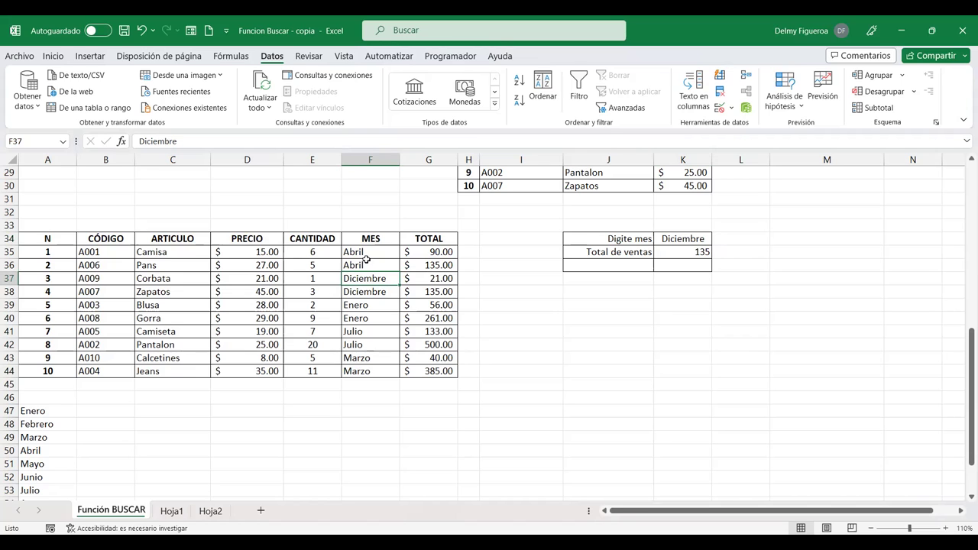
drag(368, 253, 366, 373)
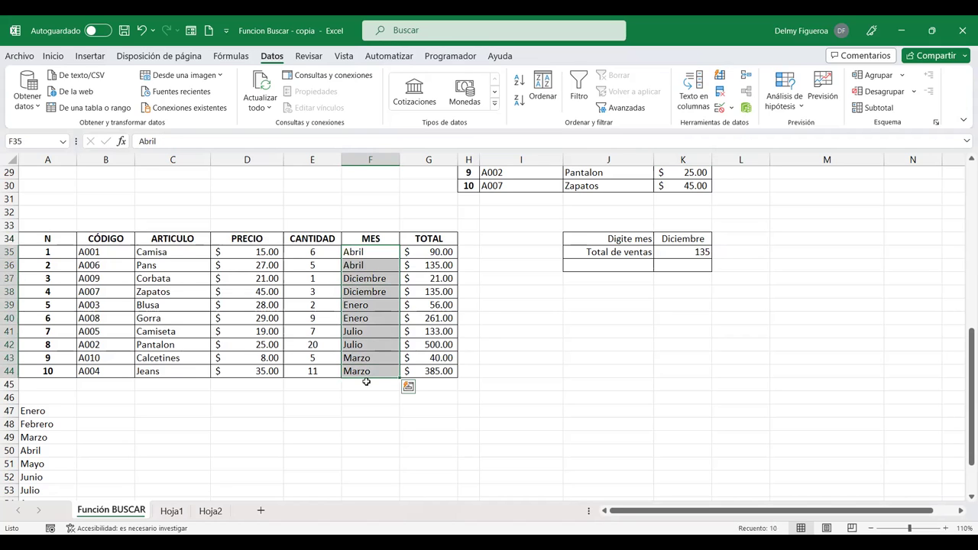
click(376, 385)
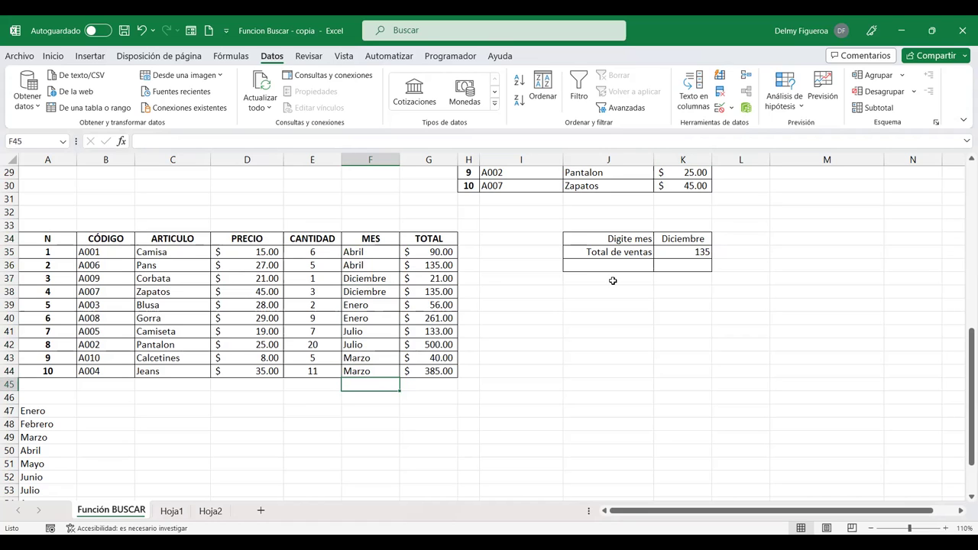
click(675, 253)
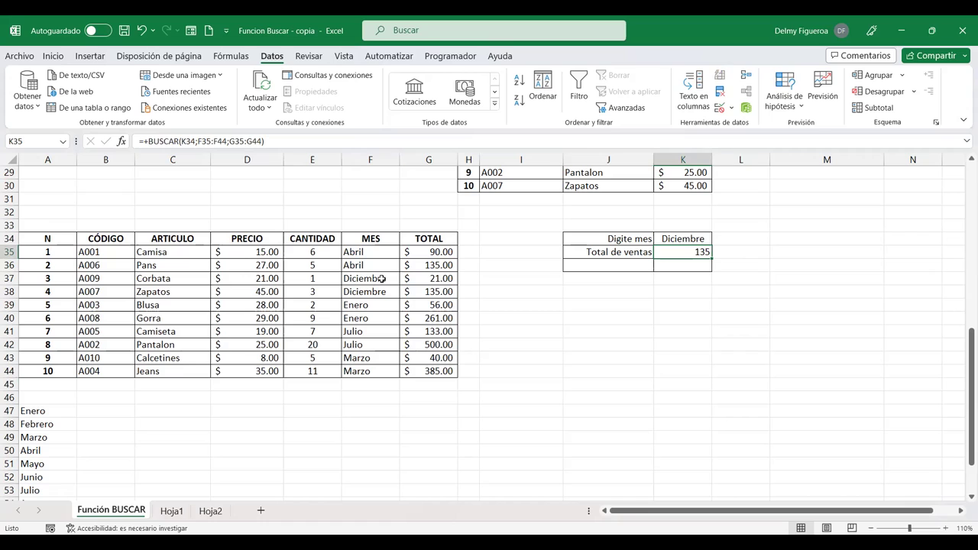
click(381, 278)
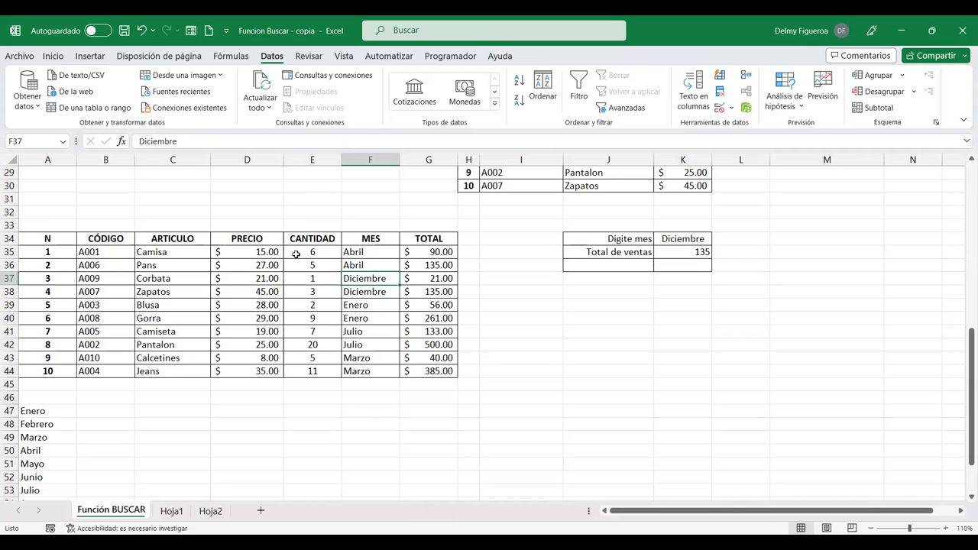
Convert A34:G44 into a table with a Total row that sums TOTAL to $1,756.00.
key(ctrl+t)
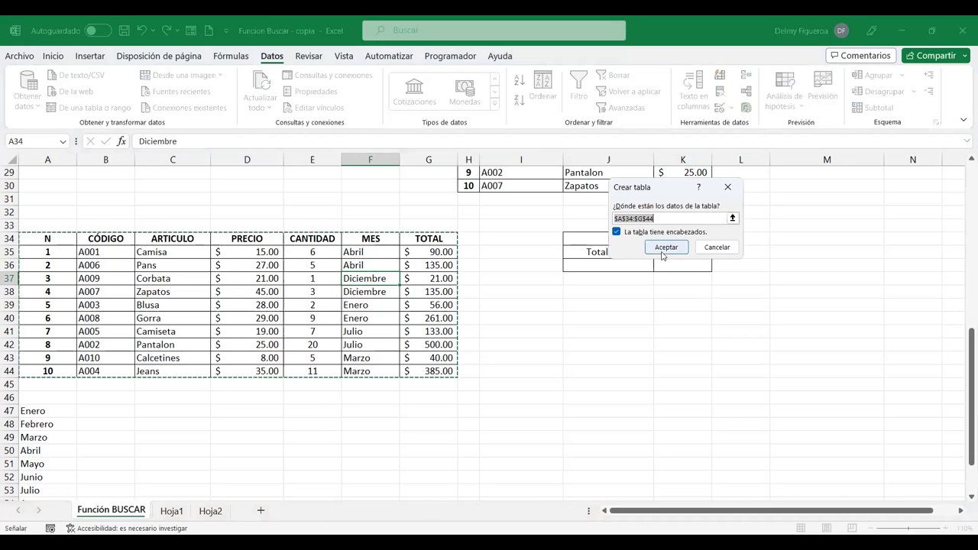
click(663, 251)
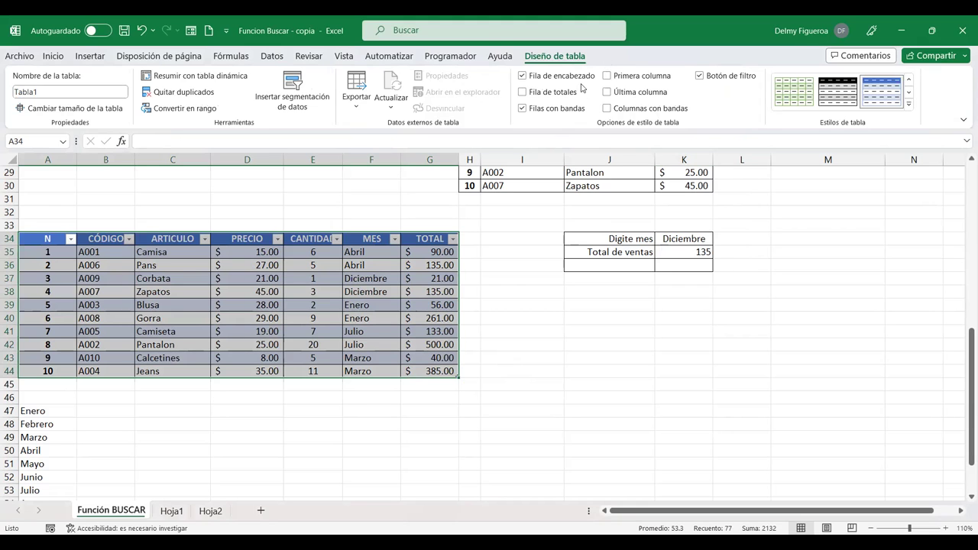
click(523, 92)
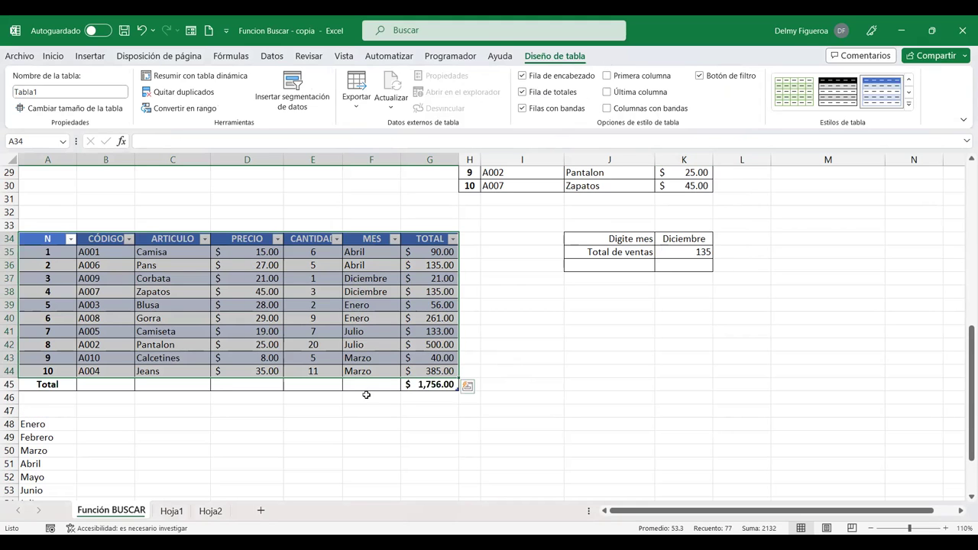
click(377, 384)
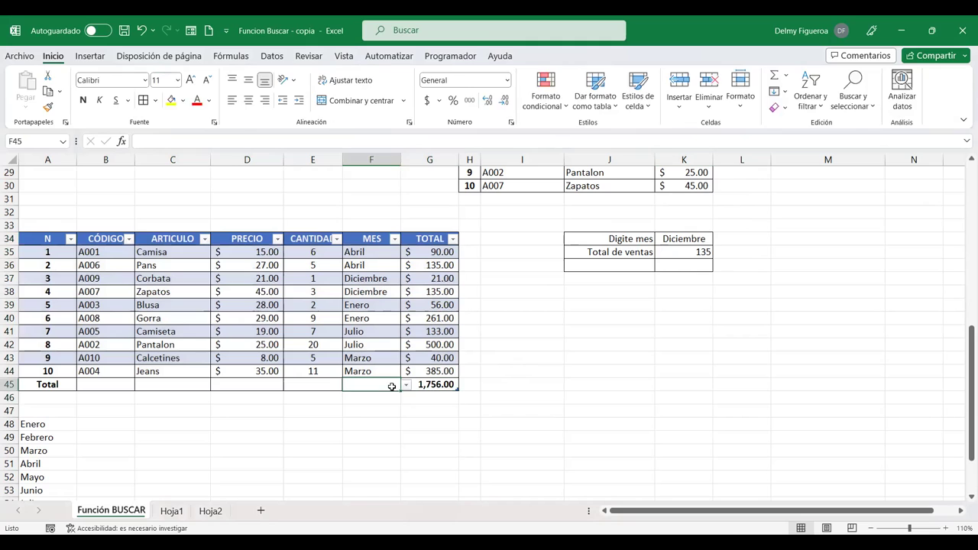
click(406, 385)
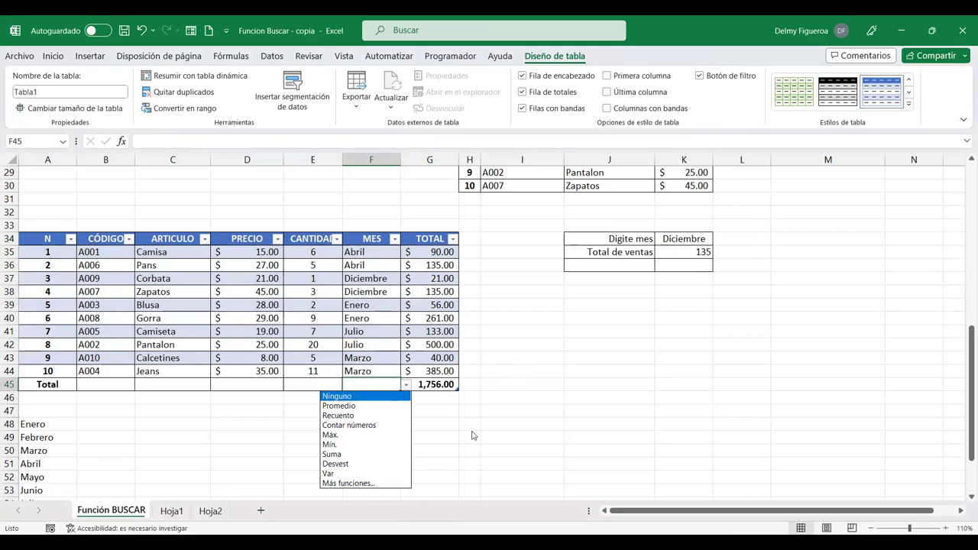
click(459, 433)
click(390, 290)
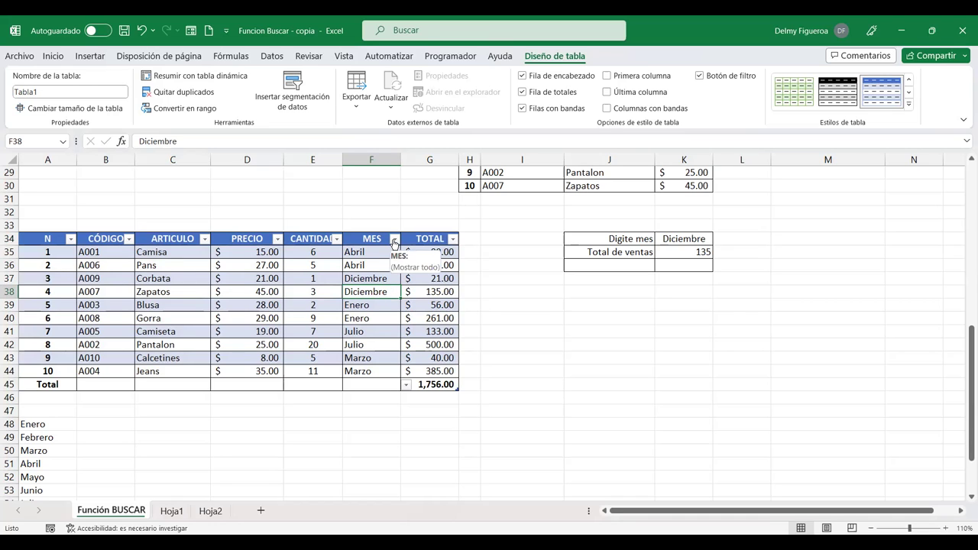
click(394, 242)
click(264, 390)
click(265, 402)
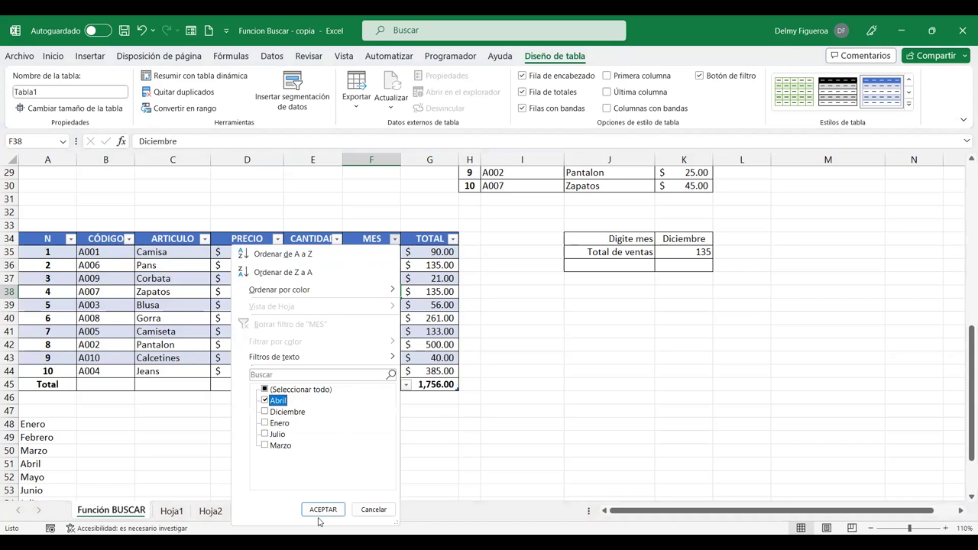
click(324, 510)
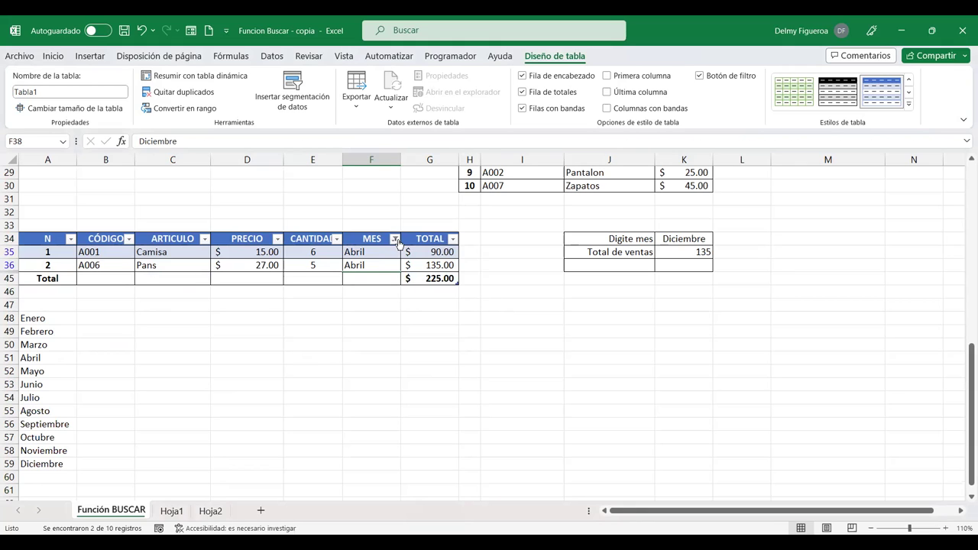
click(395, 240)
click(266, 389)
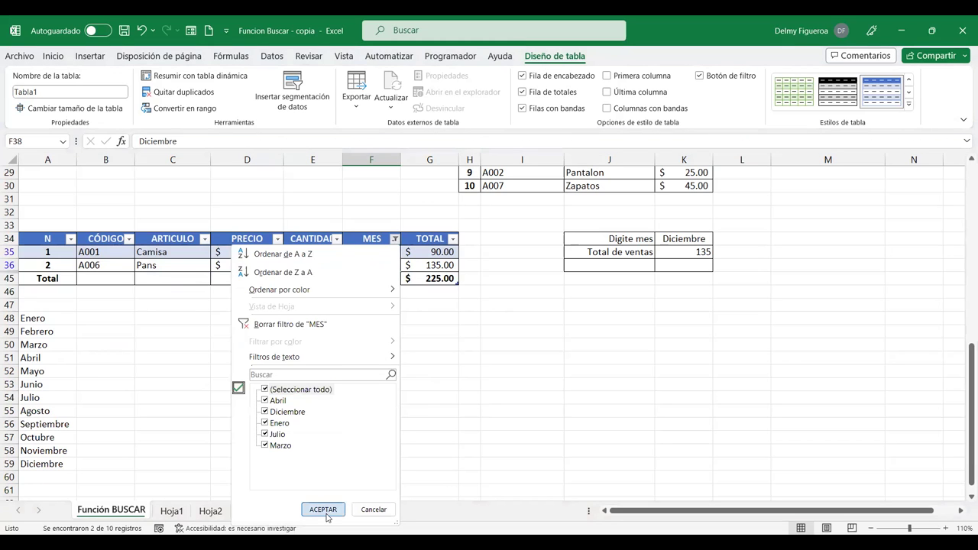
click(323, 510)
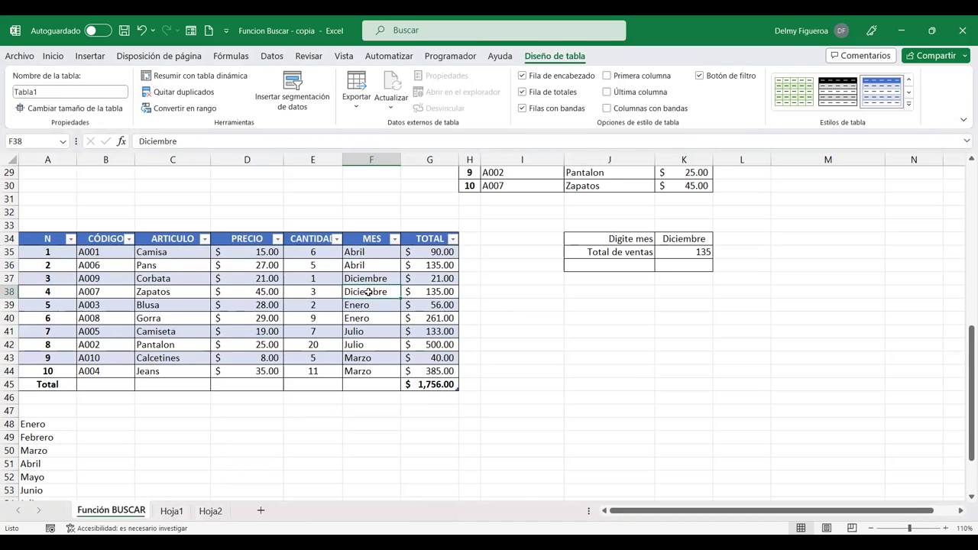
click(367, 318)
click(396, 240)
click(281, 446)
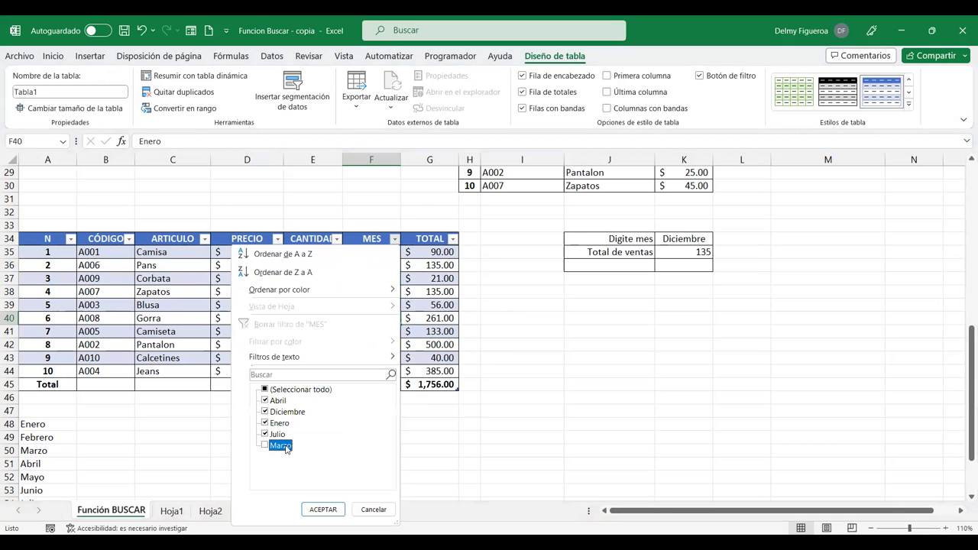
click(265, 390)
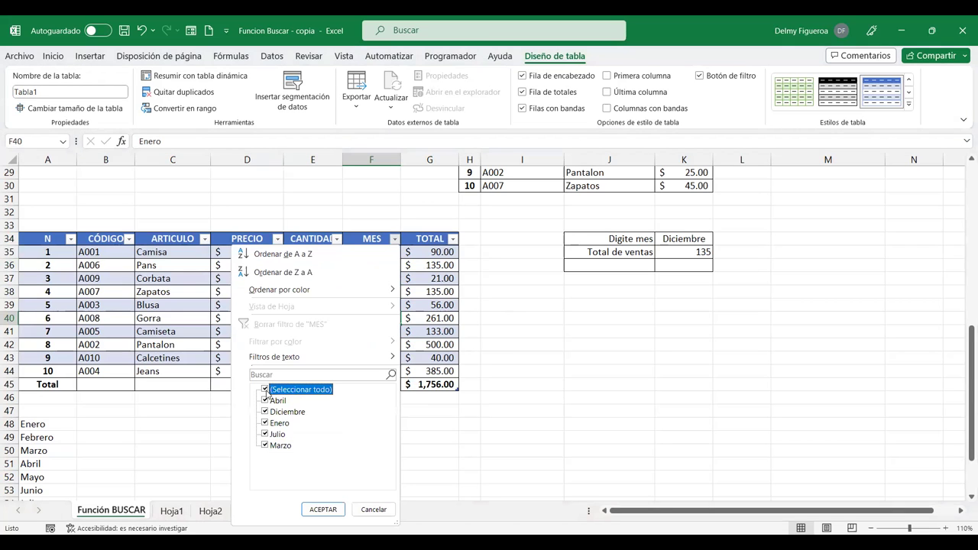
click(266, 389)
click(266, 445)
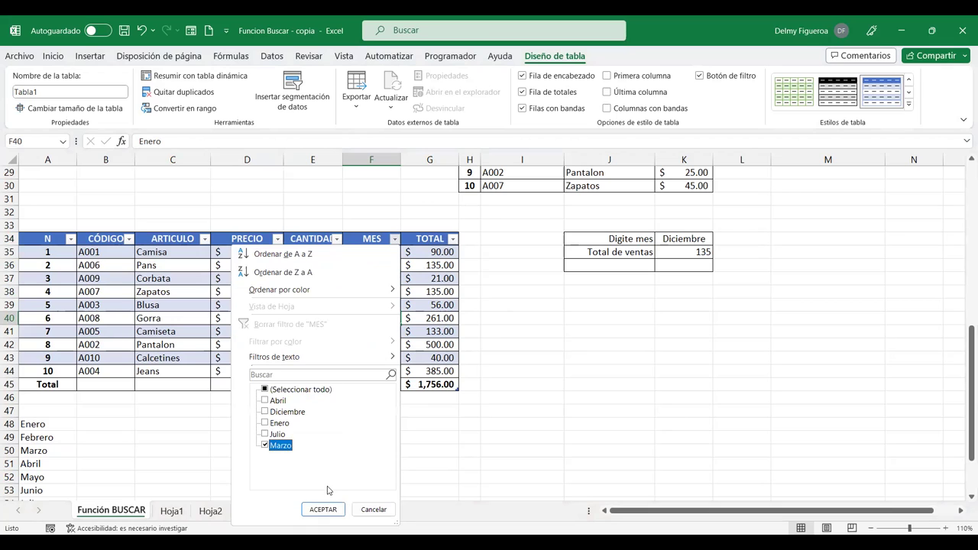
click(323, 509)
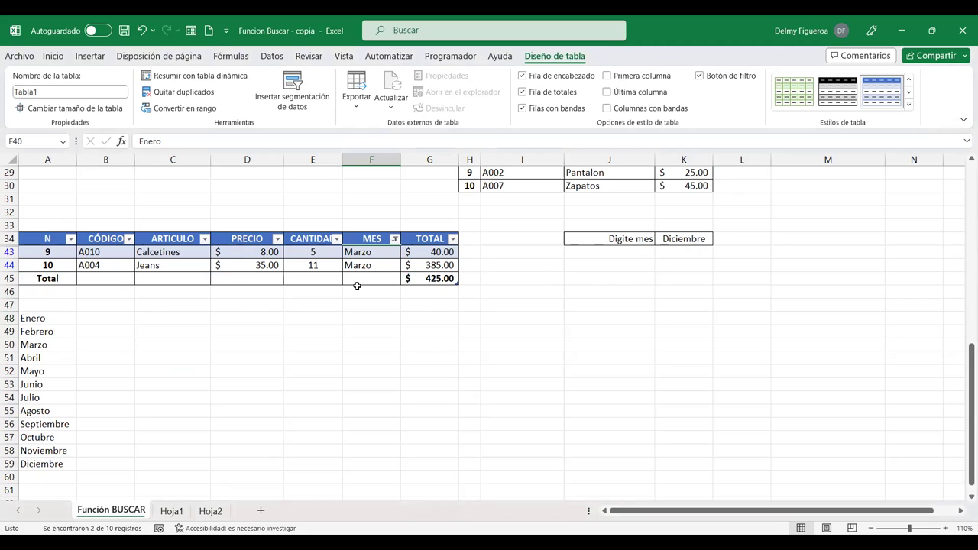
click(395, 239)
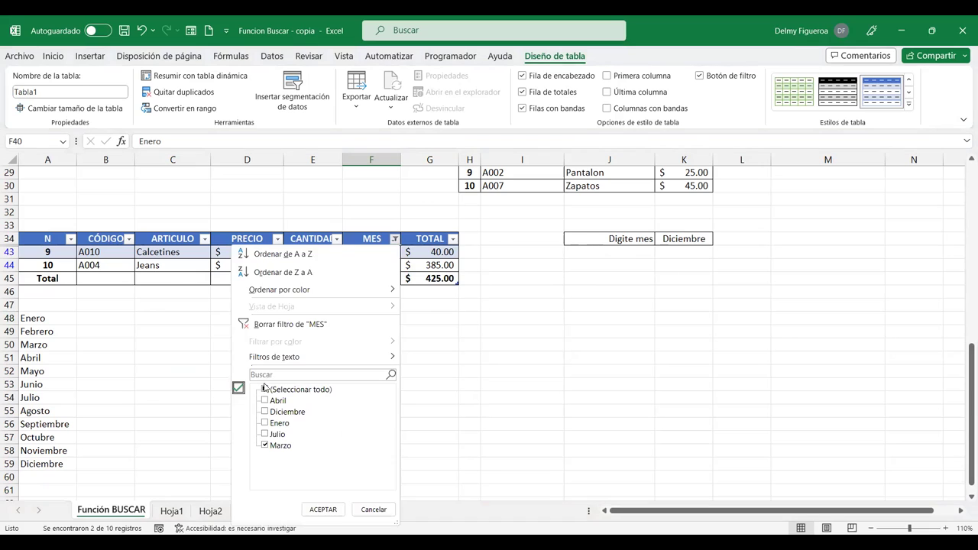
click(265, 389)
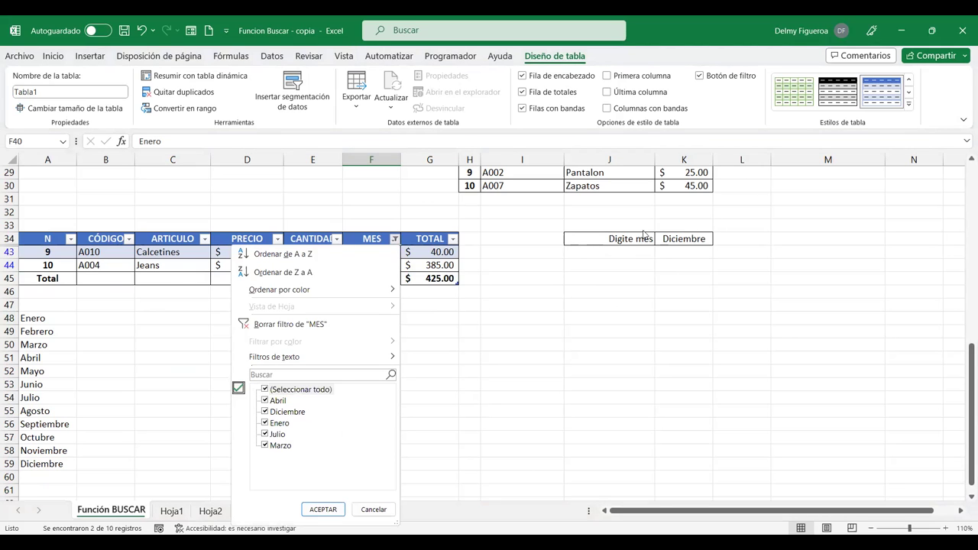
click(321, 510)
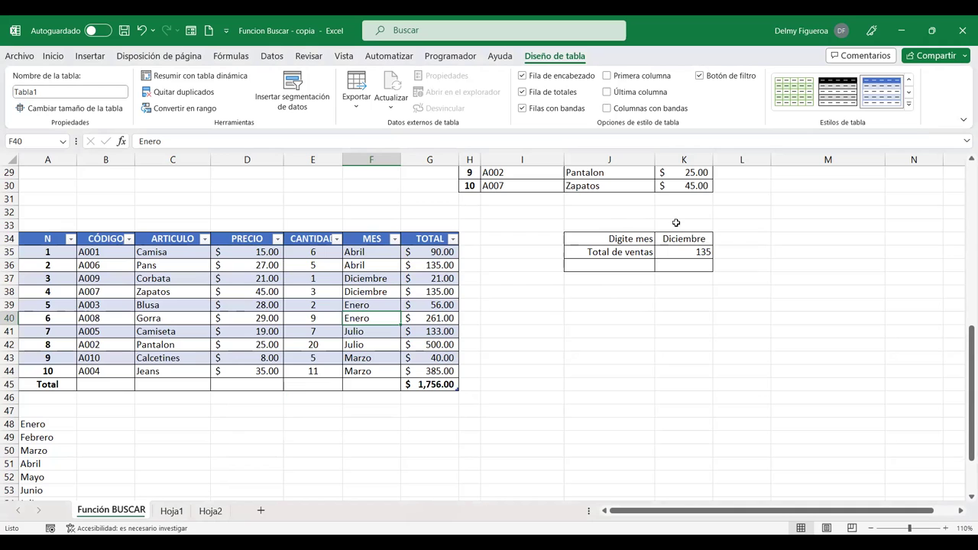
Insert four blank rows above row 32 so the table starts at row 38, and cut the Digite mes lookup block.
scroll(668, 229, up, 1)
click(7, 252)
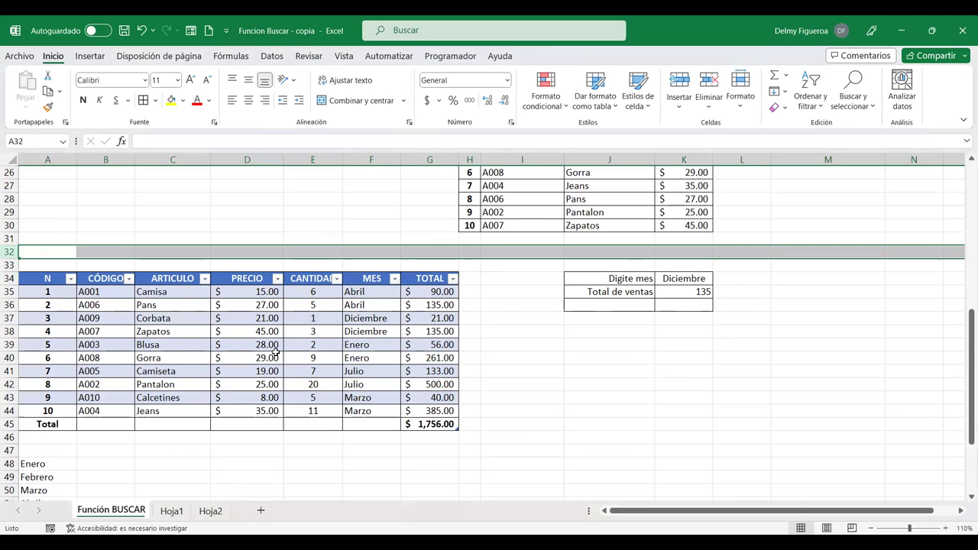
right_click(9, 252)
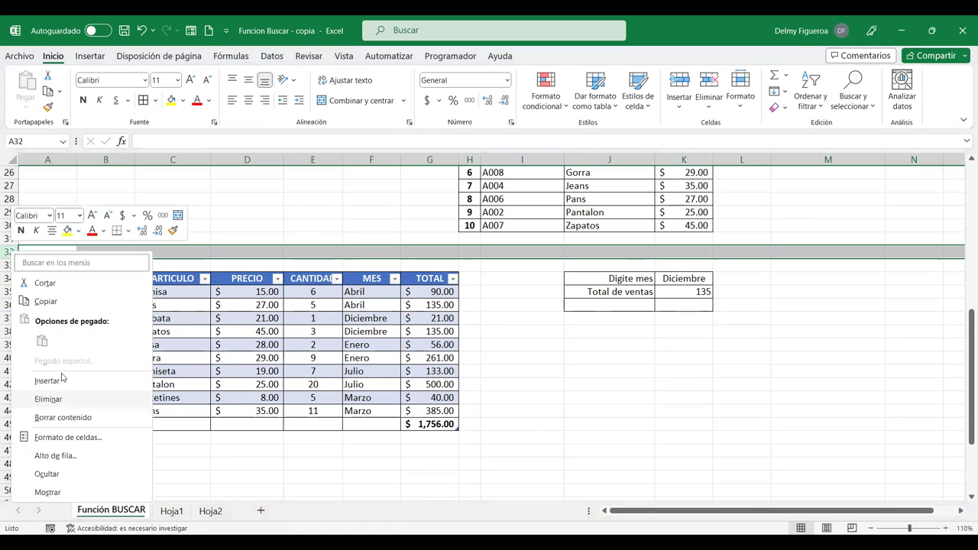
click(48, 379)
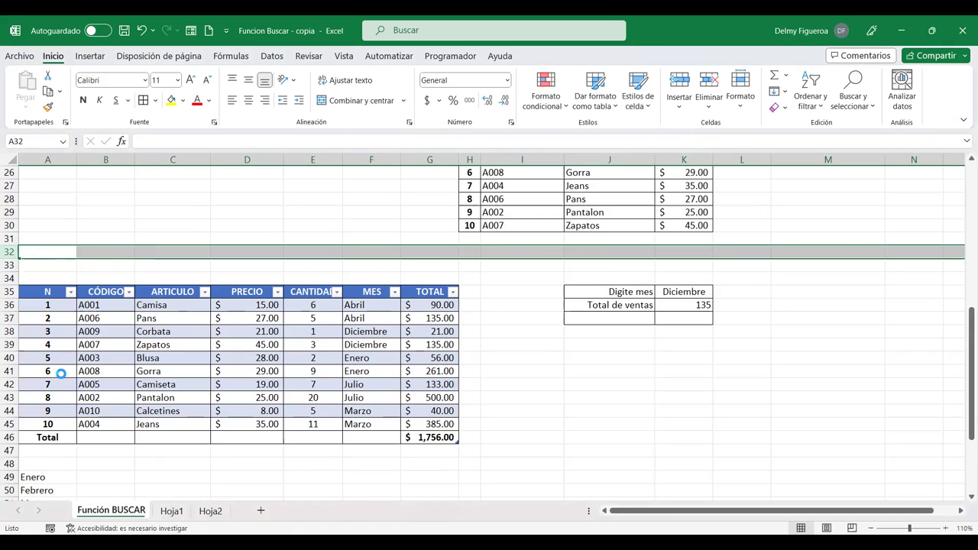
key(F4)
key(F4)
key(F4)
mouse_move(630, 329)
mouse_down()
mouse_move(696, 349)
mouse_move(694, 358)
mouse_up()
key(ctrl+c)
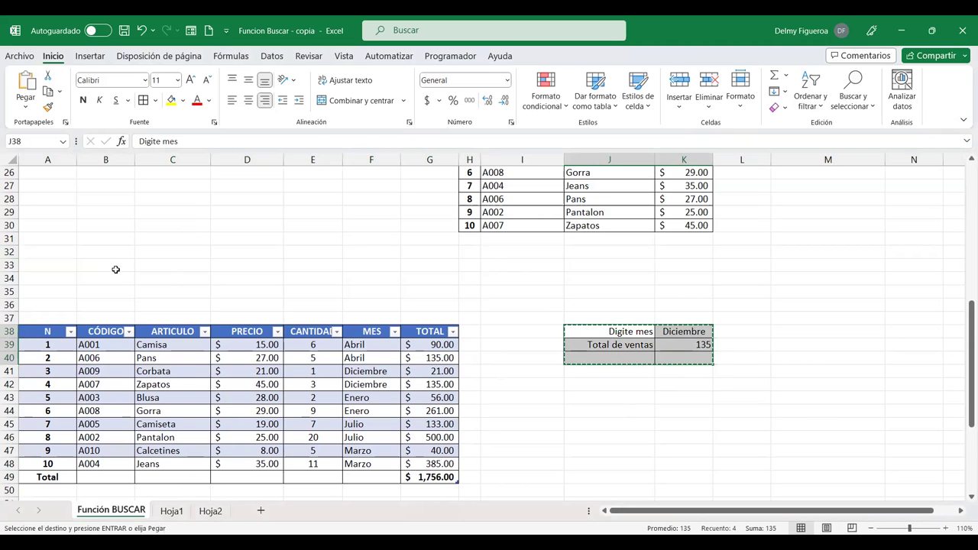
Paste the month lookup block at A33:B35.
click(45, 262)
key(ctrl+v)
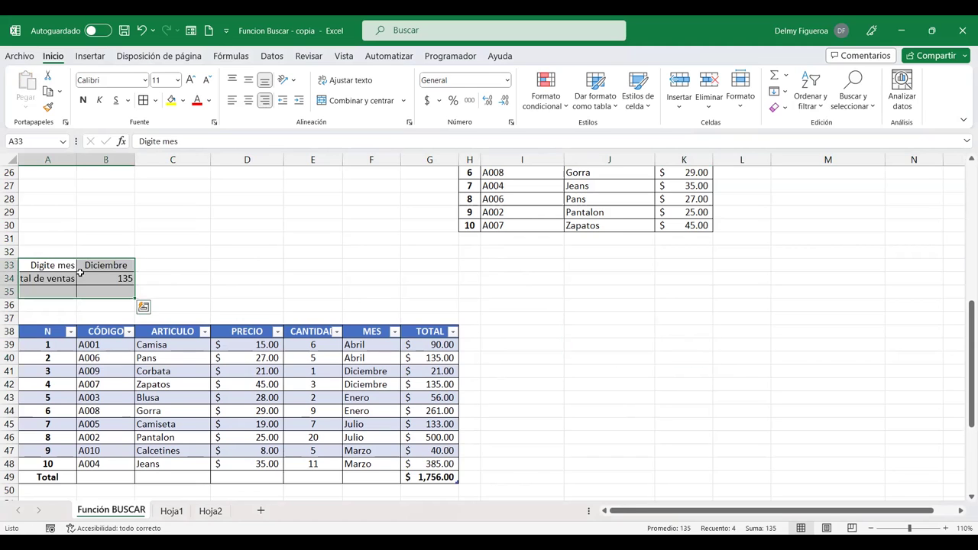
click(94, 265)
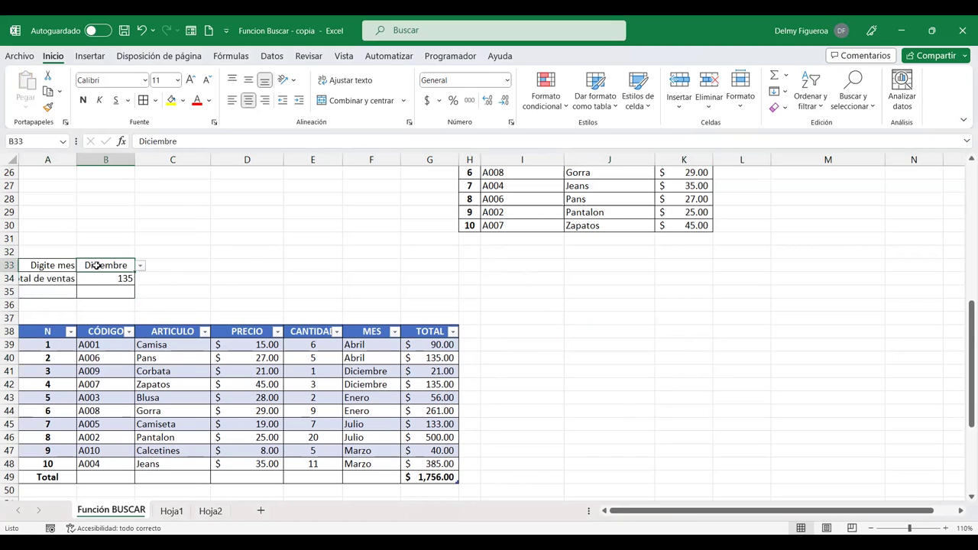
Check B34's BUSCAR arguments B33, F39:F48 and G39:G48, then commit it to return 135.
click(97, 279)
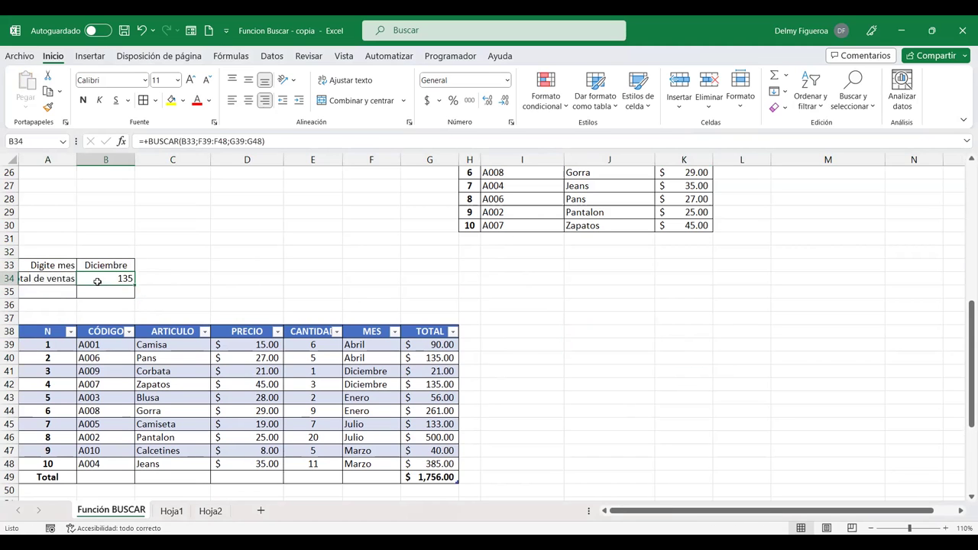
double_click(97, 281)
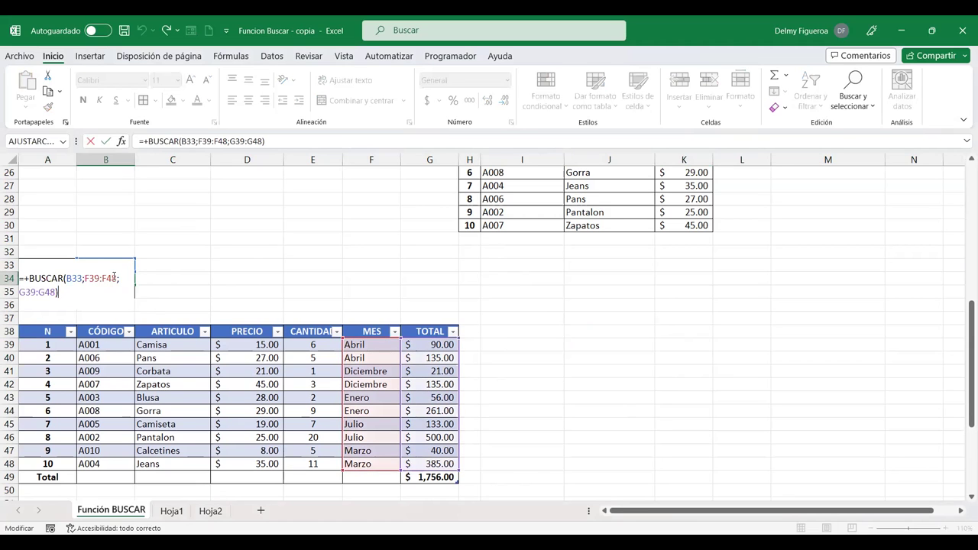
click(74, 278)
click(99, 278)
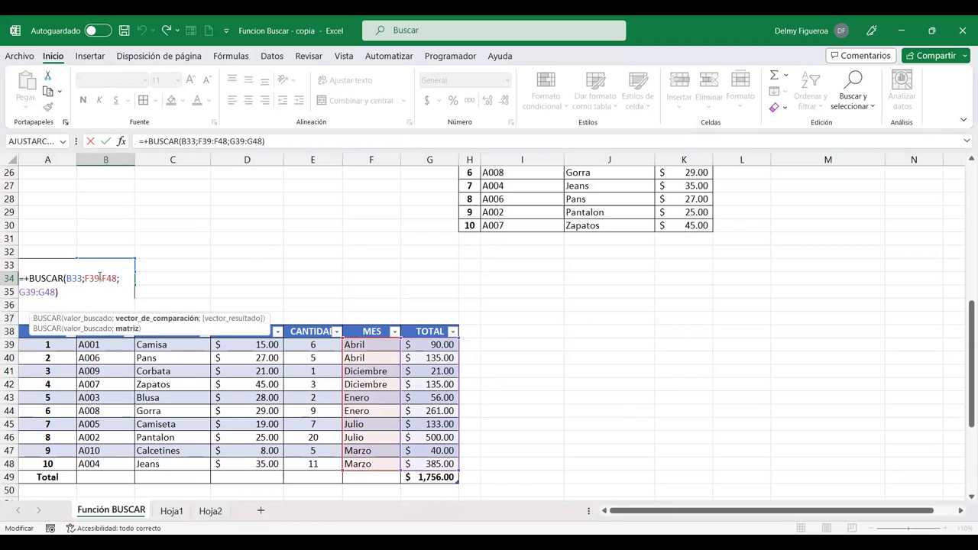
click(45, 291)
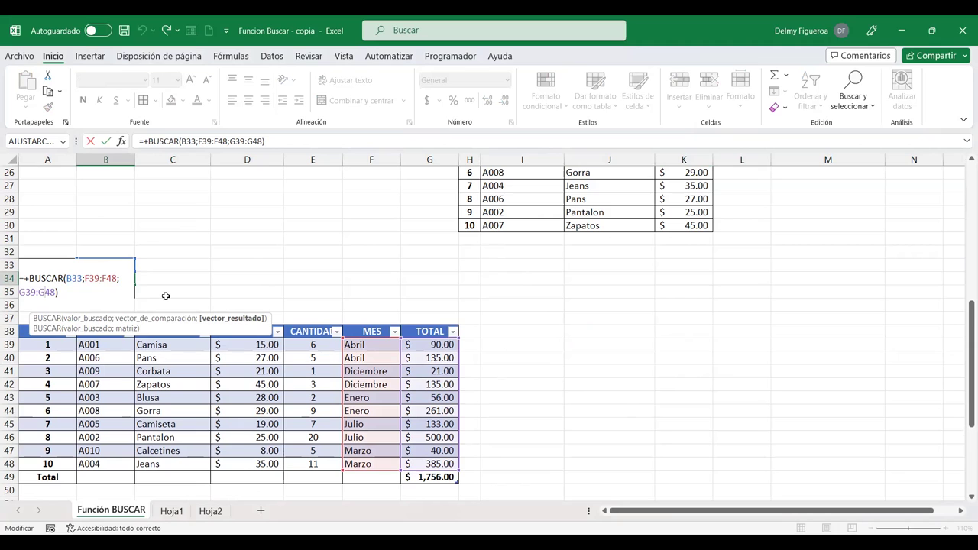
key(Return)
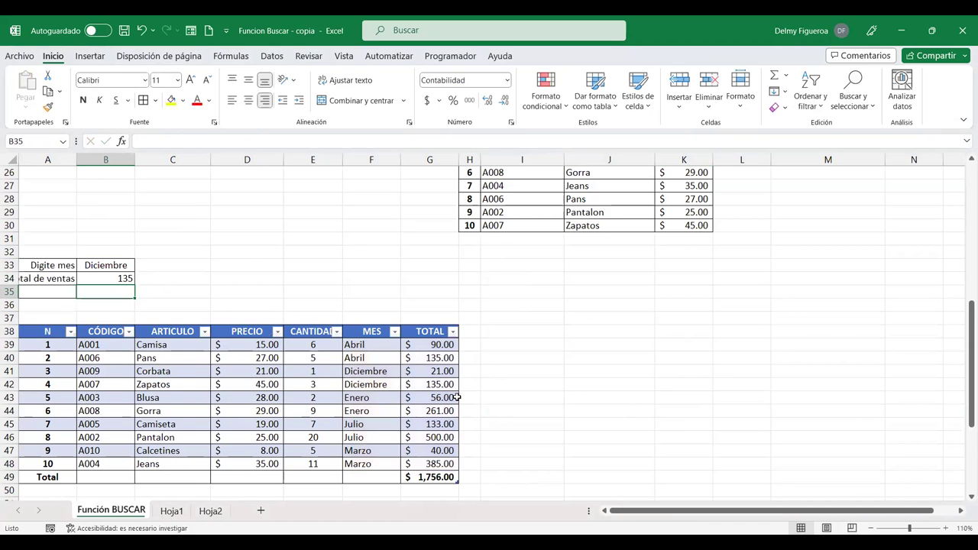
Filter the MES column to show only Abril, giving a table total of $225.00.
click(433, 361)
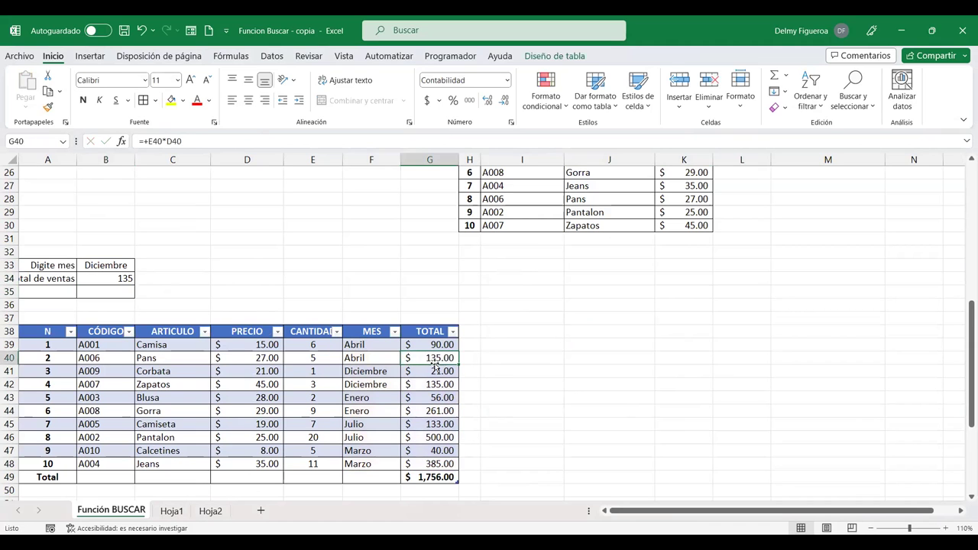
click(394, 333)
click(265, 190)
click(264, 200)
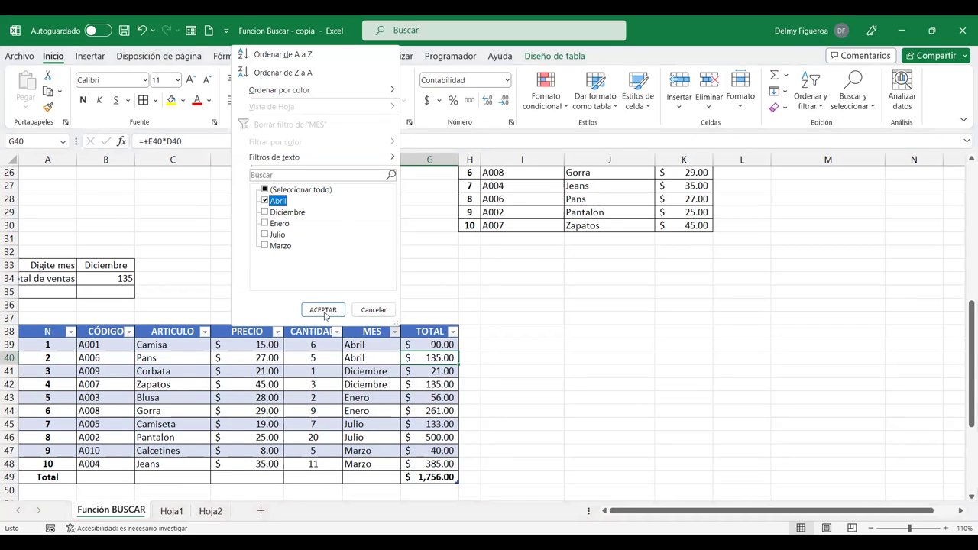
click(323, 309)
click(422, 370)
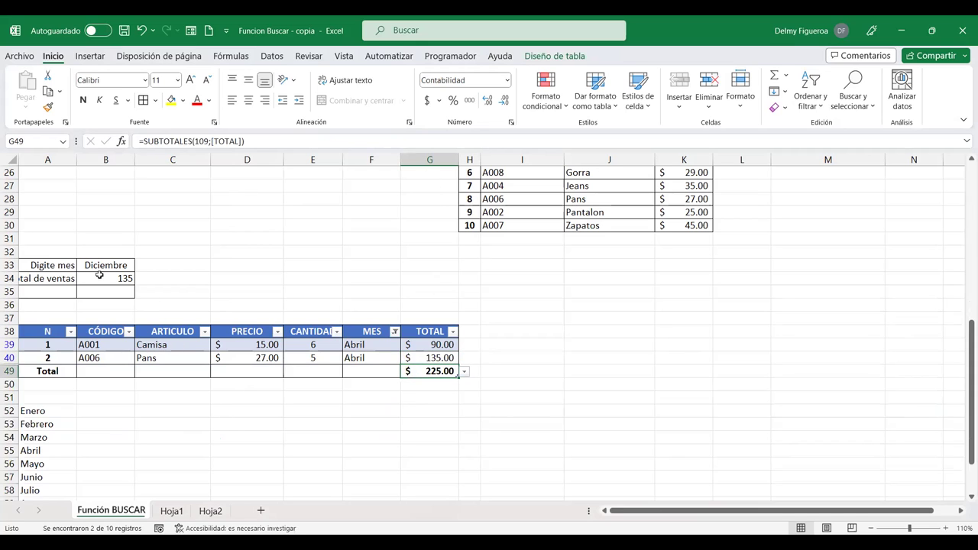
Replace B34's result range G39:G48 with Tabla1[[#Totales];[TOTAL]] and commit the formula.
click(102, 277)
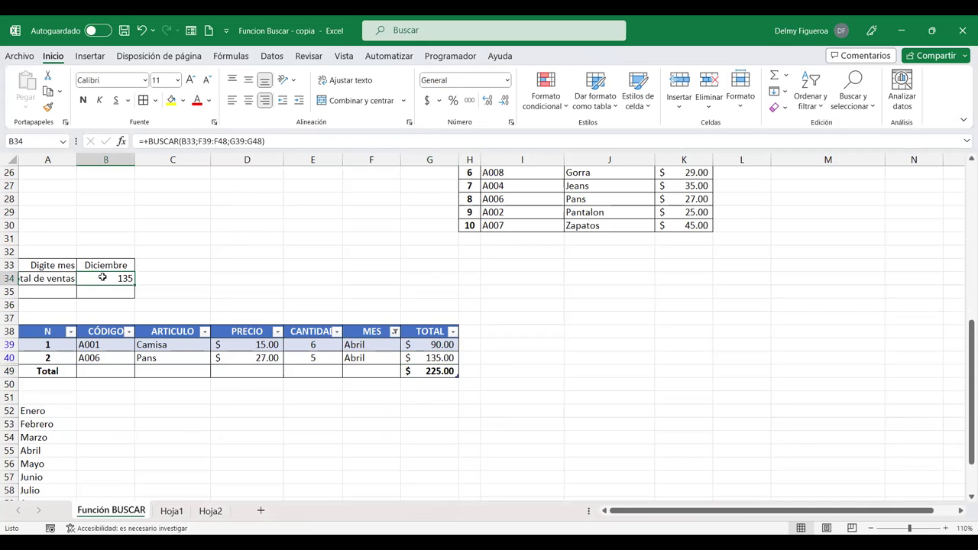
key(F2)
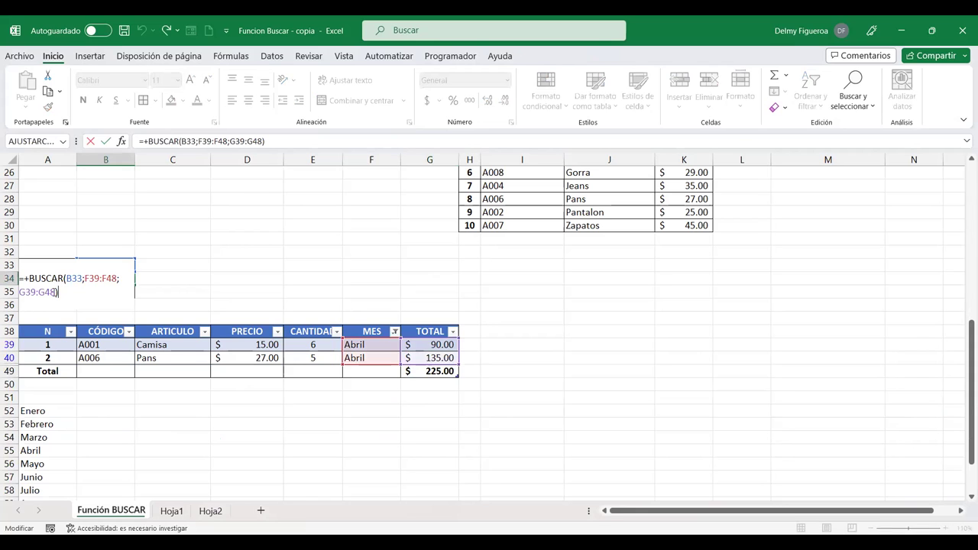
key(Left)
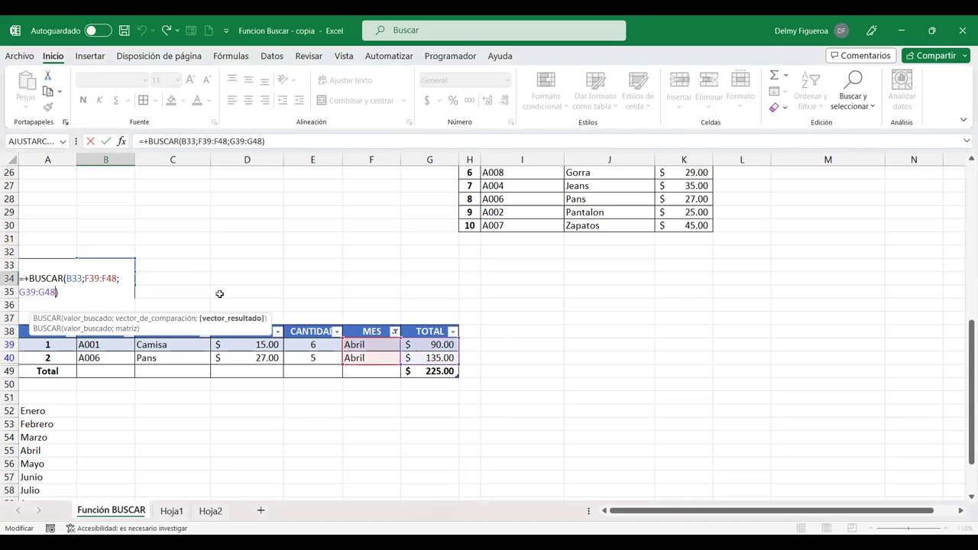
key(BackSpace)
key(BackSpace)
key(BackSpace)
key(BackSpace)
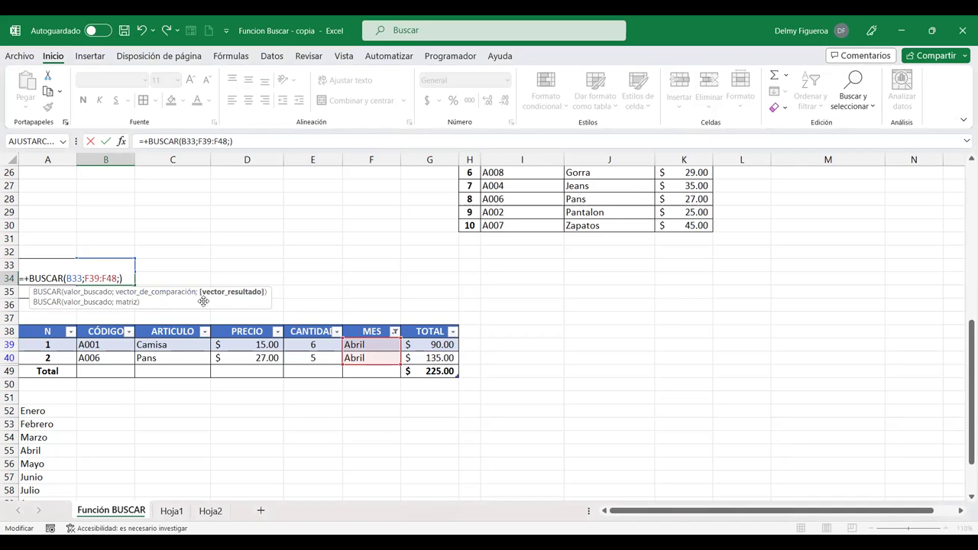
click(432, 372)
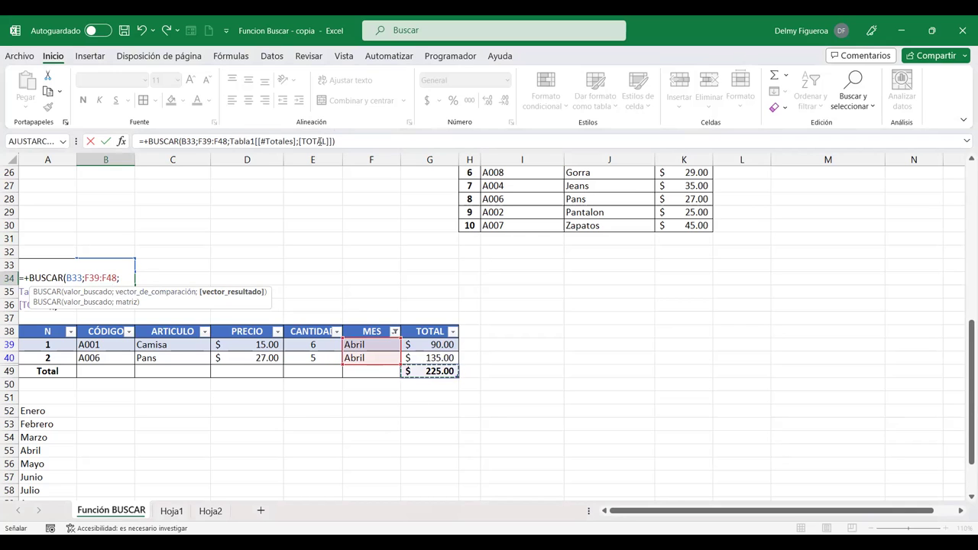
click(313, 143)
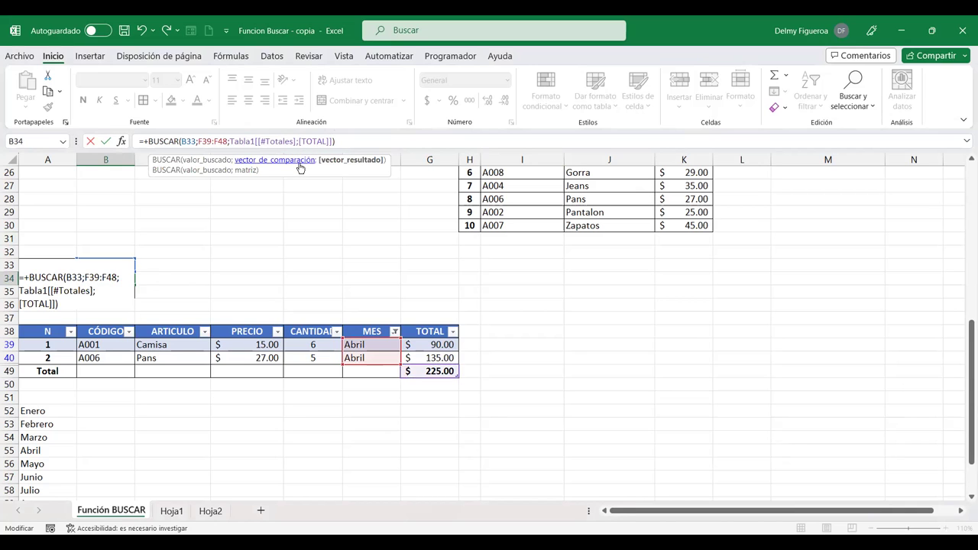
click(189, 142)
click(209, 141)
click(322, 140)
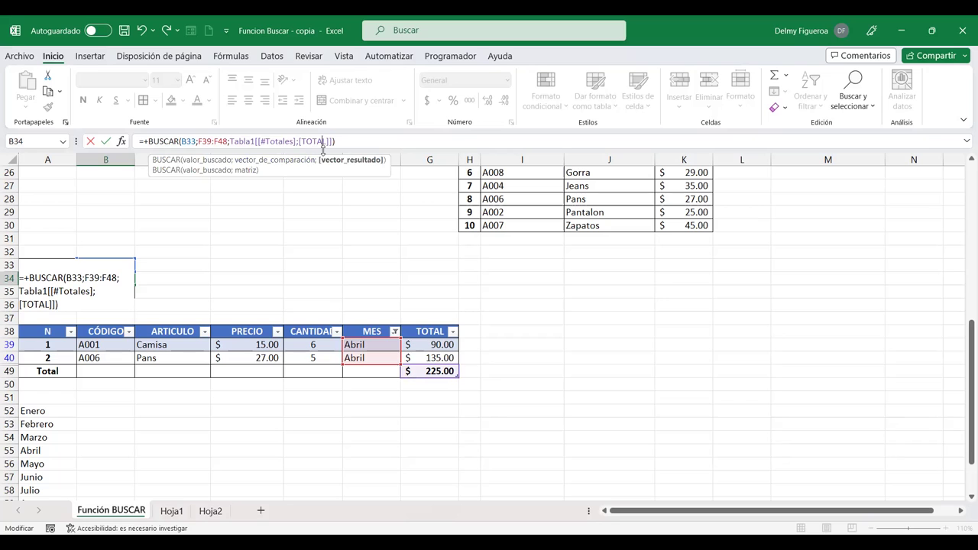
key(Return)
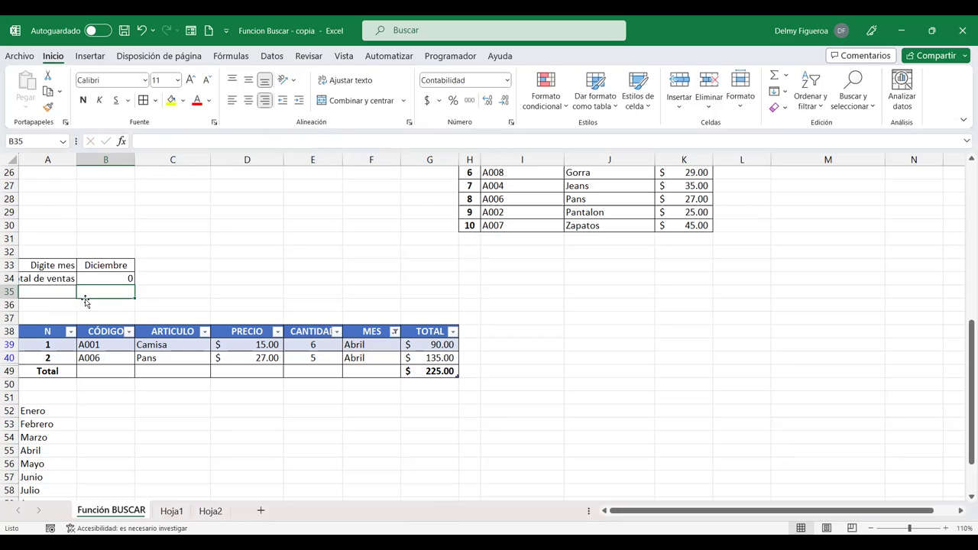
click(96, 277)
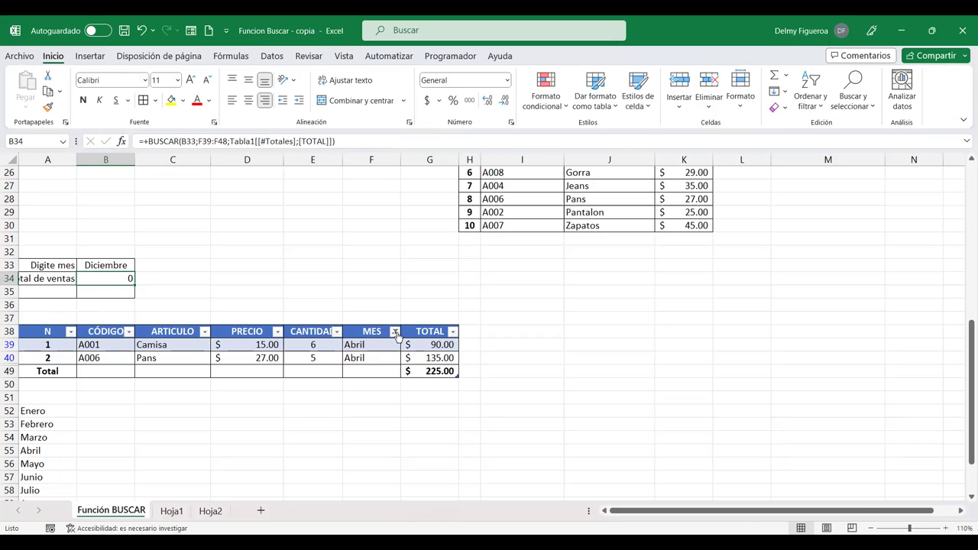
Clear the MES filter to show all months, and set F39 and F40 to Enero.
click(394, 332)
click(271, 190)
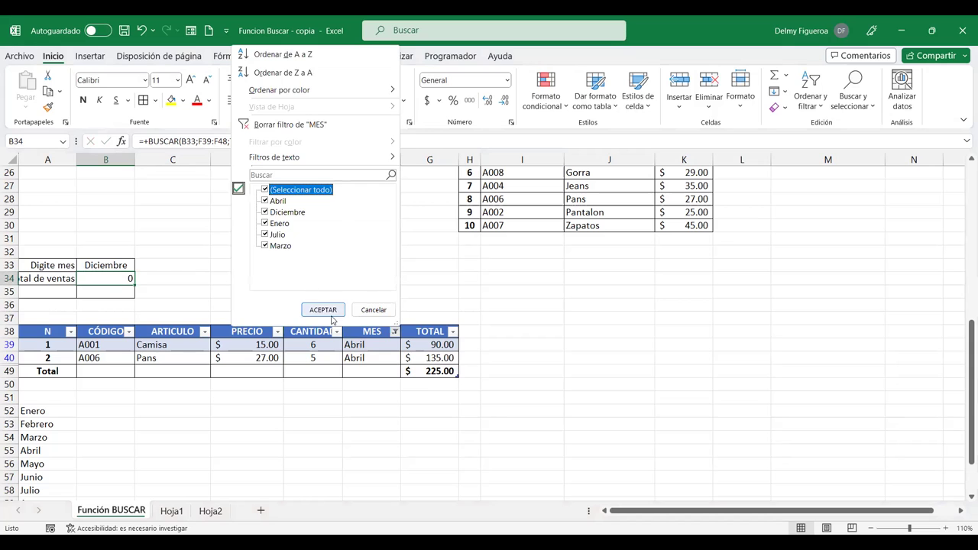
click(322, 309)
click(364, 347)
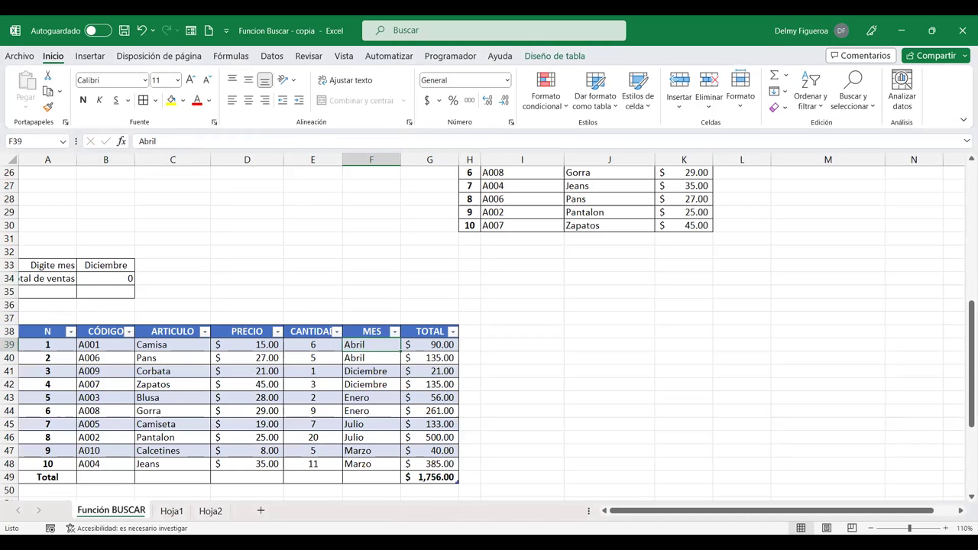
click(379, 346)
text(Enero)
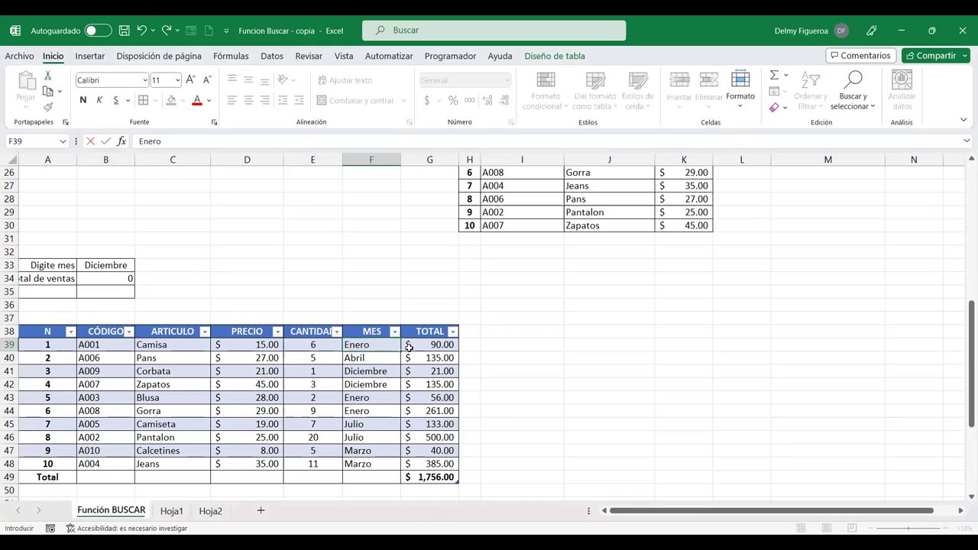
key(Return)
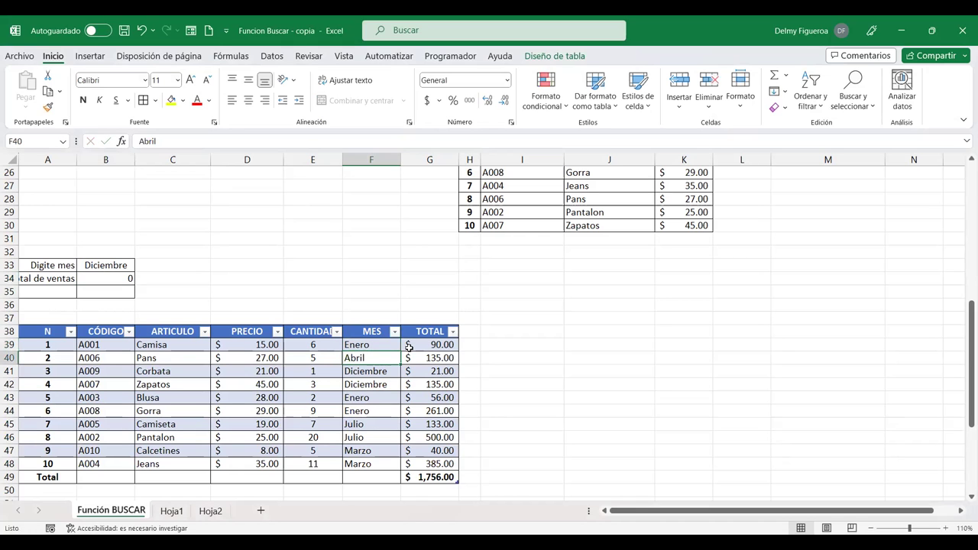
key(Up)
key(ctrl+c)
key(Down)
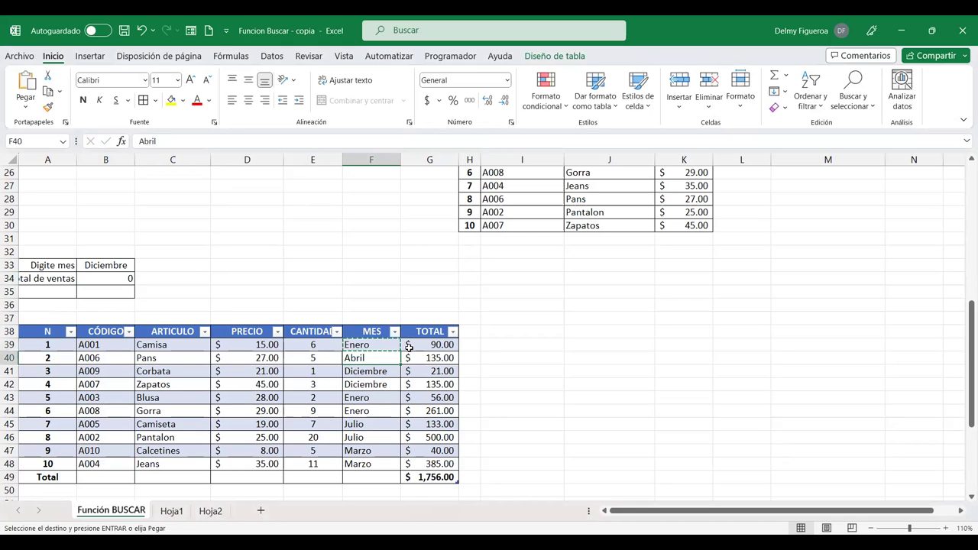
key(Return)
key(Down)
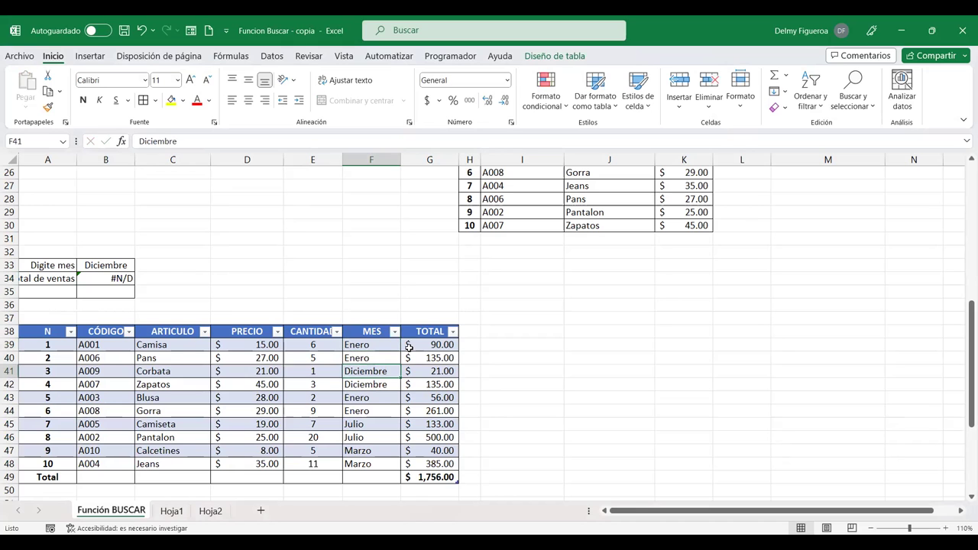
Set the months in F41:F42 to Abril and F43:F44 to Julio.
text(Abril4)
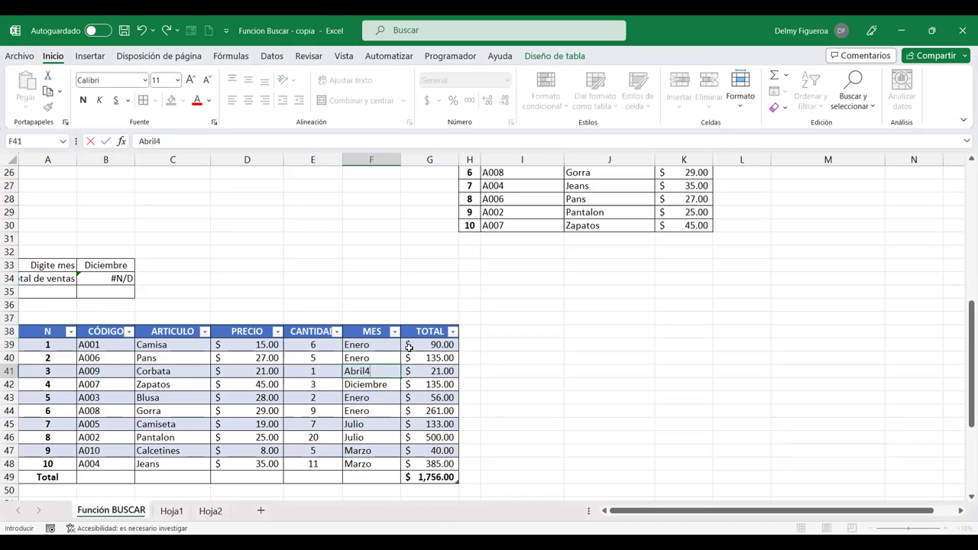
key(Return)
key(Up)
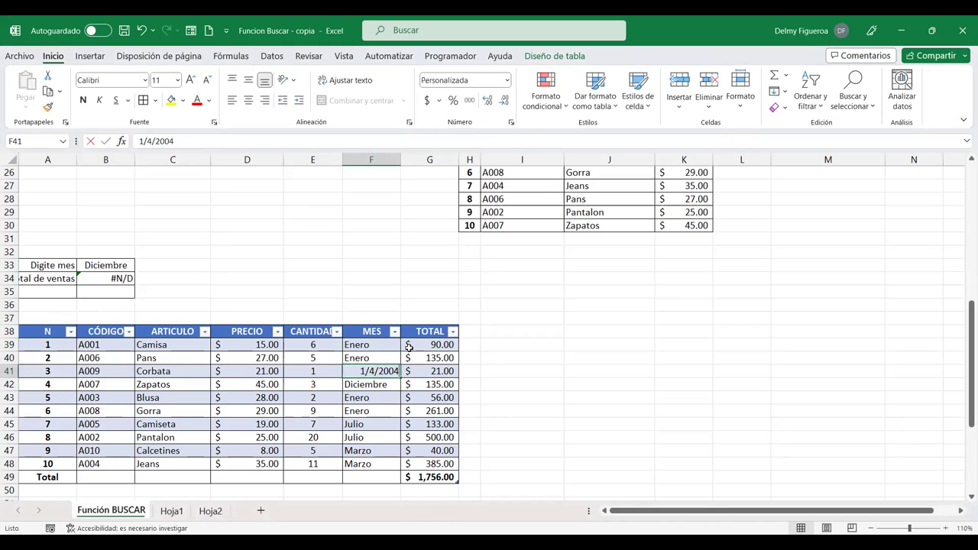
text(Abril)
key(Return)
text(Abril)
key(Return)
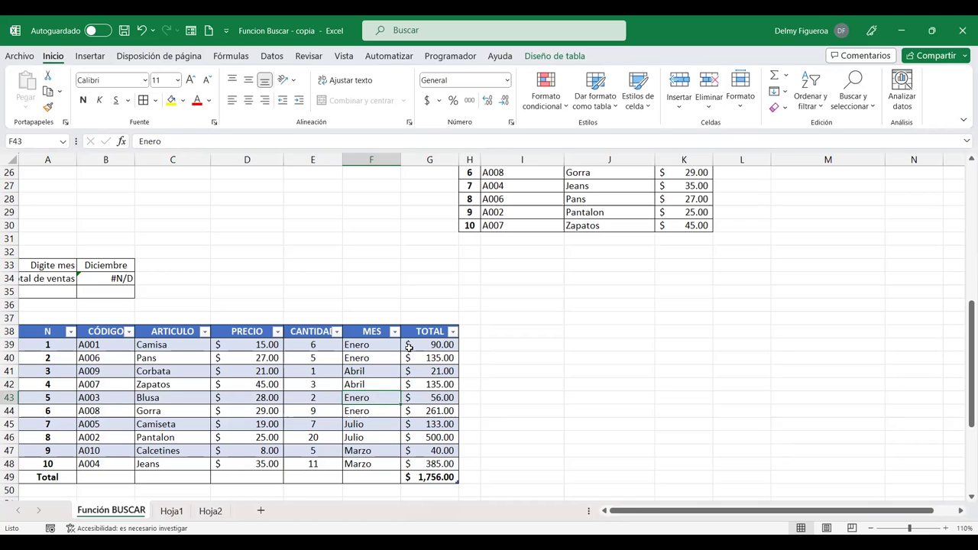
drag(372, 368, 375, 385)
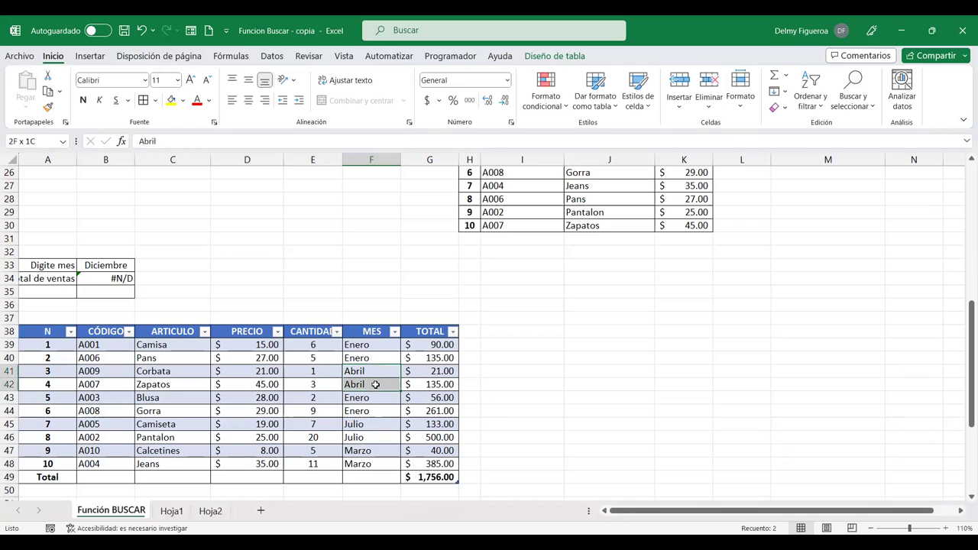
click(374, 397)
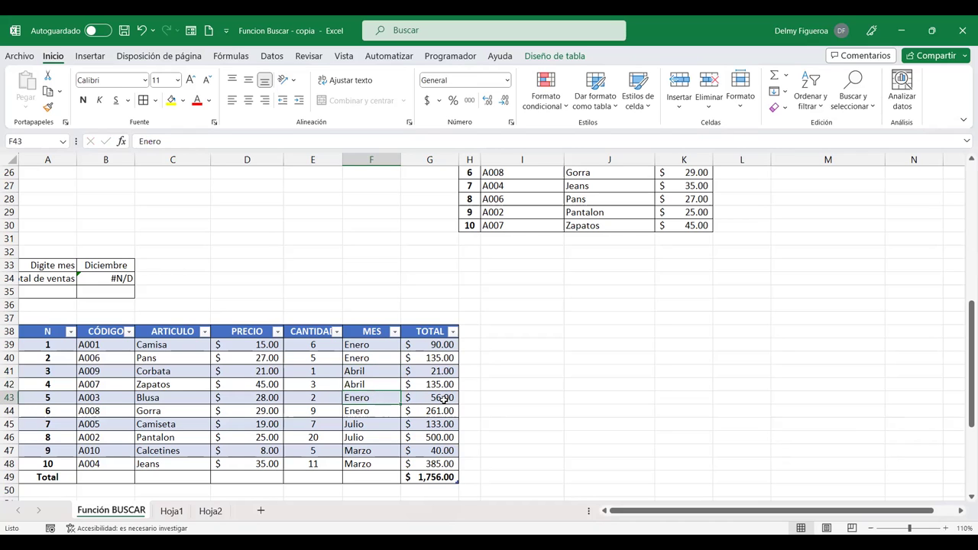
text(Julio)
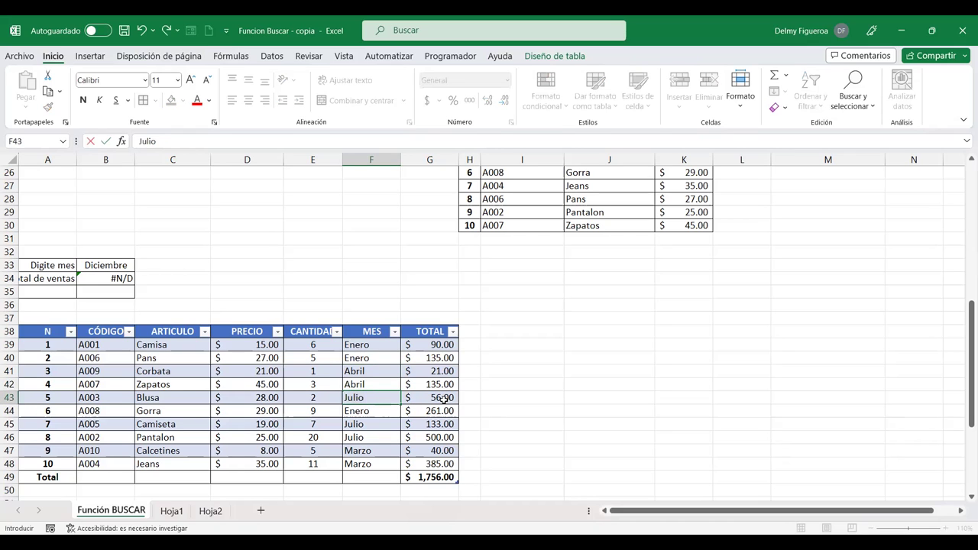
key(Return)
text(Julio)
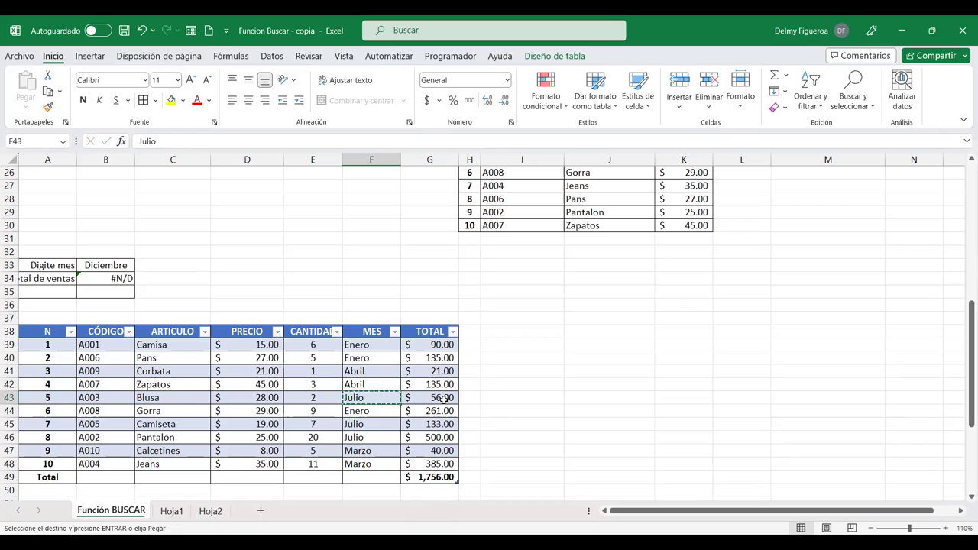
key(ctrl+Return)
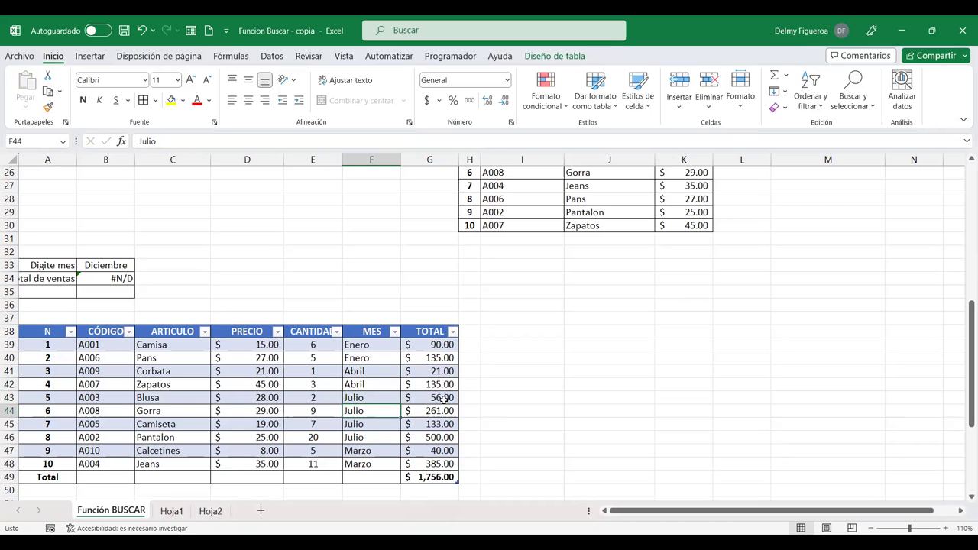
Set the months in F45:F46 to Agosto and F47:F48 to Diciembre.
click(381, 424)
text(Agosto)
key(Return)
text(Ag)
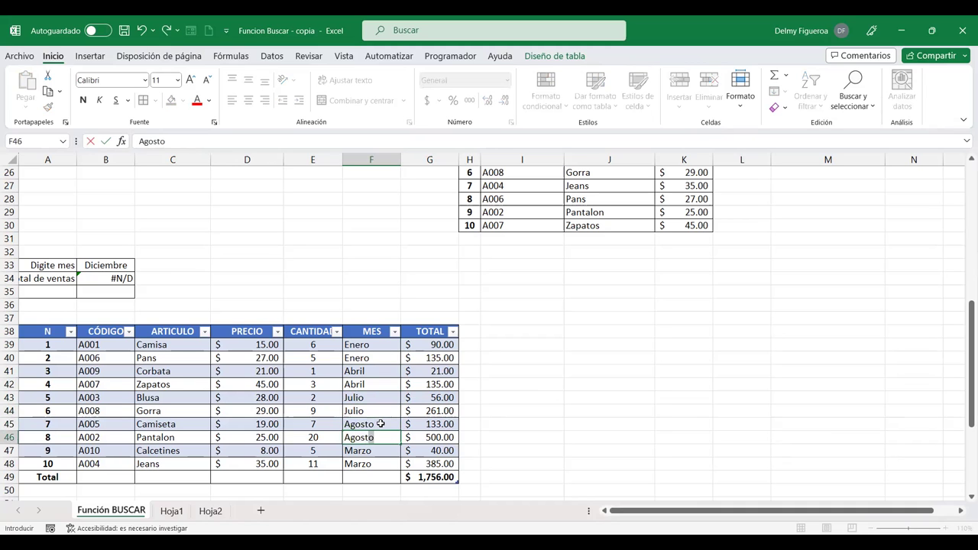
key(Return)
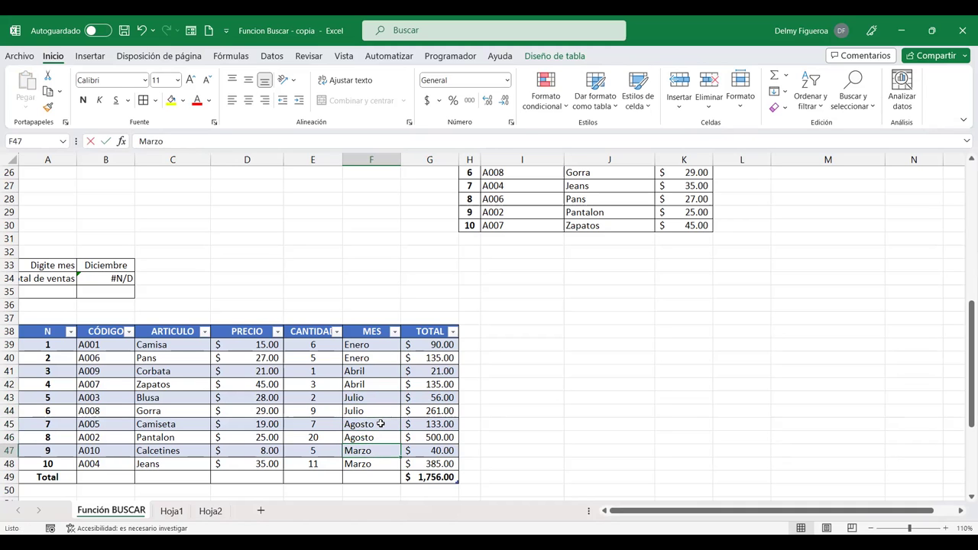
text(Diciembre)
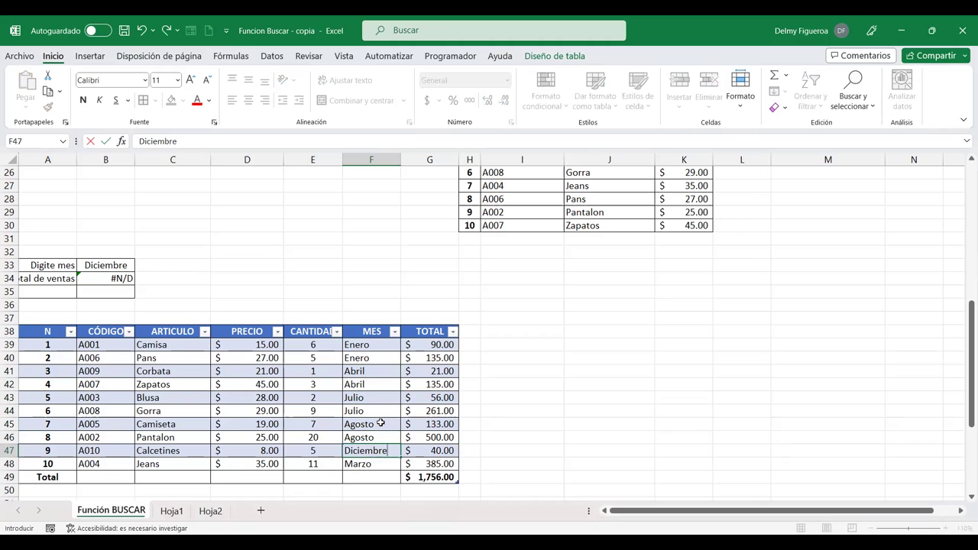
key(Return)
key(Up)
key(ctrl+c)
key(Down)
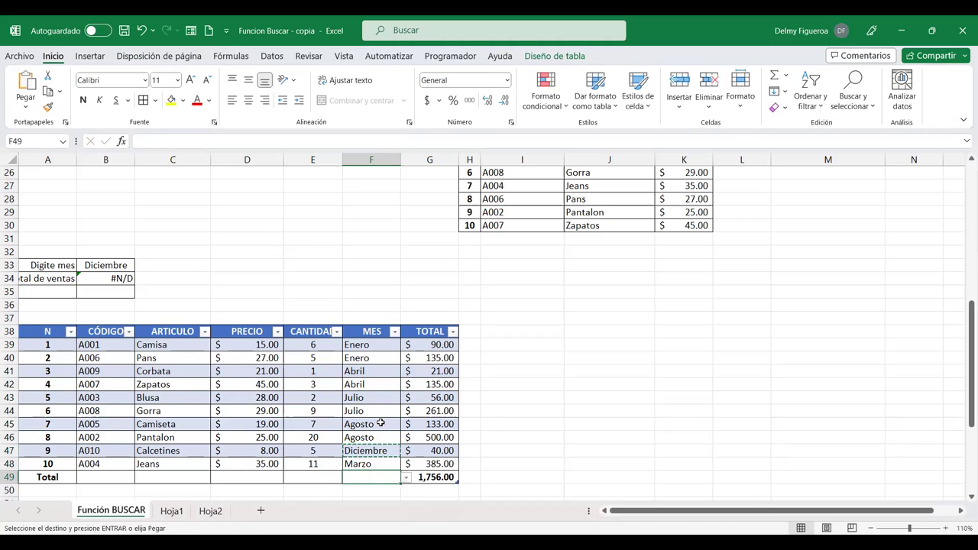
key(ctrl+v)
key(Escape)
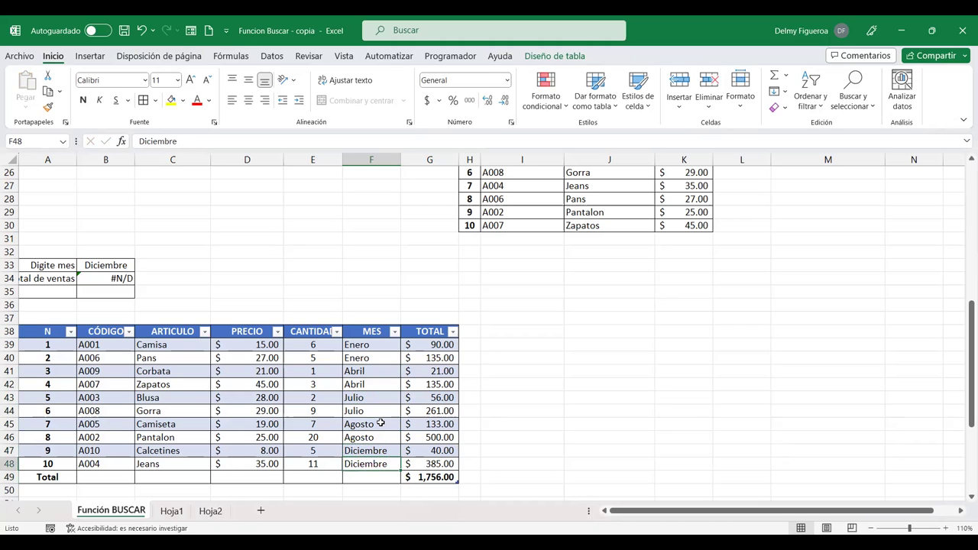
click(501, 347)
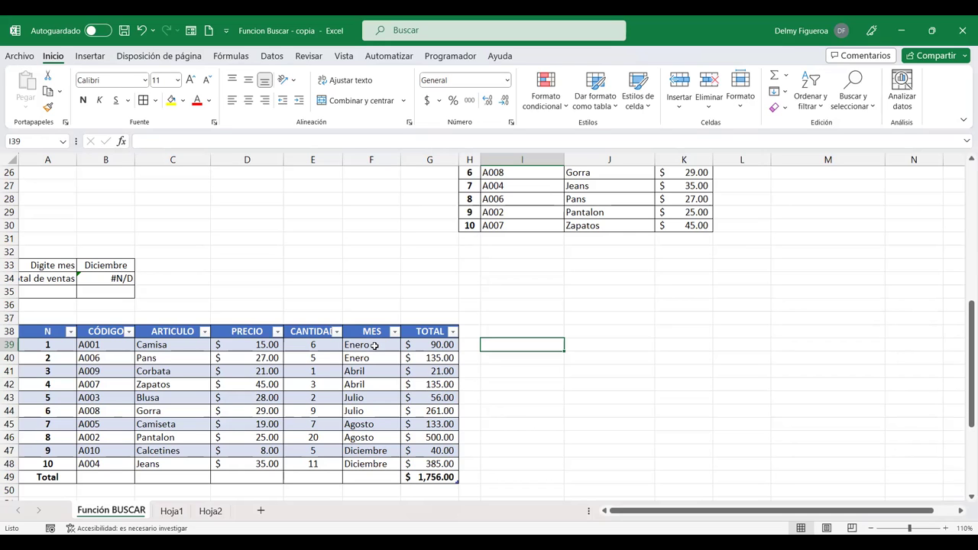
Overwrite sale 9's TOTAL in G47 with a fixed 500, then begin retyping B34's lookup formula.
click(97, 277)
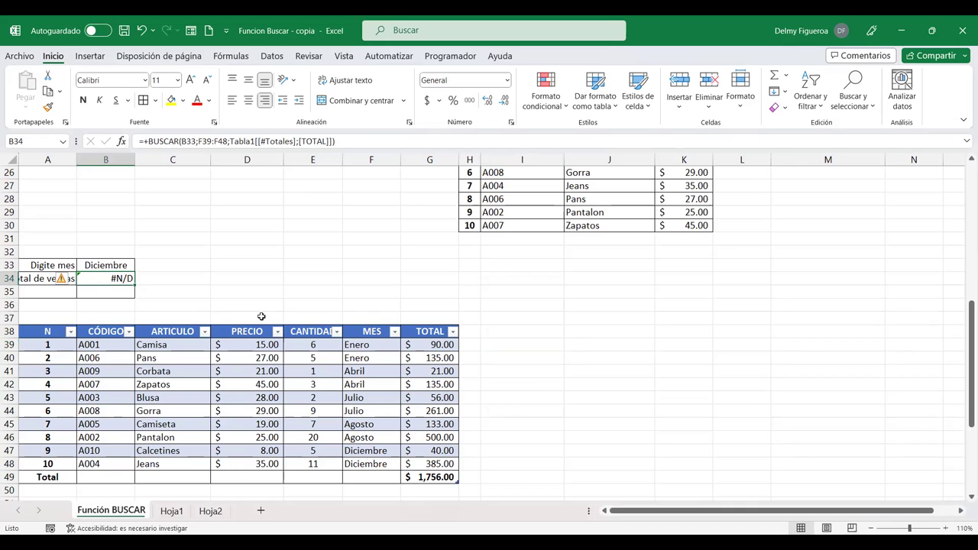
click(439, 451)
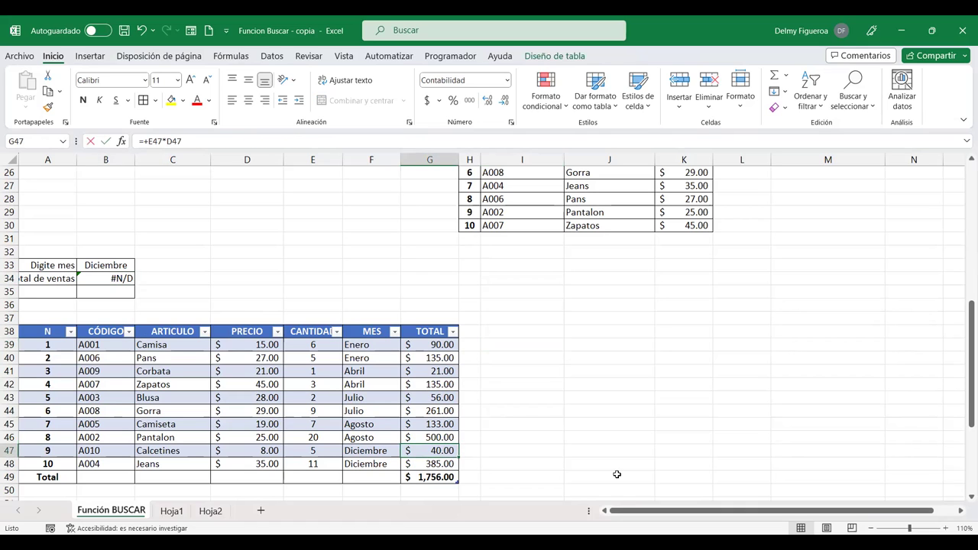
text(500)
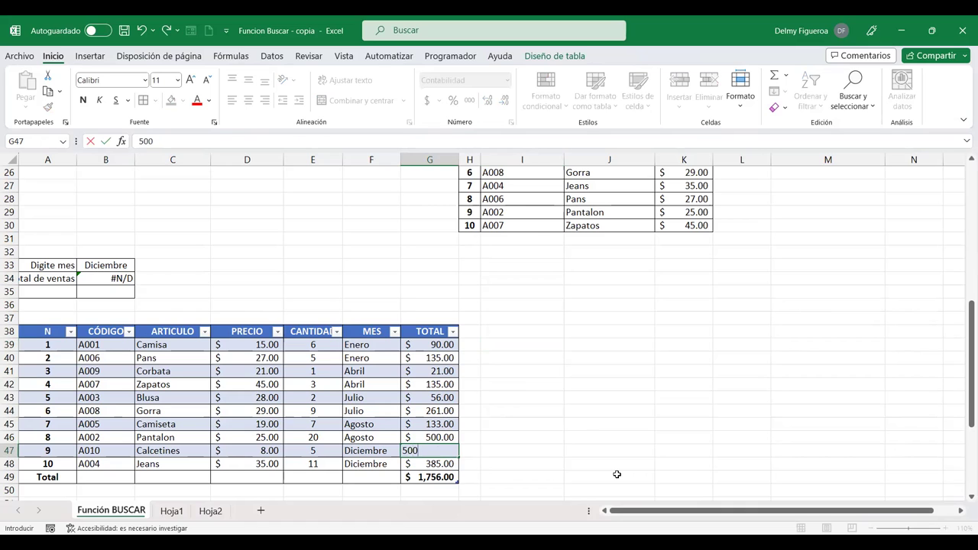
key(Return)
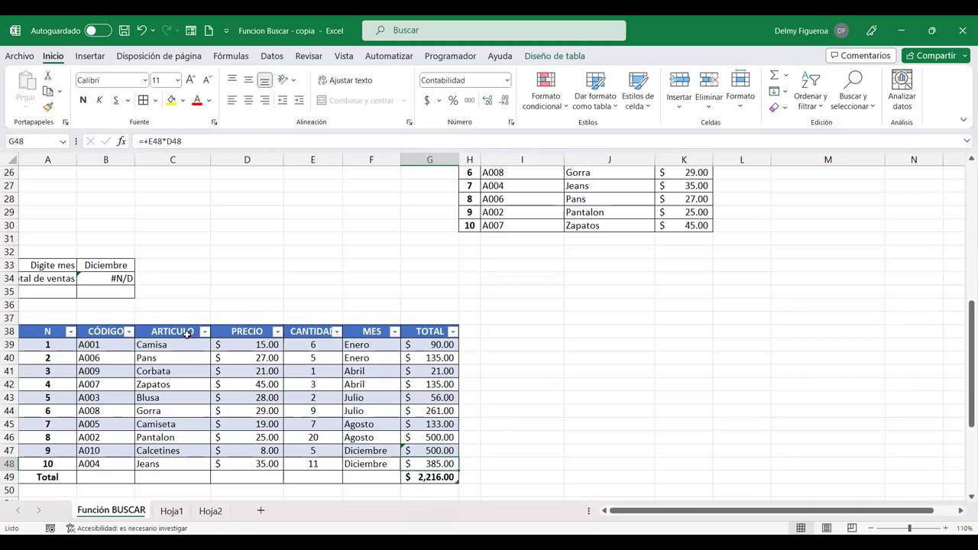
click(112, 279)
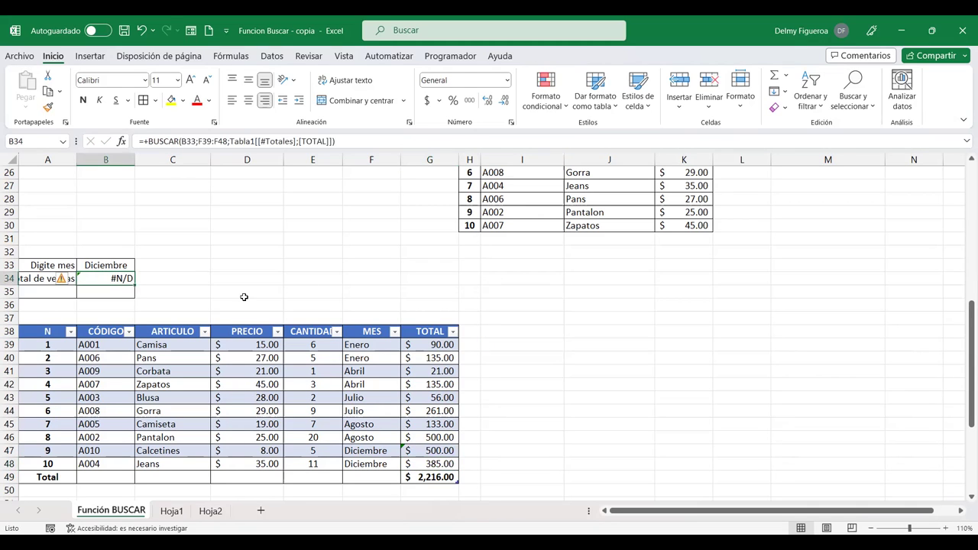
text(+)
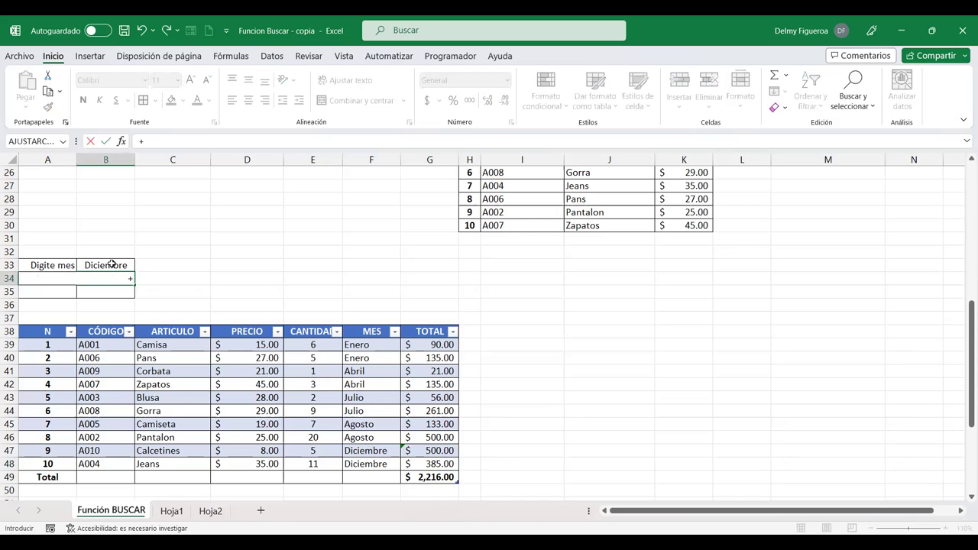
text(busc)
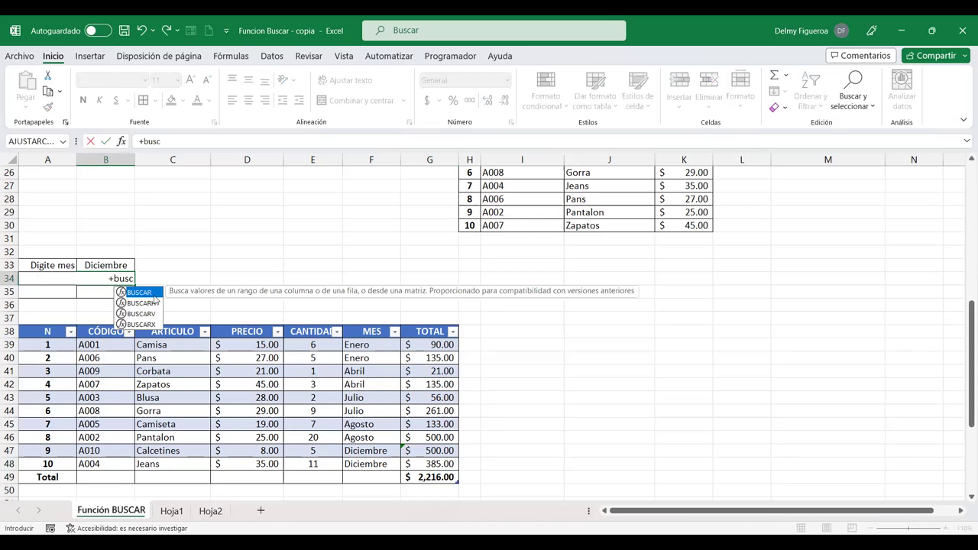
Build =+BUSCAR(B33;Tabla1[MES];Tabla1[TOTAL]) in B34 from the MES and TOTAL columns.
double_click(149, 292)
click(105, 265)
text(;)
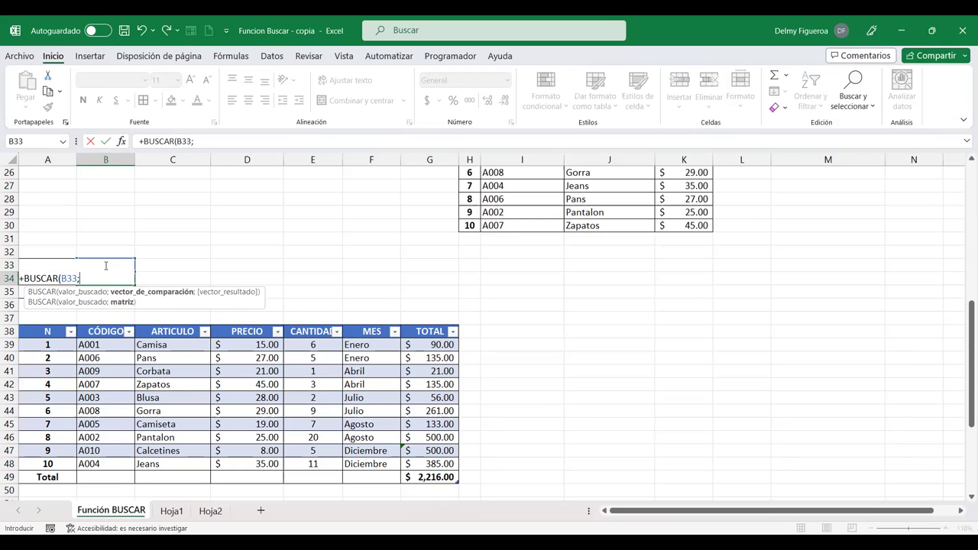
click(363, 345)
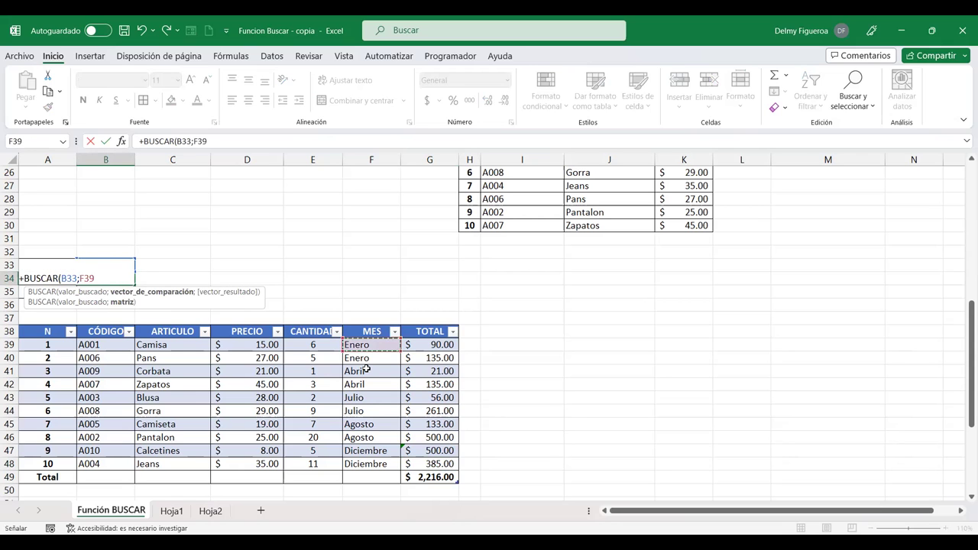
drag(370, 462, 371, 464)
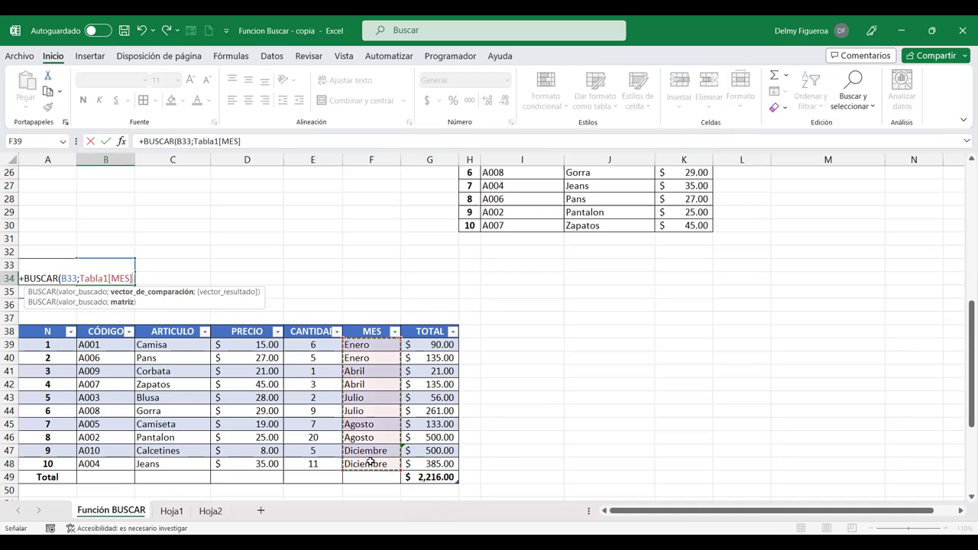
text(;G39)
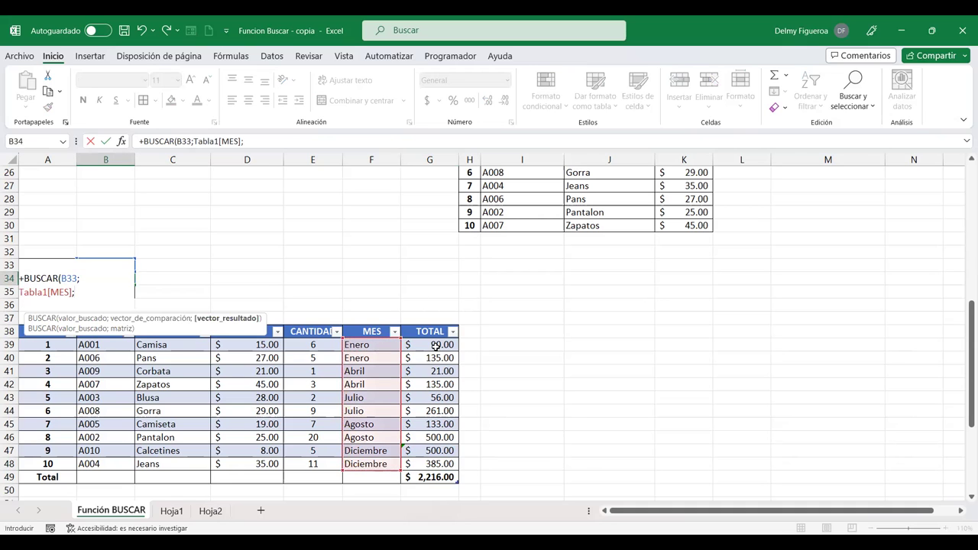
click(435, 346)
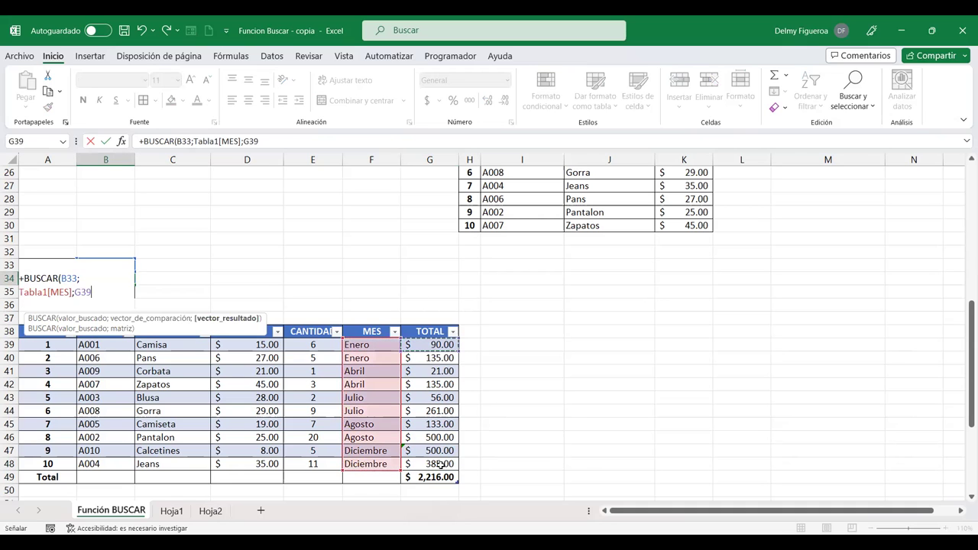
shift+click(441, 463)
key(Return)
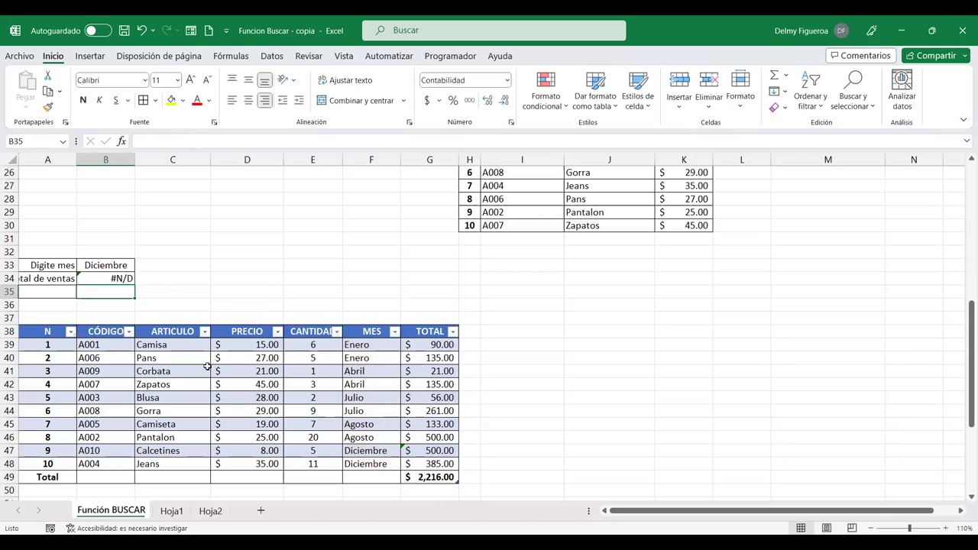
click(115, 279)
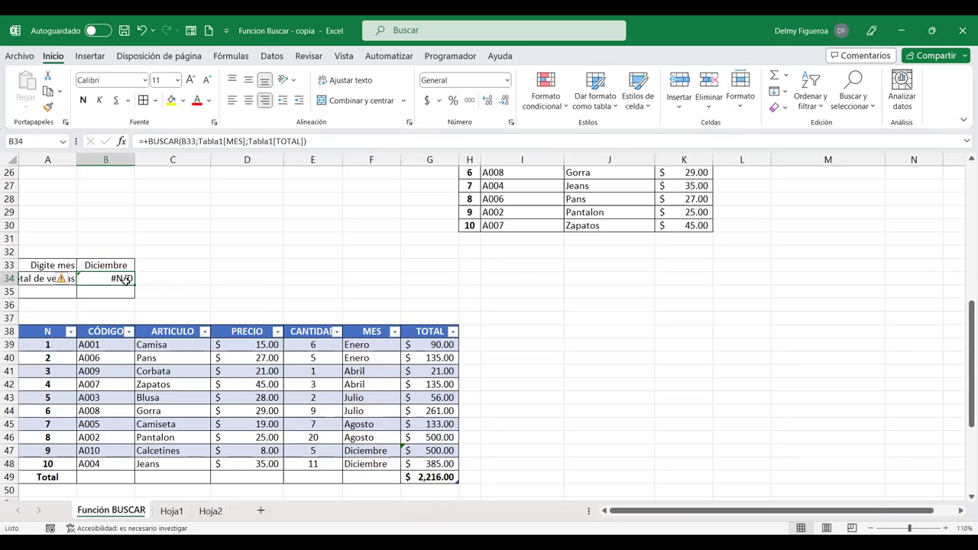
Change sale 9's TOTAL in G47 to 65, bringing the grand total to $1,781.00.
click(444, 451)
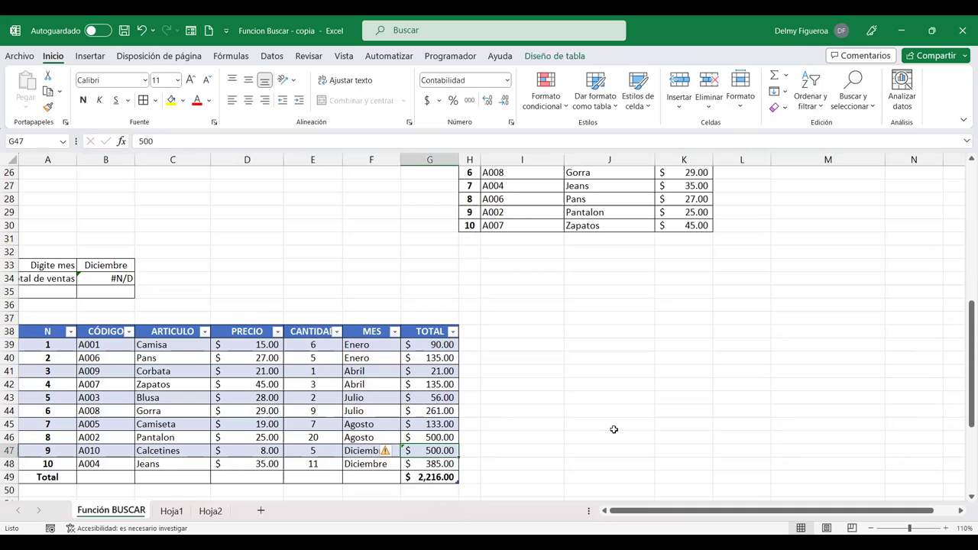
text(65)
key(Return)
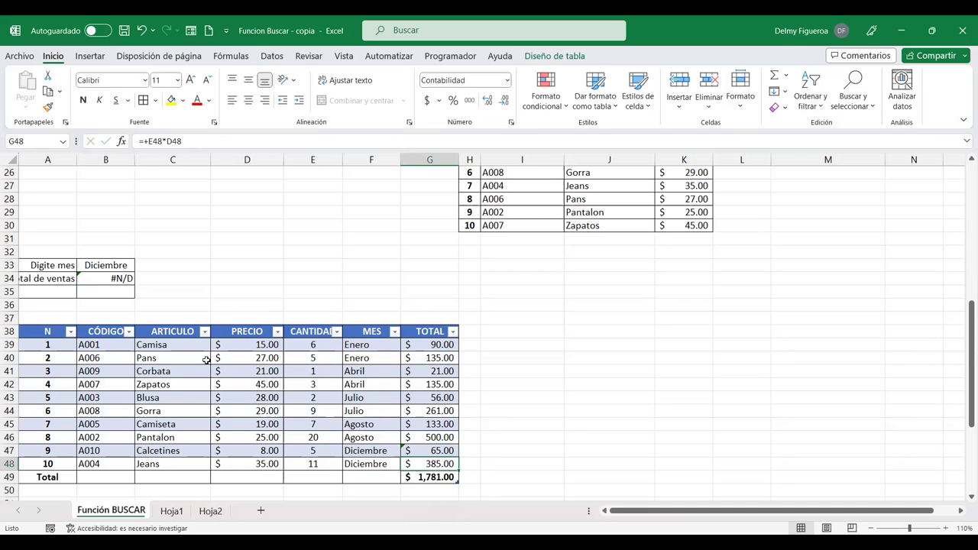
Pick Abril from the B33 month dropdown and open B34's BUSCAR formula for editing.
click(103, 265)
click(141, 266)
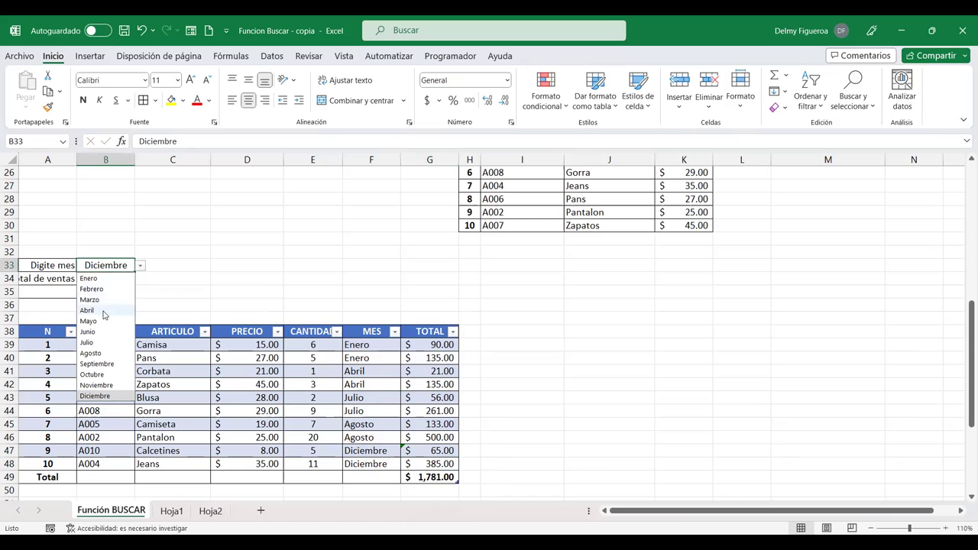
click(104, 314)
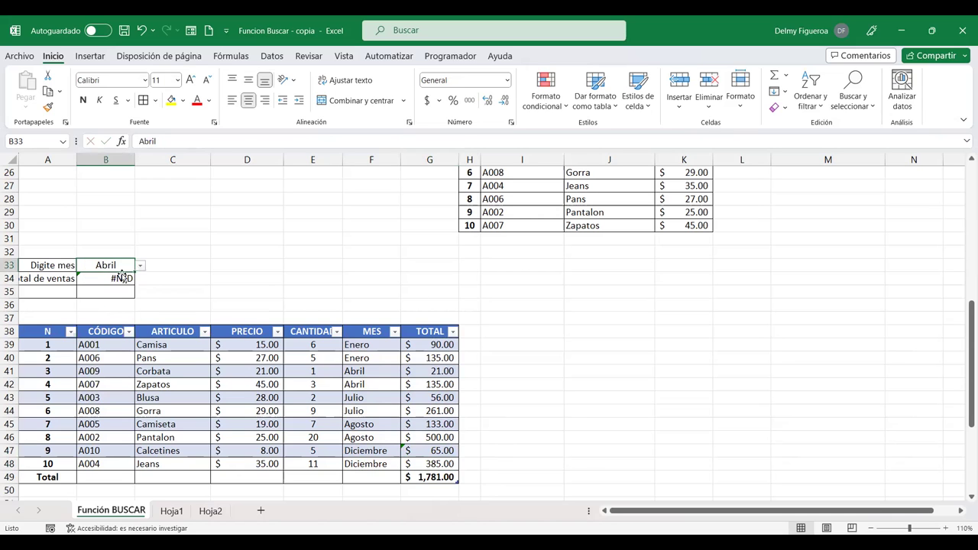
click(111, 278)
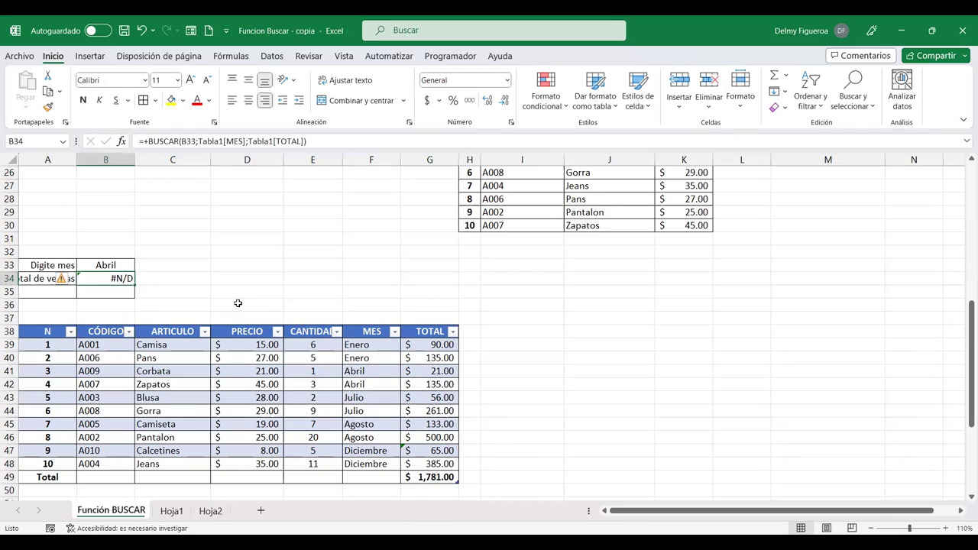
key(F2)
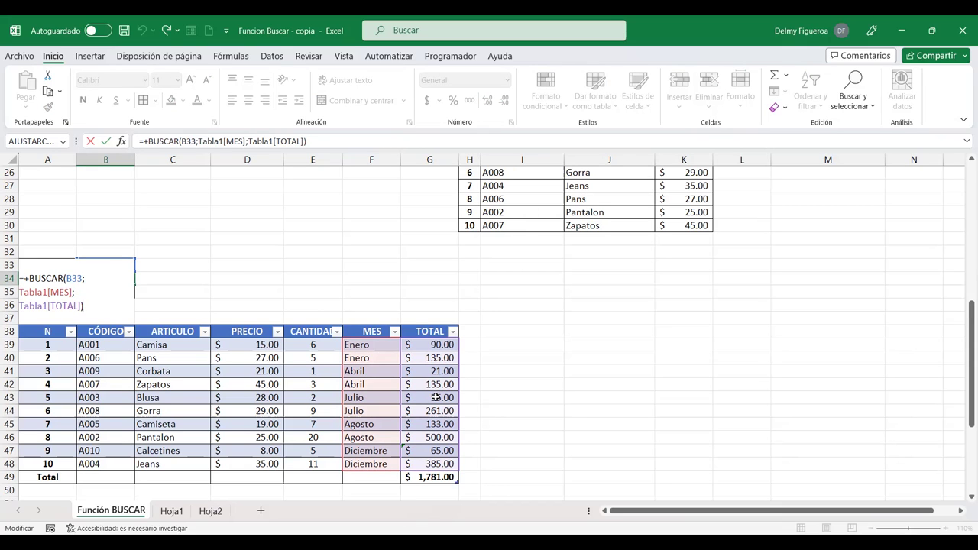
key(Return)
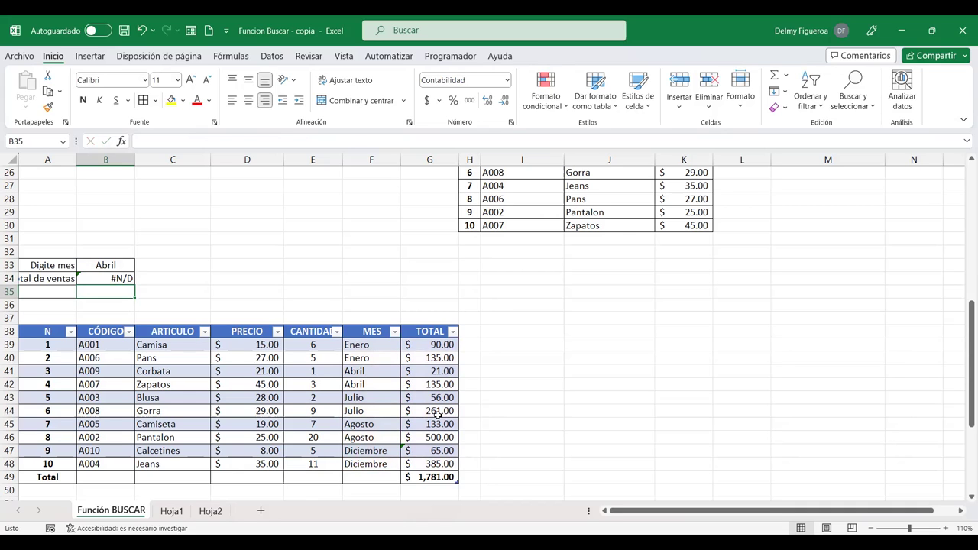
click(506, 348)
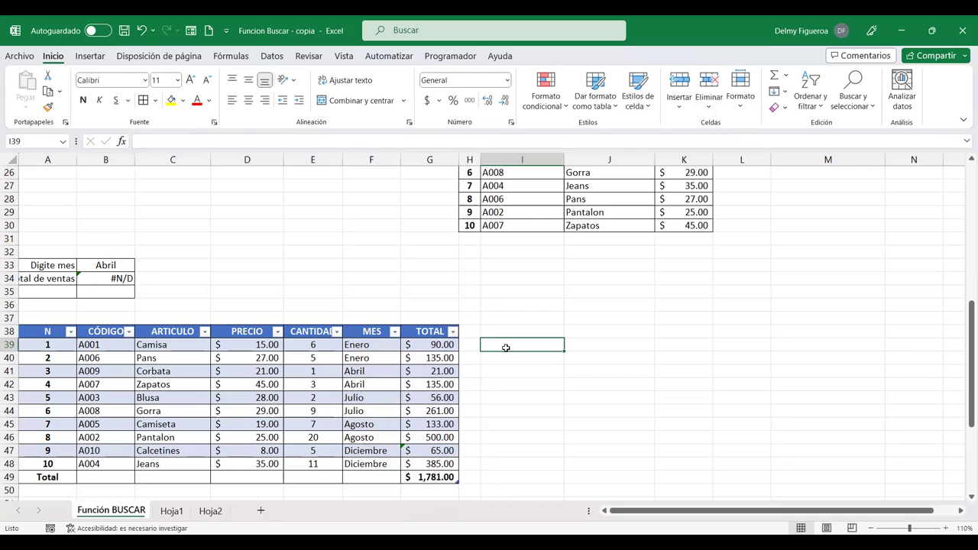
click(110, 263)
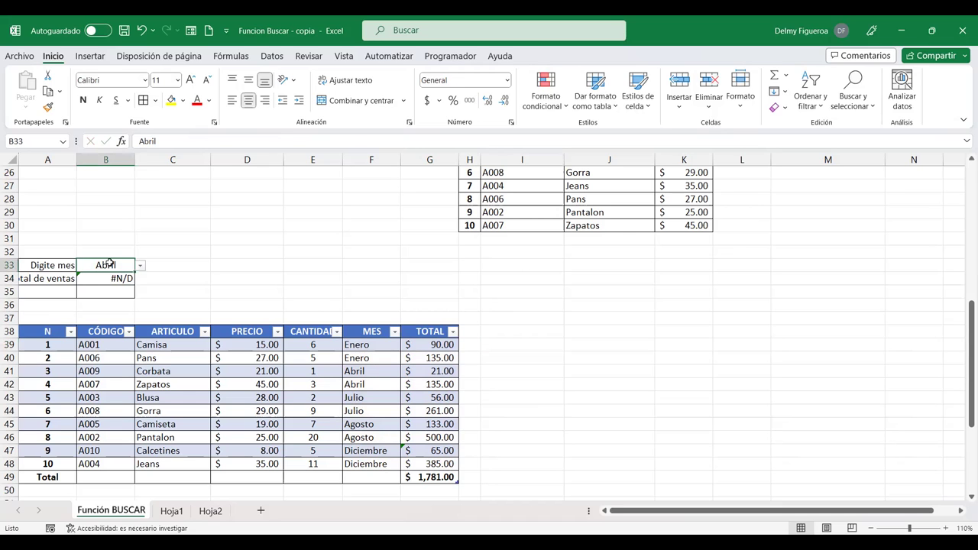